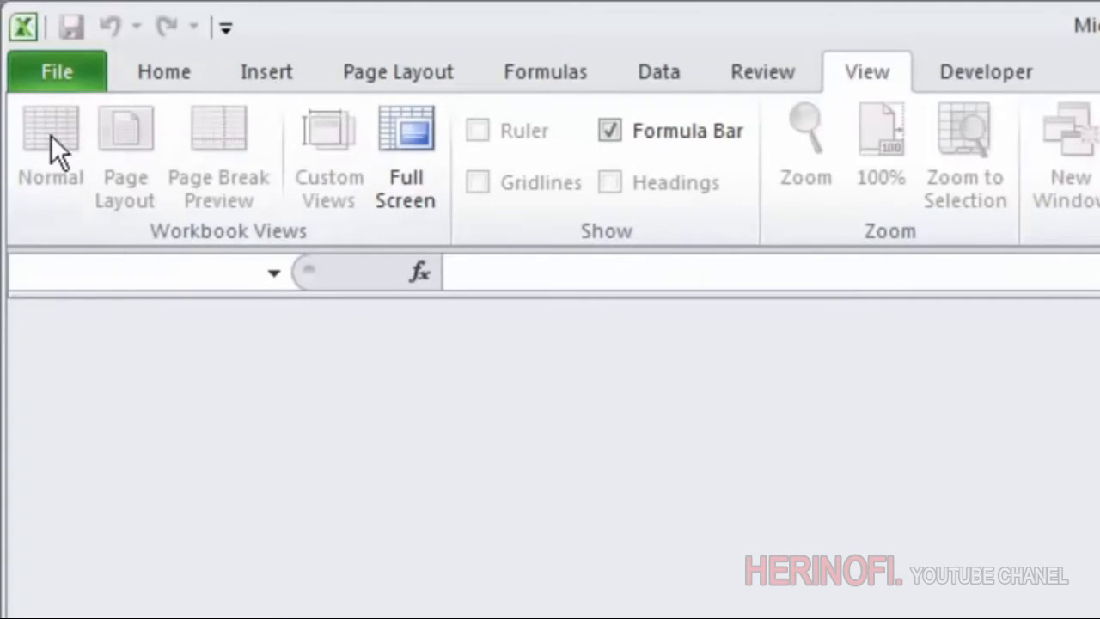
Look over the recent workbooks and create a new blank workbook.
left_click(64, 80)
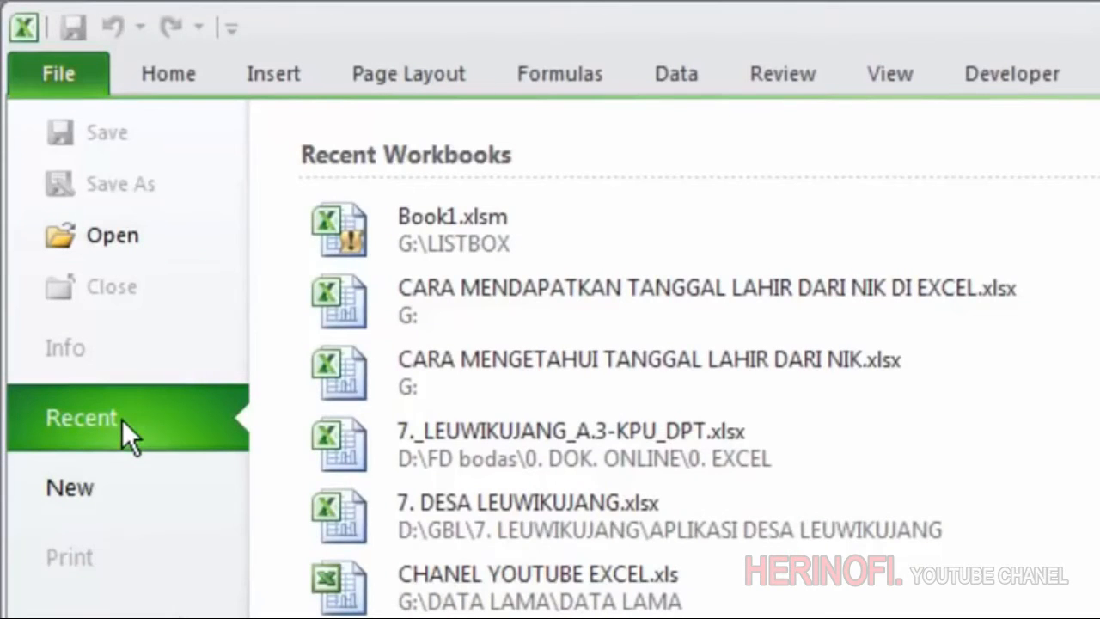
scroll(740, 572, "down", 5)
scroll(756, 430, "up", 6)
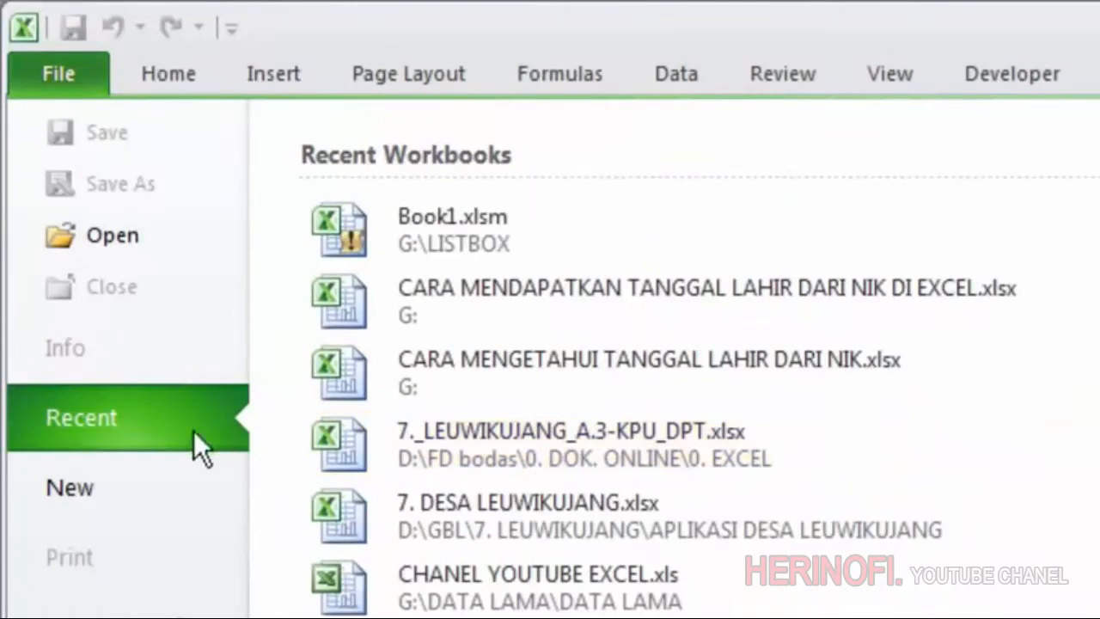
left_click(98, 496)
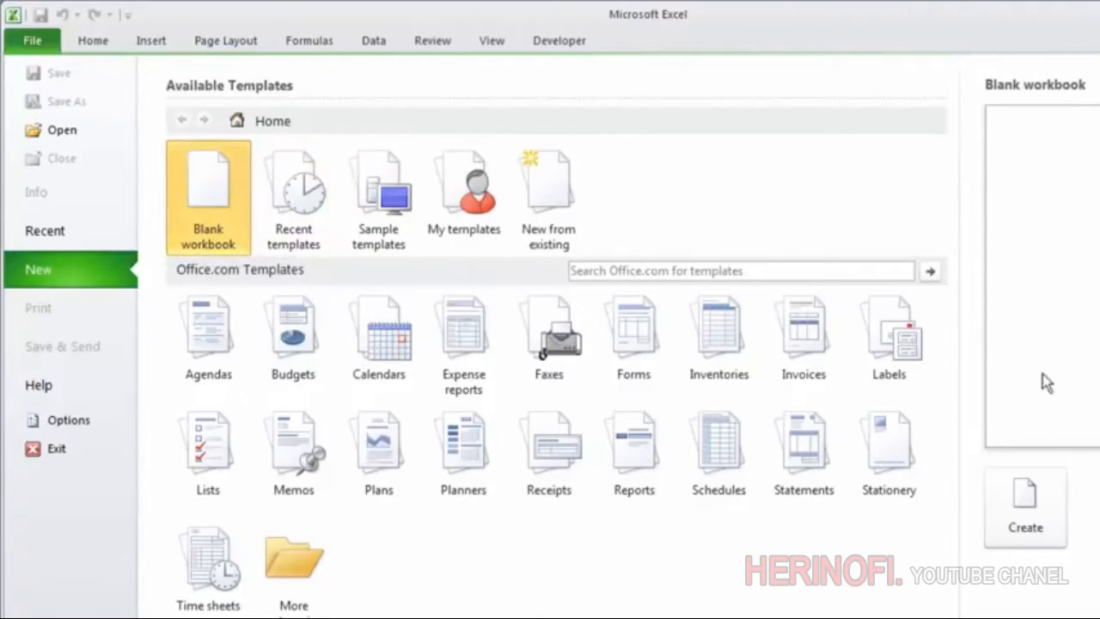
left_click(1033, 515)
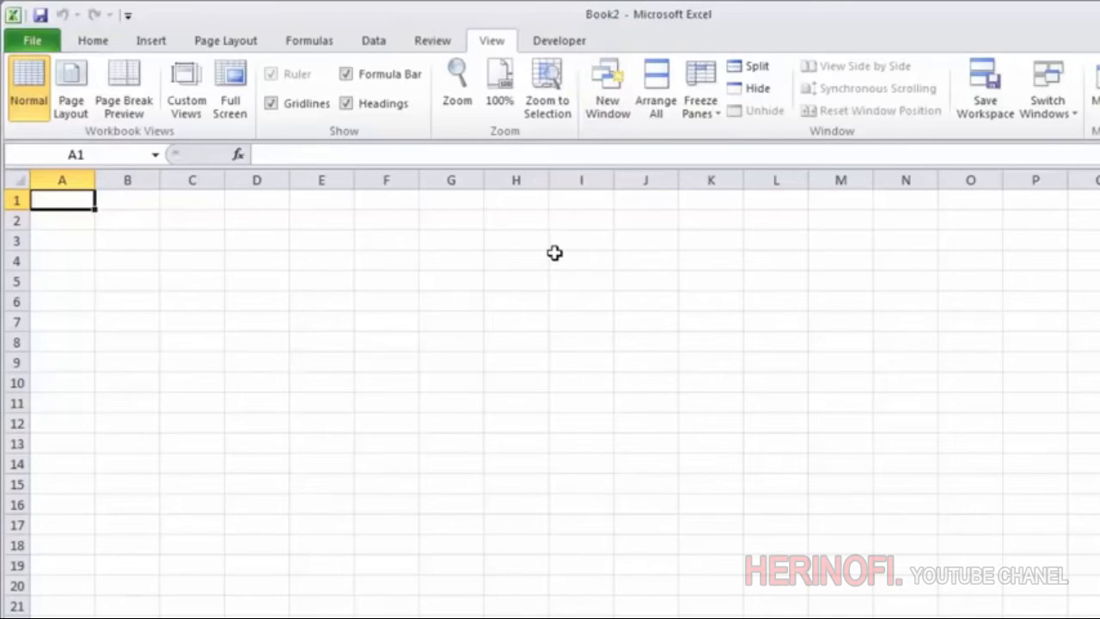
Create one more blank workbook and close it again.
key("ctrl+n")
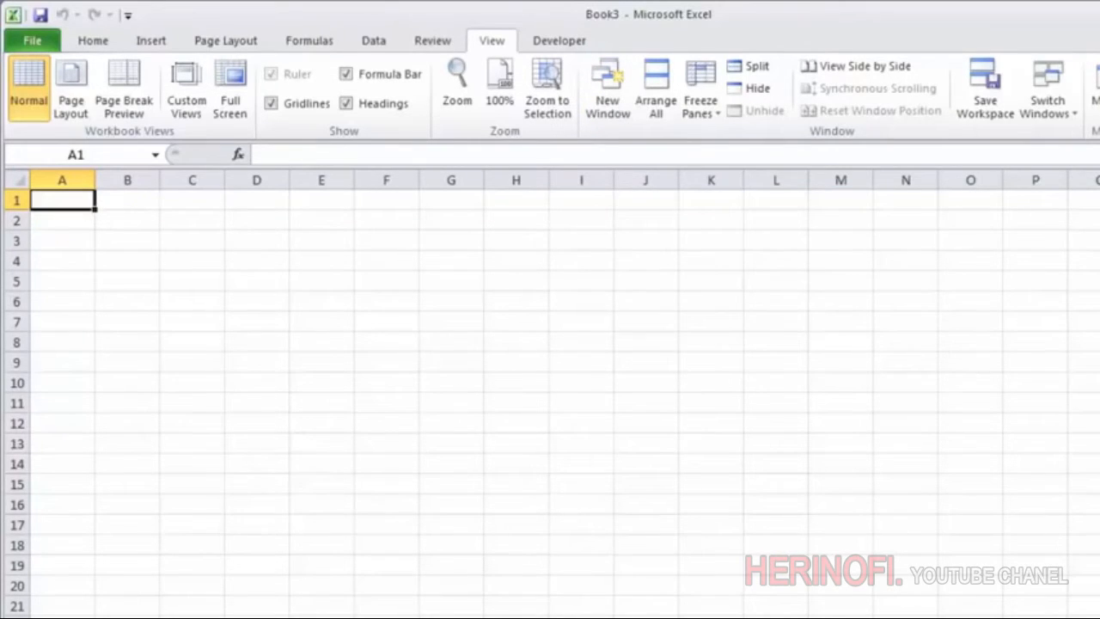
key("ctrl+w")
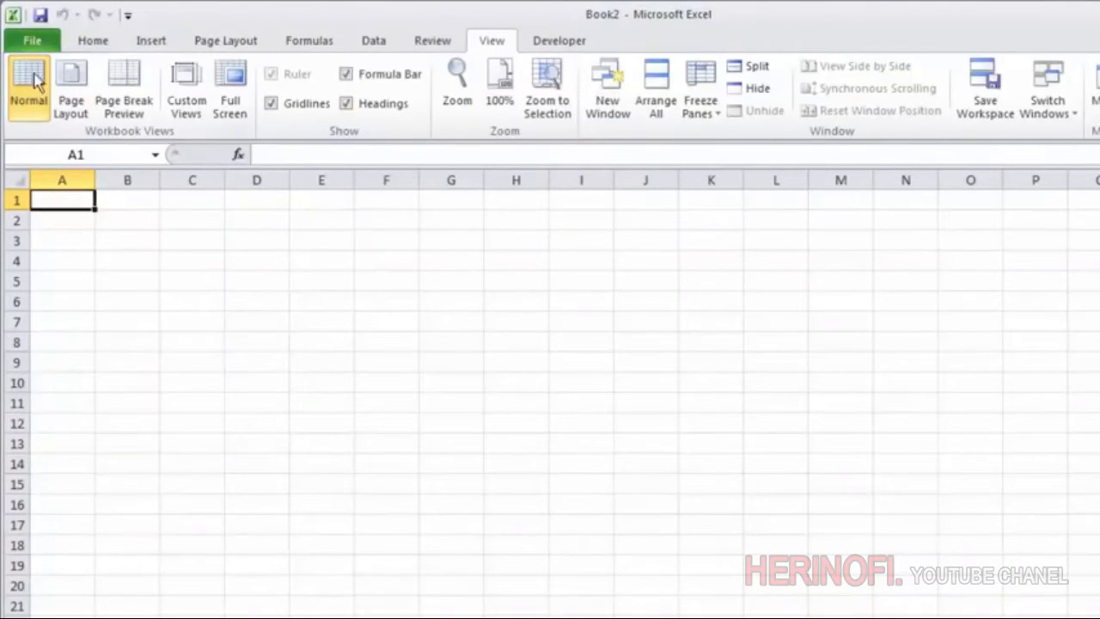
Save the new workbook in the Documents library as "nama file" with the Excel Workbook (*.xlsx) type.
left_click(32, 43)
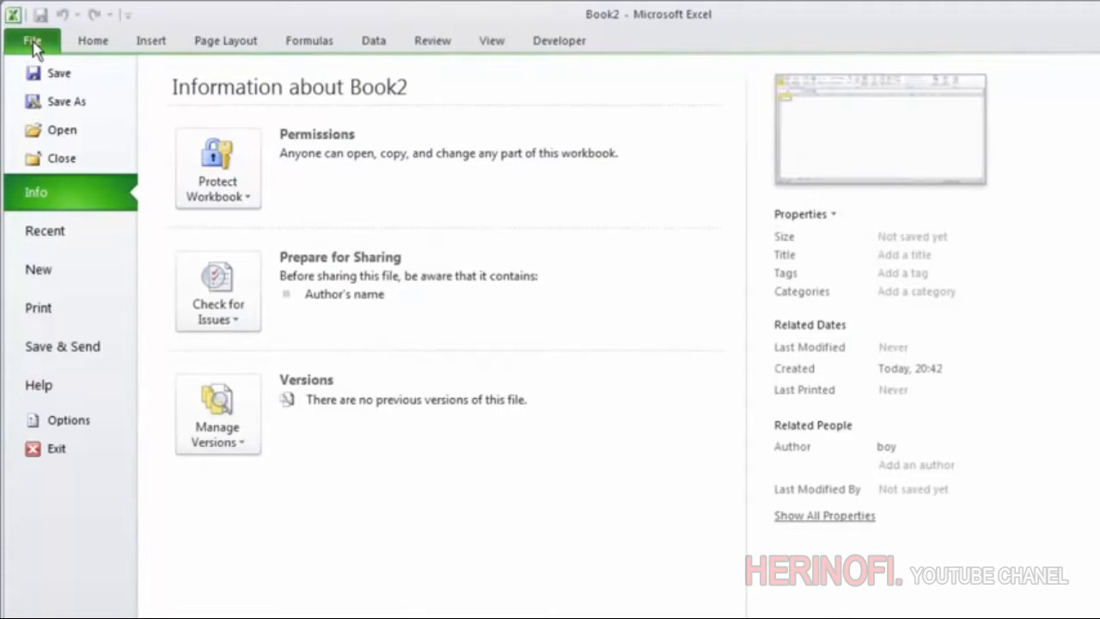
left_click(84, 77)
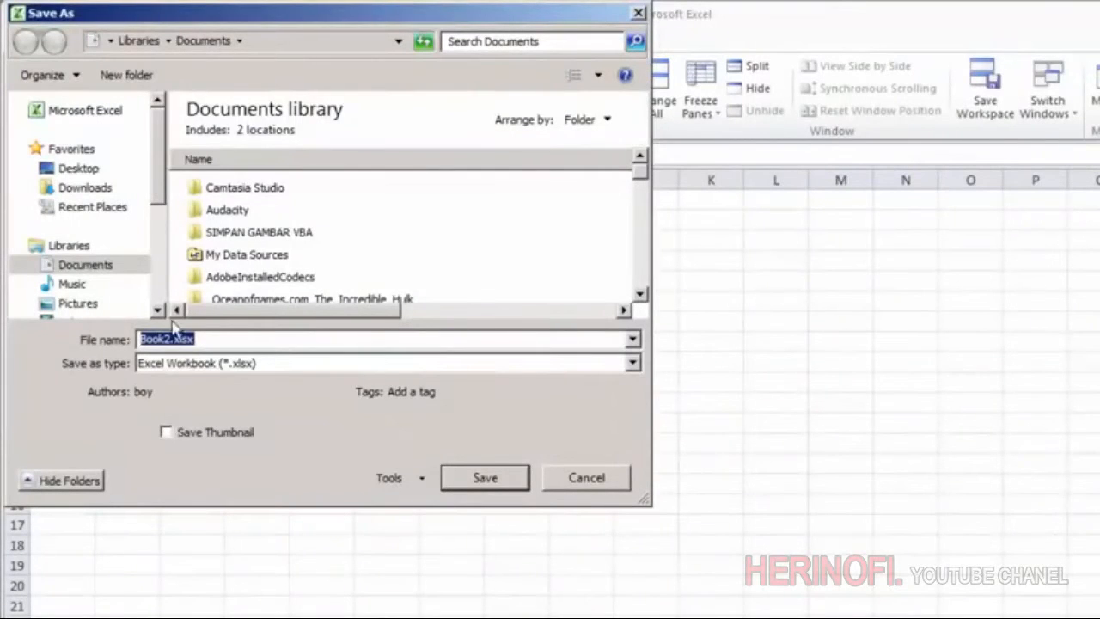
left_click(199, 368)
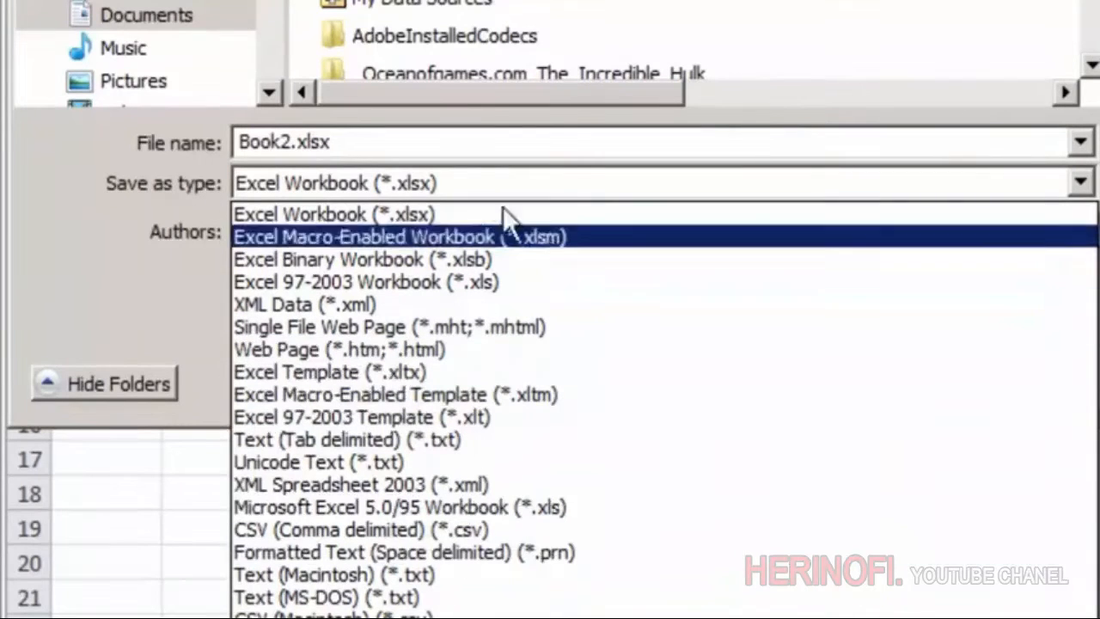
left_click(57, 221)
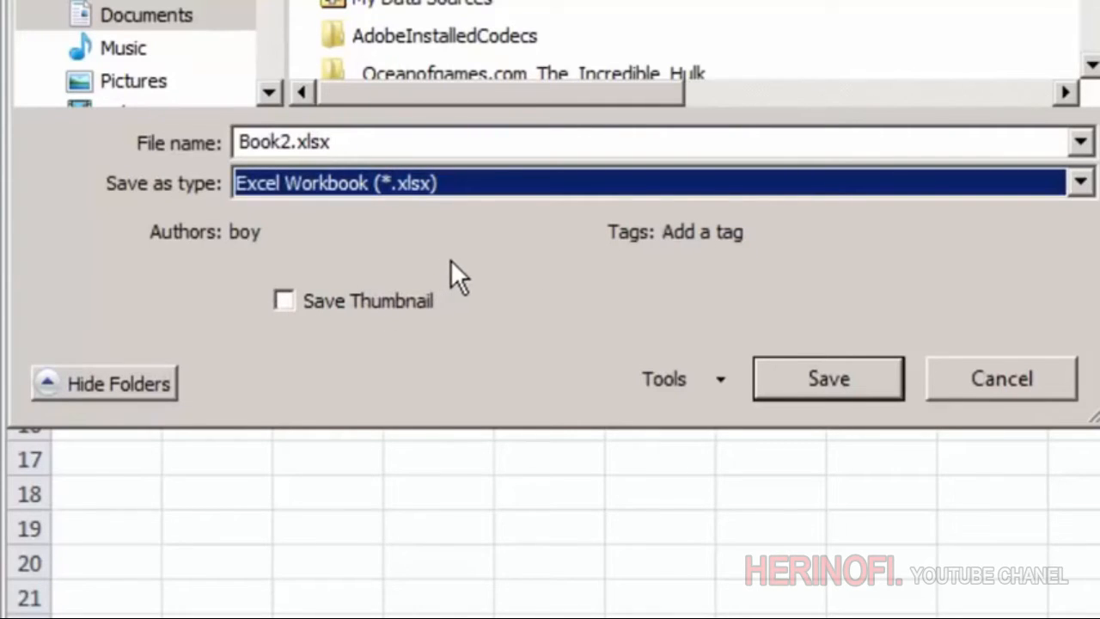
double_click(404, 142)
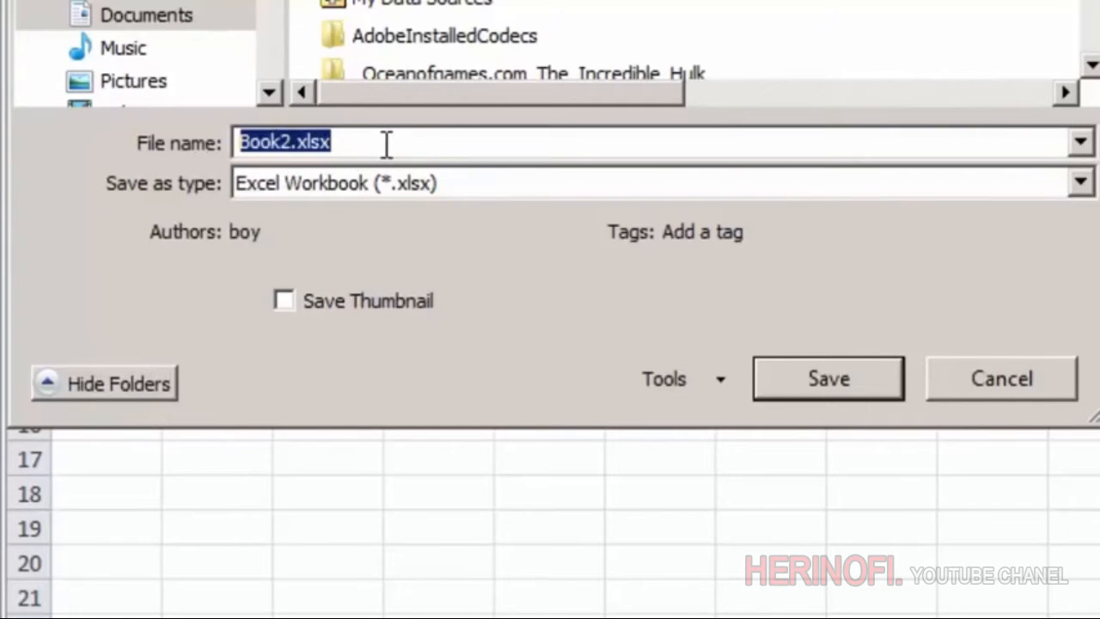
type("nama file")
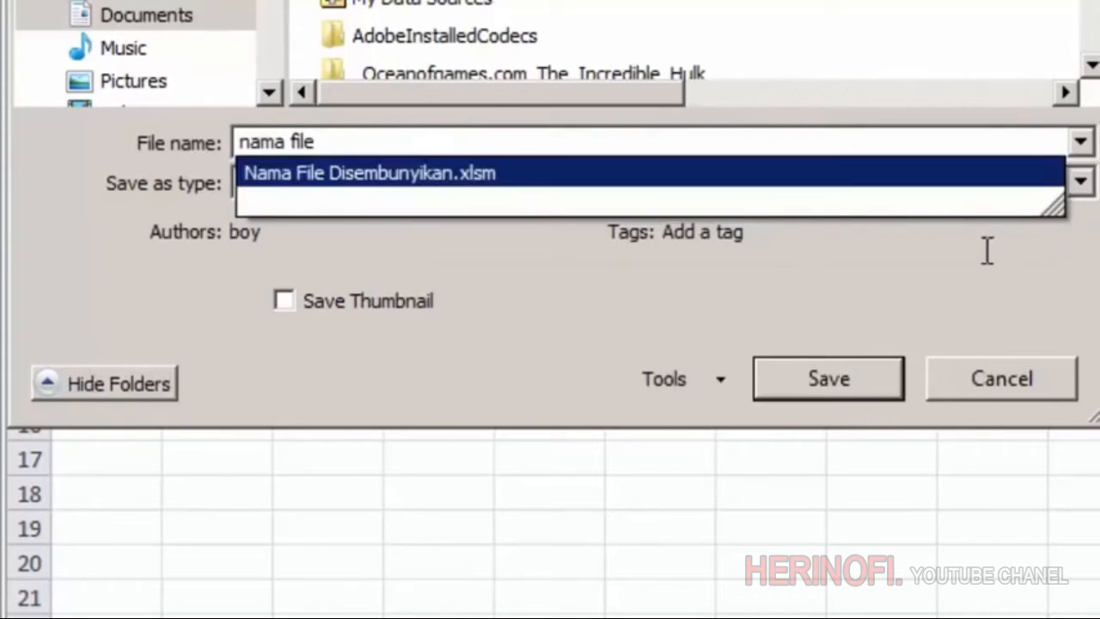
left_click(860, 388)
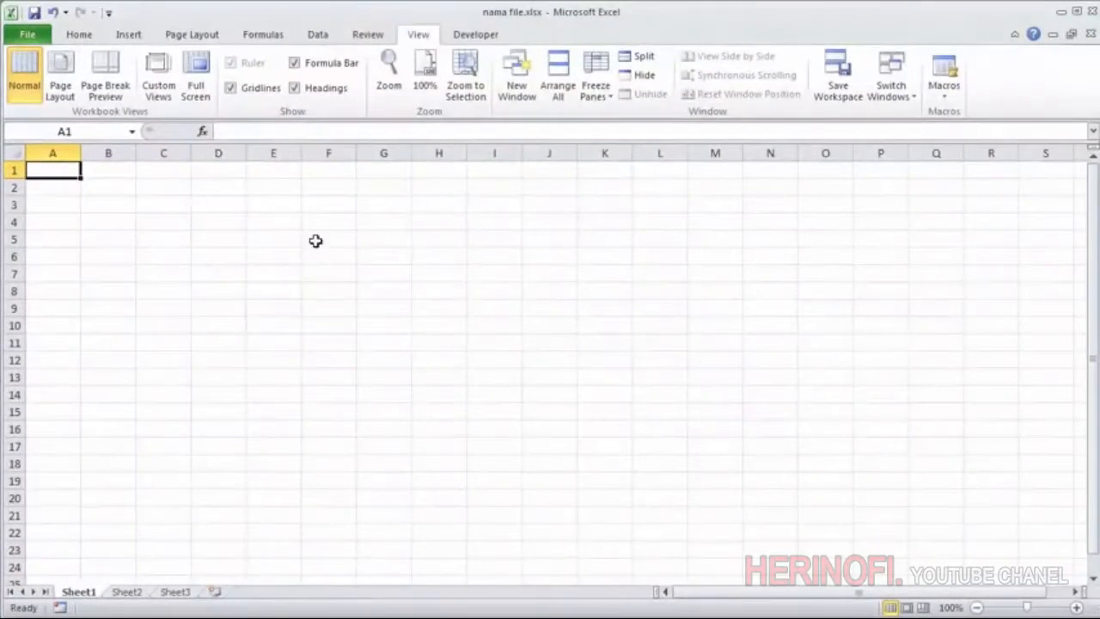
View the Save As options for the saved workbook and leave the dialog.
left_click(27, 36)
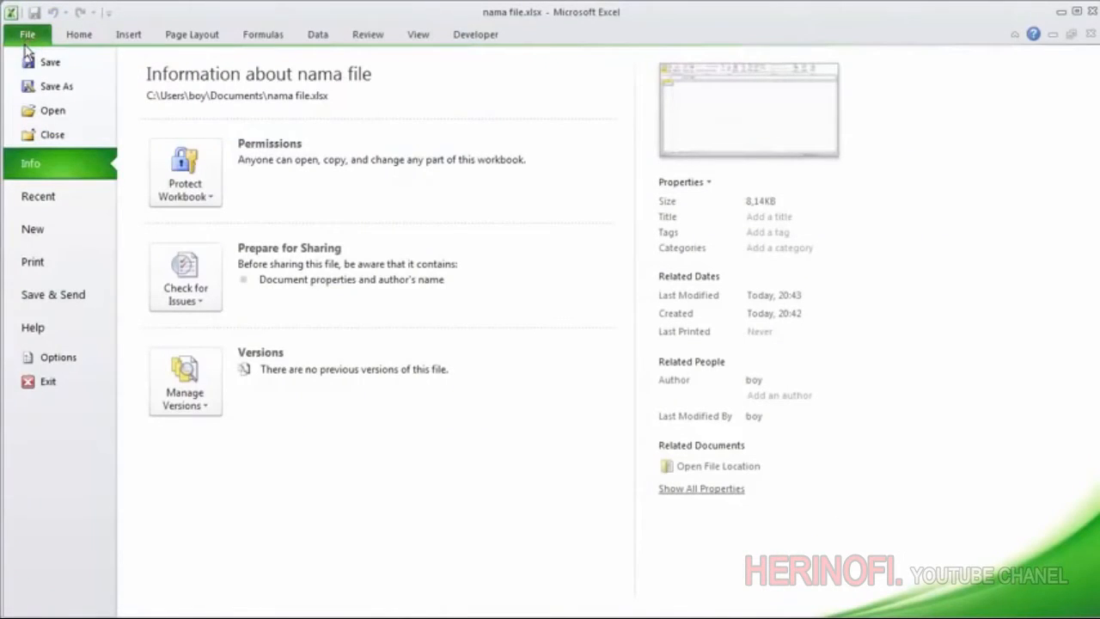
left_click(61, 89)
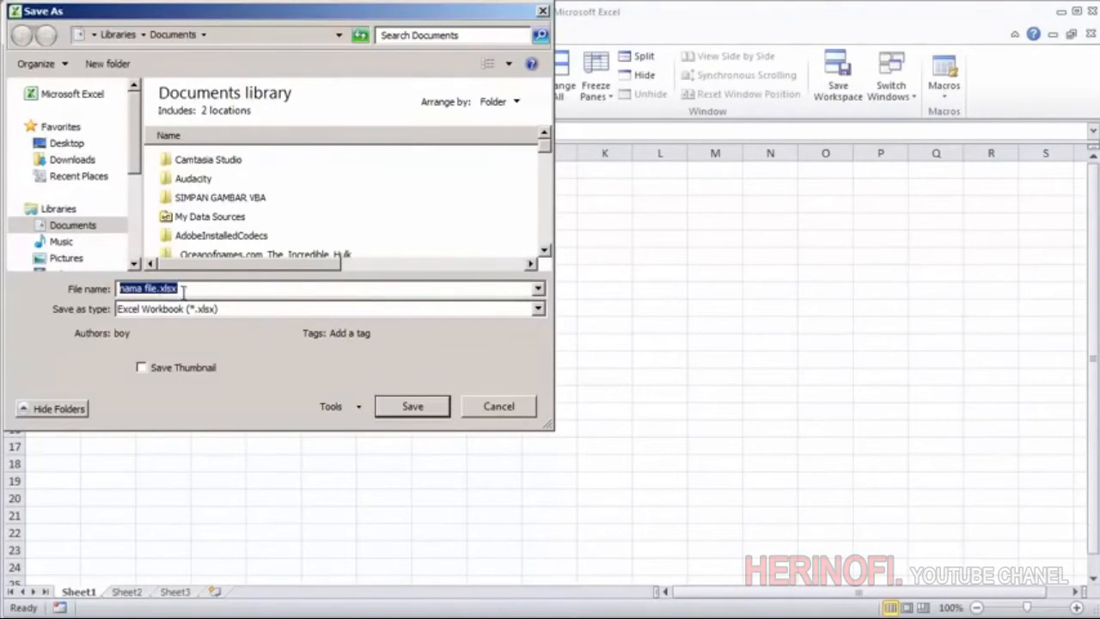
left_click(401, 407)
Browse the Documents library for files to open, view the available file type filters, and leave the Open dialog.
left_click(27, 34)
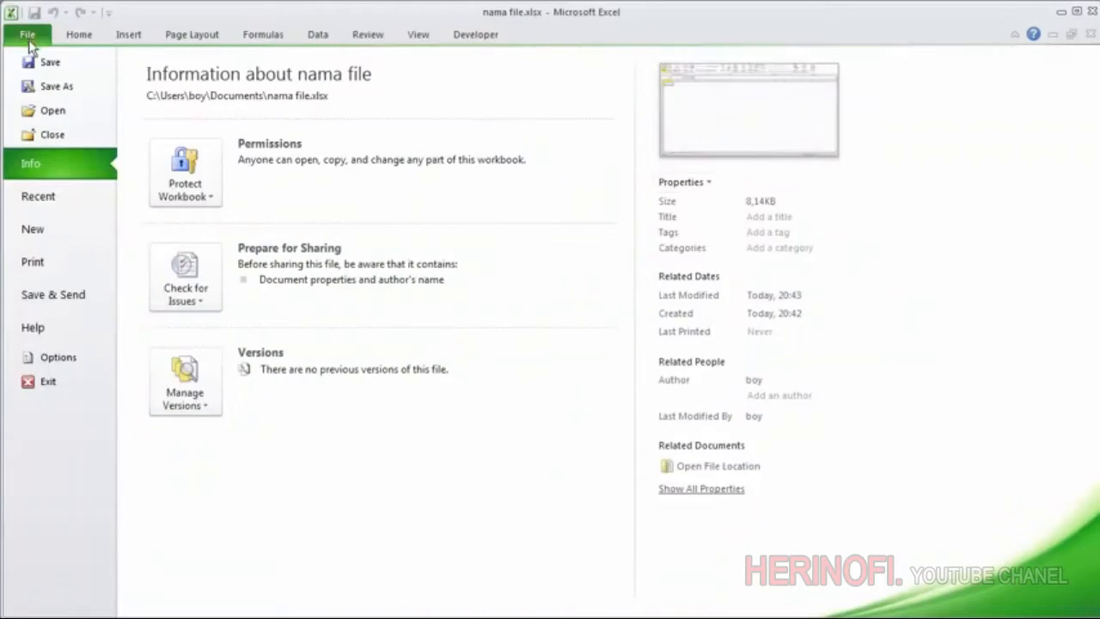
left_click(61, 113)
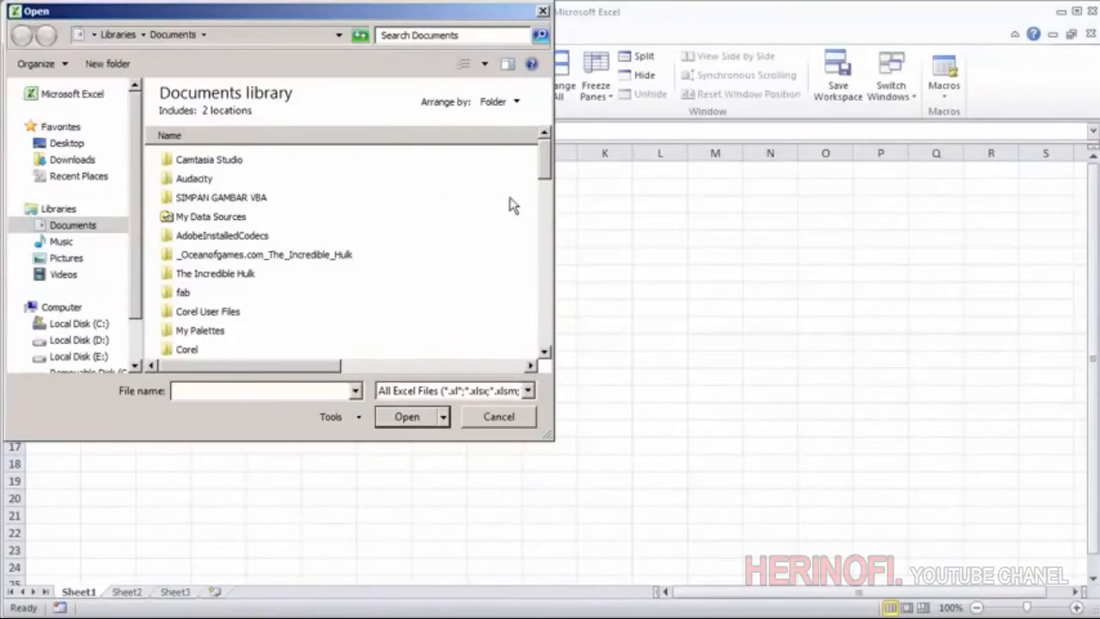
left_click_drag(542, 172, 555, 246)
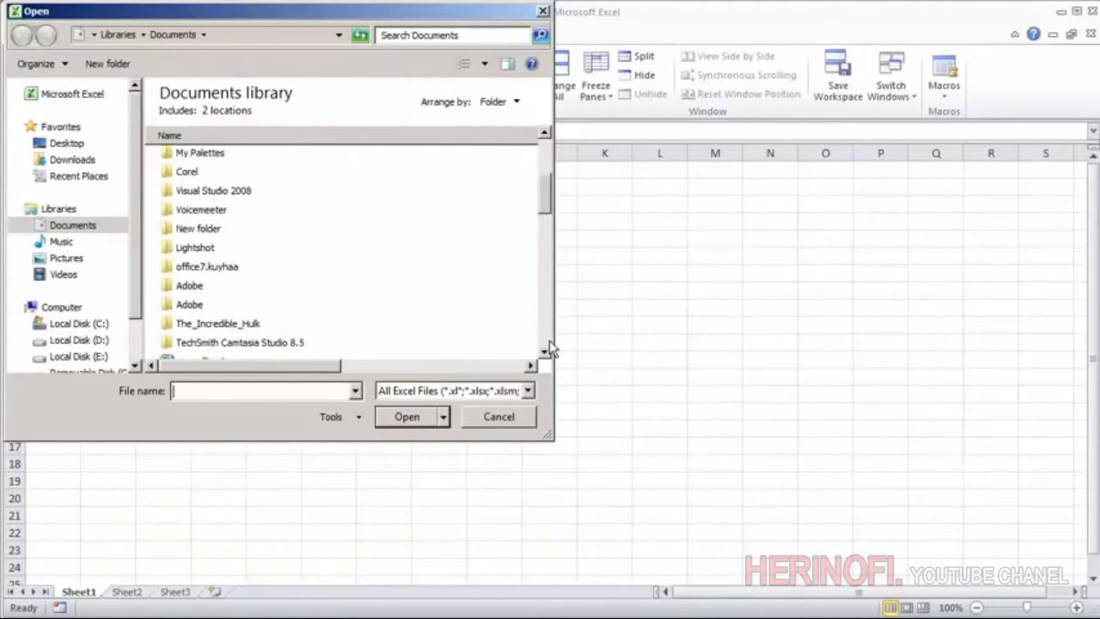
left_click(529, 391)
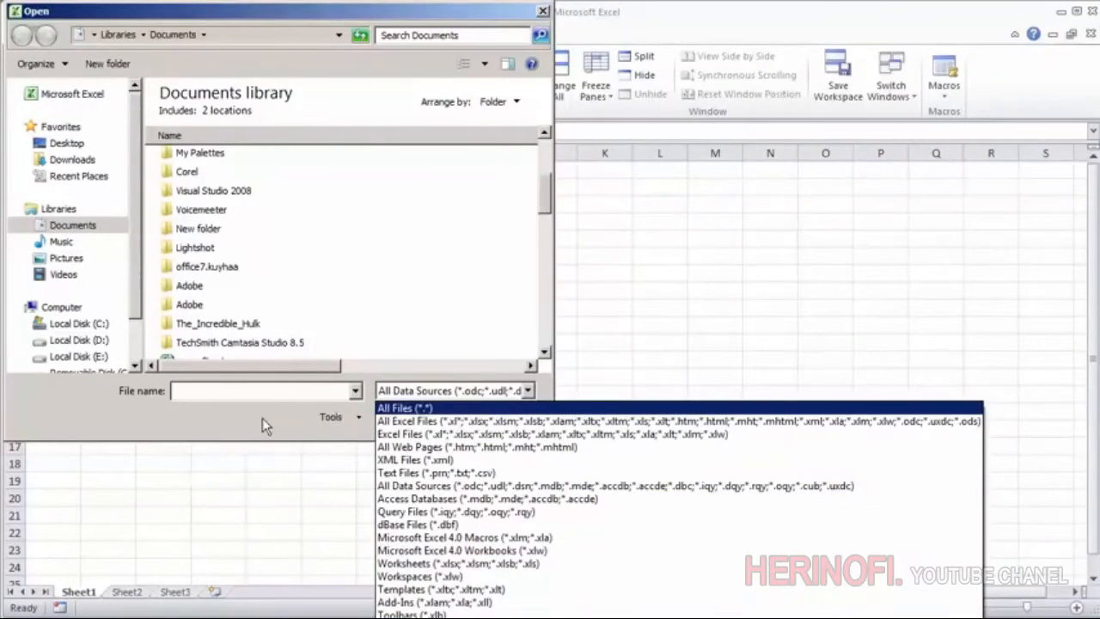
left_click(516, 421)
left_click(508, 421)
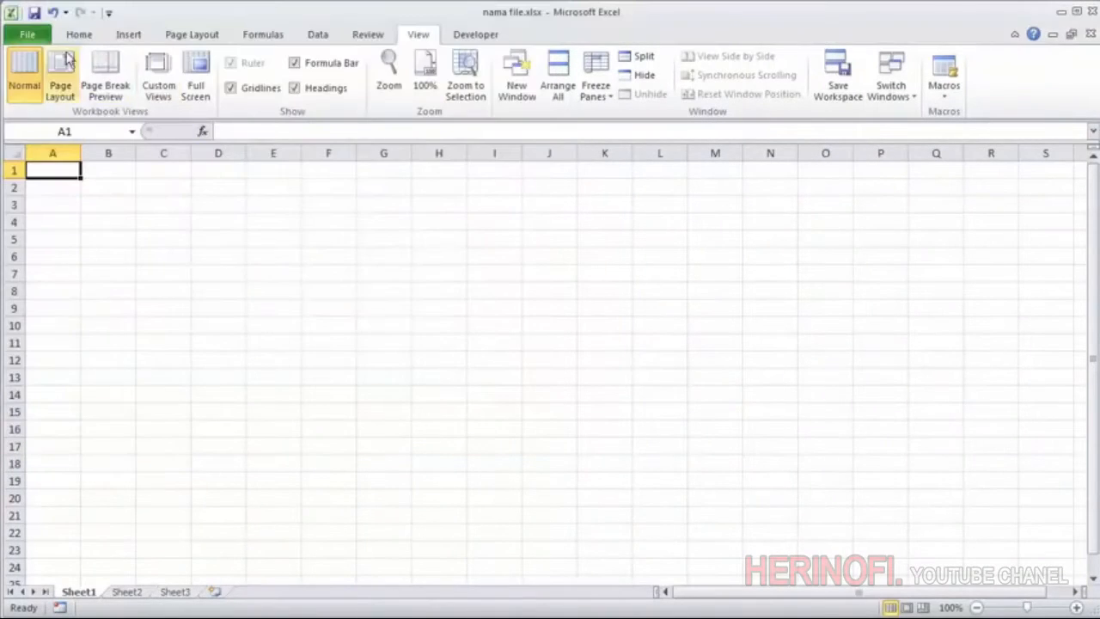
Show the Home ribbon, open the Excel Options dialog, and move it clear of the worksheet's first columns.
left_click(28, 38)
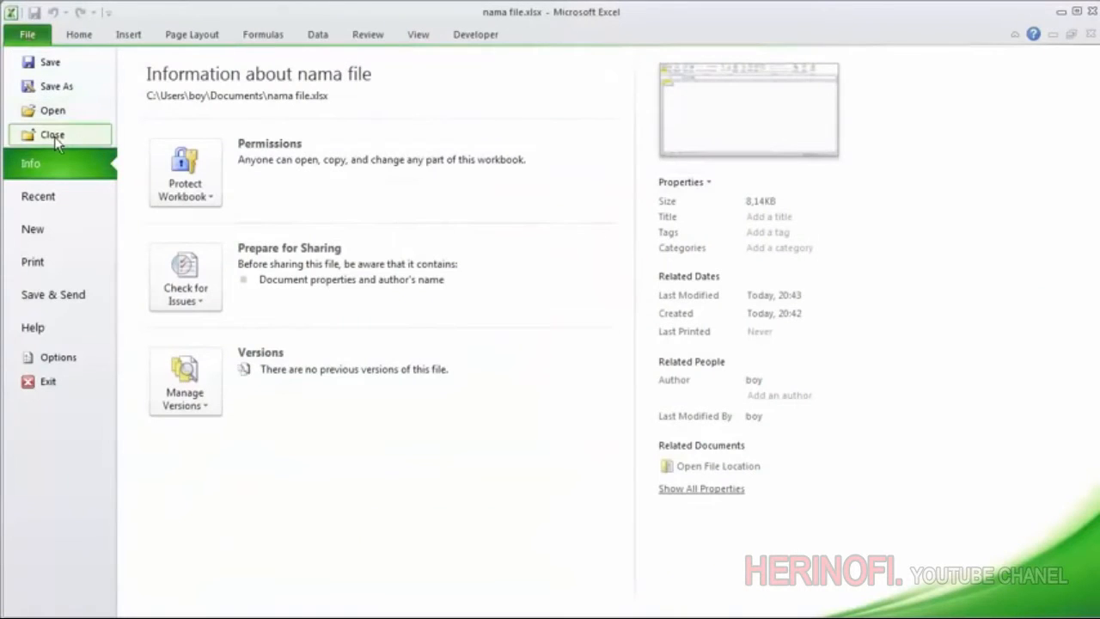
left_click(90, 39)
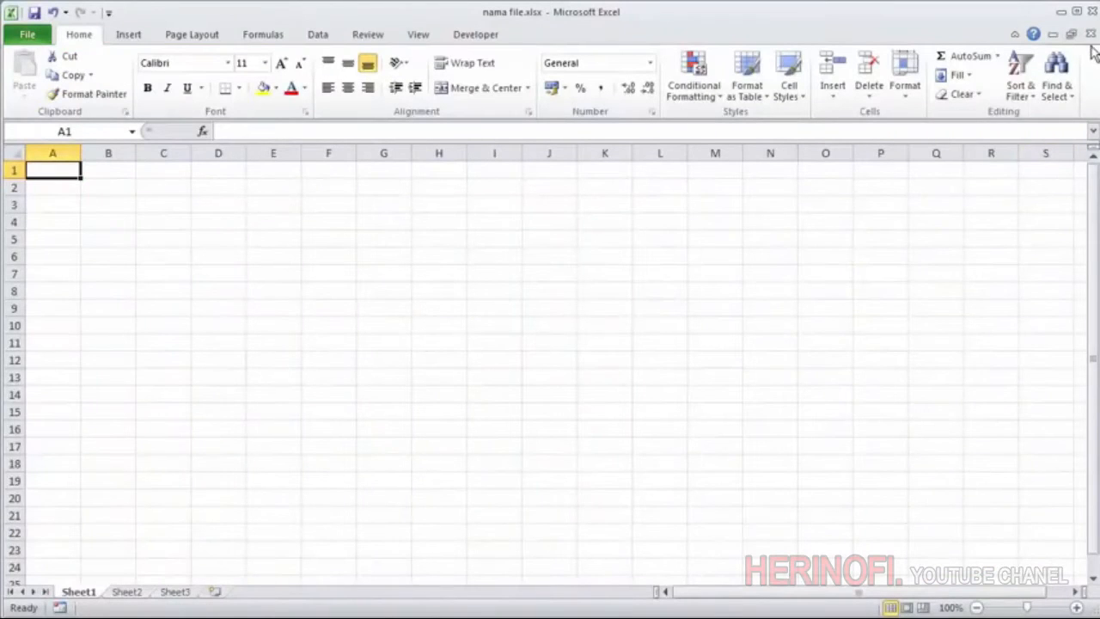
left_click(27, 34)
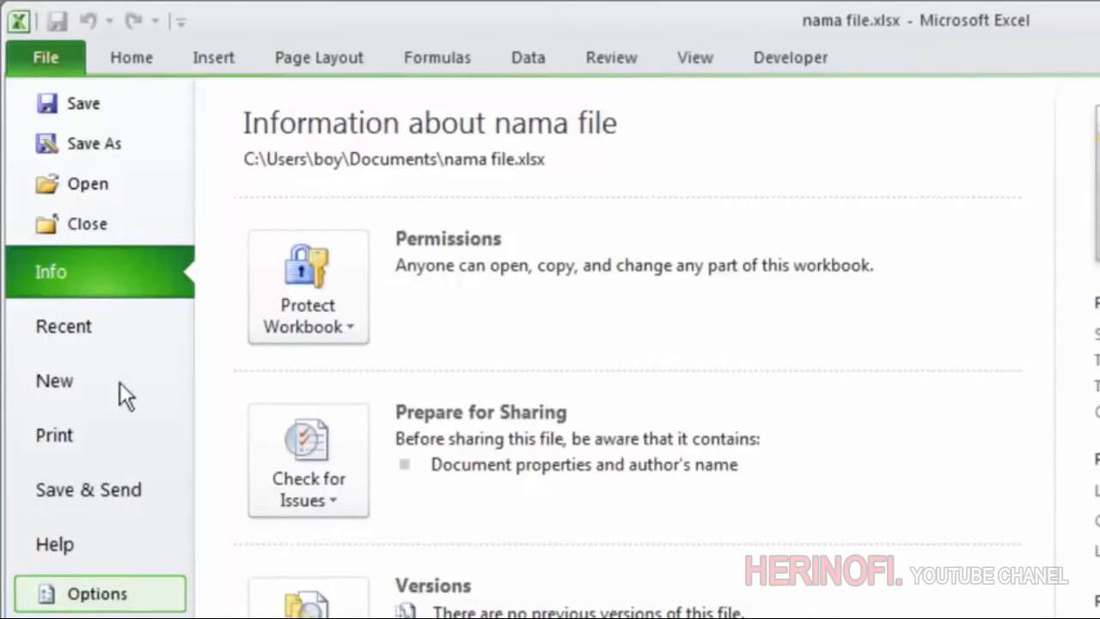
left_click(41, 50)
left_click(39, 51)
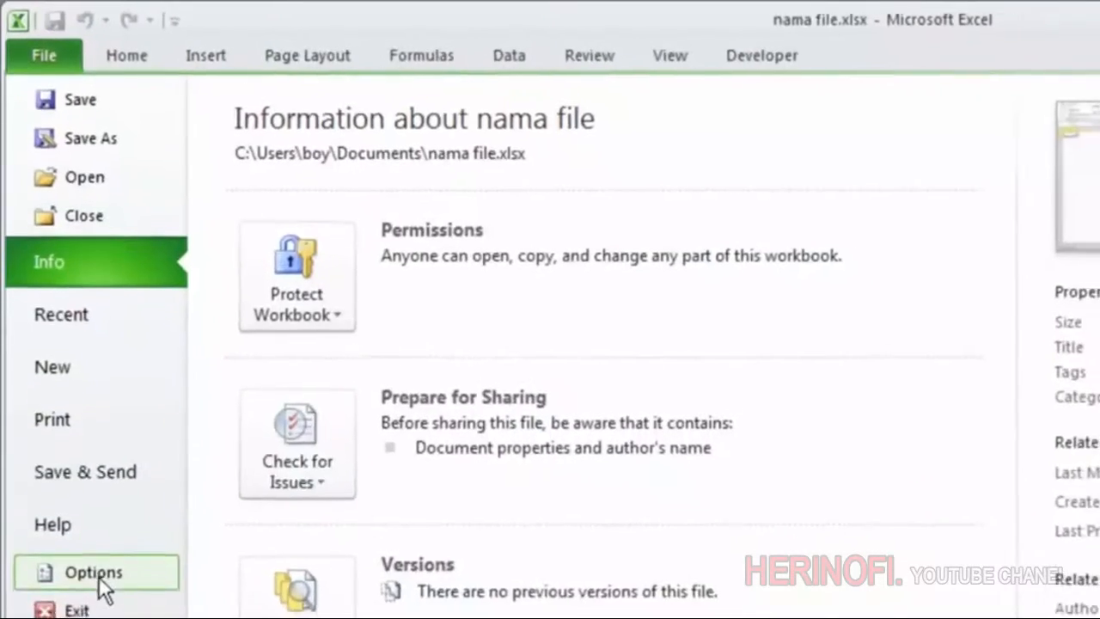
left_click(96, 574)
left_click_drag(393, 29, 562, 58)
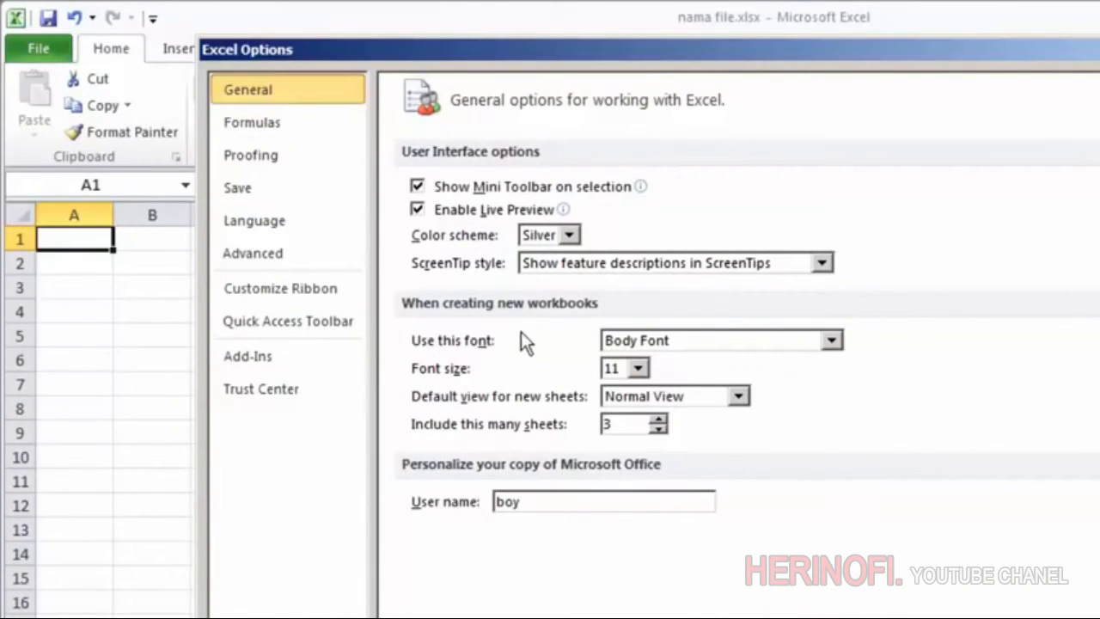
Examine the General options for new workbooks, including the font size choices, default sheet view choices and number of sheets.
left_click(639, 368)
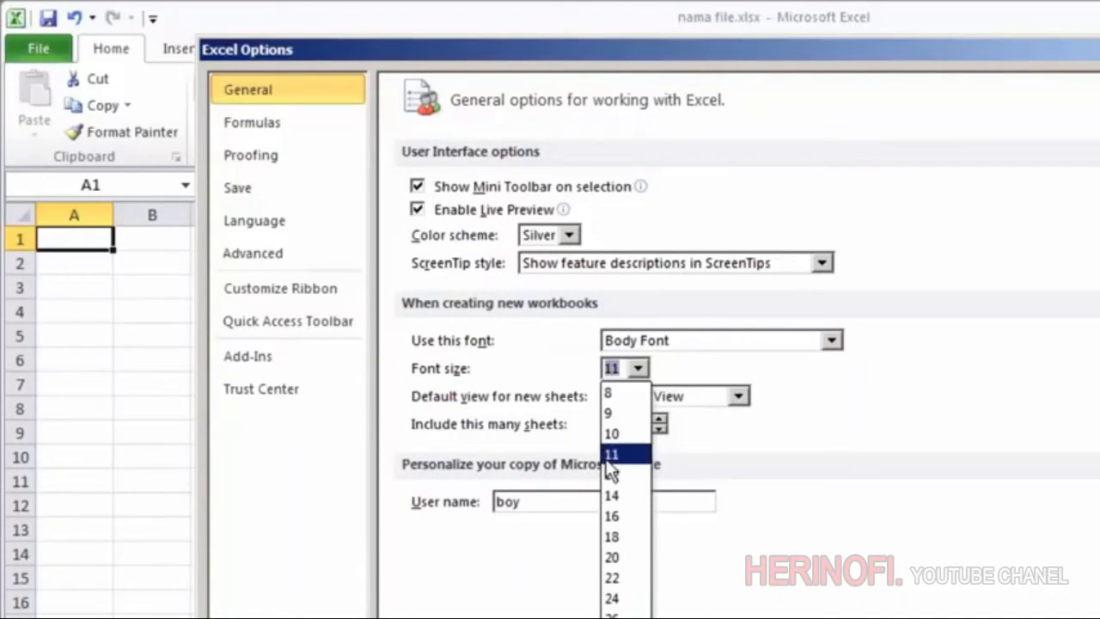
left_click(987, 275)
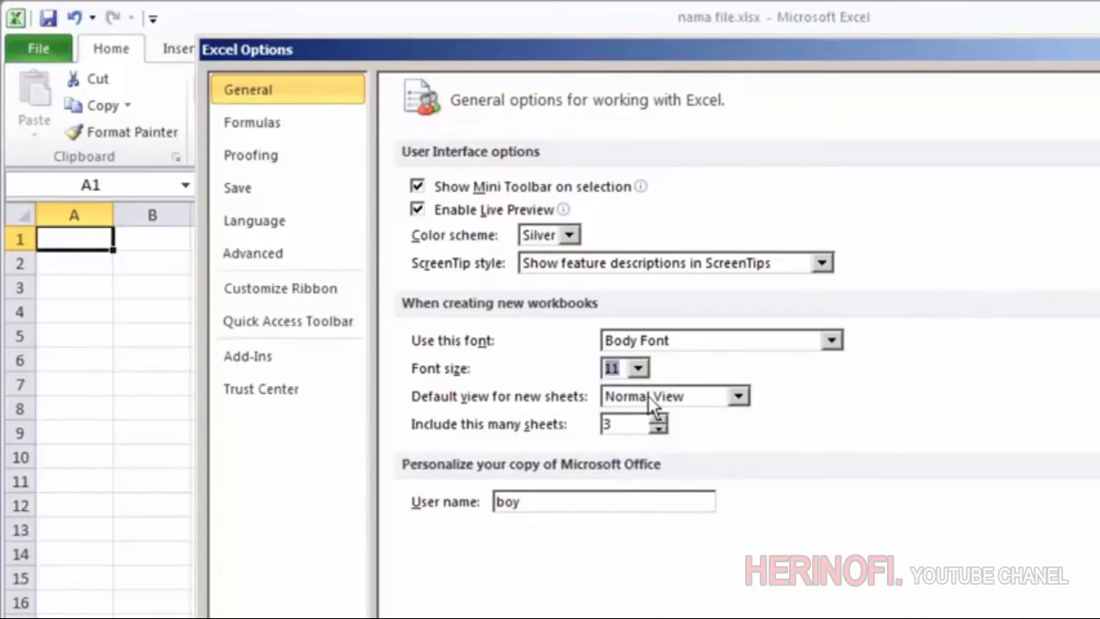
left_click(741, 396)
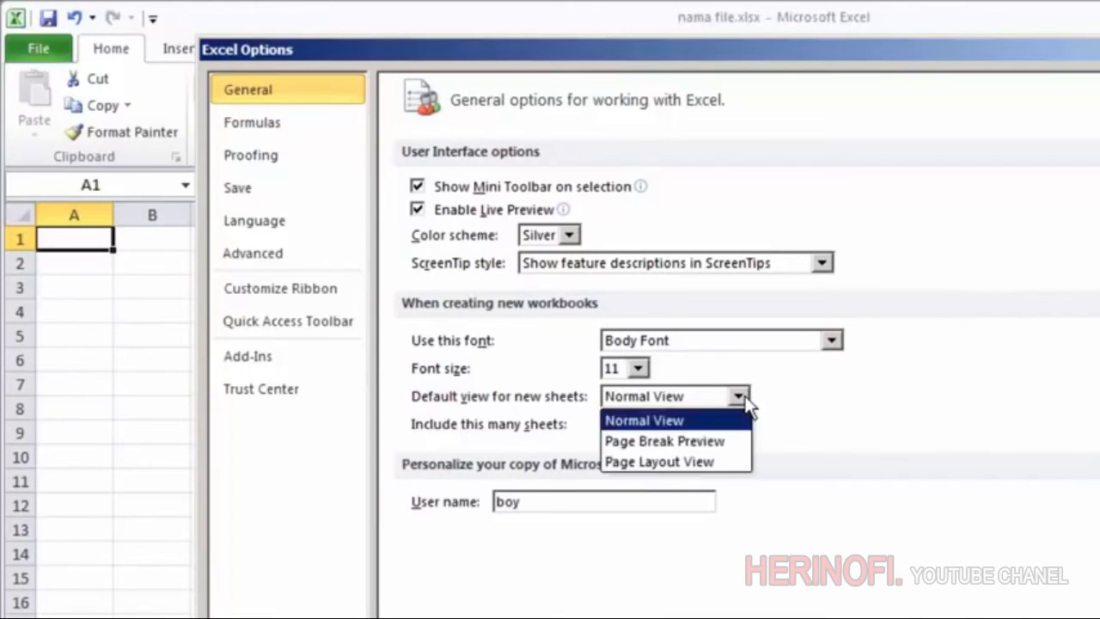
left_click(786, 430)
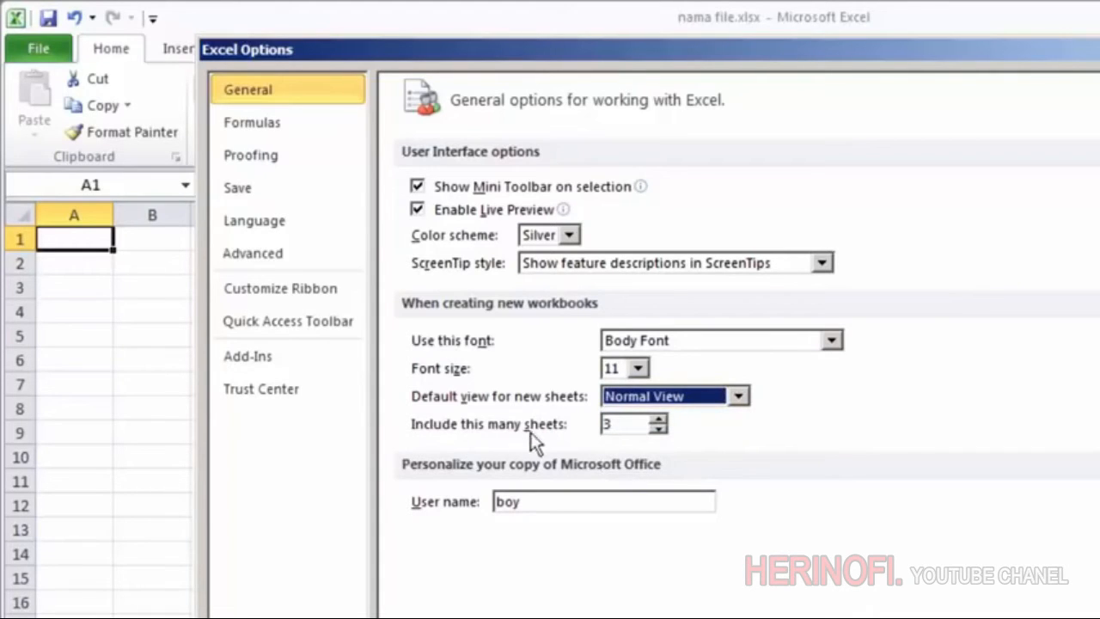
left_click(615, 427)
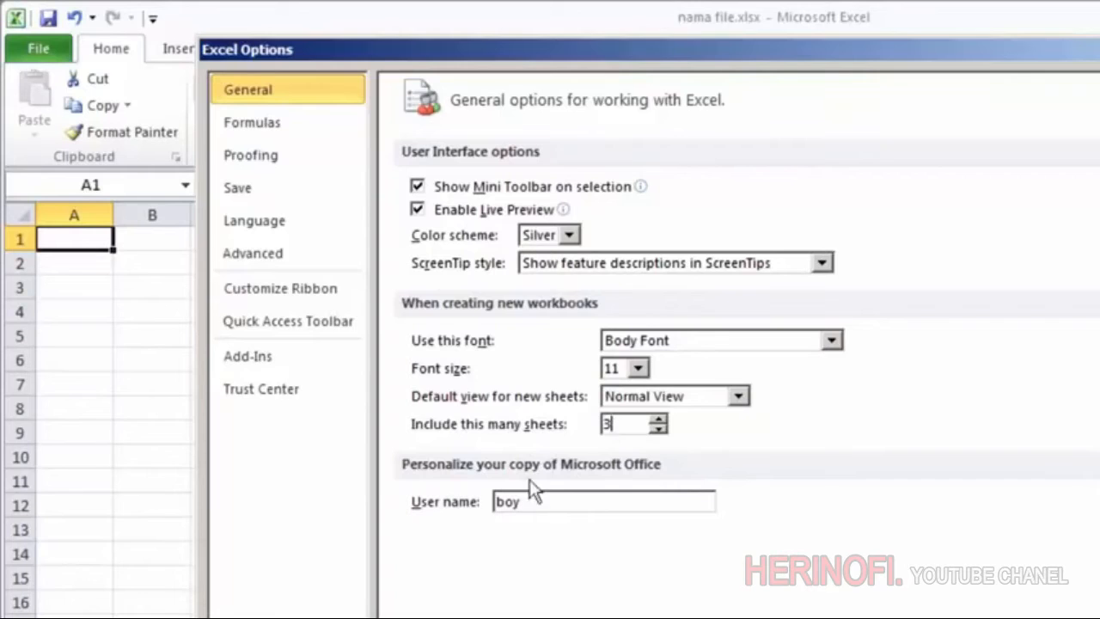
left_click_drag(666, 50, 863, 15)
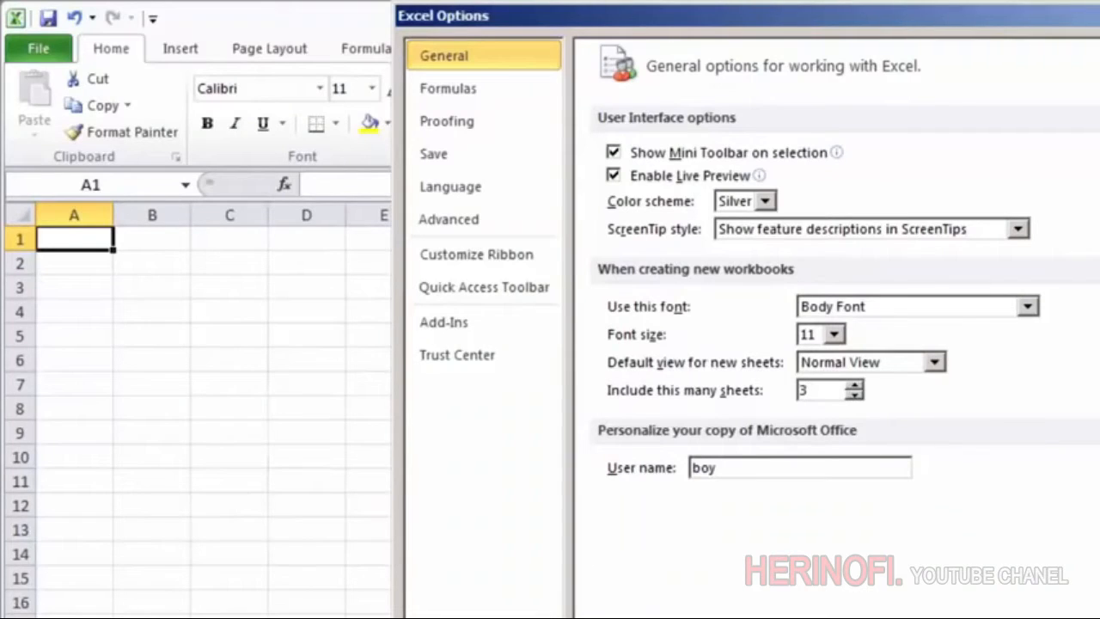
Go through the Formulas, Proofing, Save and Language categories of the Excel options.
left_click(473, 91)
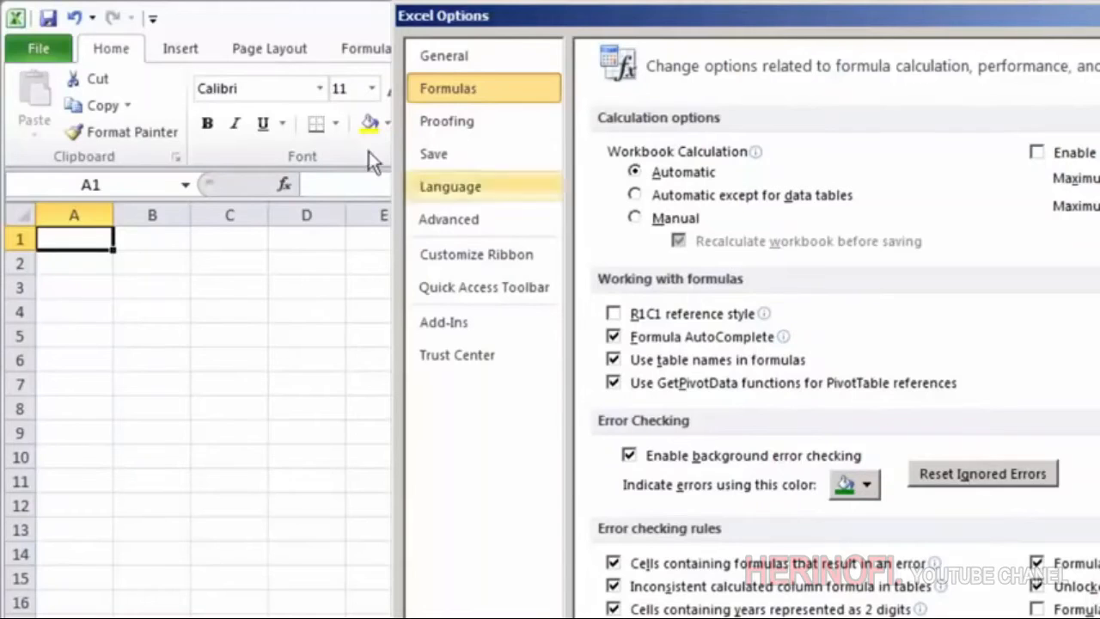
left_click(465, 125)
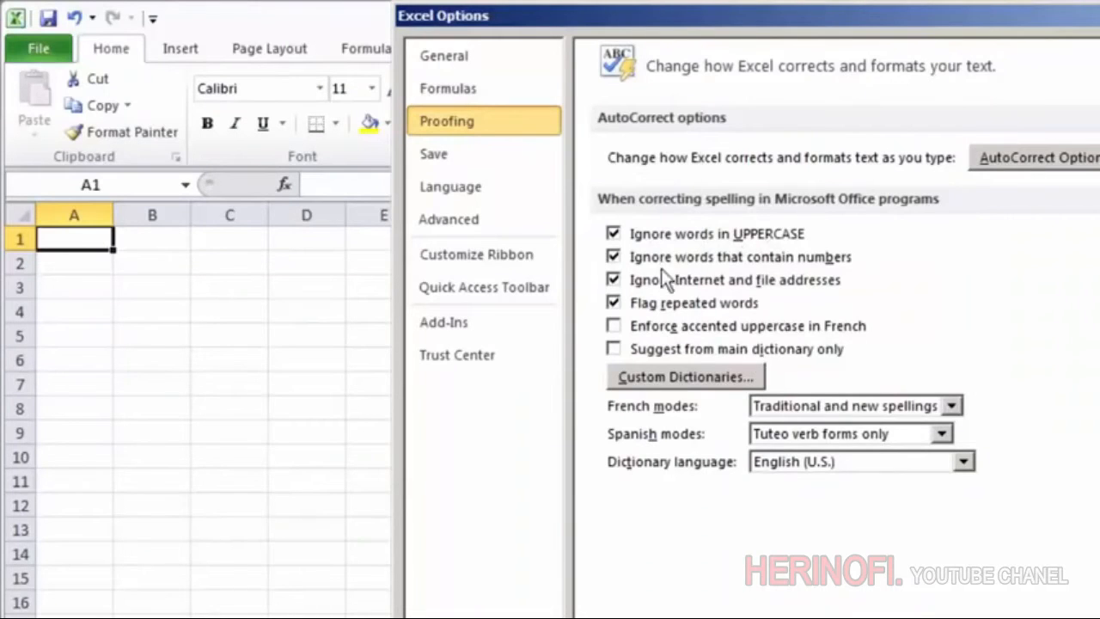
left_click(479, 155)
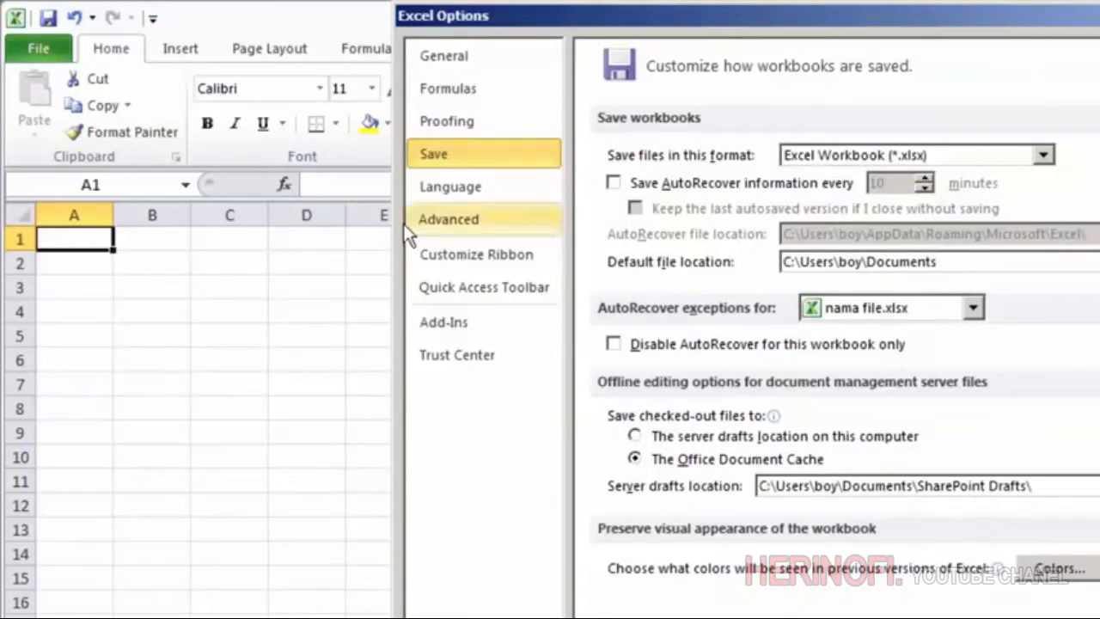
left_click(456, 192)
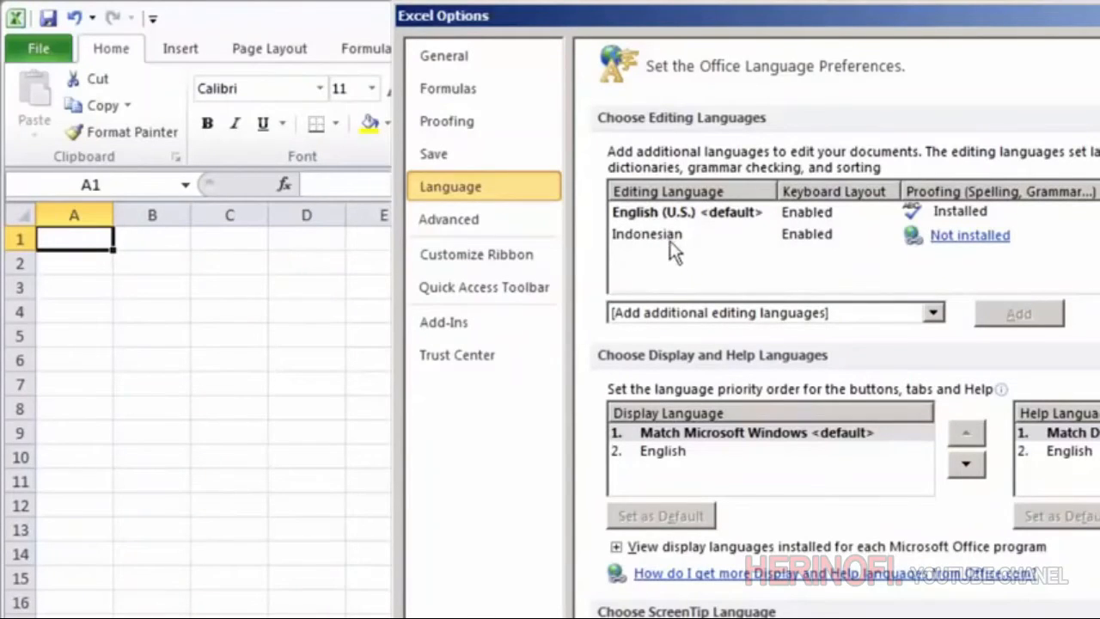
Examine the Advanced category of the Excel options, from the editing options through the display, formulas and general settings.
left_click(484, 228)
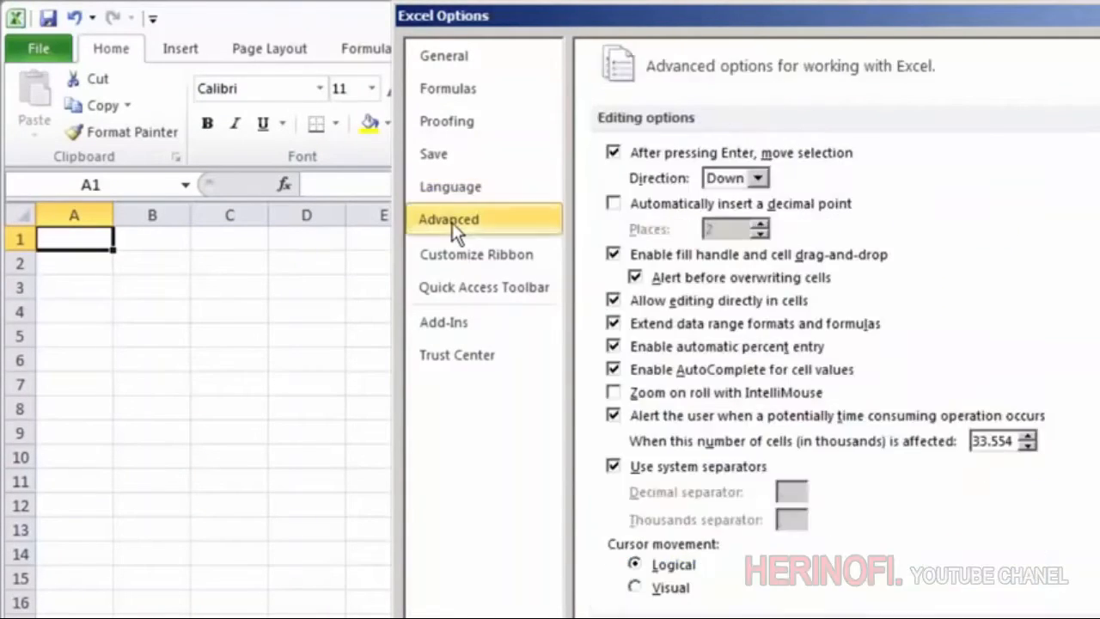
scroll(834, 327, "down", 15)
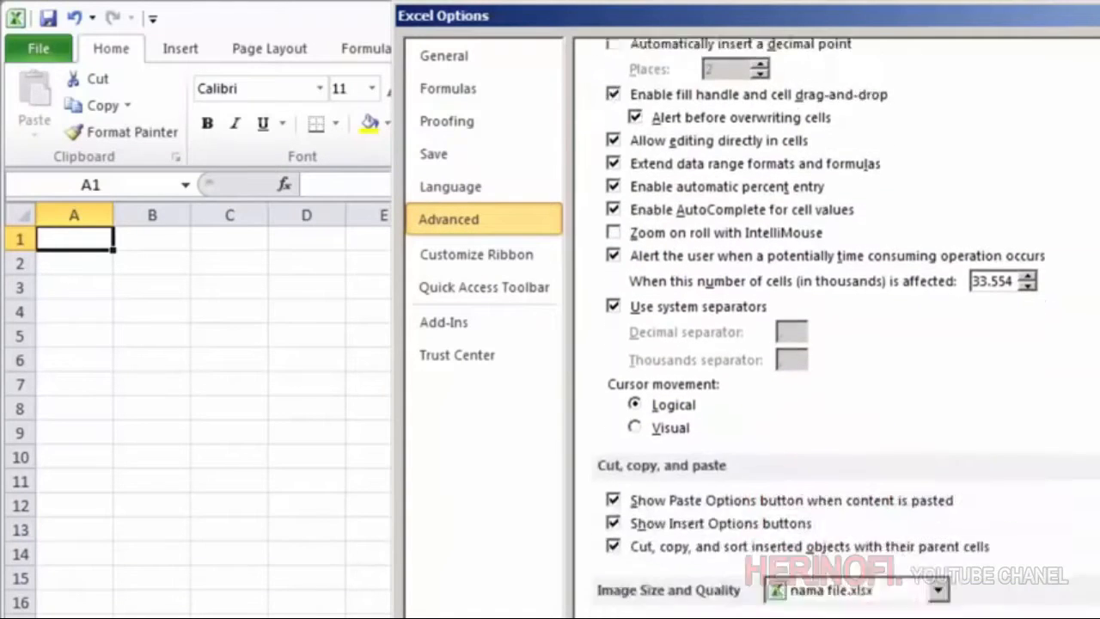
scroll(834, 327, "down", 15)
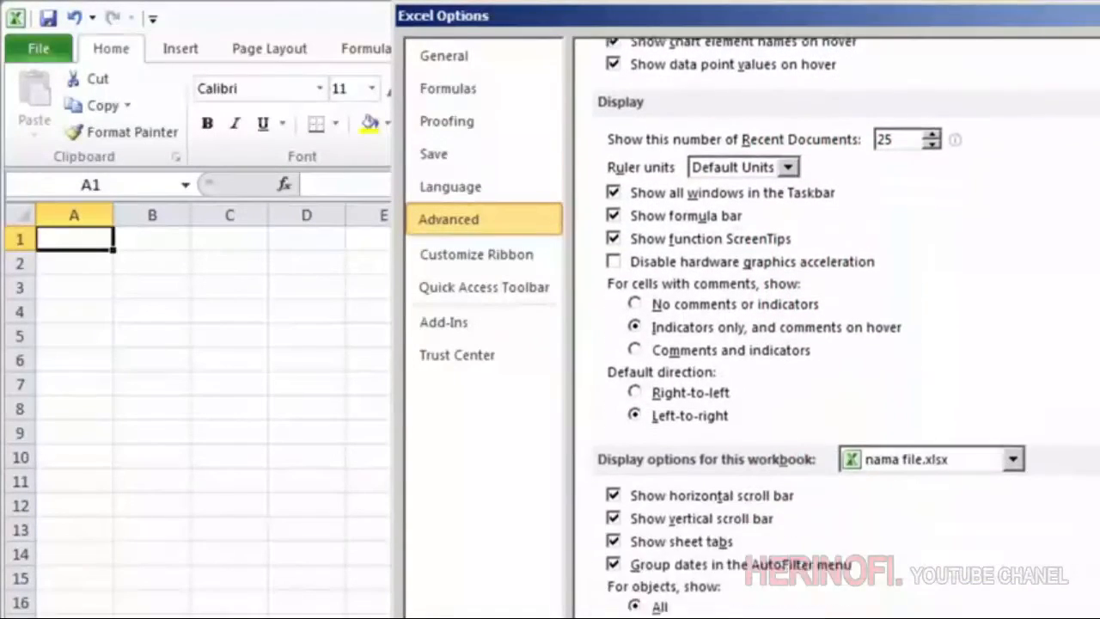
scroll(833, 327, "down", 15)
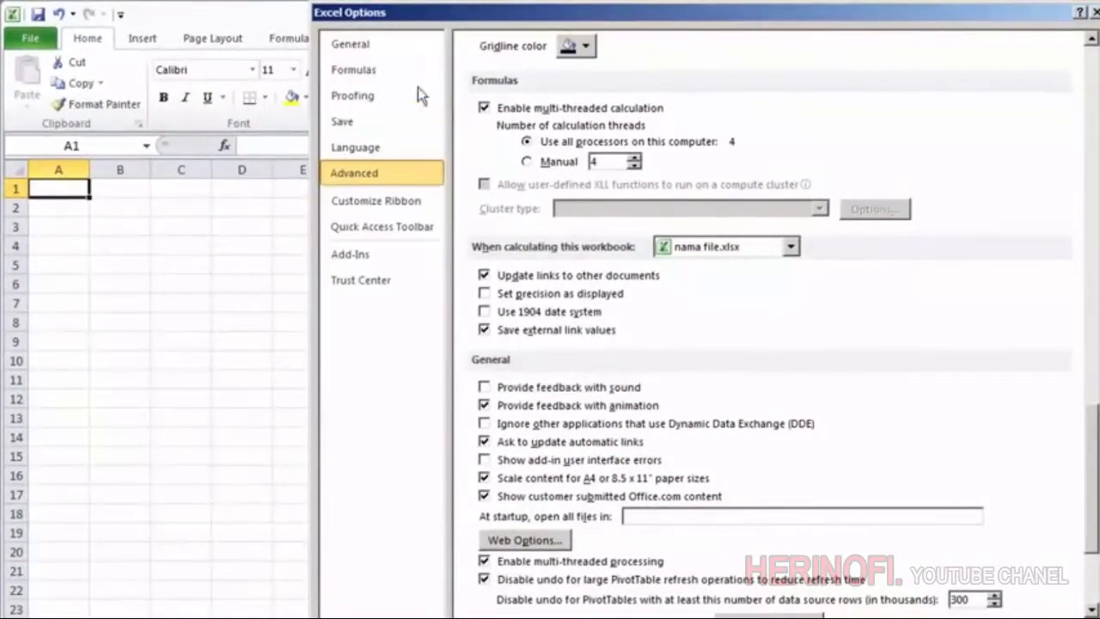
View the Customize Ribbon options with the dialog moved to reveal the ribbon, and switch the Developer tab off and on again.
left_click(389, 205)
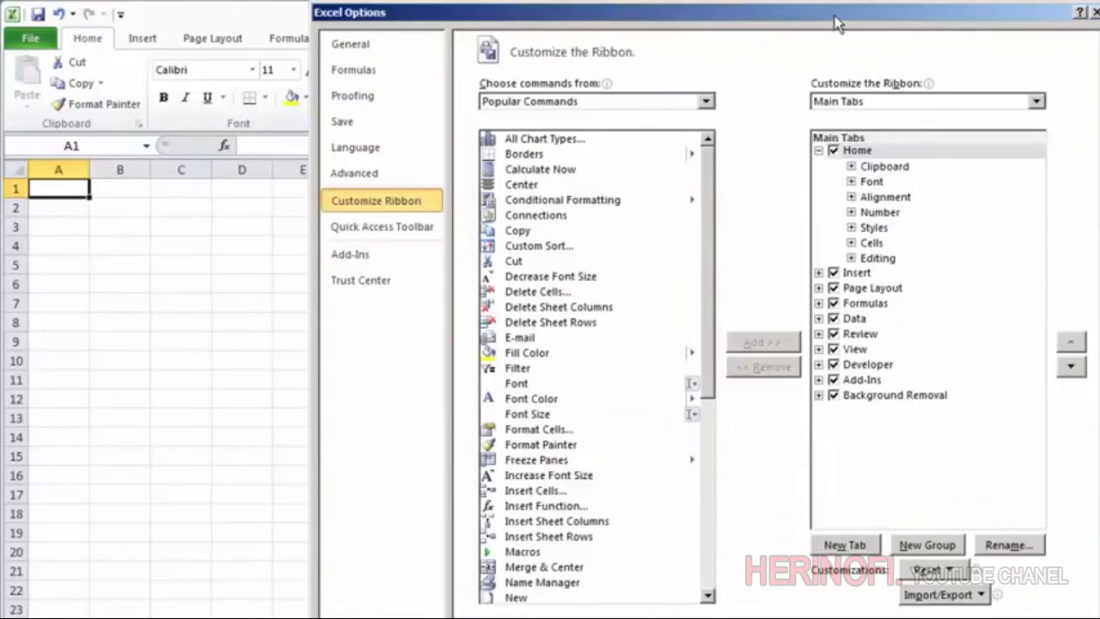
left_click_drag(838, 25, 731, 101)
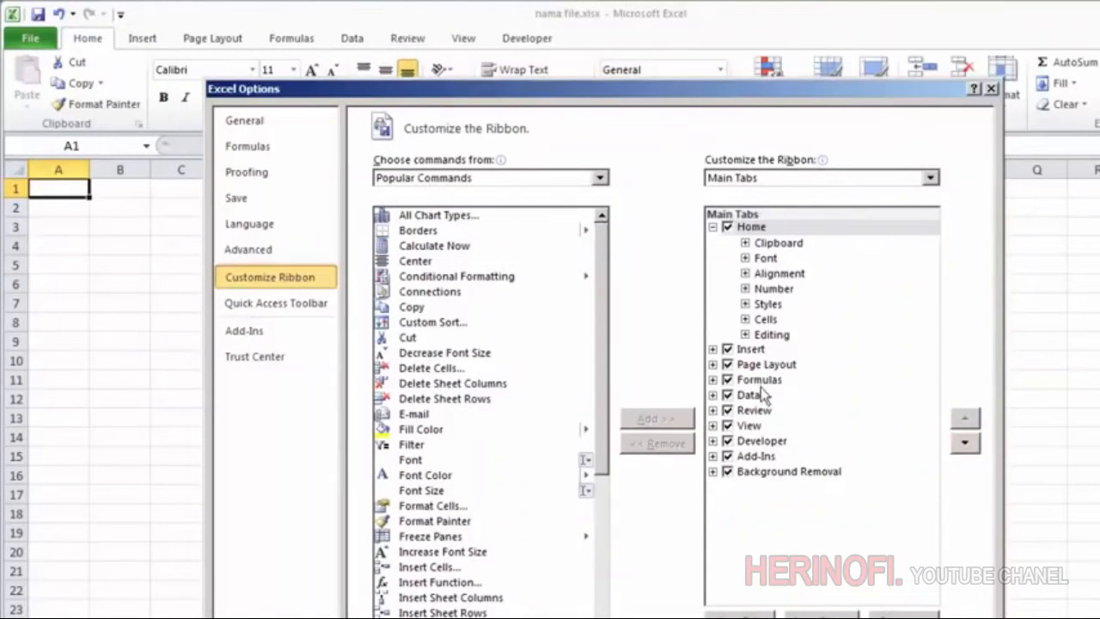
left_click(727, 442)
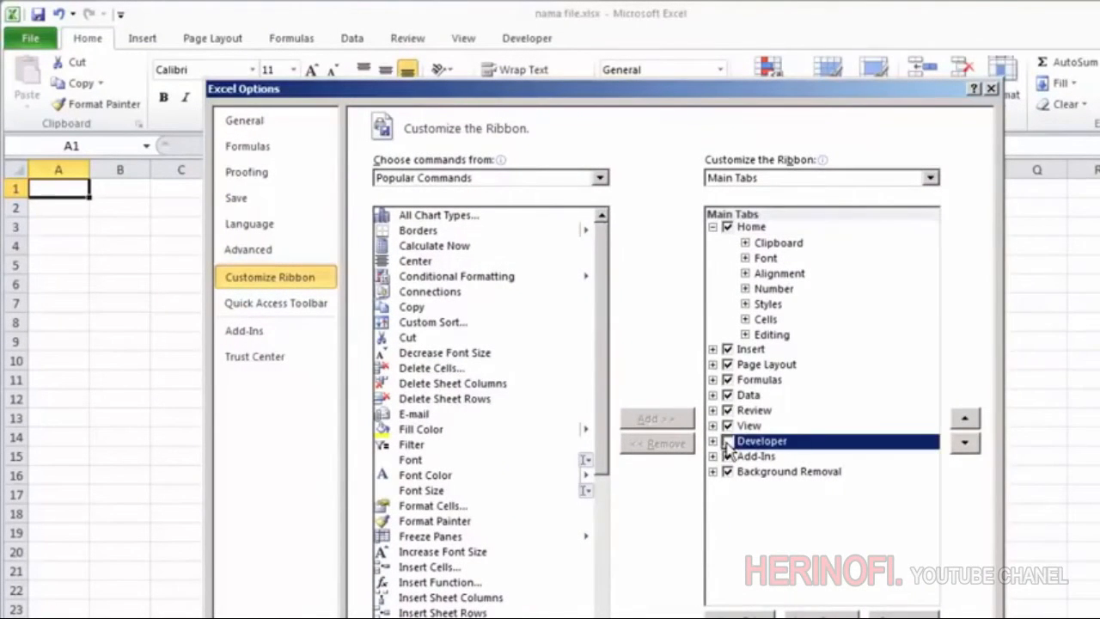
left_click(727, 442)
View the Quick Access Toolbar and Add-Ins categories, close the Excel options, and return to the worksheet's Home commands.
left_click(275, 306)
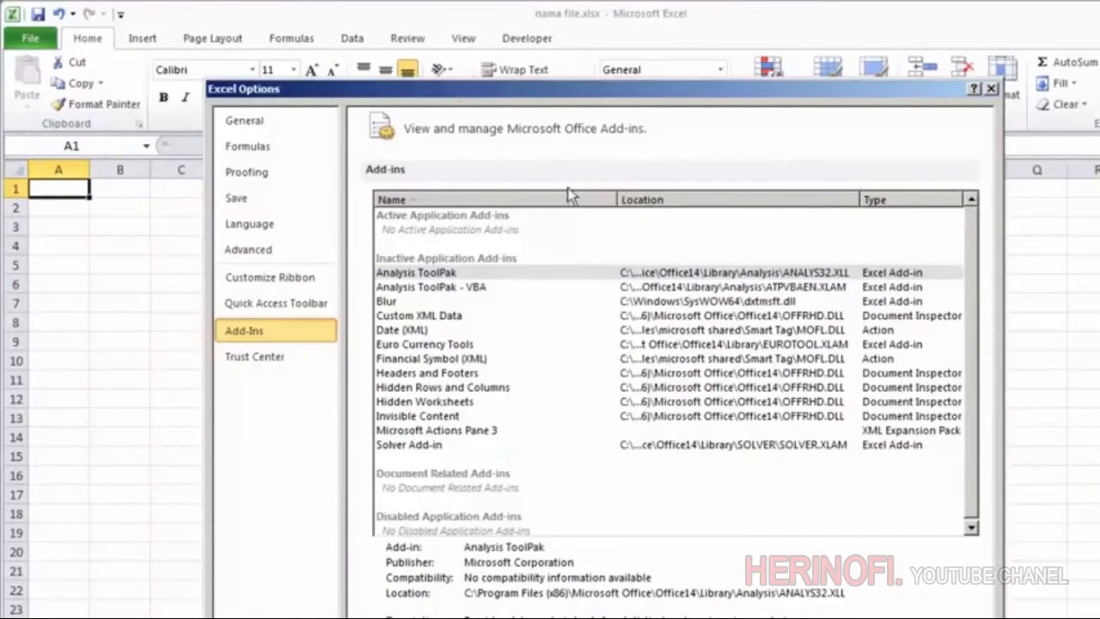
left_click_drag(632, 92, 669, 52)
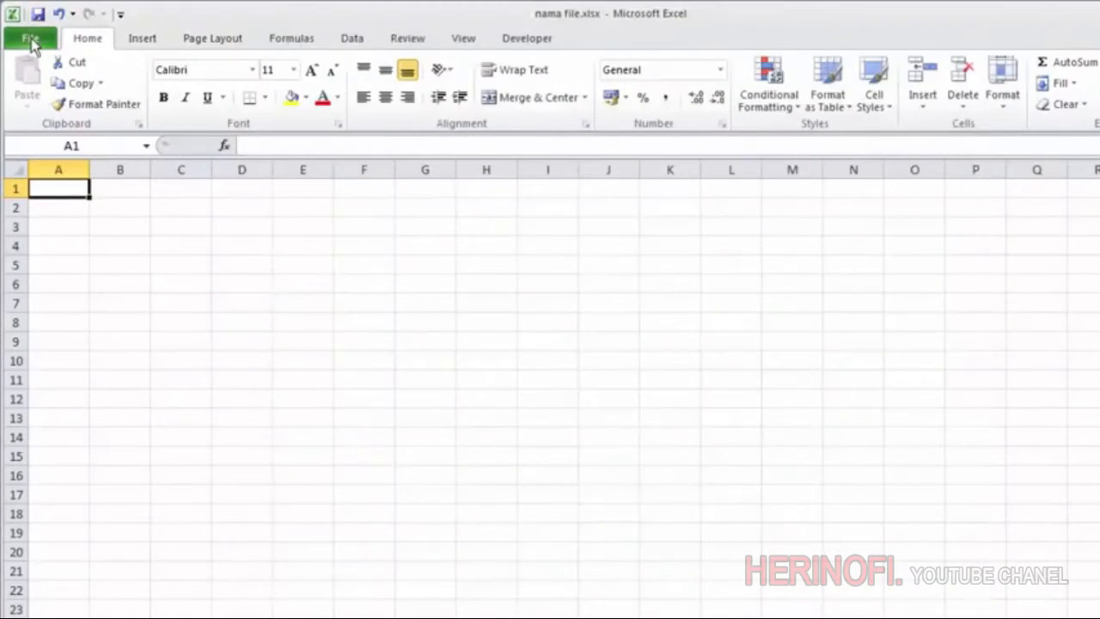
left_click(31, 40)
left_click(31, 39)
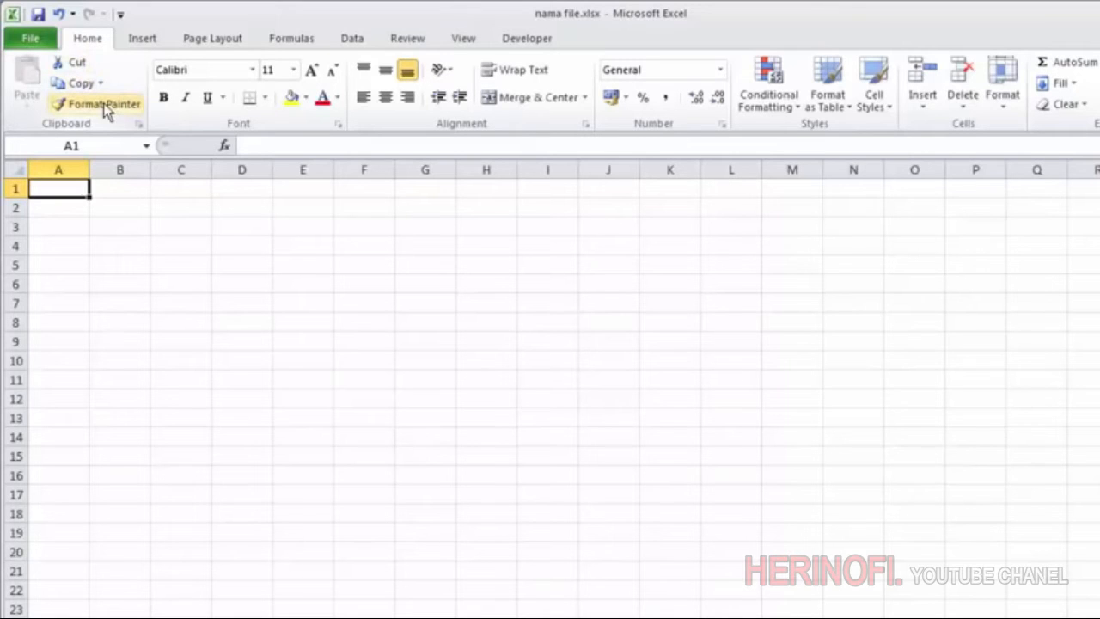
Enter "b" in cell B4 in bold and "fdf" in cell B5 in regular type.
left_click(143, 282)
left_click(140, 242)
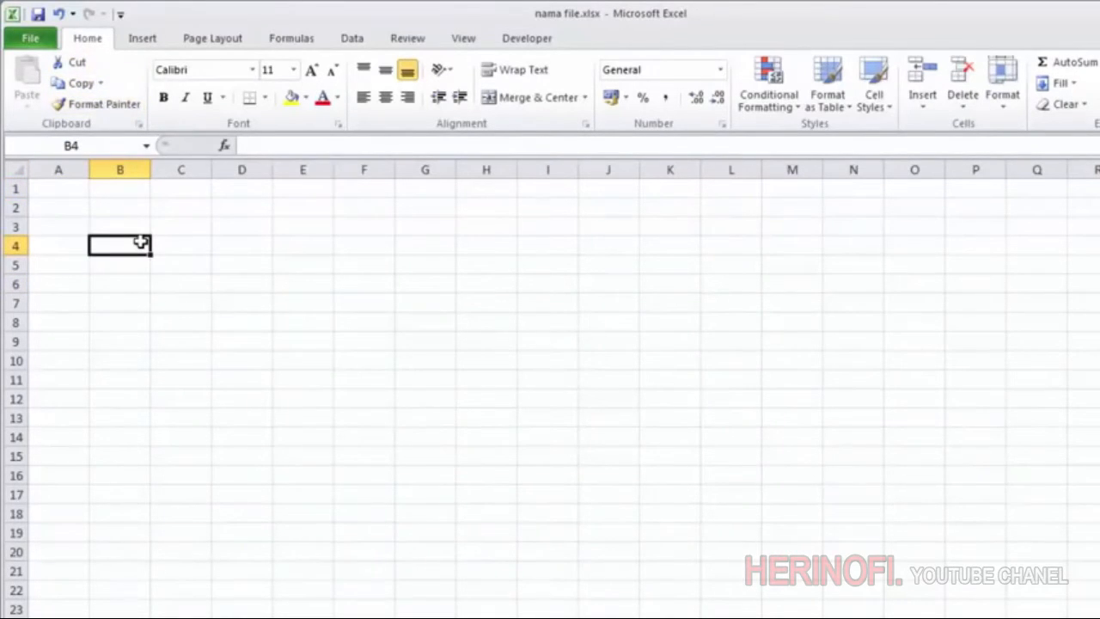
type("b")
left_click(136, 279)
left_click(120, 246)
key("ctrl+b")
left_click(120, 265)
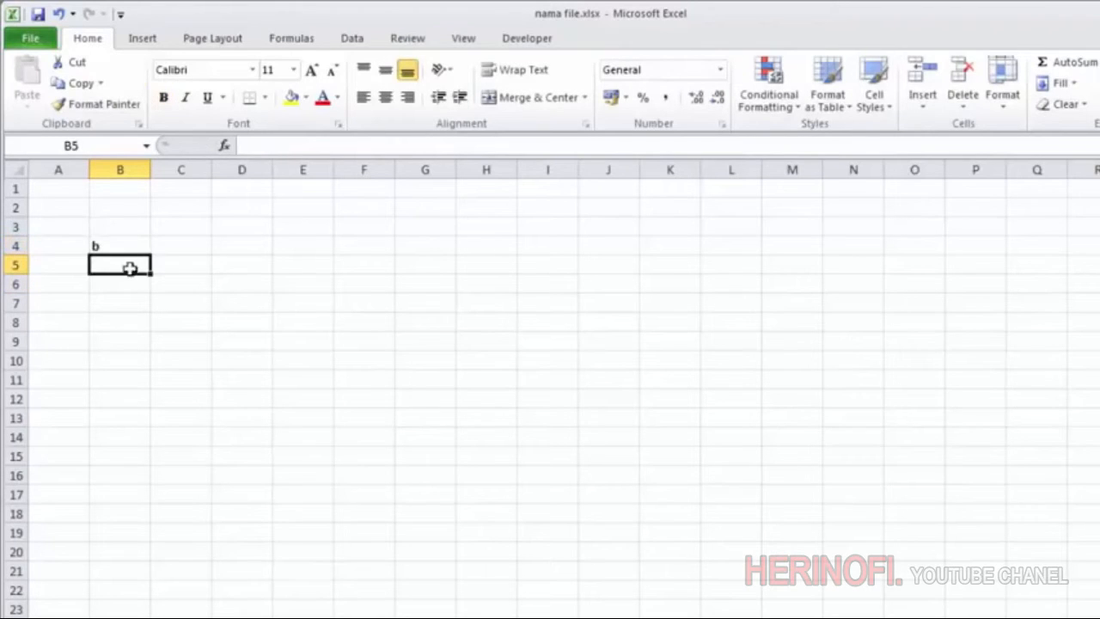
type("fdf")
left_click(130, 298)
Copy the formatting of cell B5 onto B4 with Format Painter and undo it.
left_click(127, 270)
left_click(93, 104)
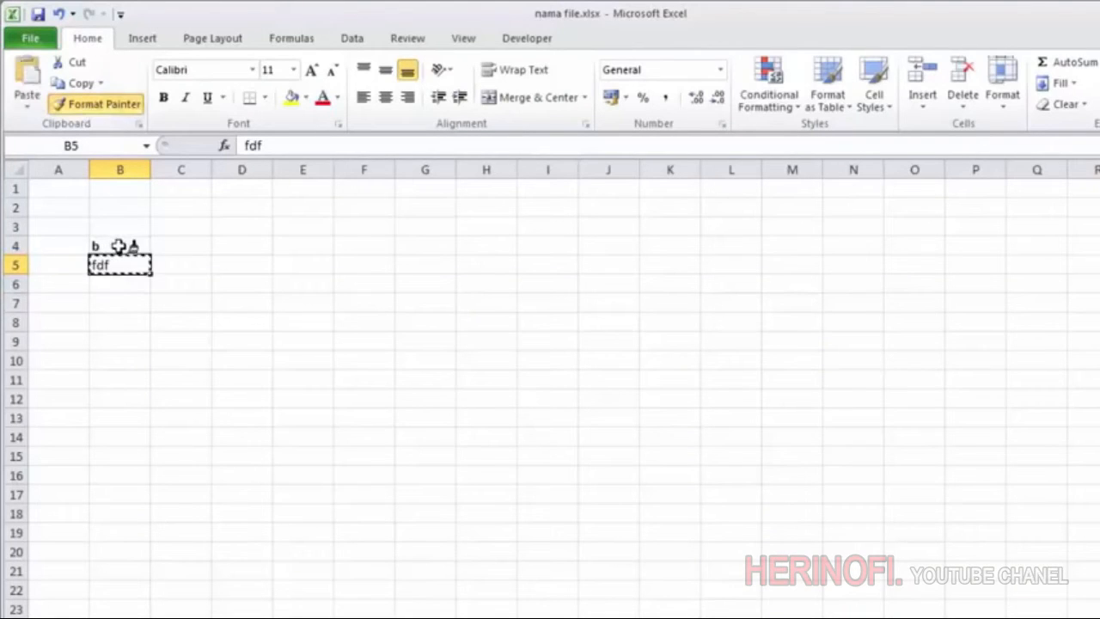
left_click(119, 246)
left_click(120, 264)
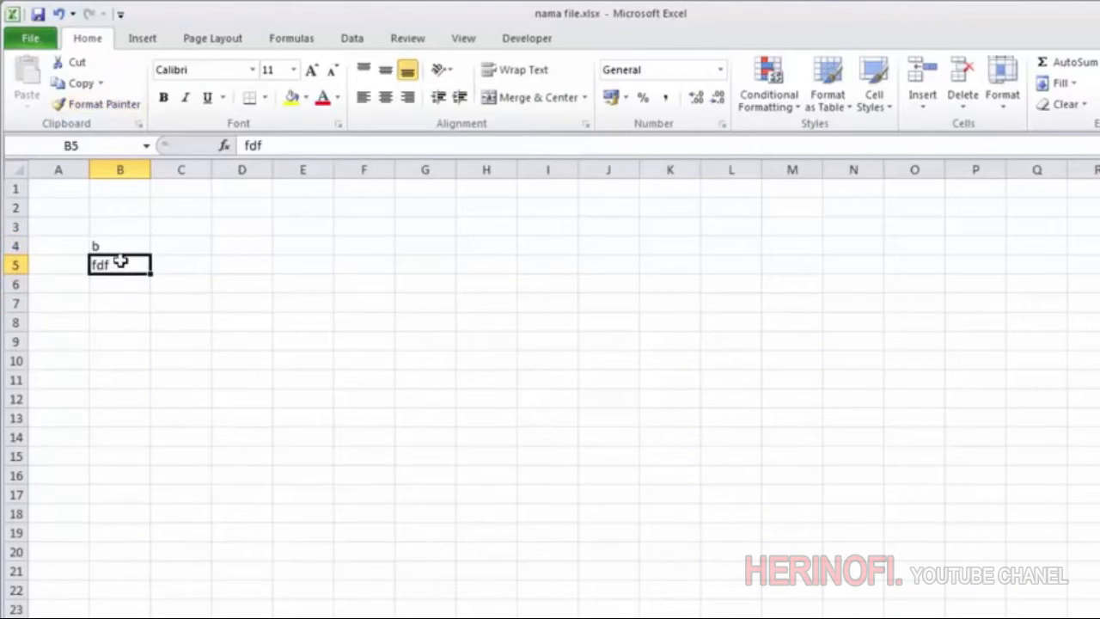
key("ctrl+z")
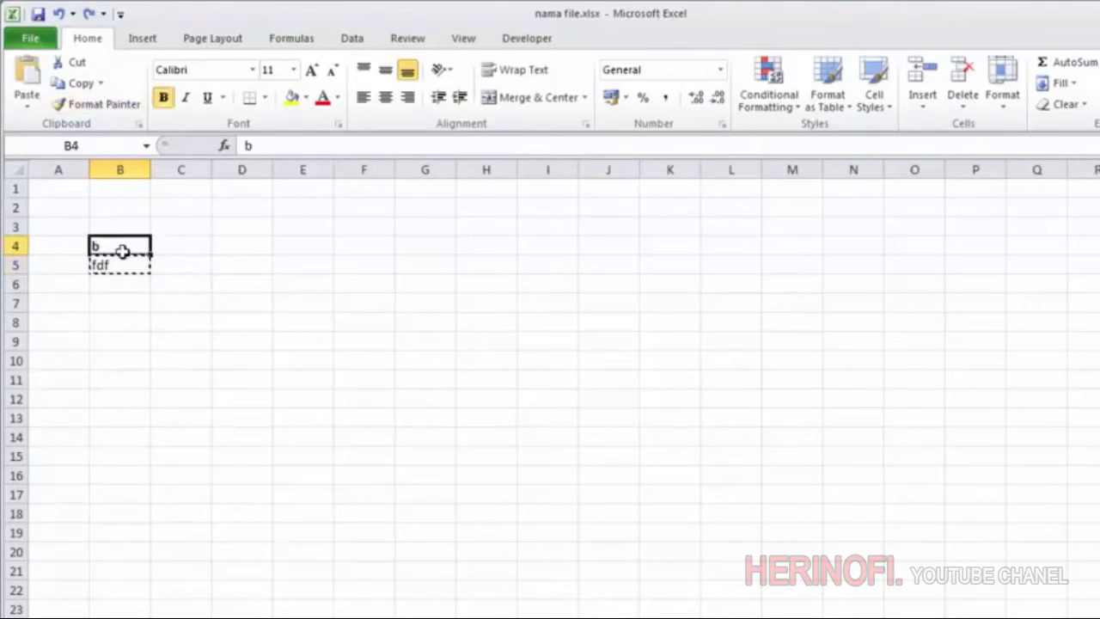
Copy the bold formatting of cell B4 onto cell B5 with Format Painter.
left_click(93, 104)
left_click(114, 265)
left_click(99, 319)
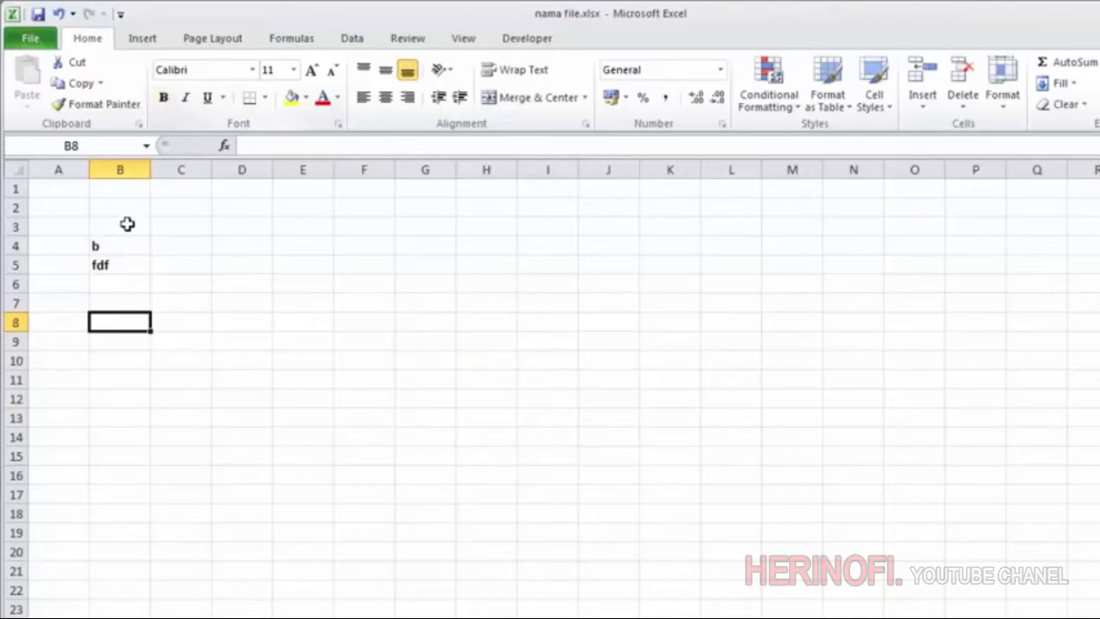
left_click(112, 115)
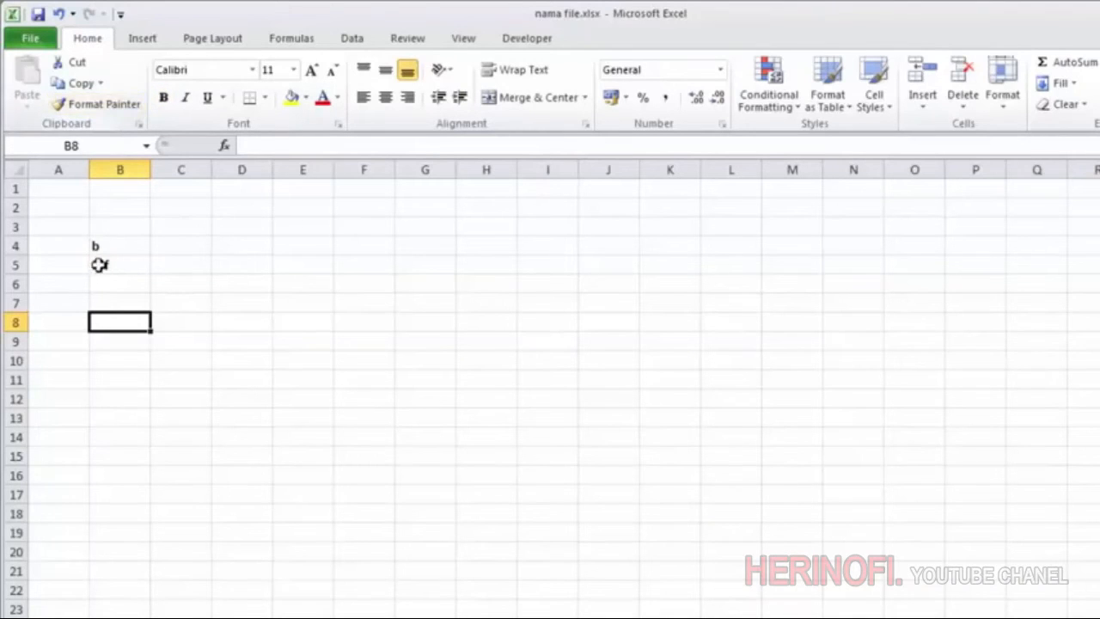
Clear the contents of cells B4 through B6.
left_click_drag(98, 246, 105, 285)
key("Delete")
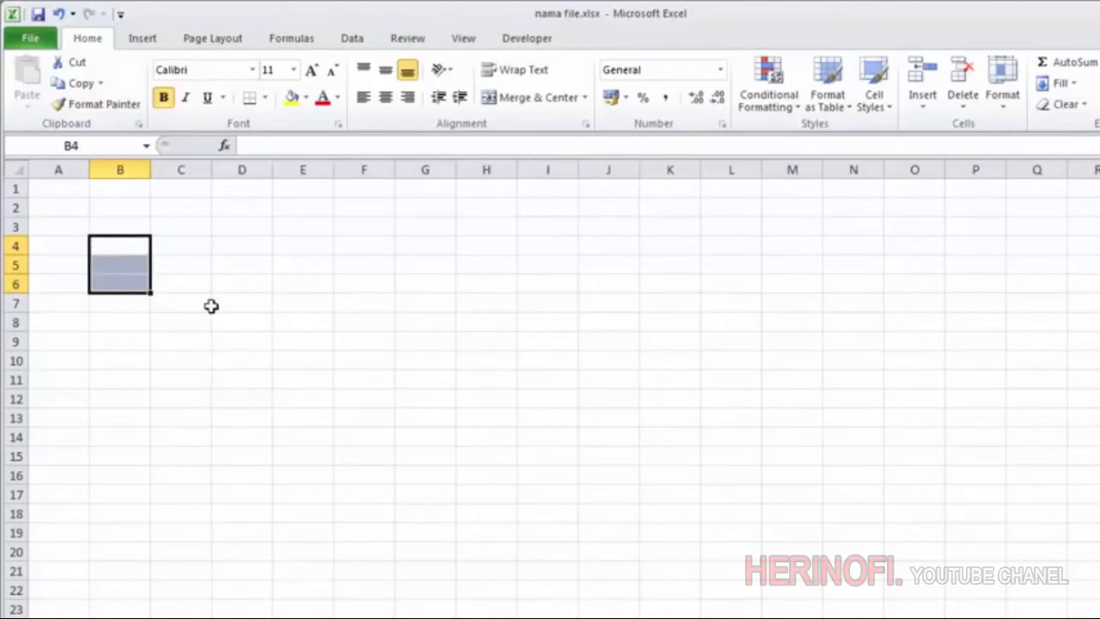
left_click(206, 306)
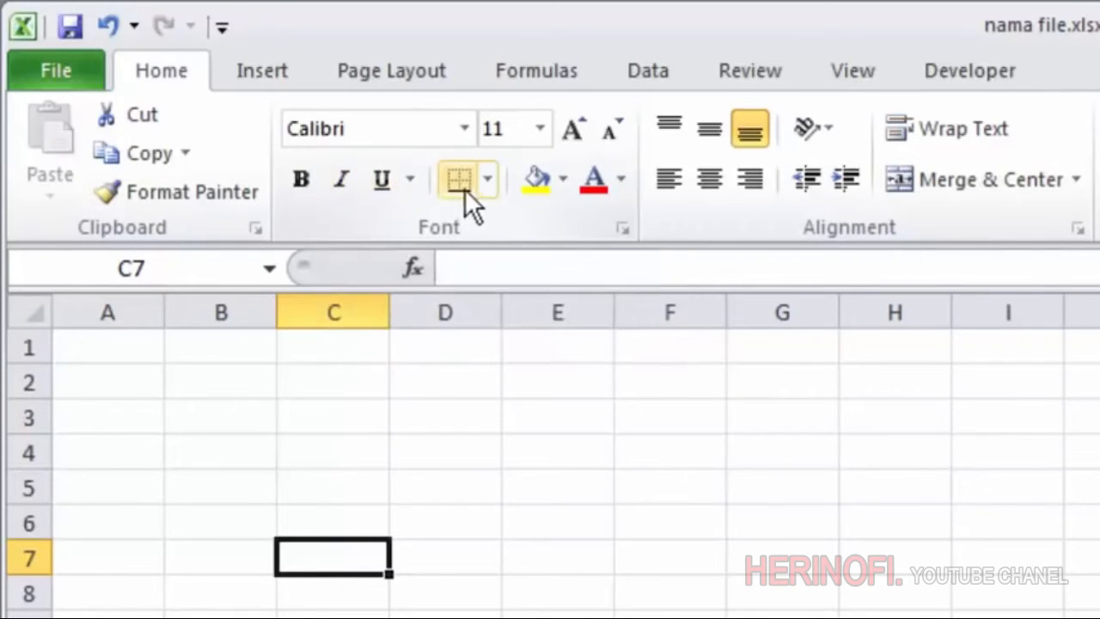
View the available cell border options and undo the last change.
left_click(485, 178)
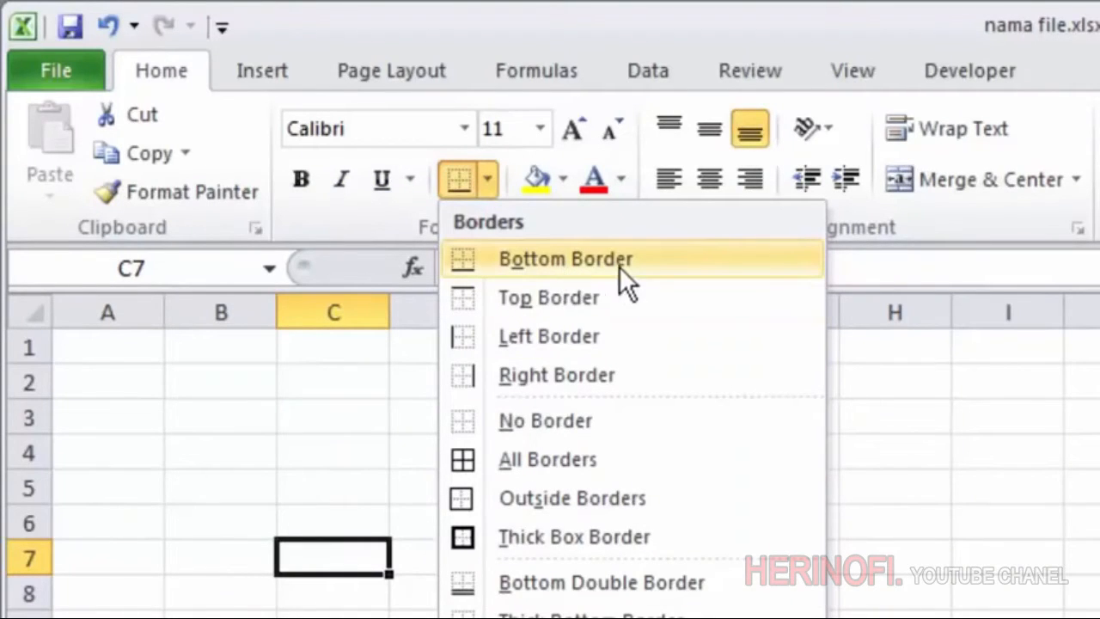
left_click(369, 614)
left_click_drag(343, 616, 447, 617)
left_click(671, 595)
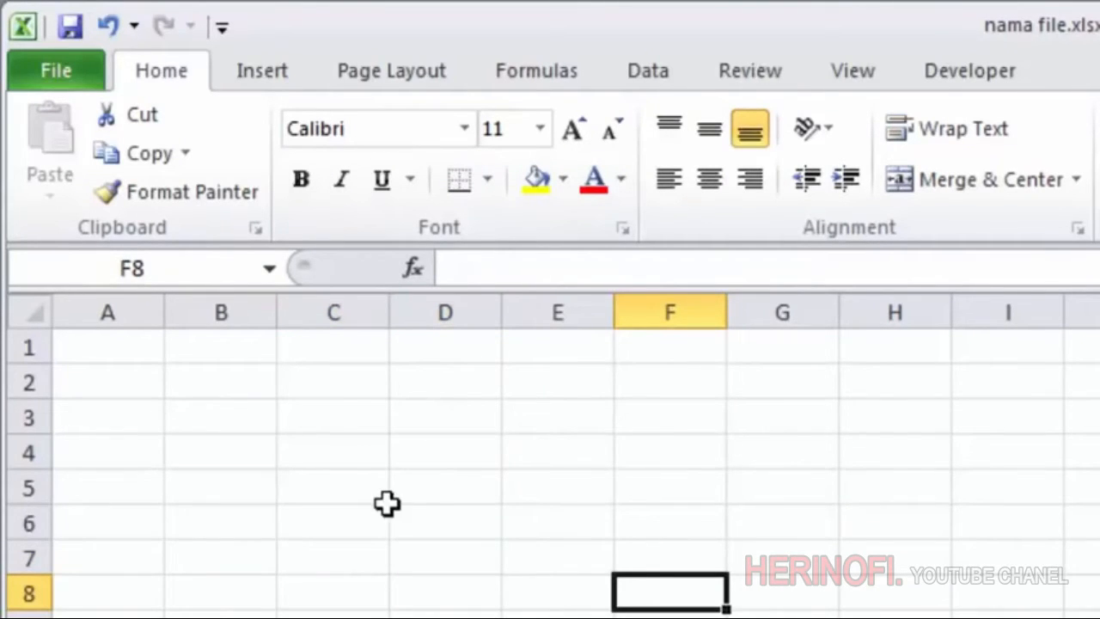
left_click(118, 28)
Fill cells D7:F13 with yellow, undo the fill, and preview other fill colors such as the standard blue without applying one.
left_click(419, 617)
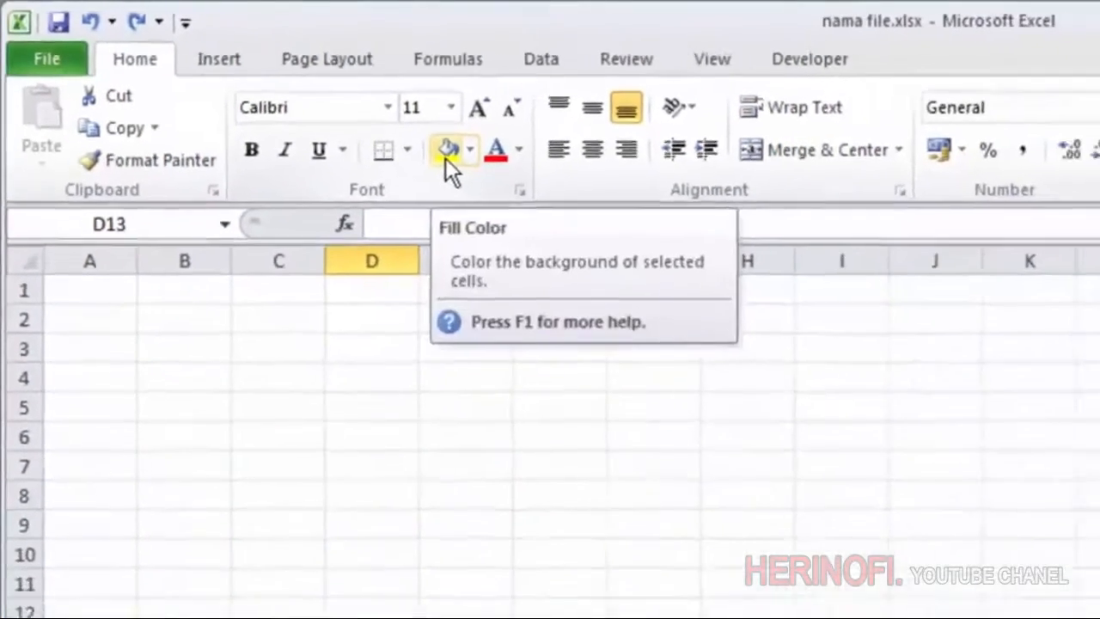
left_click(407, 471)
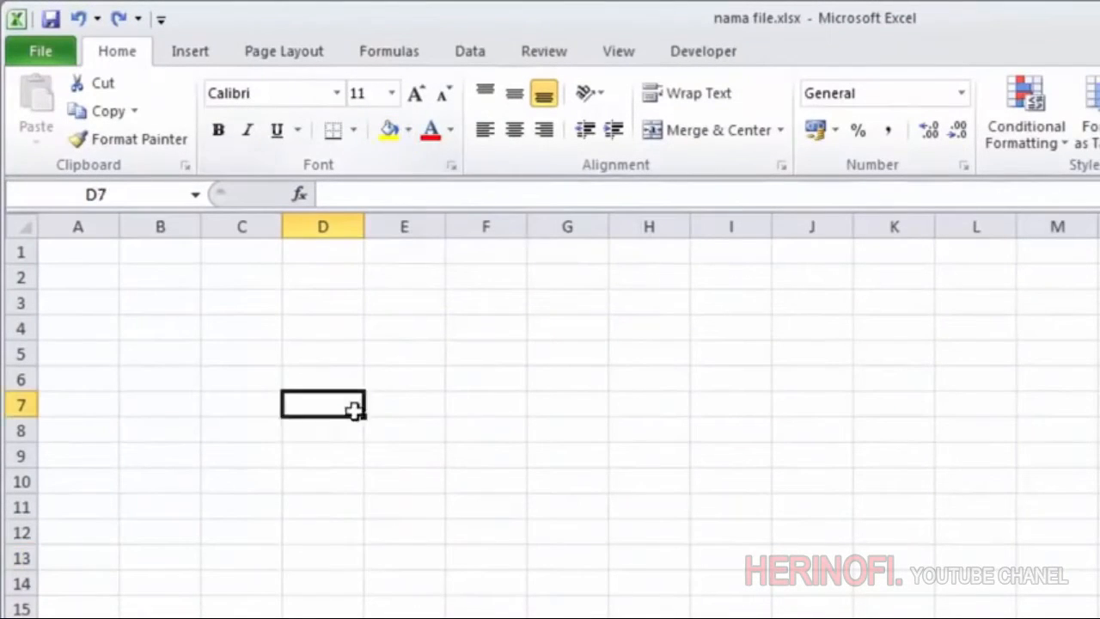
left_click_drag(354, 410, 485, 559)
left_click(388, 131)
left_click(608, 496)
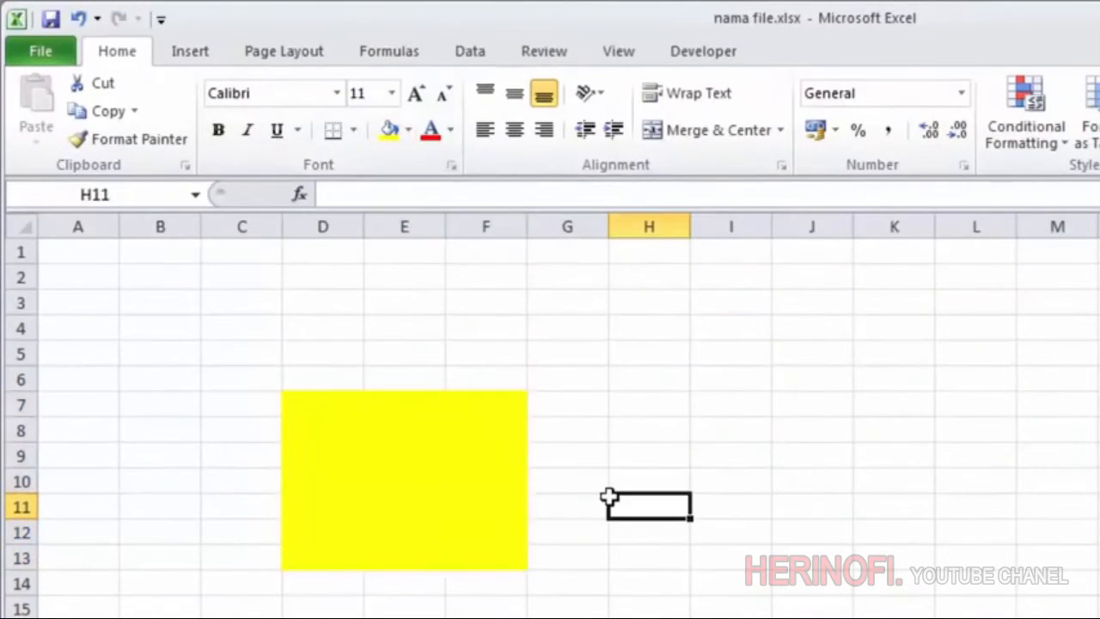
key("ctrl+z")
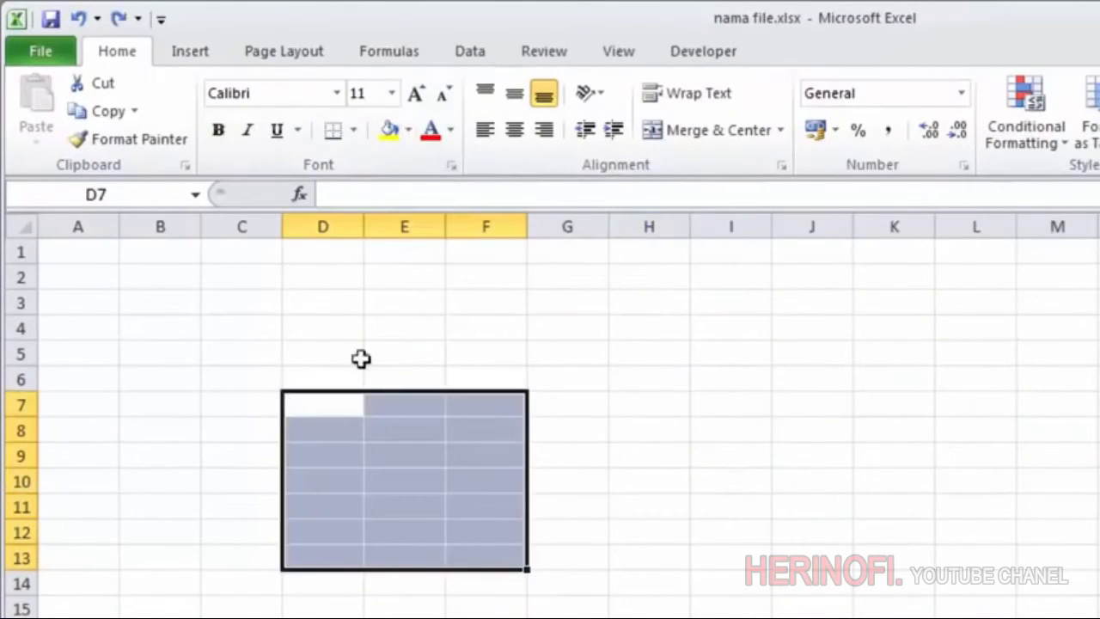
left_click(409, 131)
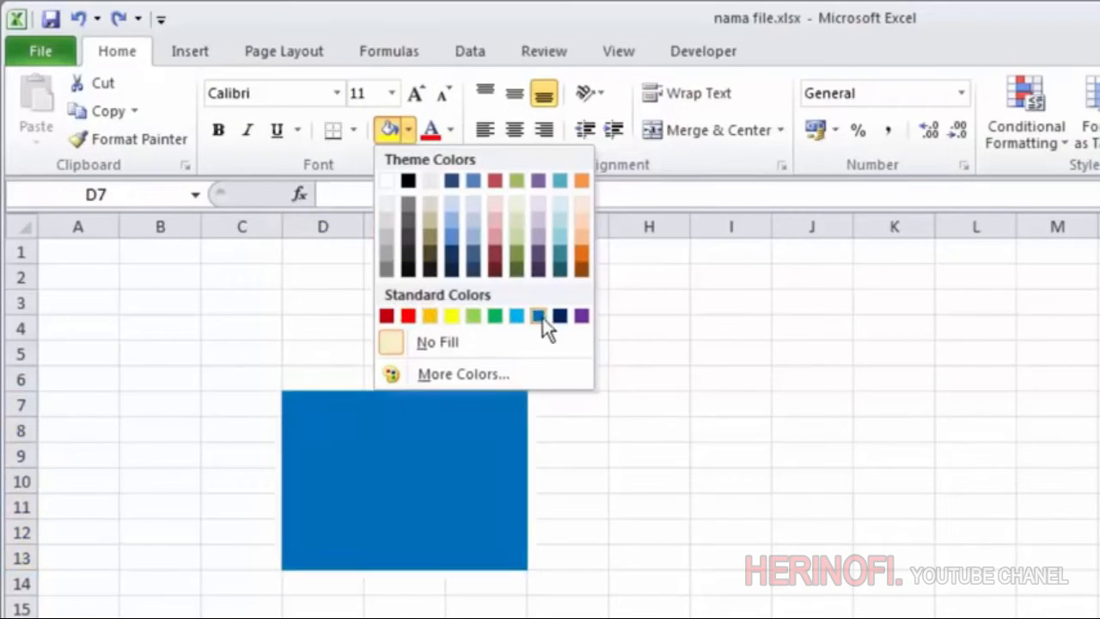
left_click(683, 388)
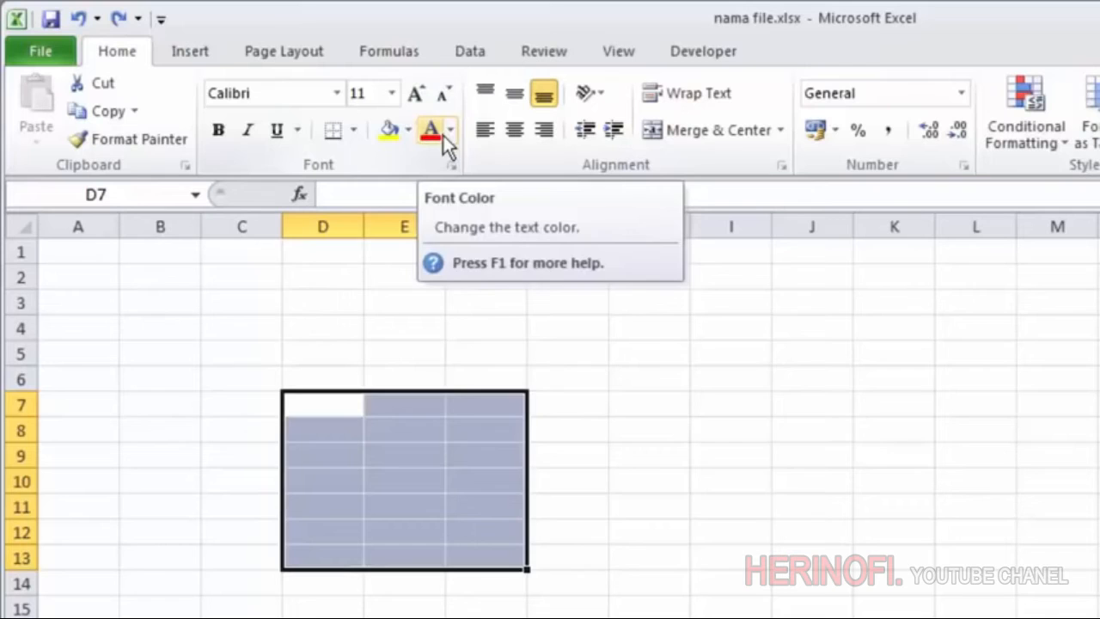
Enter "xZX" in cell E8 and preview the available font colors on it without applying one.
left_click(403, 434)
type("xZX")
left_click(437, 532)
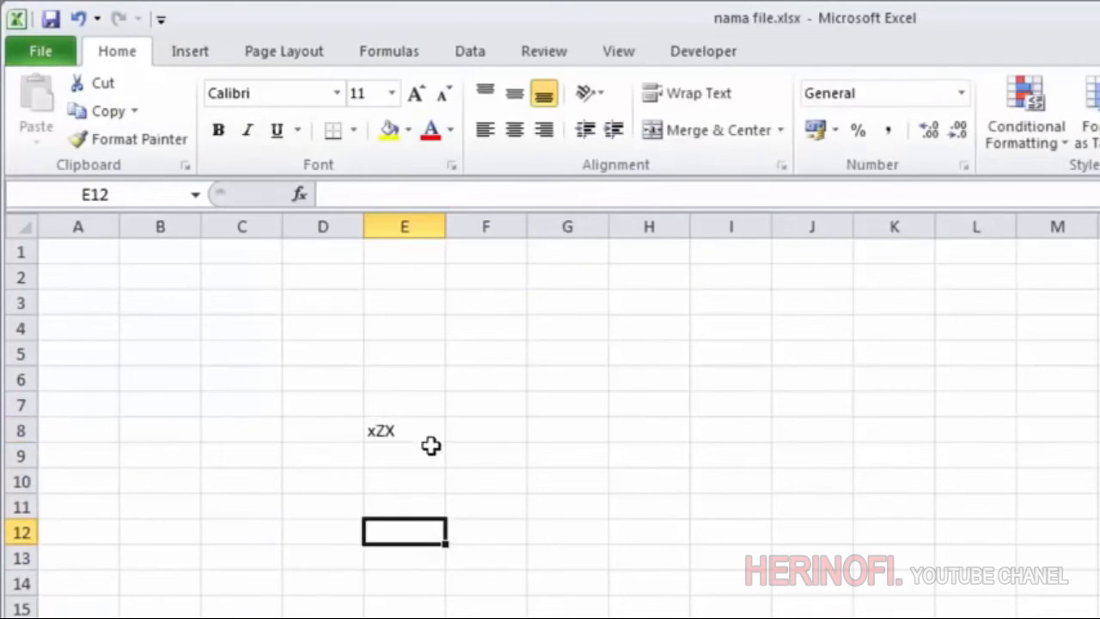
left_click(425, 427)
left_click(449, 128)
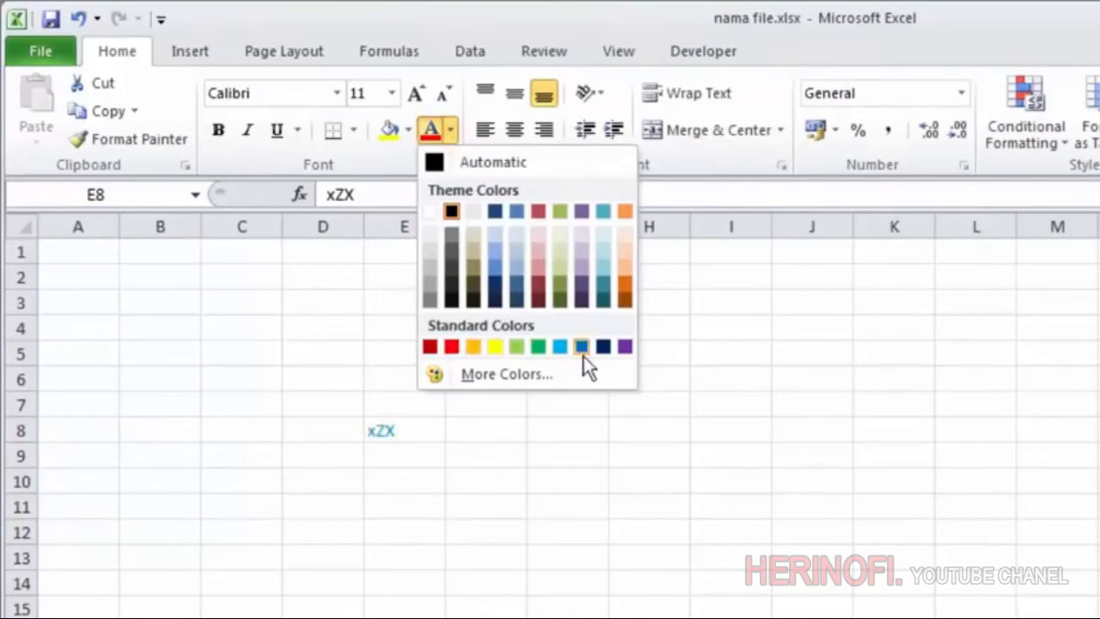
key("Escape")
Replace the text in cell E8 with "f" and make row 8 several times taller.
key("Delete")
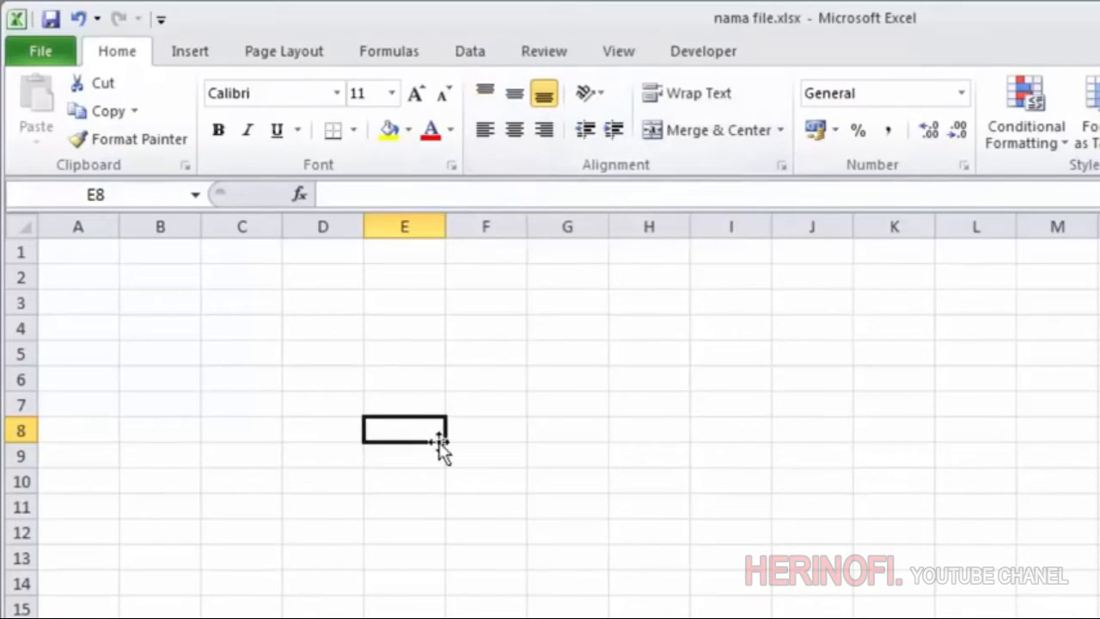
type("f")
left_click(430, 527)
left_click(422, 431)
left_click_drag(25, 442, 25, 536)
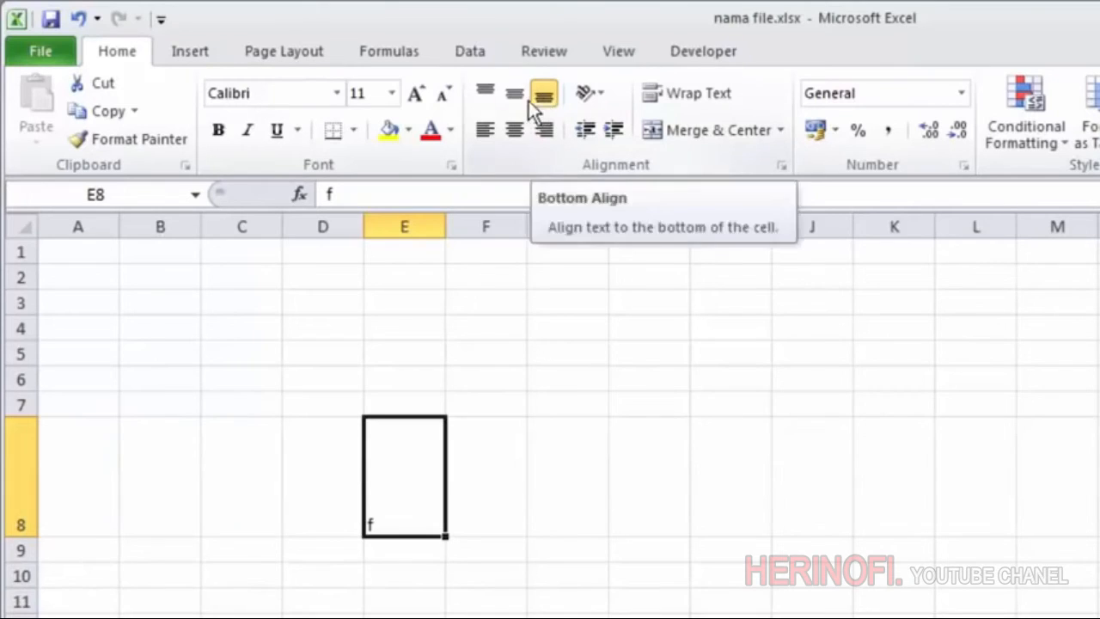
Try top, center and left alignment on the text in cell E8, and leave it aligned to the middle vertically and to the right.
left_click(486, 91)
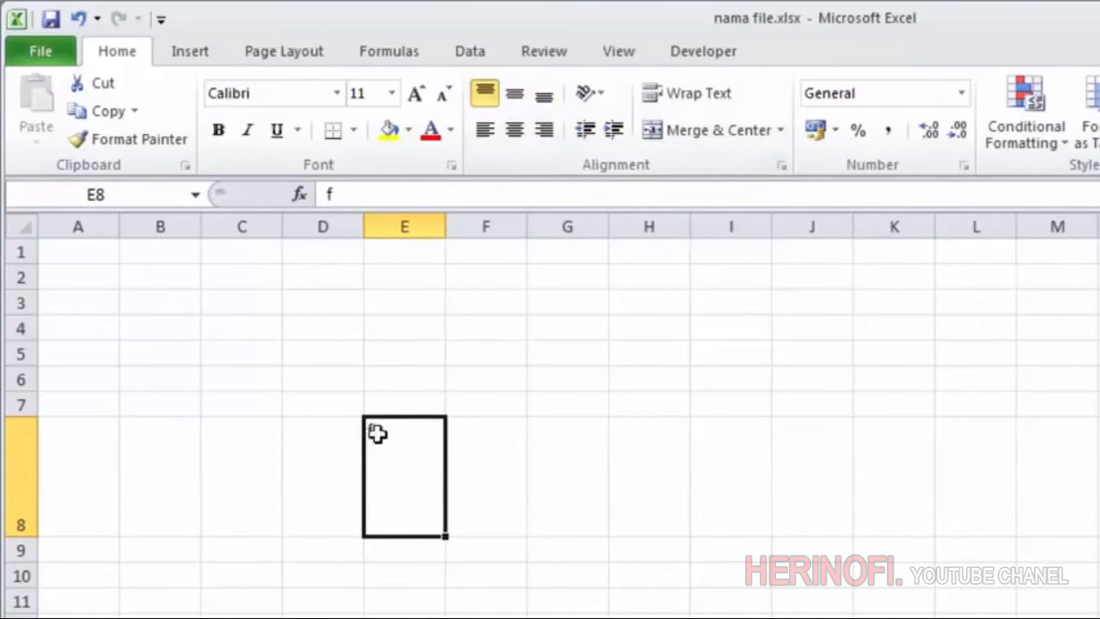
left_click(516, 93)
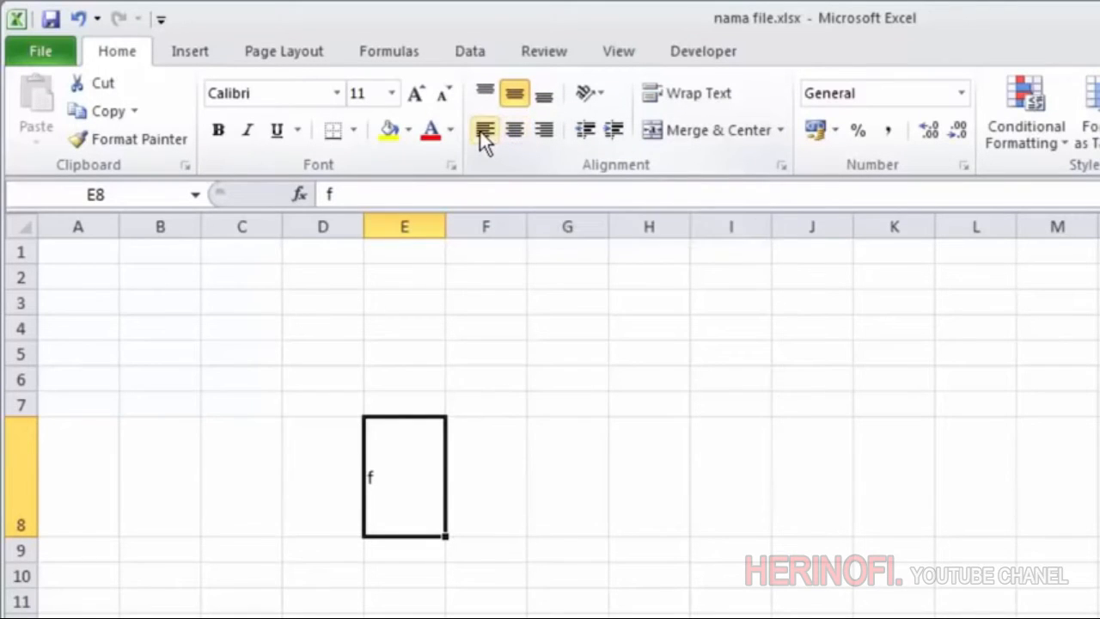
left_click(515, 130)
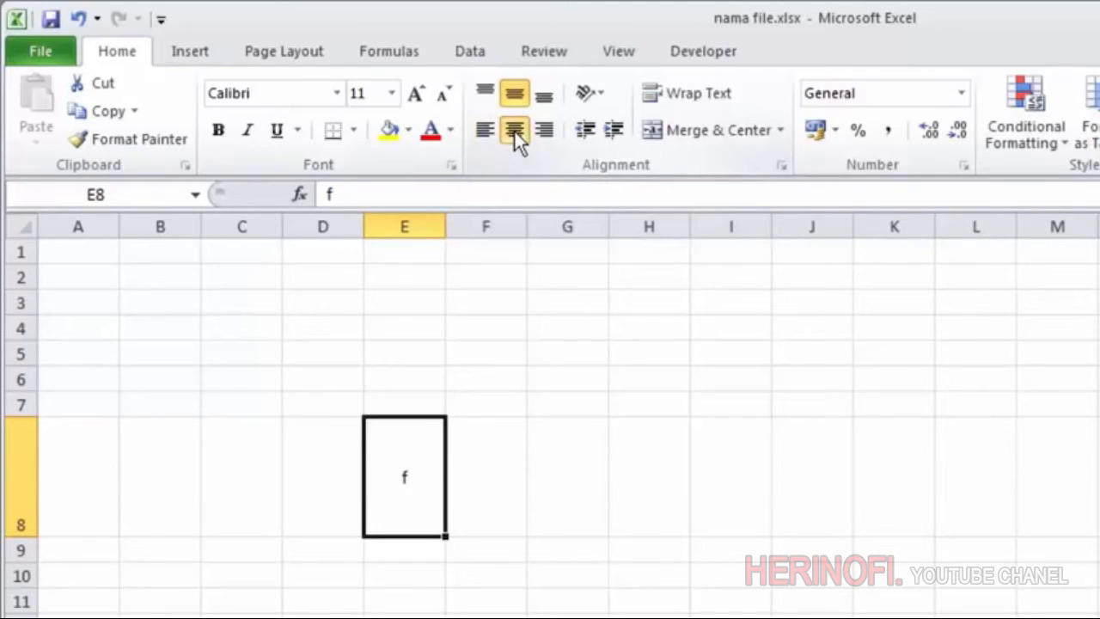
left_click(538, 129)
left_click(487, 130)
left_click(514, 130)
left_click(537, 132)
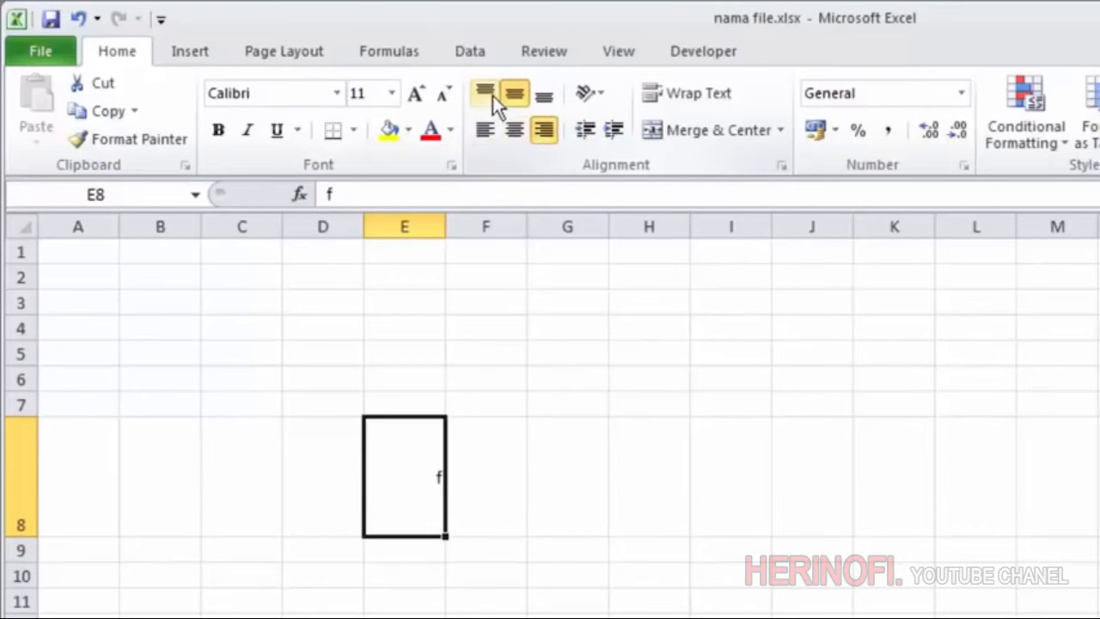
Try top, middle and bottom alignment on the text in cell E8, and leave it centered both vertically and horizontally.
left_click(486, 87)
left_click(514, 93)
left_click(544, 94)
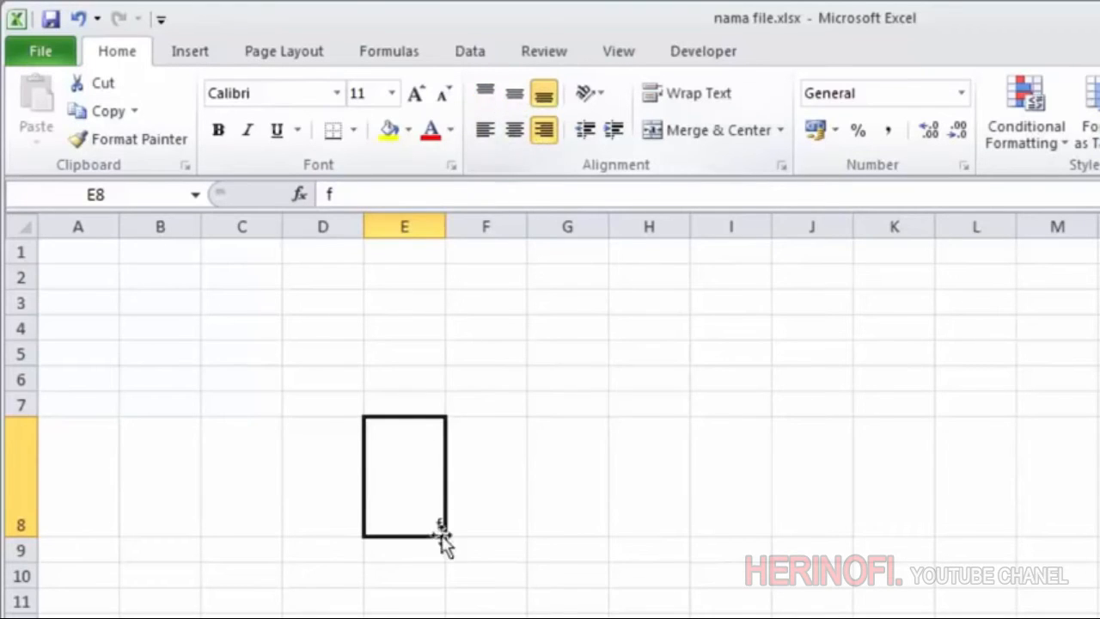
left_click(515, 130)
left_click(514, 94)
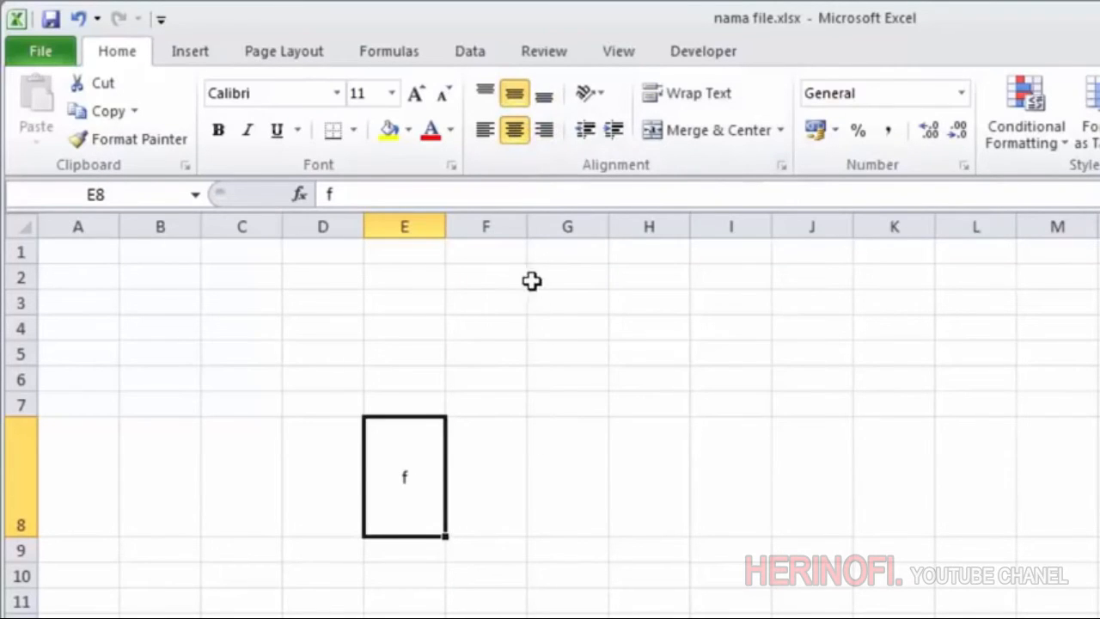
Replace the text in cell E8 with "orientation" and widen column E so the word fits inside the cell.
left_click(606, 98)
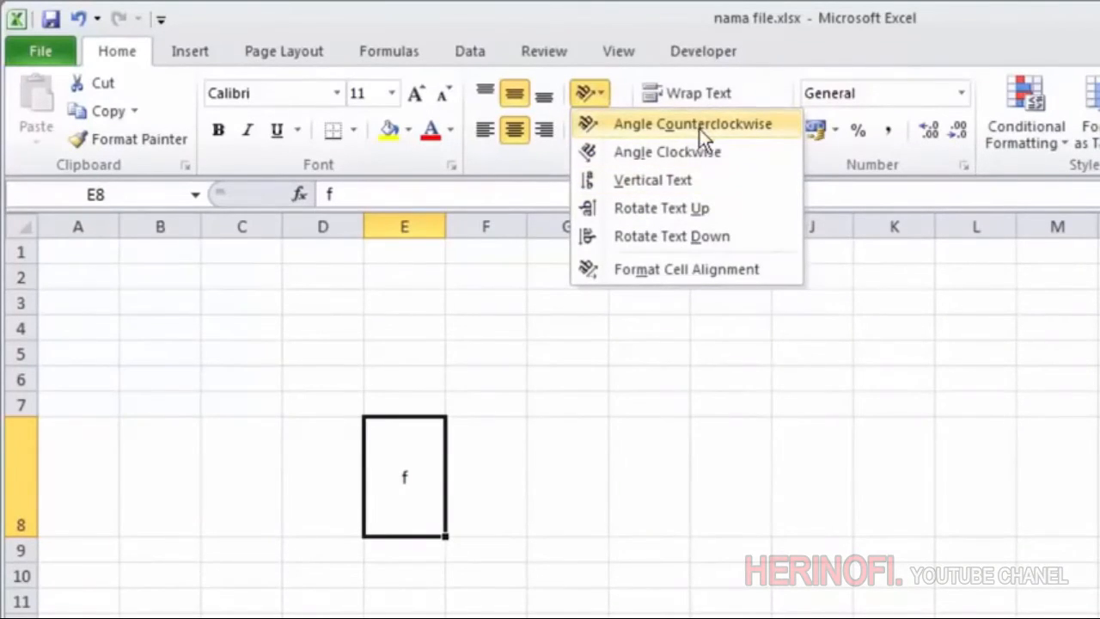
left_click(413, 491)
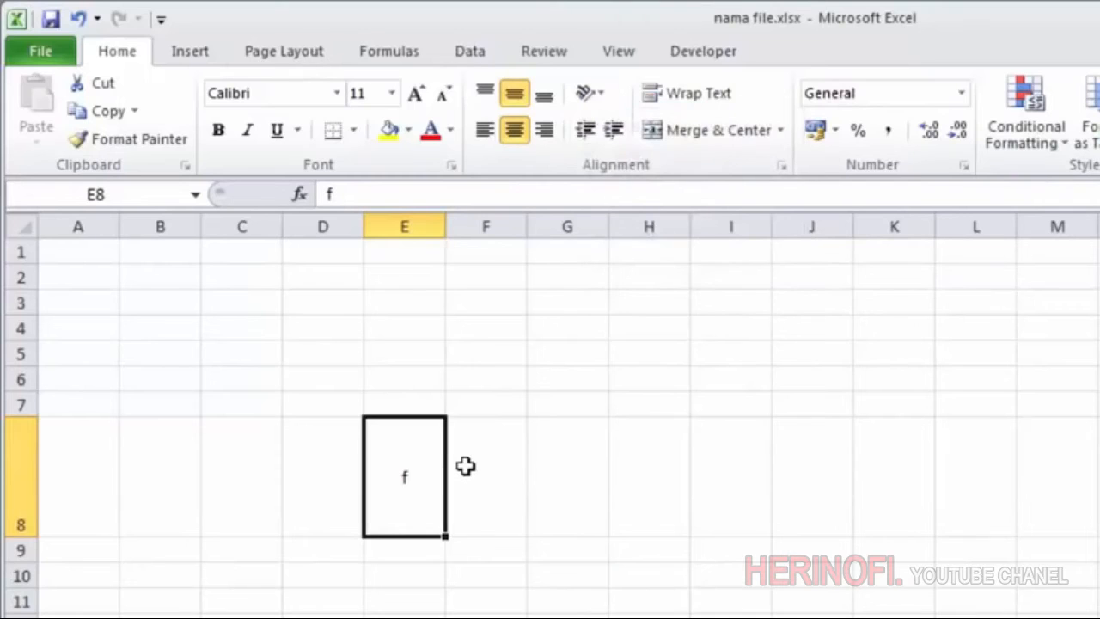
type("oria")
key("BackSpace")
type("entation")
key("Return")
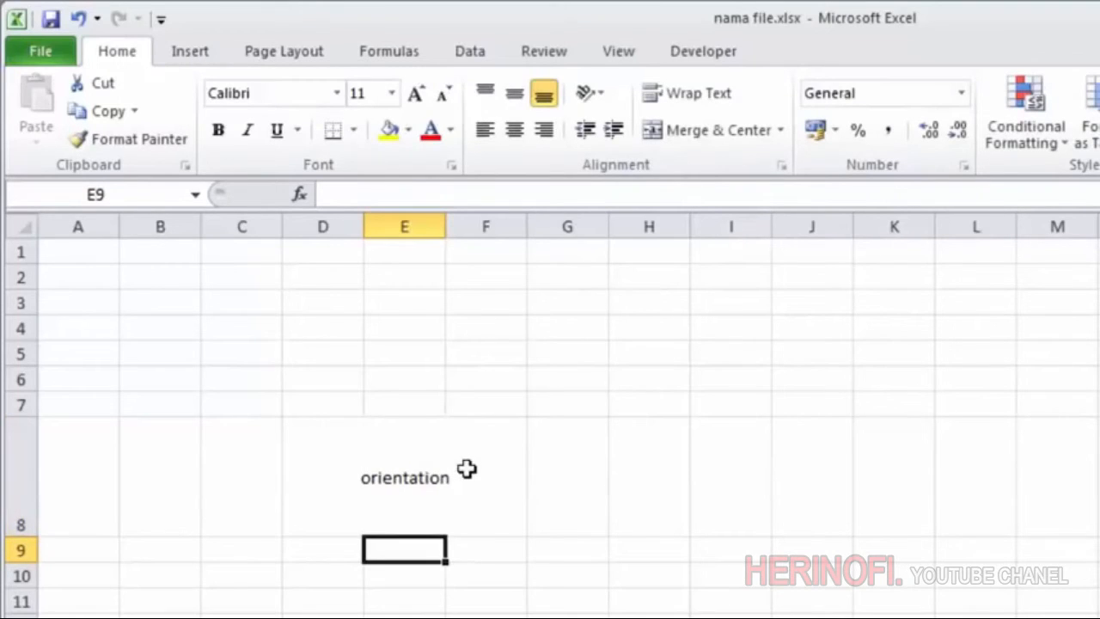
left_click(427, 481)
left_click_drag(445, 226, 486, 230)
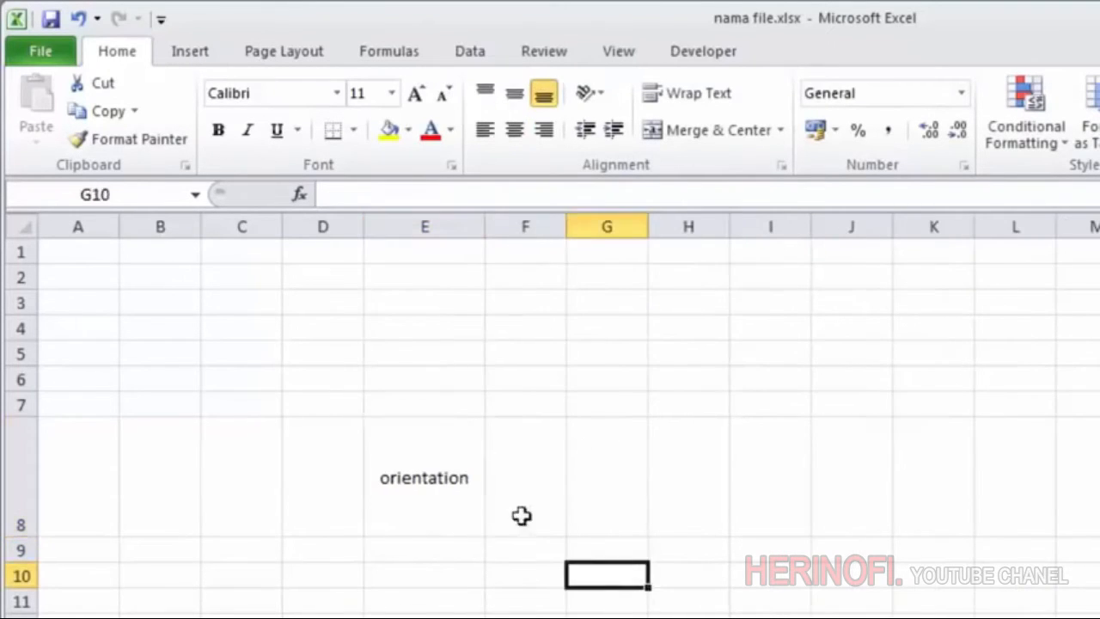
Try angling the text in cell E8 counterclockwise and clockwise.
left_click(601, 93)
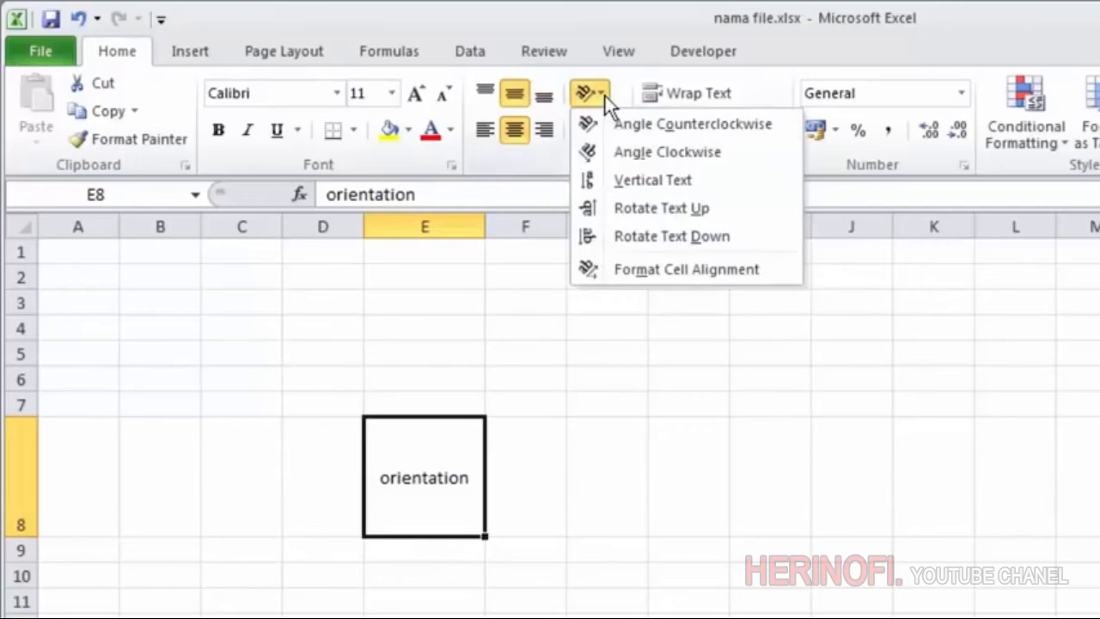
left_click(615, 128)
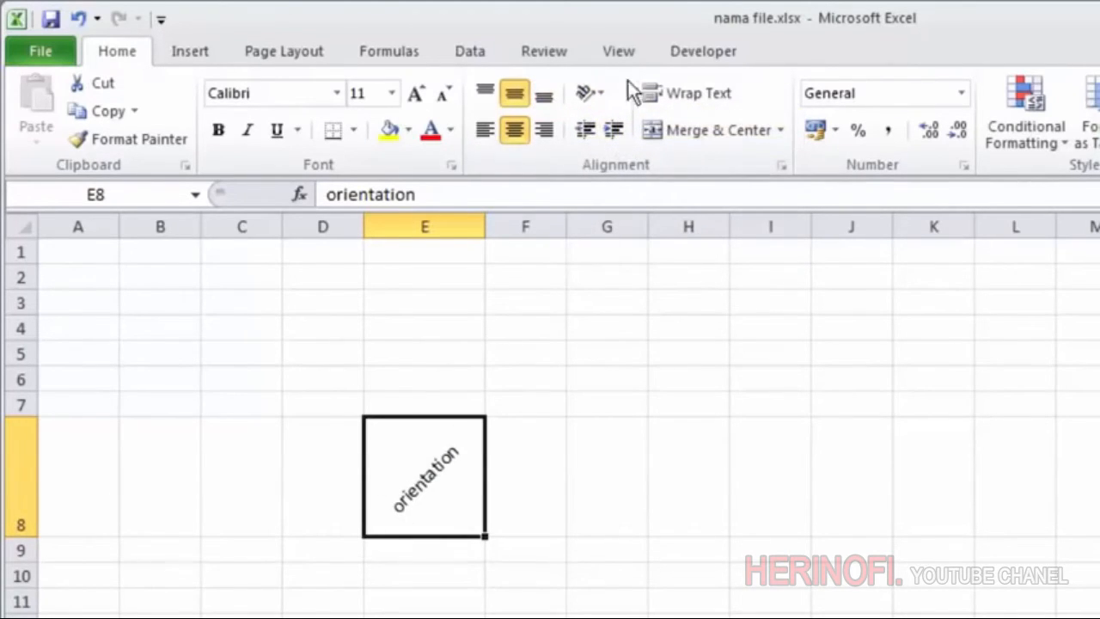
left_click(606, 90)
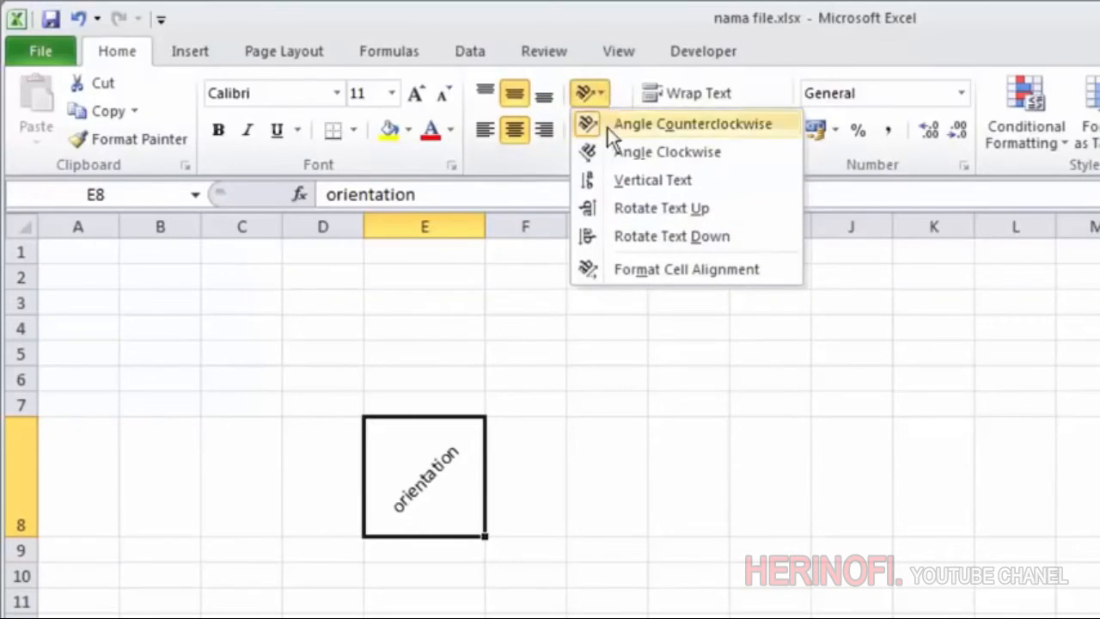
left_click(661, 157)
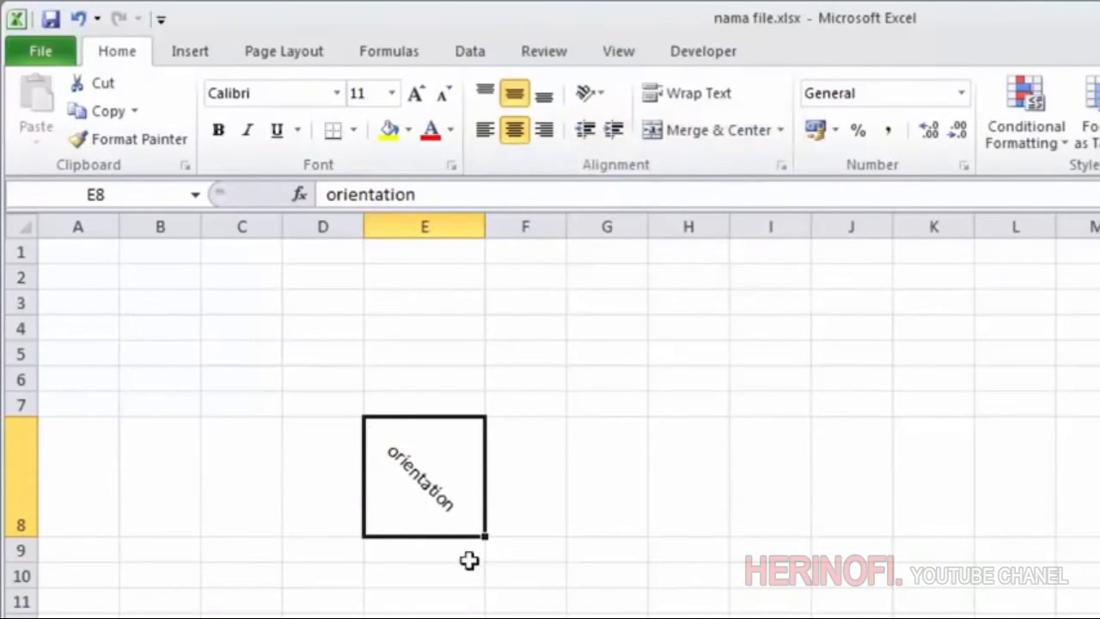
Try the Vertical Text orientation in cell E8 with a taller row 8, and settle on Rotate Text Up.
left_click(602, 92)
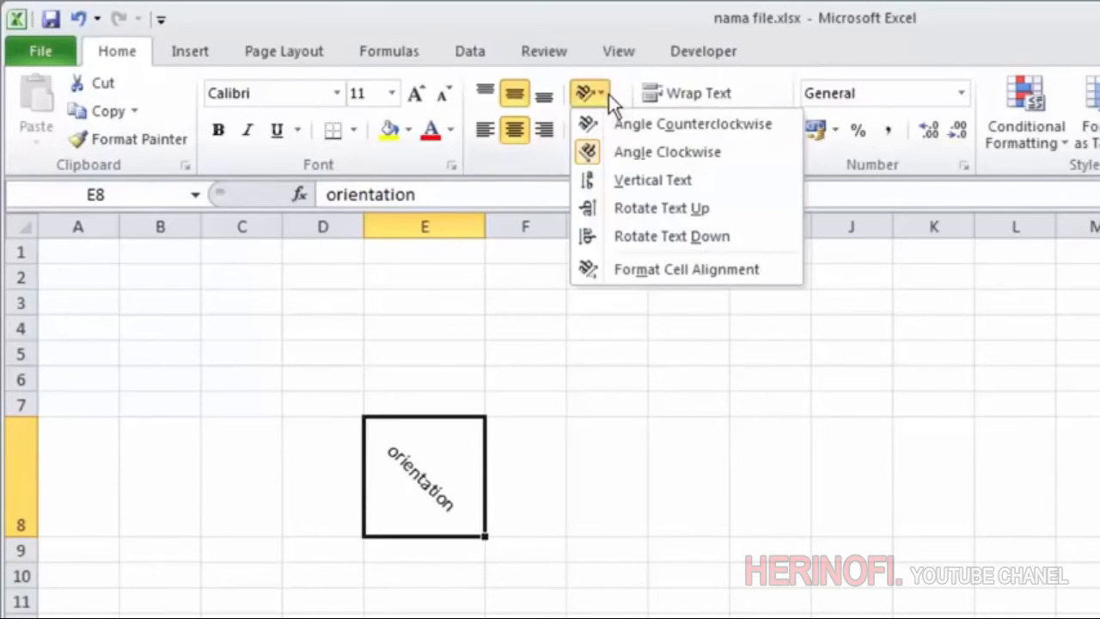
left_click(655, 182)
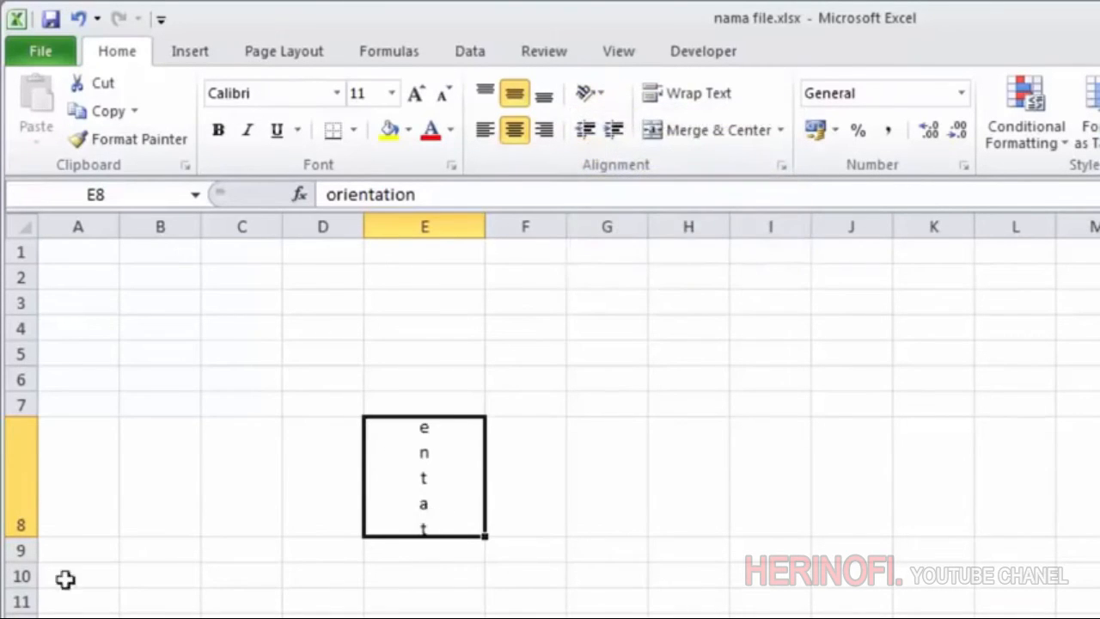
left_click_drag(22, 539, 18, 586)
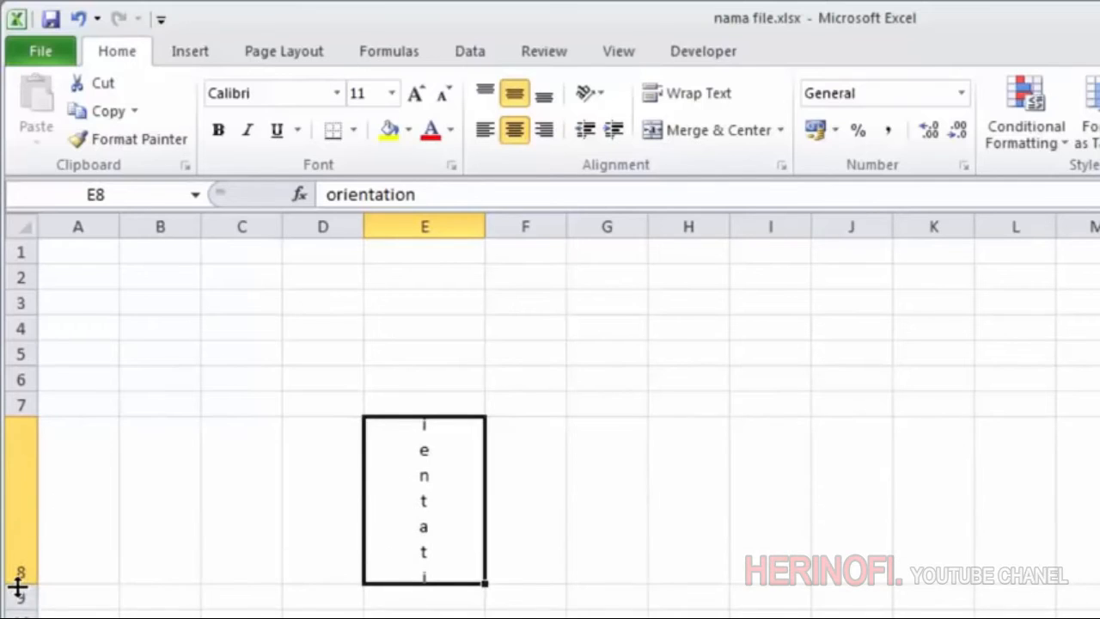
left_click(609, 96)
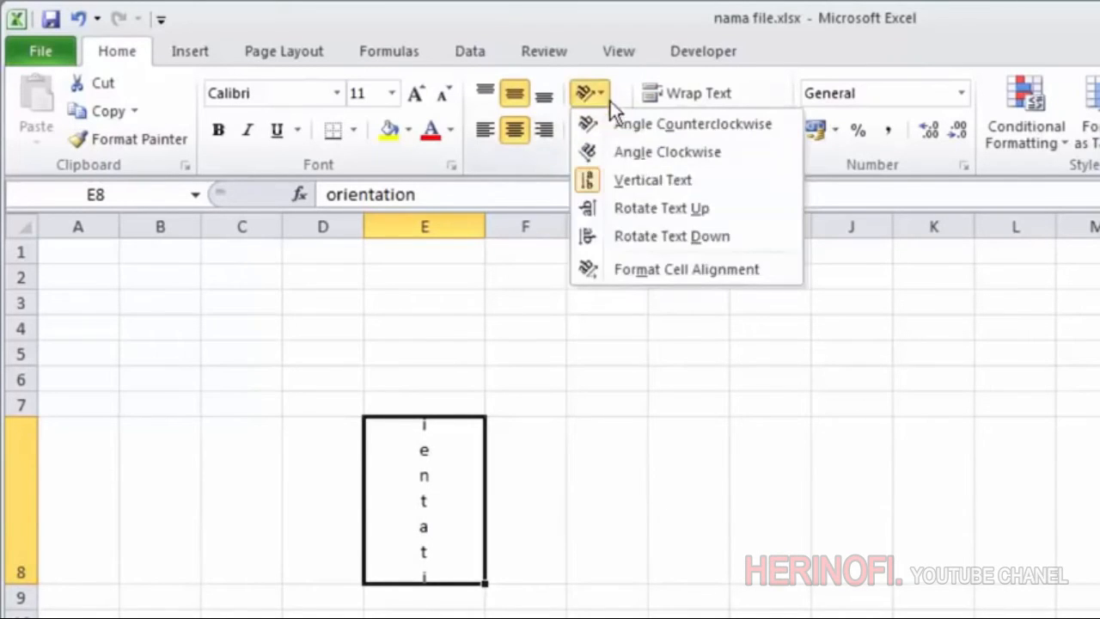
left_click(667, 211)
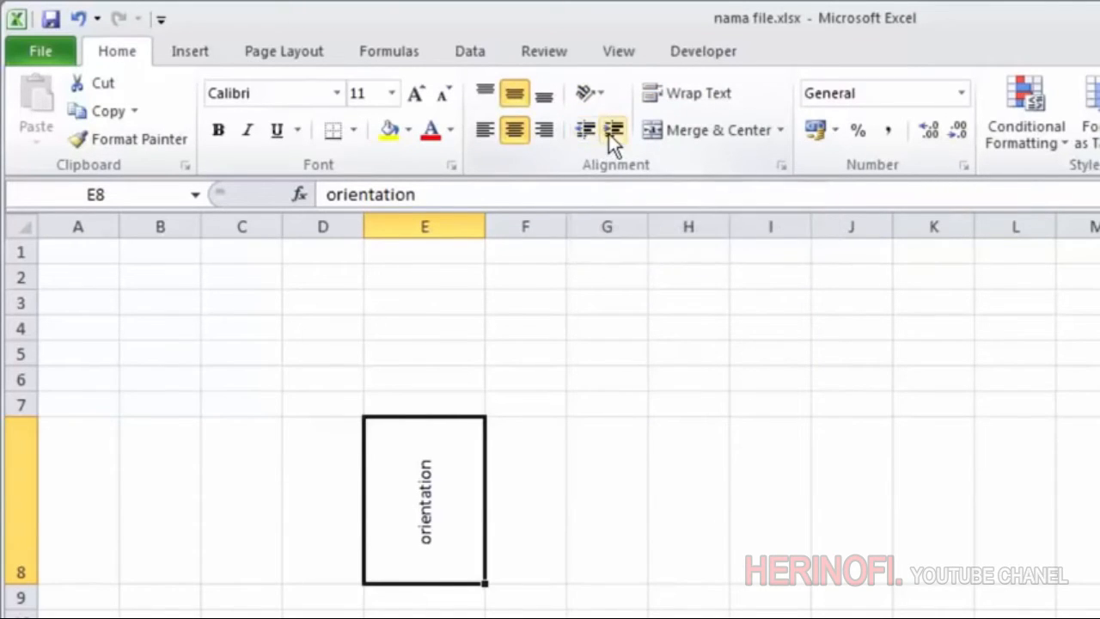
Enter "nama anda" in cell F4 and widen column F to well beyond the text.
left_click(650, 479)
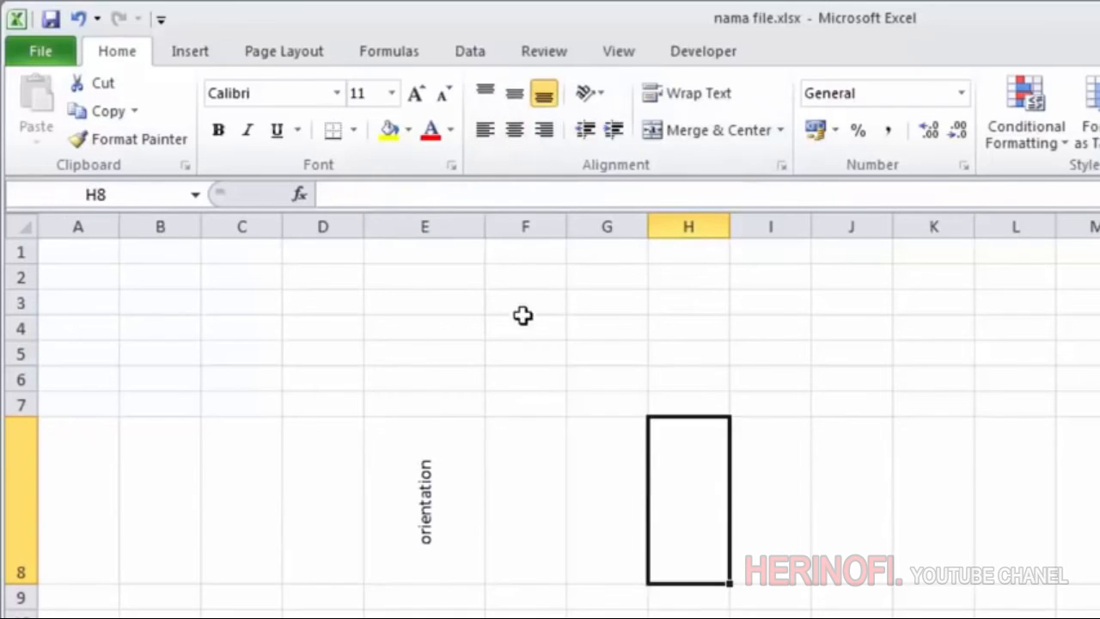
left_click(550, 323)
type("nama anda")
key("Return")
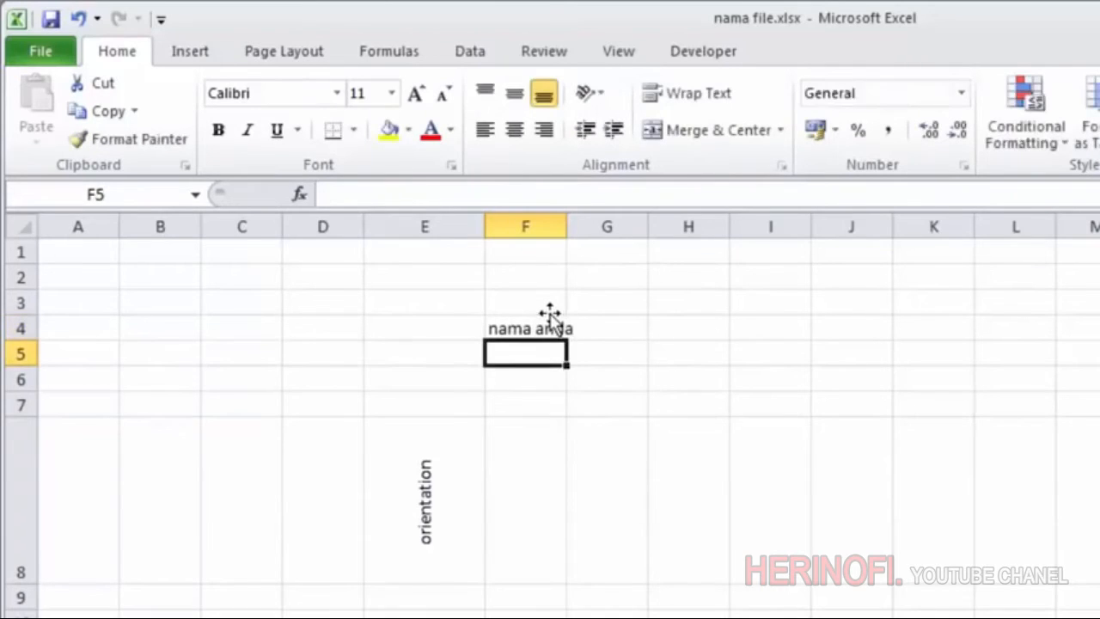
left_click(550, 318)
left_click_drag(566, 226, 669, 226)
left_click(575, 375)
left_click(579, 334)
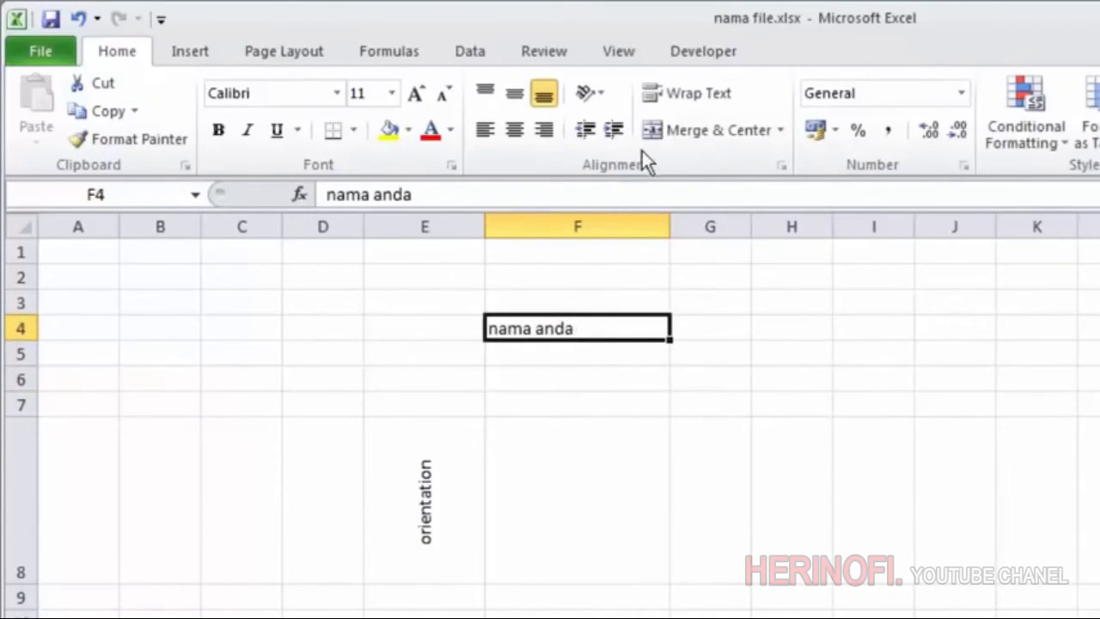
Increase the indent of the text in cell F4 by two levels and decrease it back to none.
left_click(617, 129)
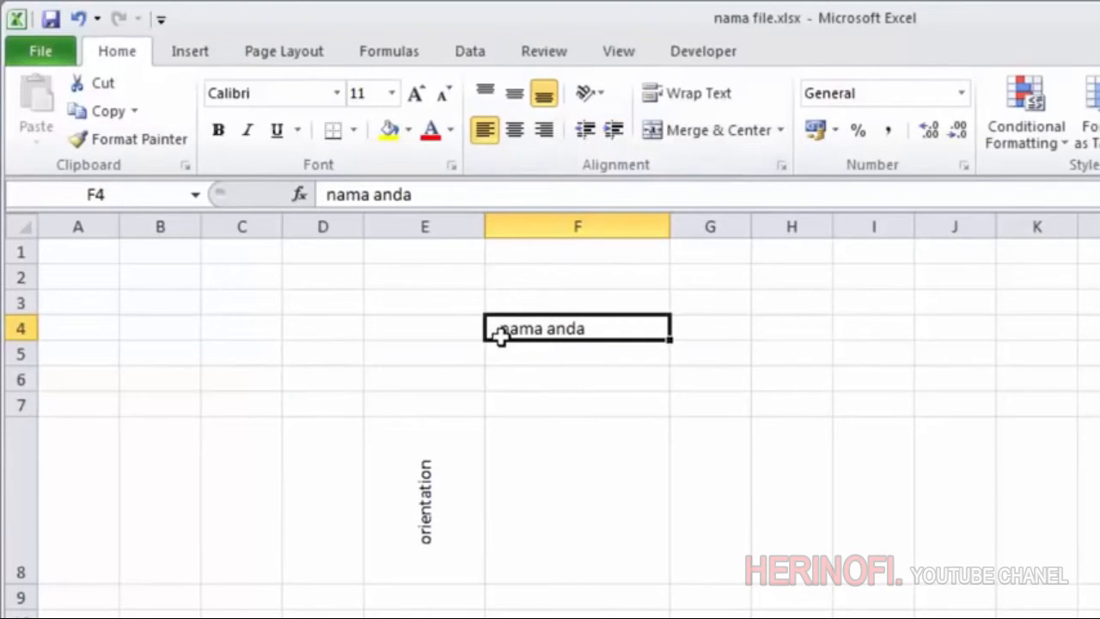
left_click(615, 130)
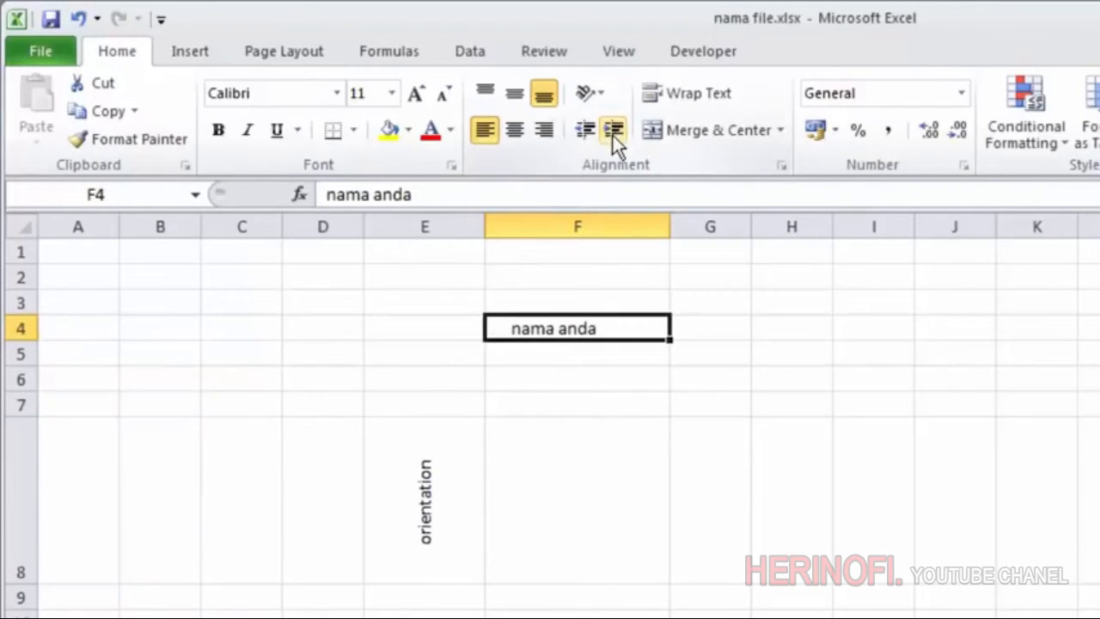
left_click(586, 129)
left_click(586, 129)
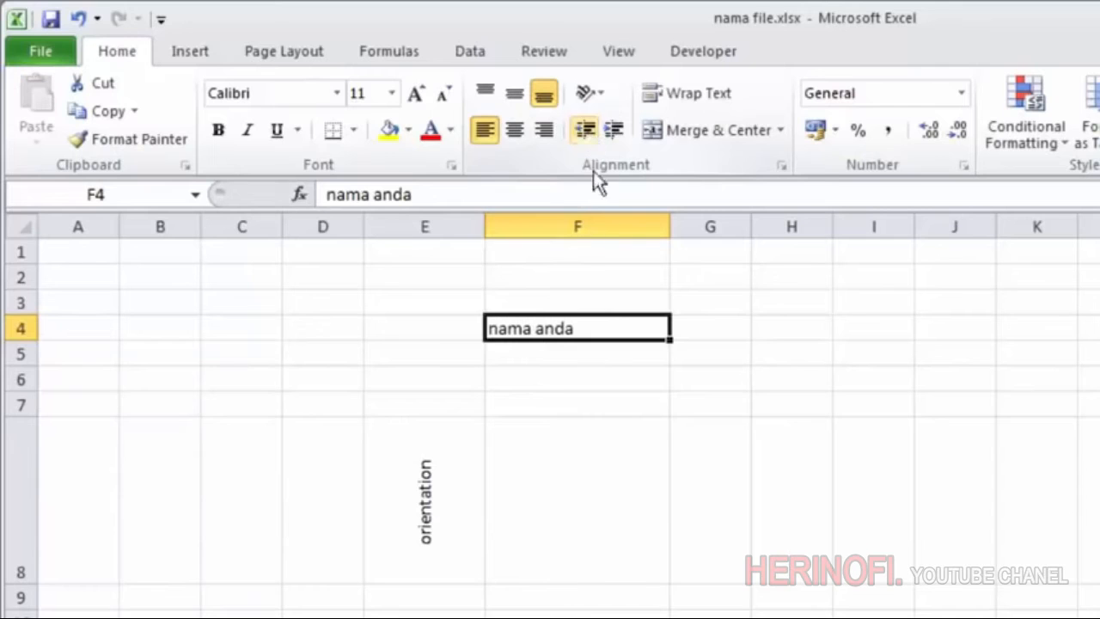
left_click(626, 410)
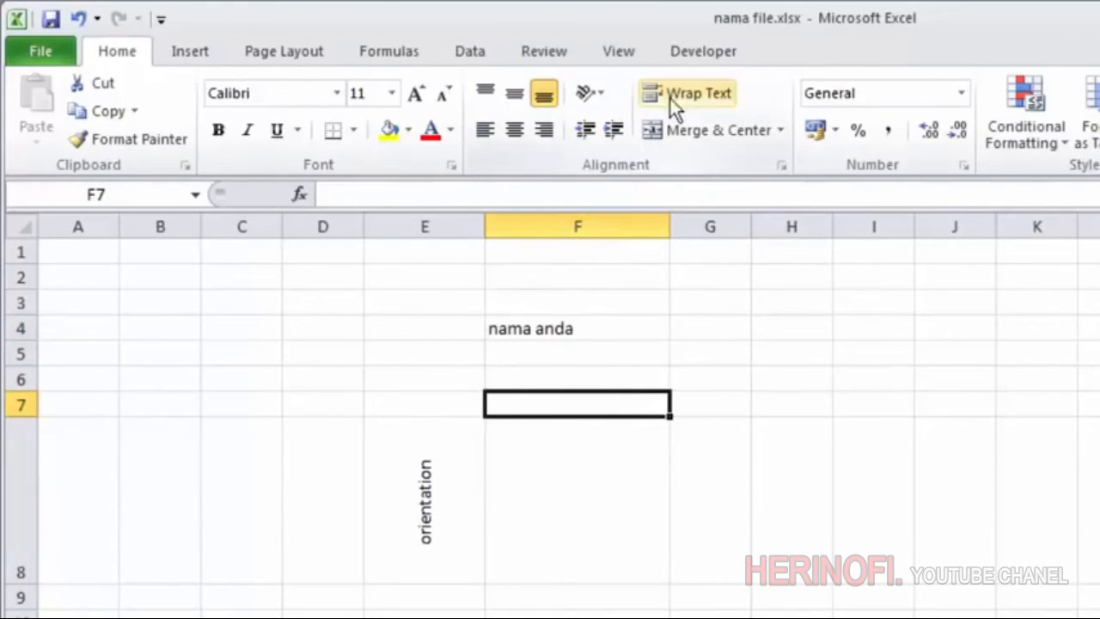
Clear the text "orientation" from cell E8.
left_click(616, 327)
left_click(410, 508)
key("Delete")
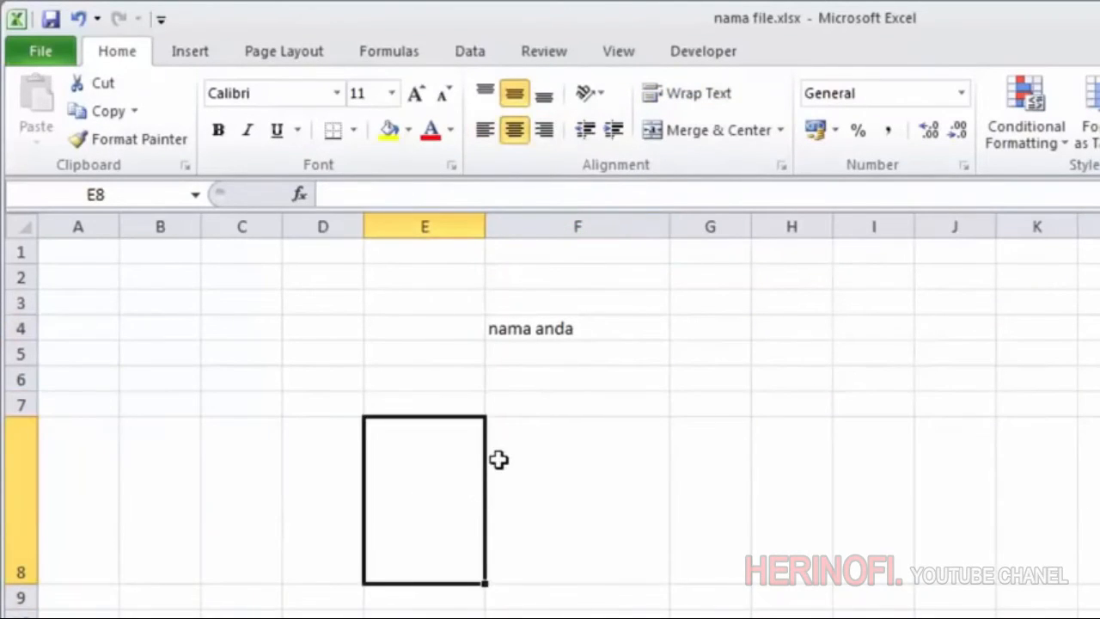
Narrow column F until it is narrower than the text in cell F4, and wrap that cell's text.
left_click(499, 459)
left_click_drag(670, 225, 545, 327)
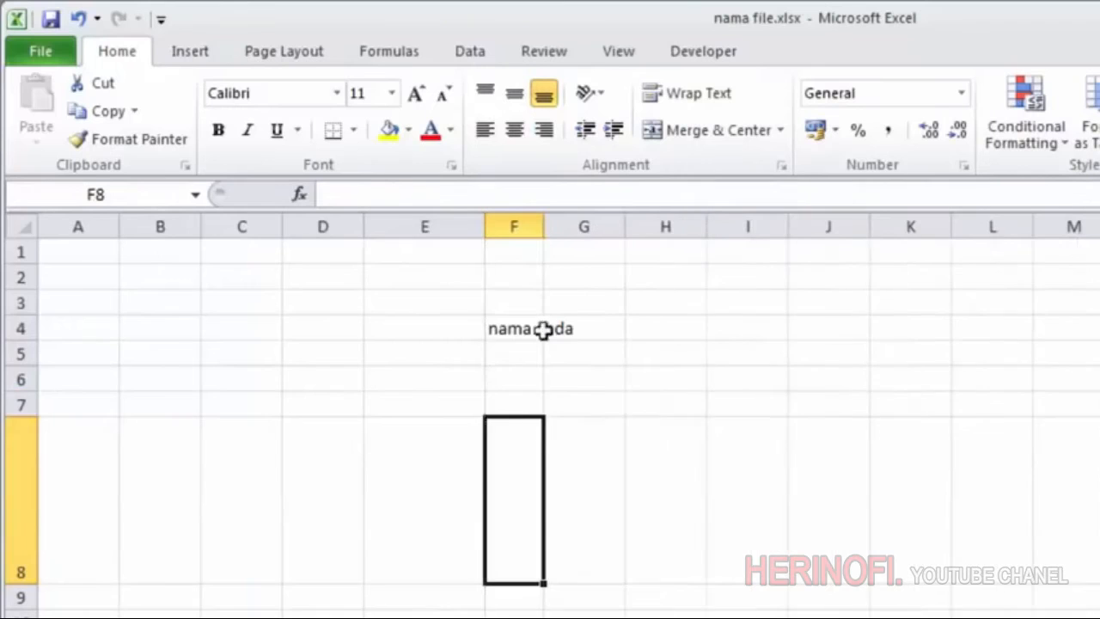
left_click(514, 328)
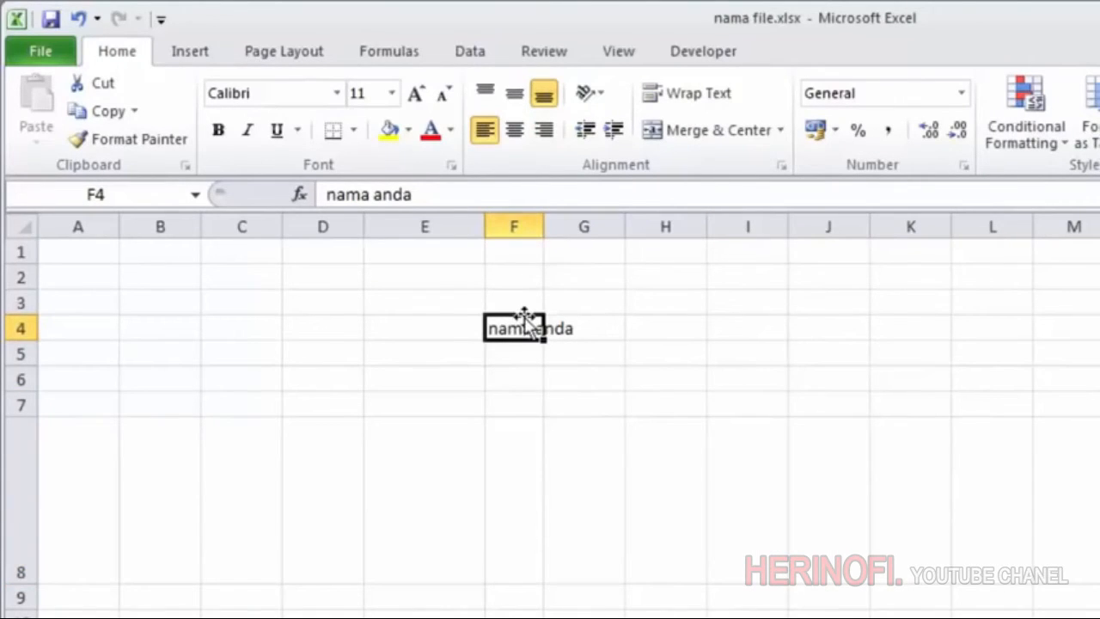
left_click(689, 92)
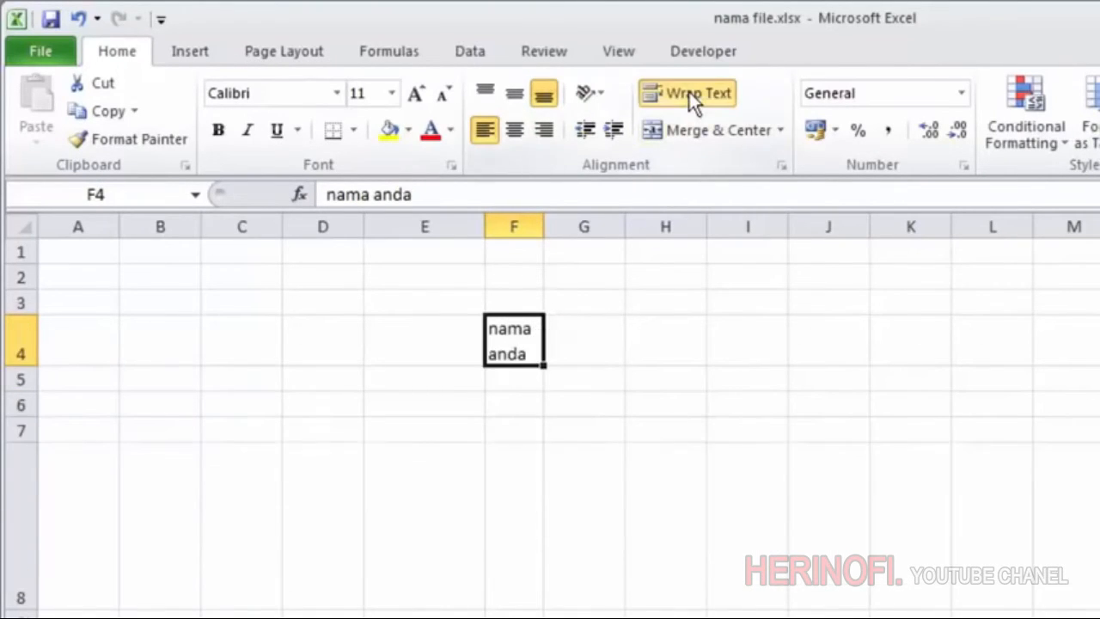
Extend the text in cell F4 to "nama anda adalah siapa".
double_click(528, 354)
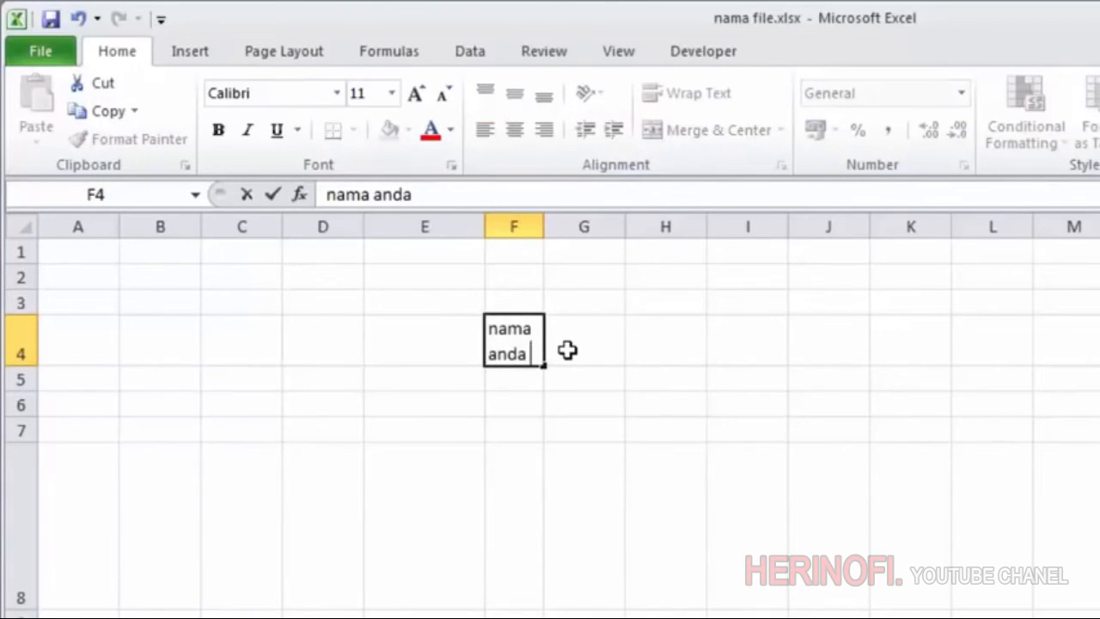
type("adalah siapa")
key("Return")
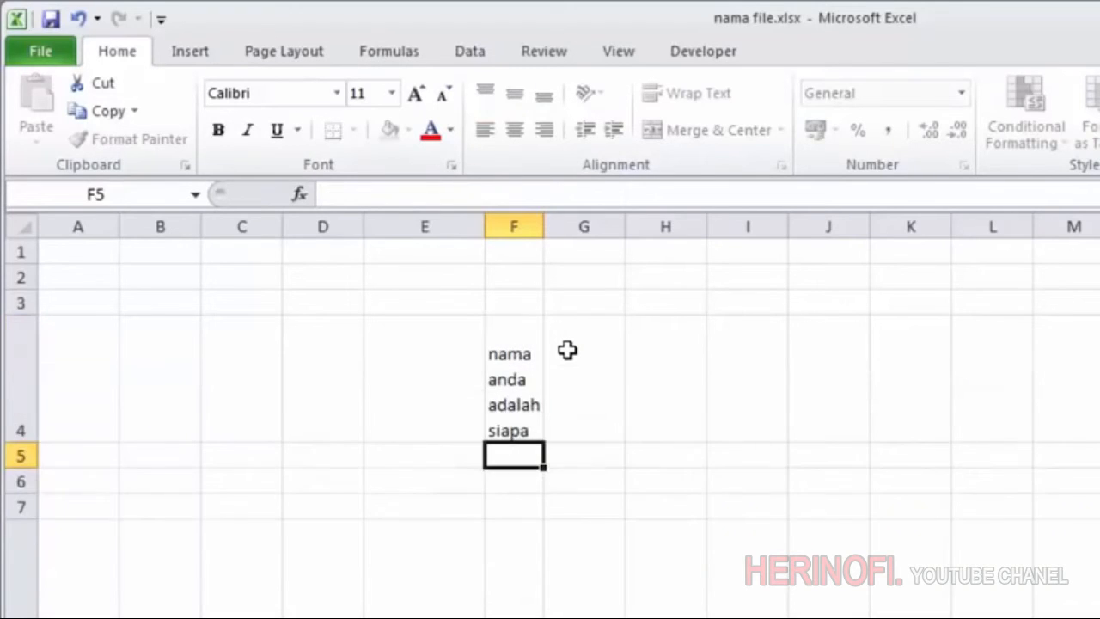
Replace text wrapping in cell F4 with Shrink to fit in the cell format settings, and widen column F.
left_click(505, 404)
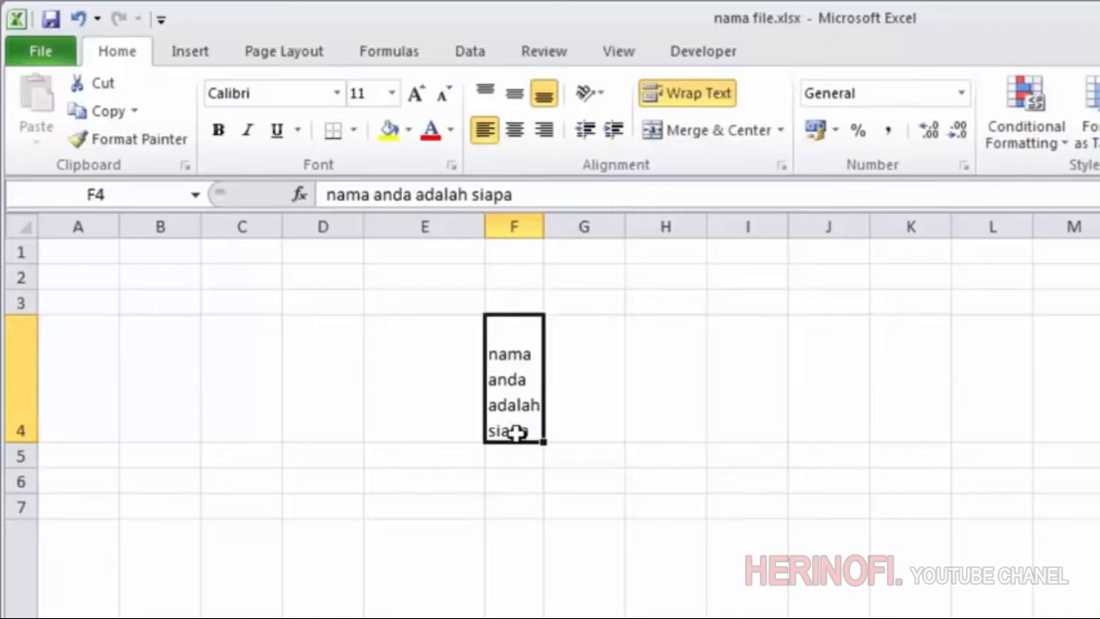
right_click(521, 344)
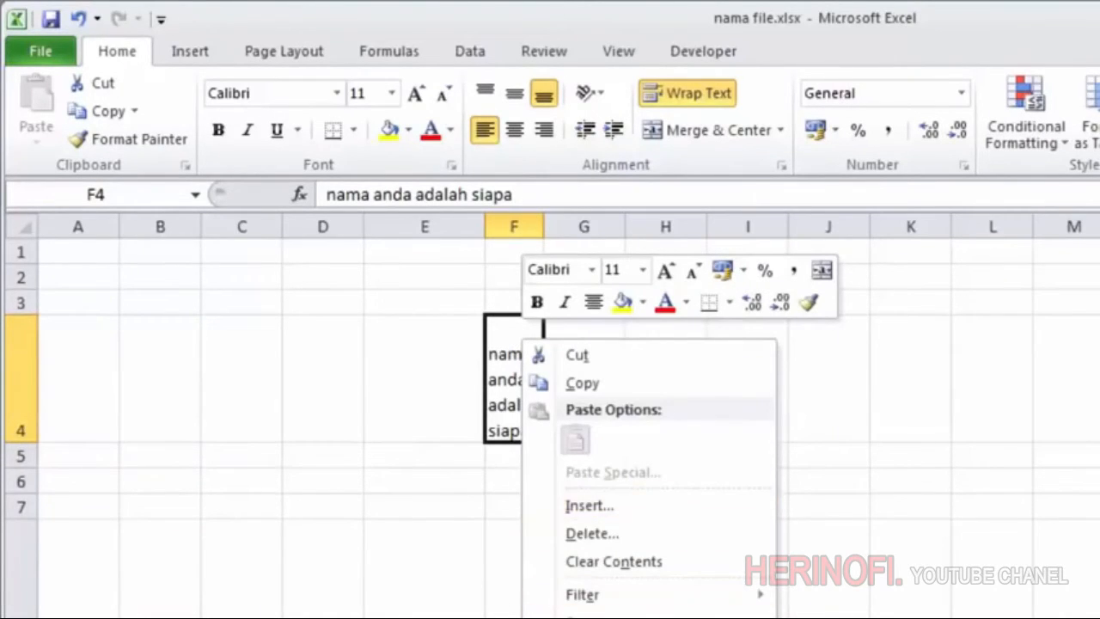
left_click(612, 618)
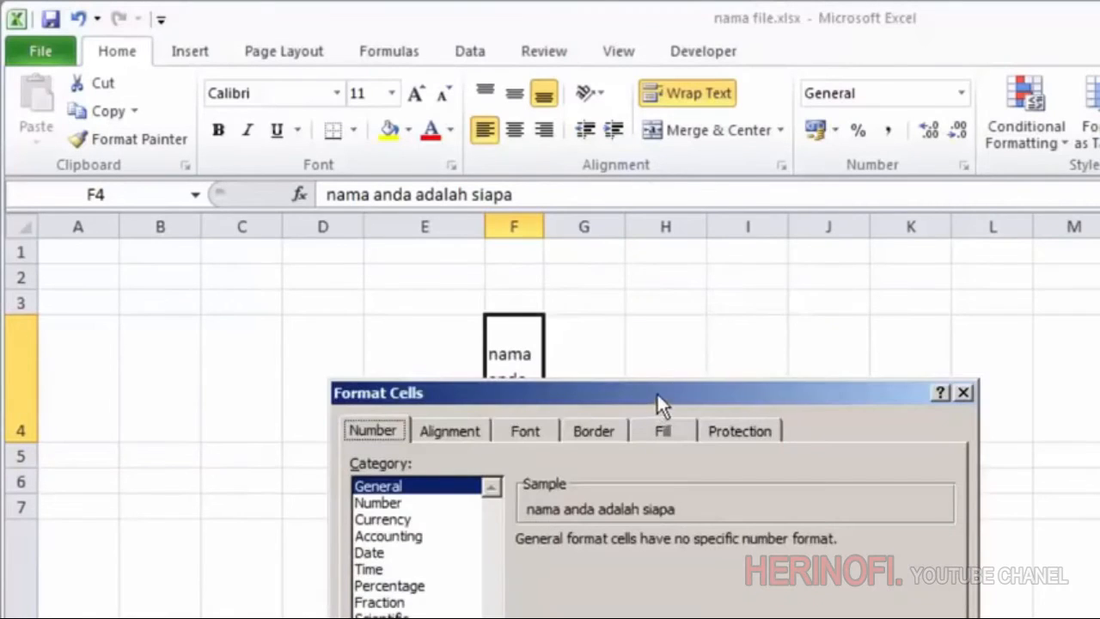
left_click_drag(658, 395, 845, 258)
left_click(627, 294)
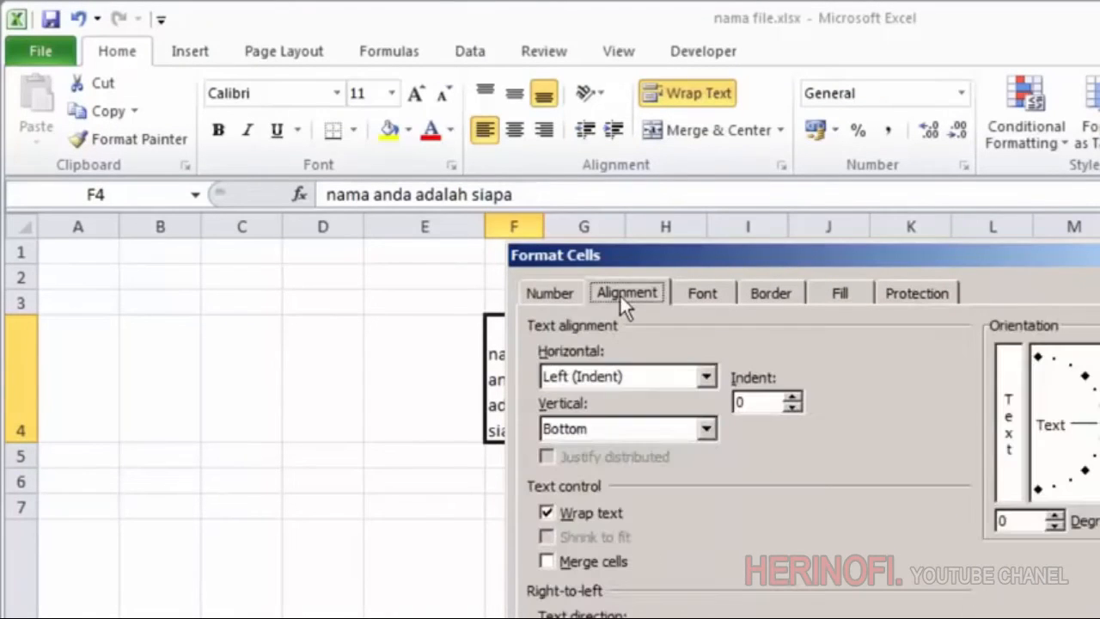
left_click(547, 516)
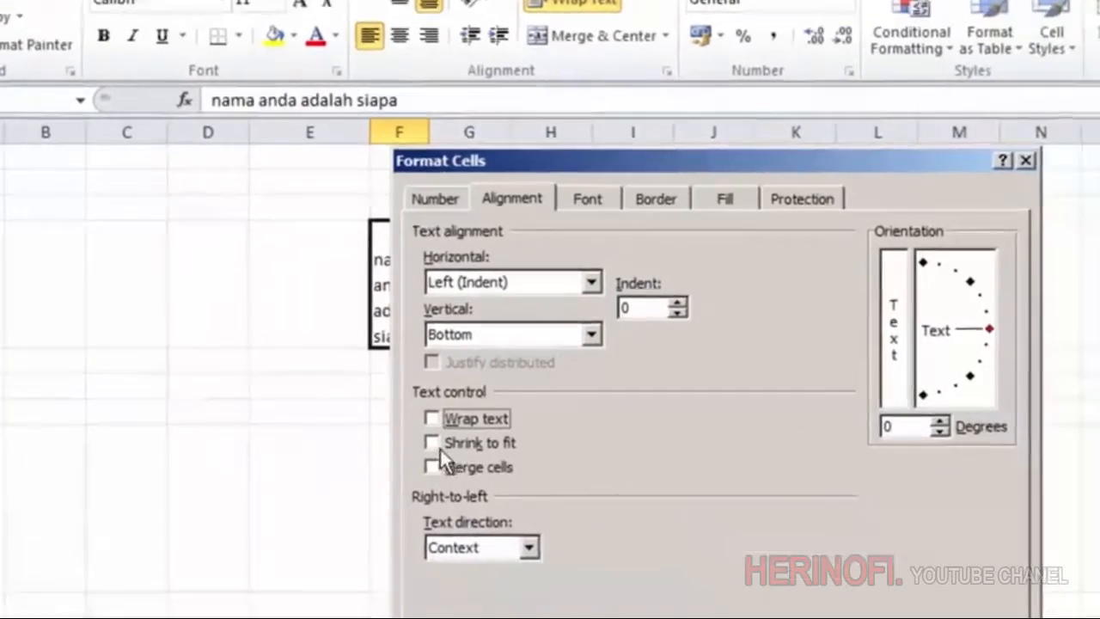
left_click(546, 538)
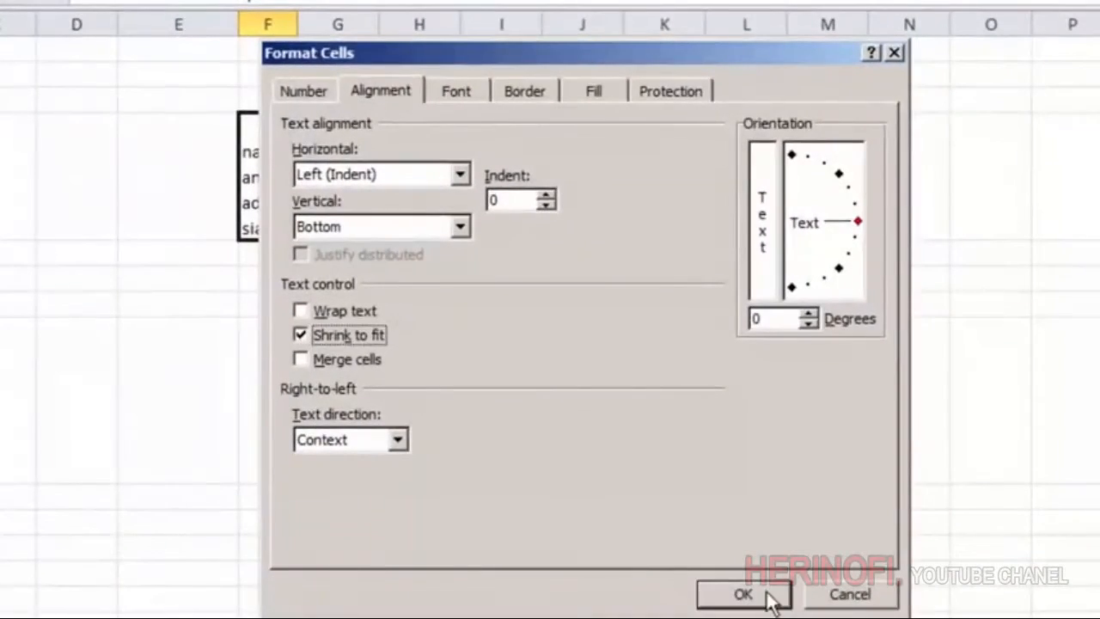
left_click(973, 618)
left_click_drag(300, 22, 405, 22)
left_click(529, 182)
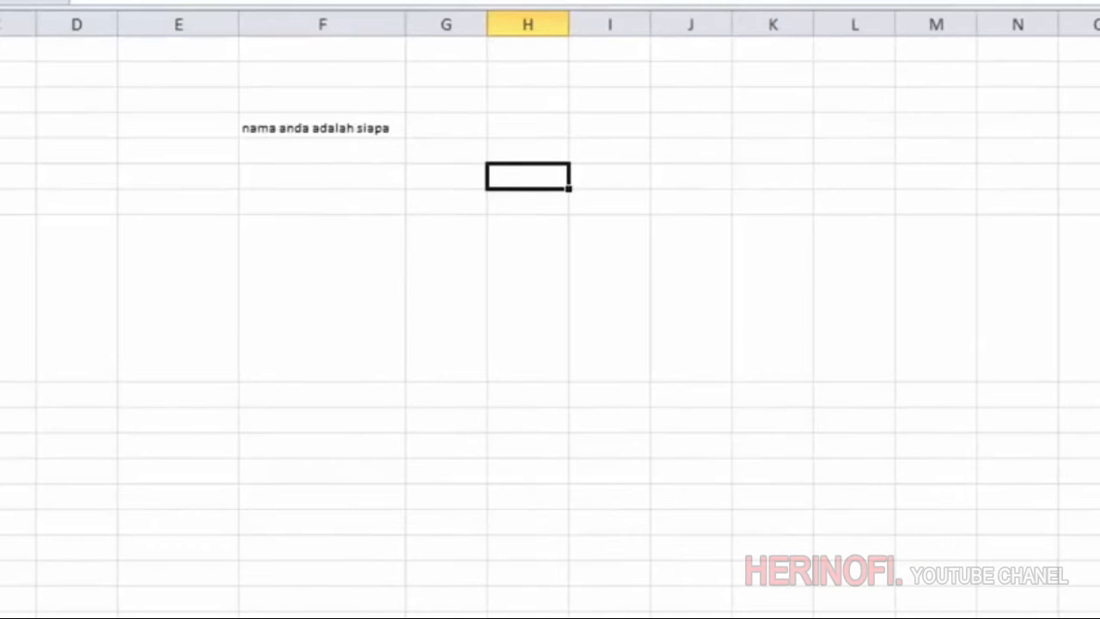
Look over the Merge & Center options with the empty cell I4 selected.
left_click(357, 128)
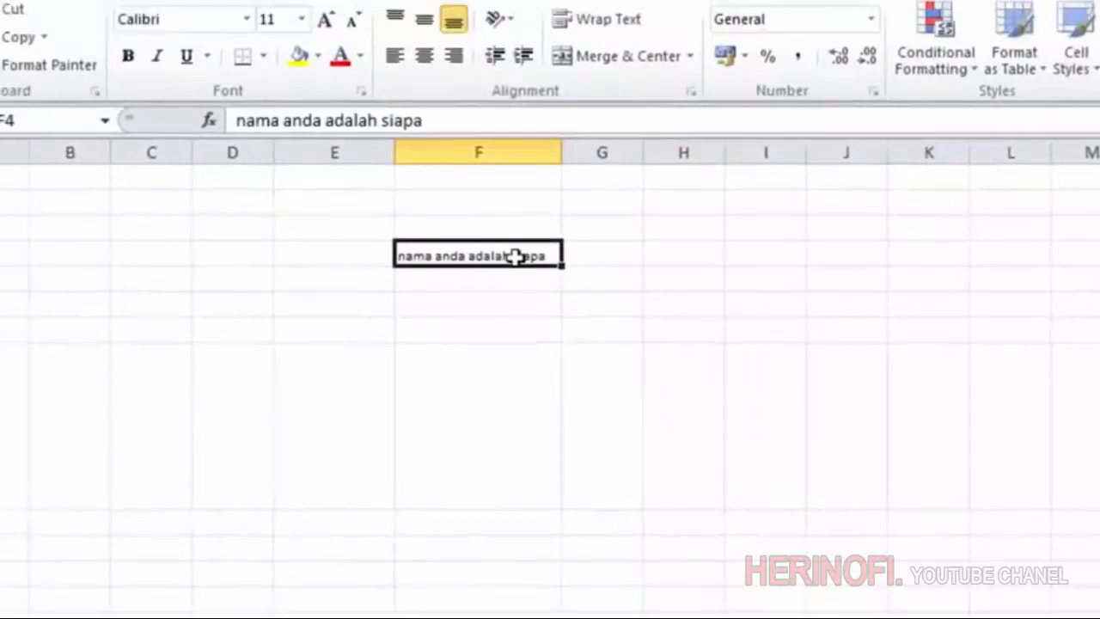
left_click(752, 252)
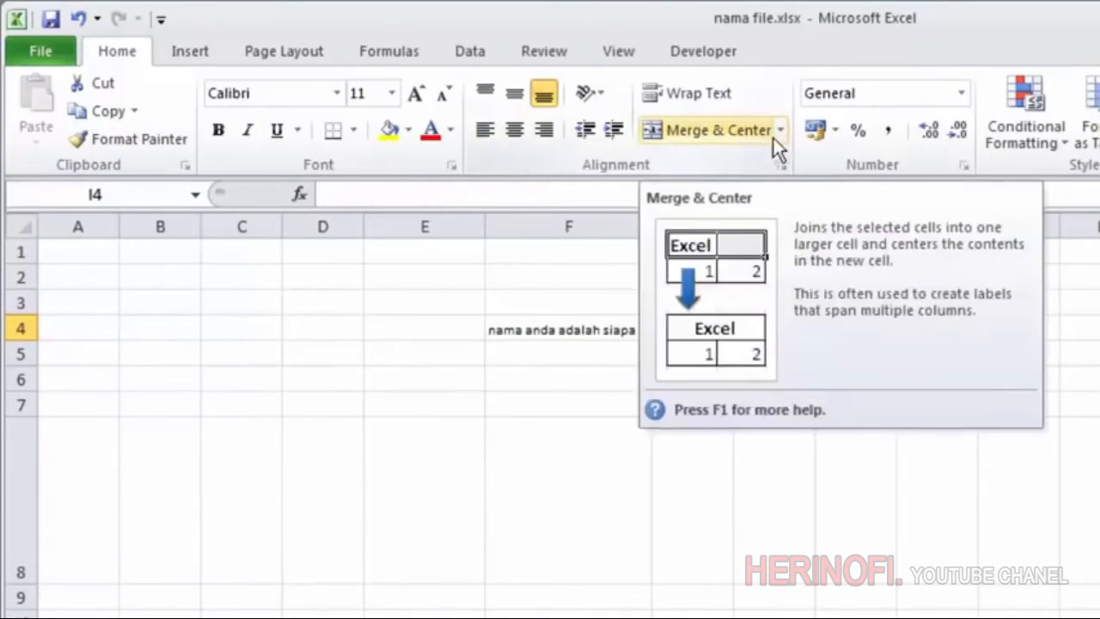
left_click(779, 131)
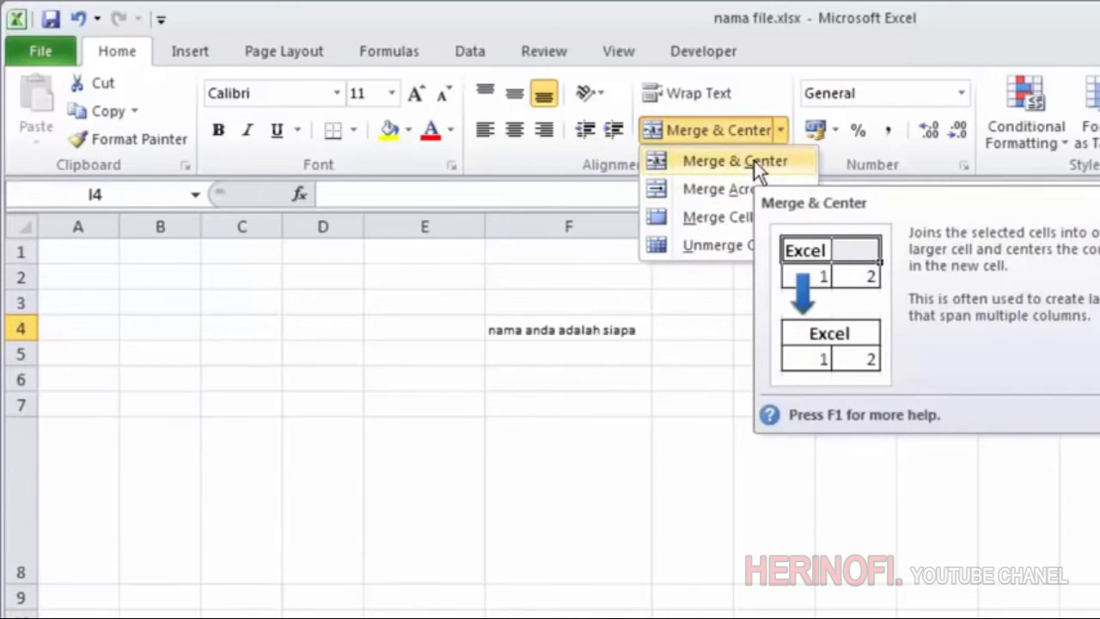
left_click(885, 335)
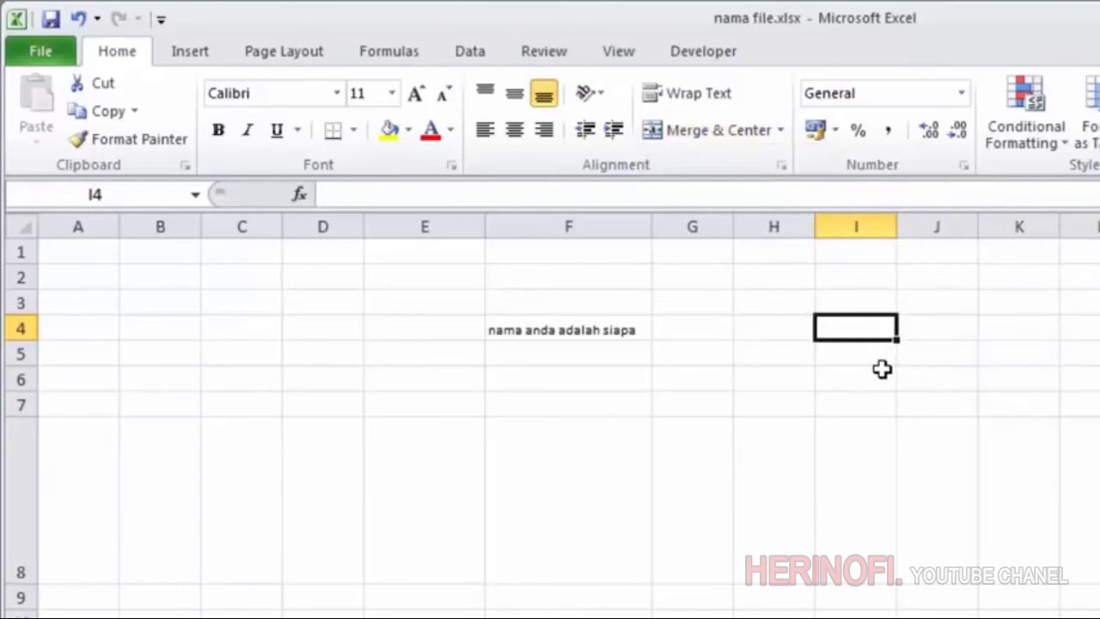
Enter "tr" in cell I4, and merge and center cells I4:J4.
type("tr")
left_click(879, 395)
left_click_drag(872, 325, 915, 318)
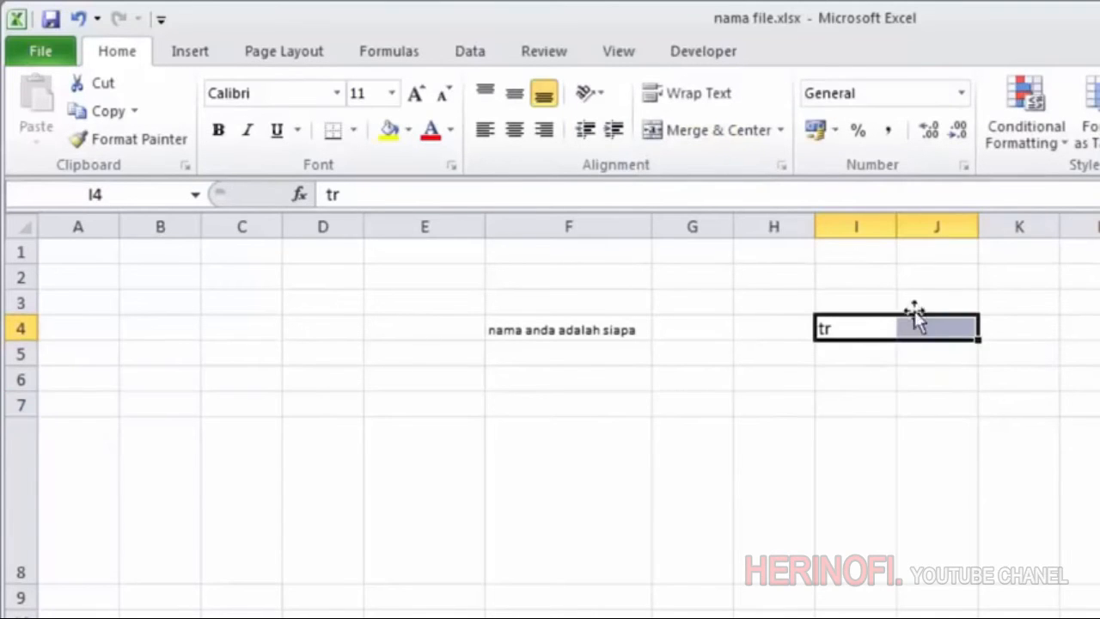
left_click(779, 130)
left_click(762, 159)
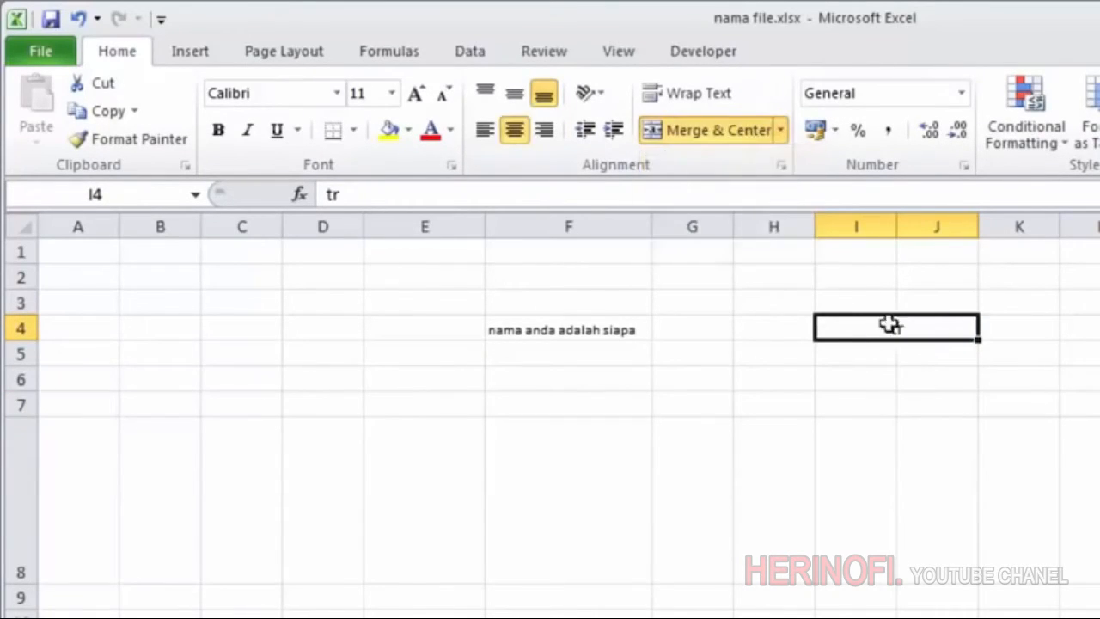
Undo the Merge & Center on cells I4:J4 and join them with Merge Across instead.
left_click(909, 362)
left_click(877, 321)
key("ctrl+z")
left_click(778, 130)
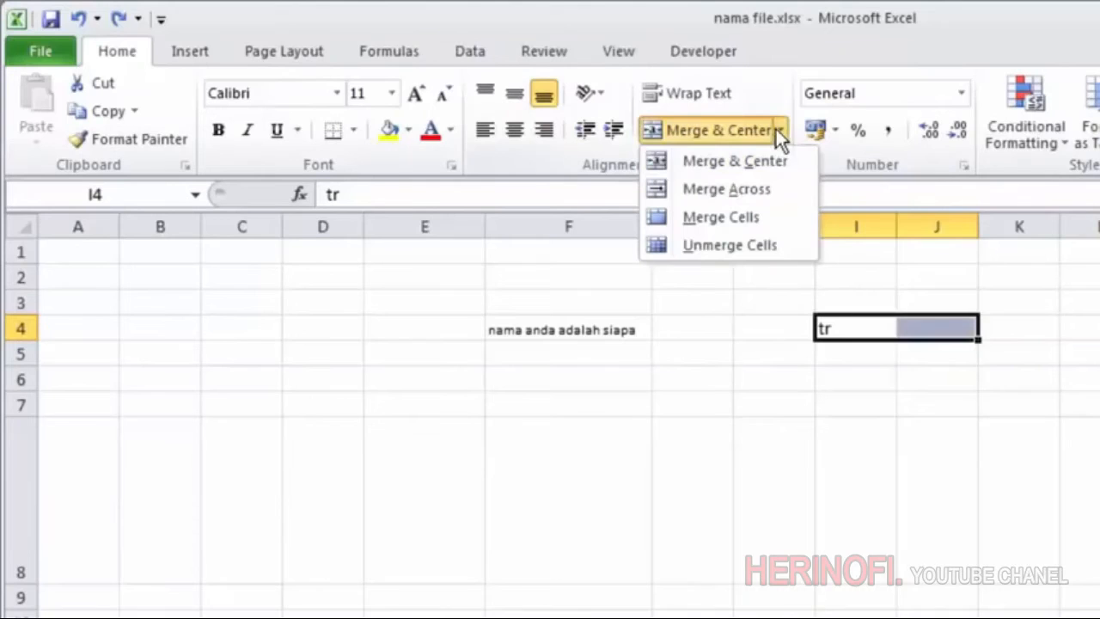
left_click(764, 186)
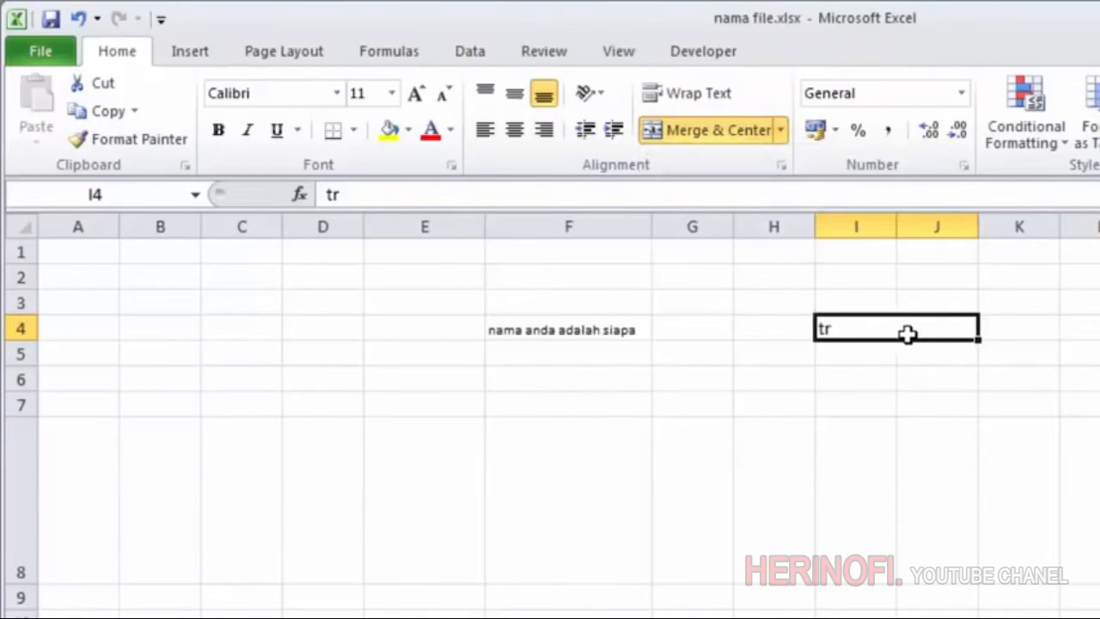
Center the text in the merged cell I4 horizontally and turn the centering off again.
left_click(869, 301)
left_click(853, 335)
left_click(513, 129)
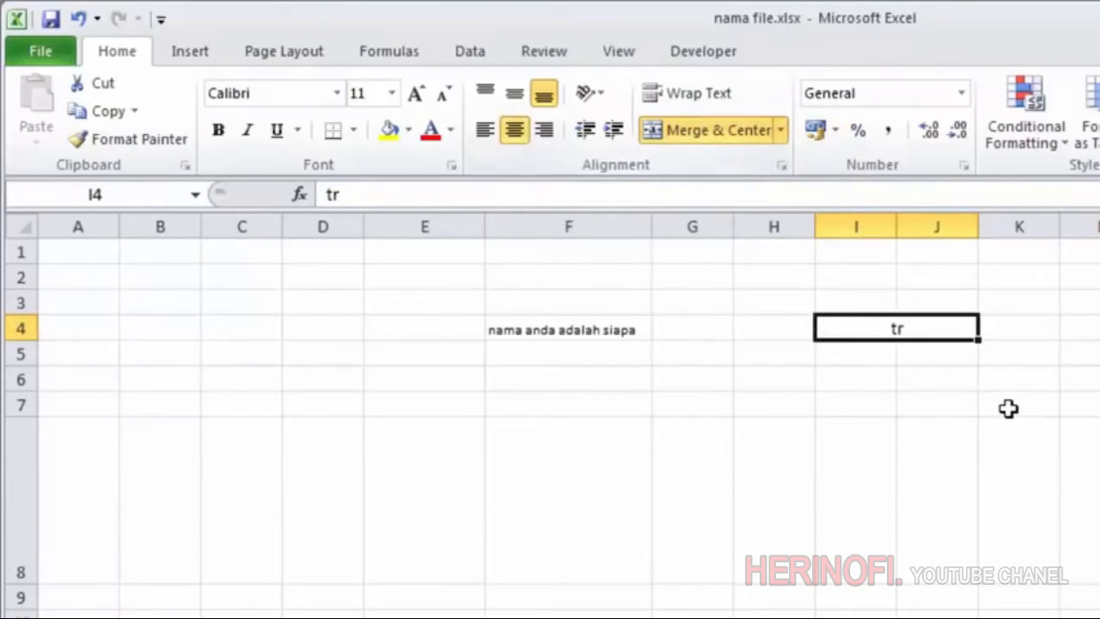
left_click(519, 129)
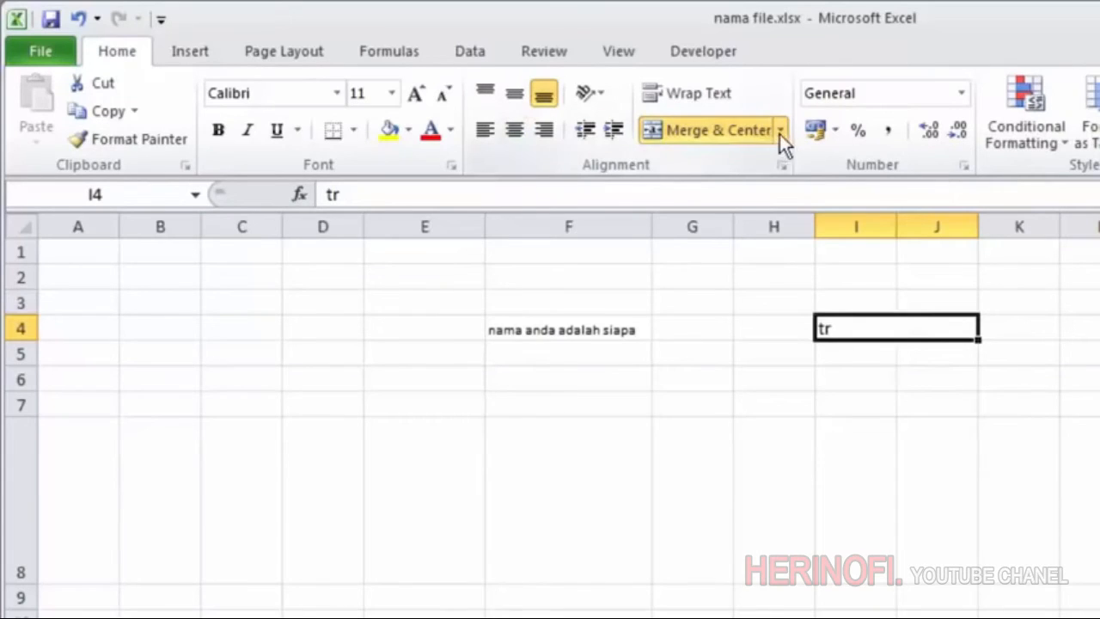
Unmerge cells I4:J4.
left_click(780, 134)
left_click(875, 326)
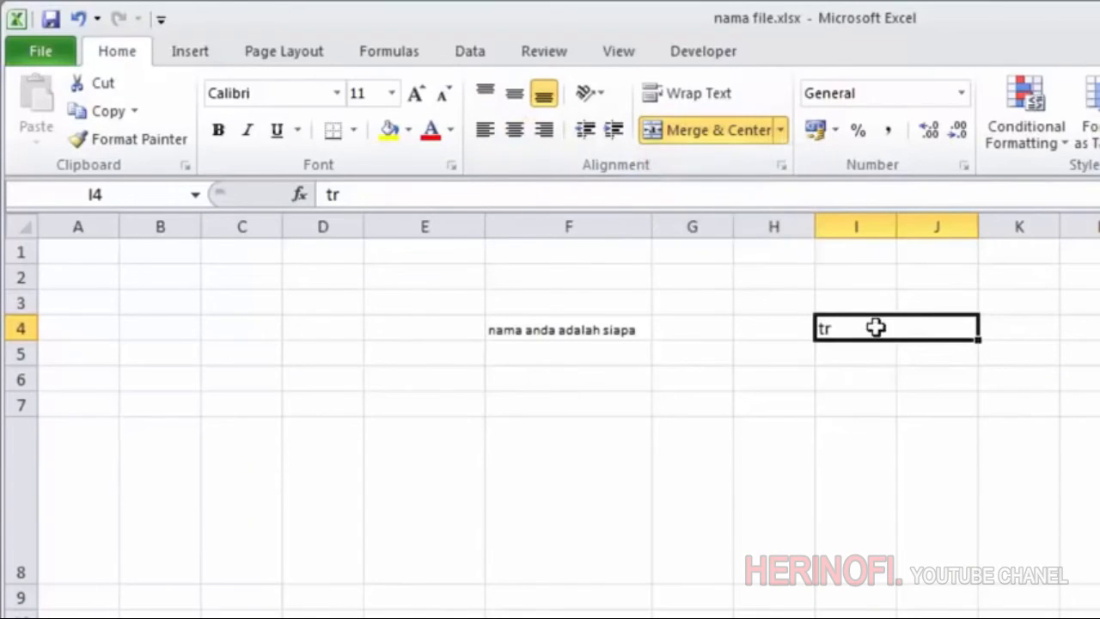
left_click(727, 133)
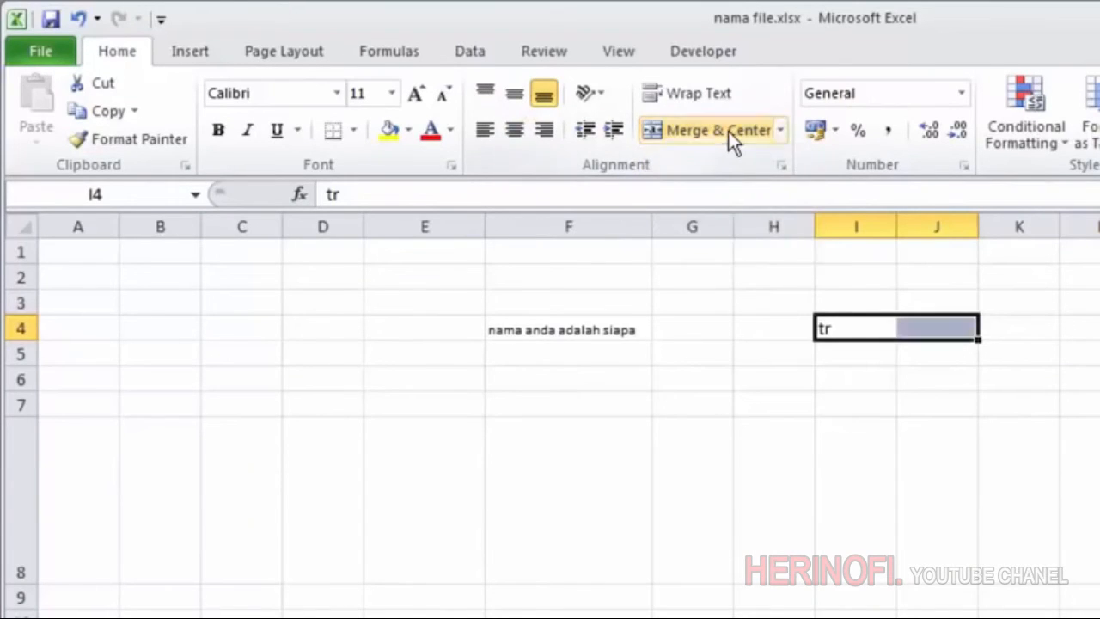
Join cells I4:J4 once more with Merge Across and split them back into separate cells.
left_click(779, 135)
left_click(769, 188)
left_click(849, 377)
left_click(868, 327)
left_click(781, 134)
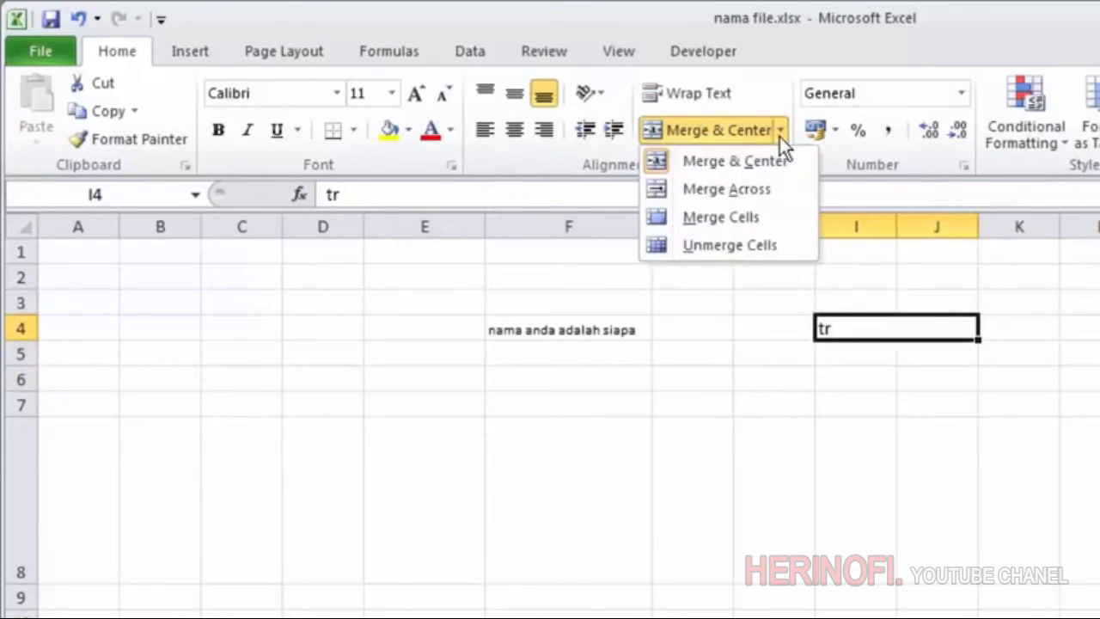
left_click(664, 158)
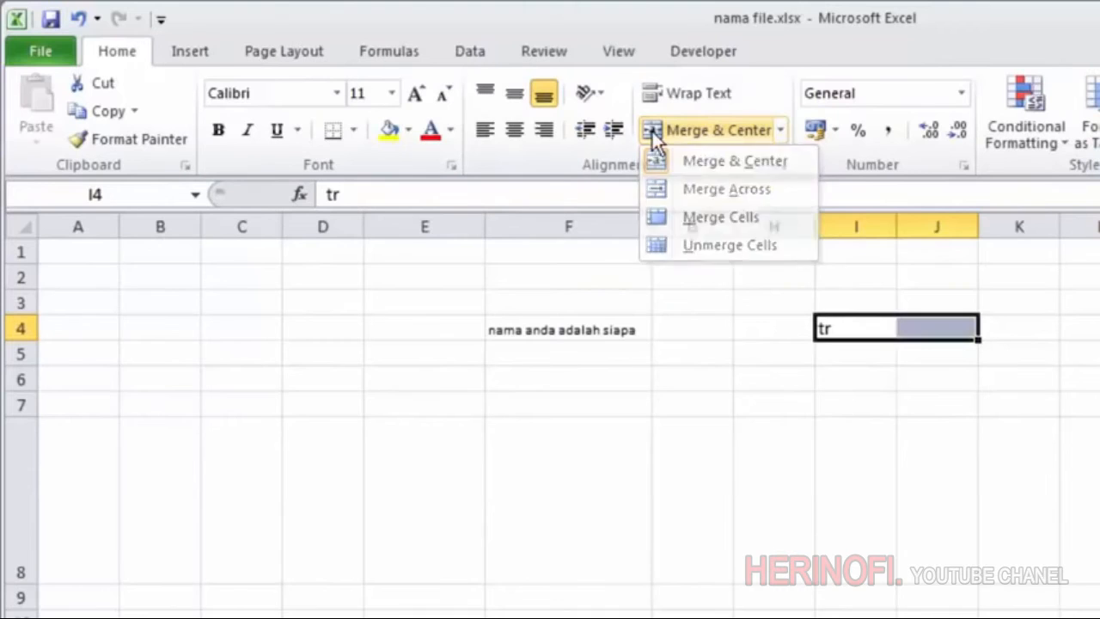
Look over the available number formats and the currency choices for the accounting format.
left_click(864, 403)
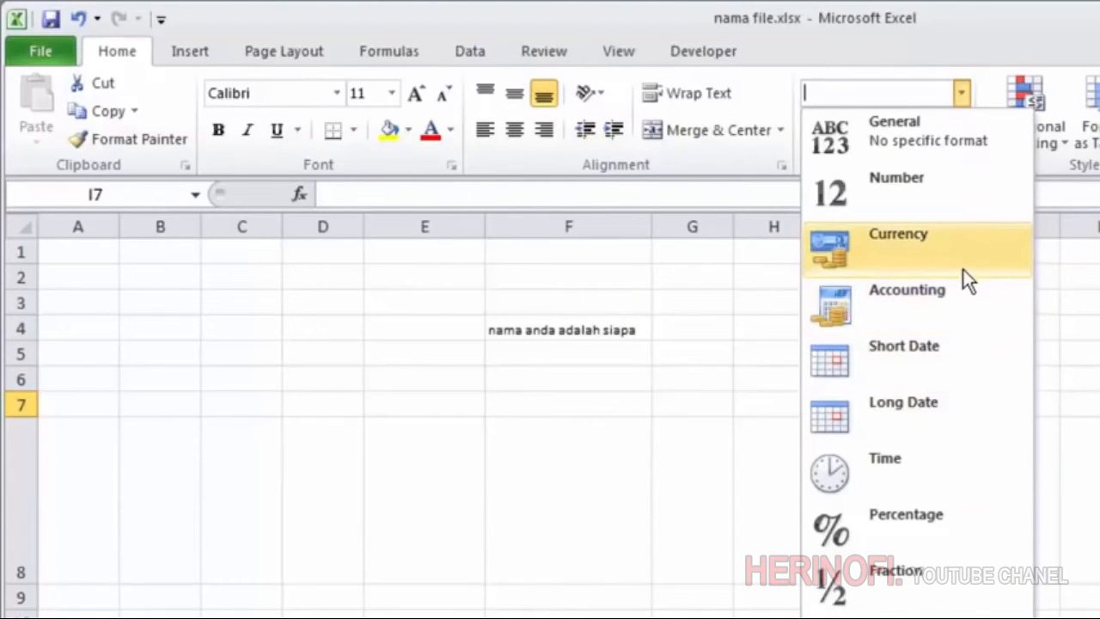
left_click(960, 158)
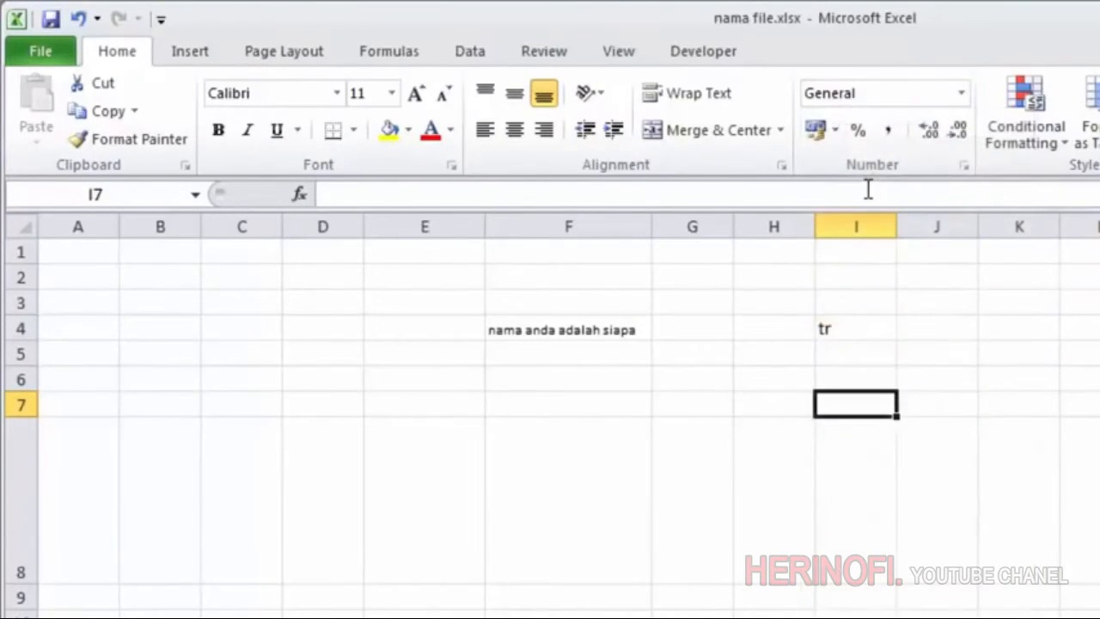
left_click(833, 129)
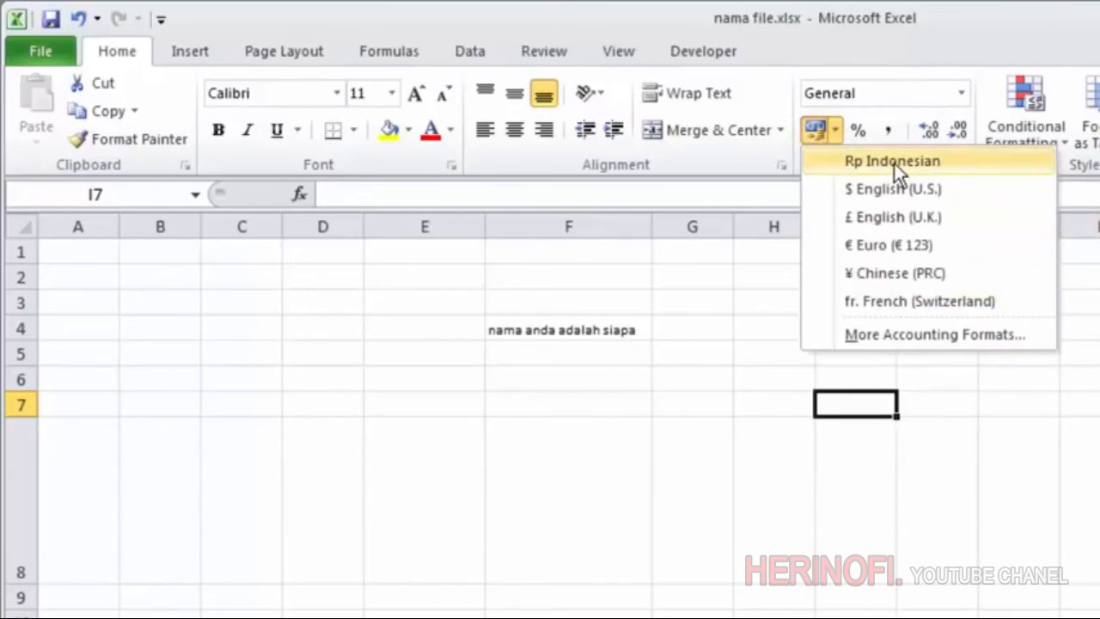
Enter 2500 in cell I6 and apply the Rp Indonesian accounting format to it.
left_click(873, 372)
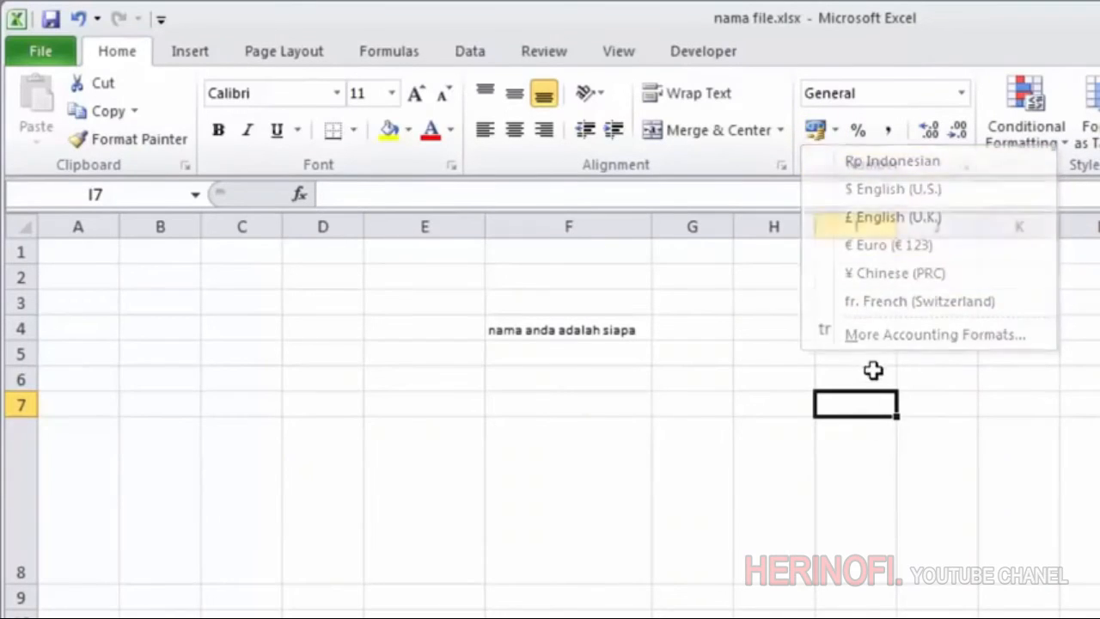
type("2500")
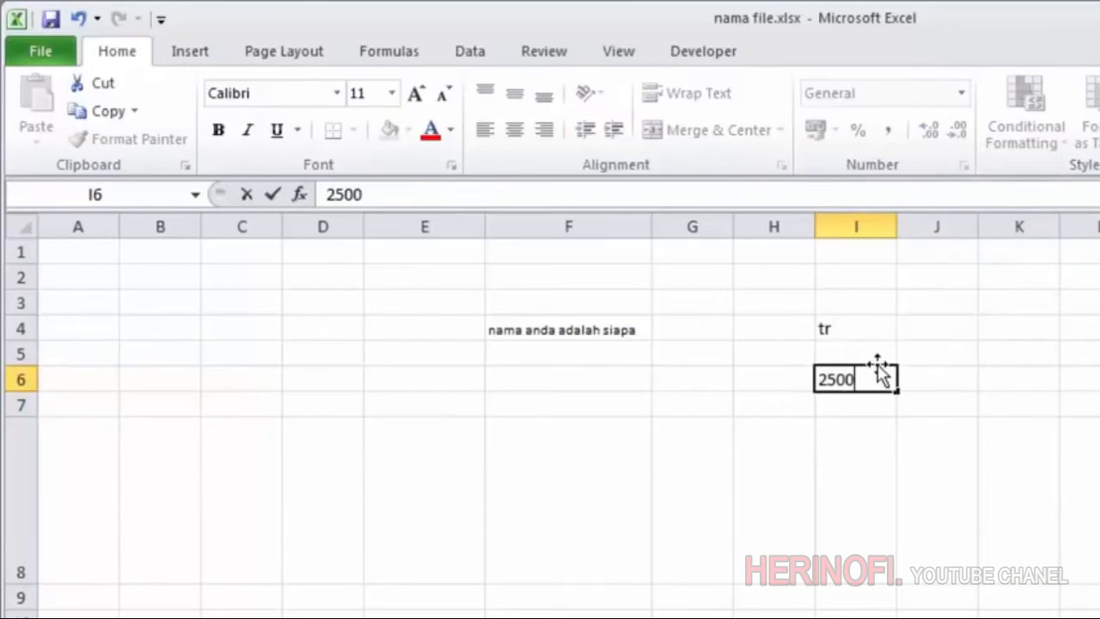
left_click(966, 405)
left_click(872, 373)
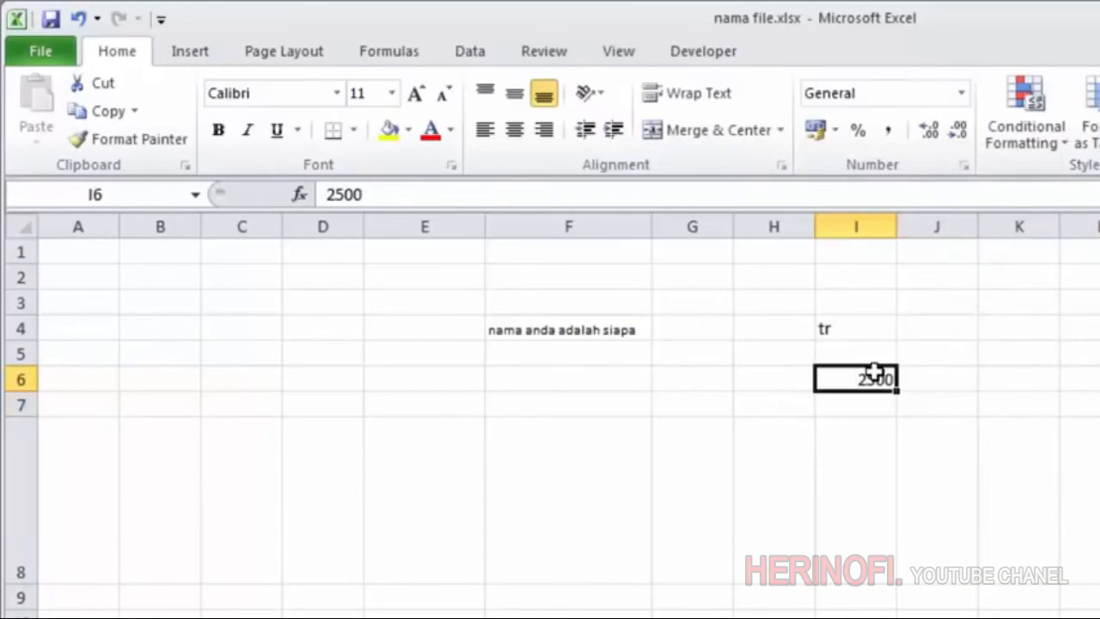
left_click(835, 130)
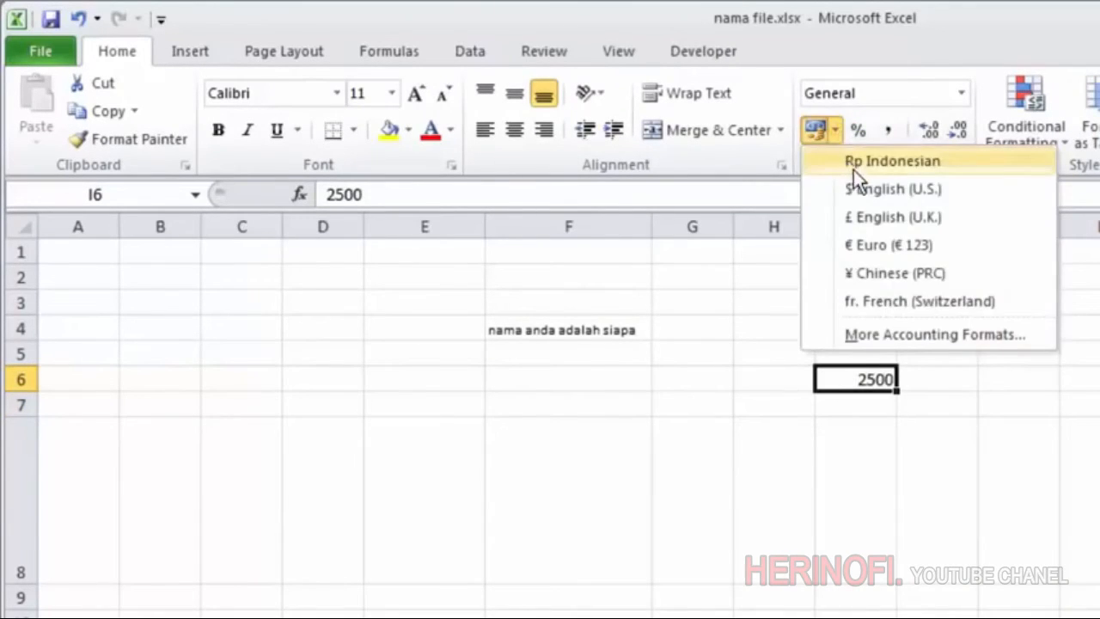
left_click(856, 163)
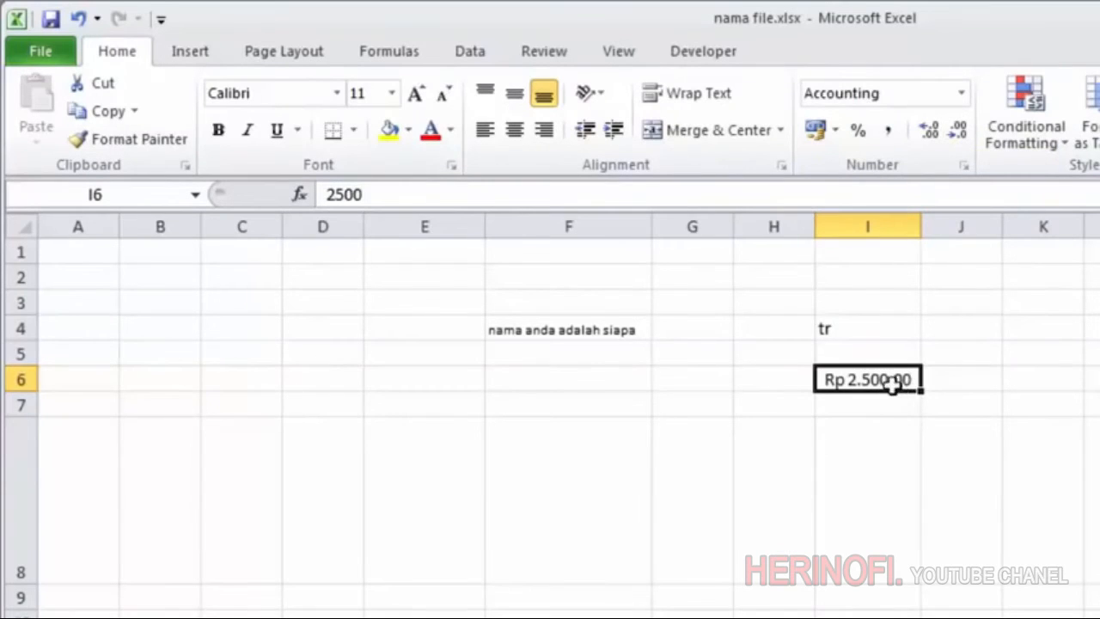
Adjust the decimals of the amount in cell I6 until it has no decimal places.
left_click(940, 127)
left_click(958, 128)
left_click(957, 127)
left_click(959, 129)
left_click(963, 437)
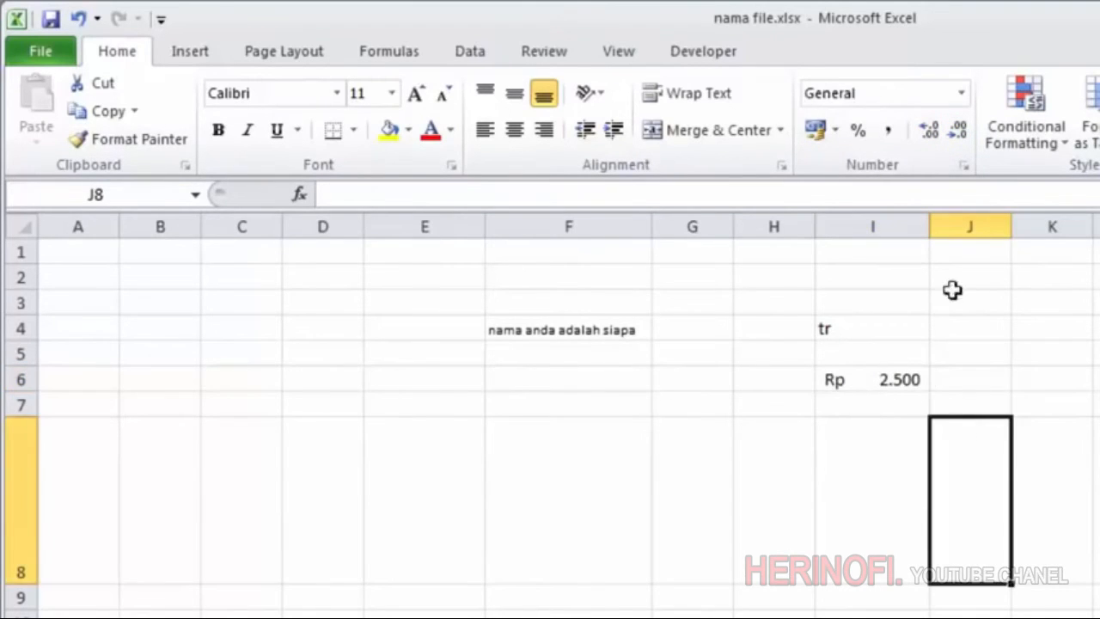
Apply the Percent style to the value in cell I6.
left_click(924, 380)
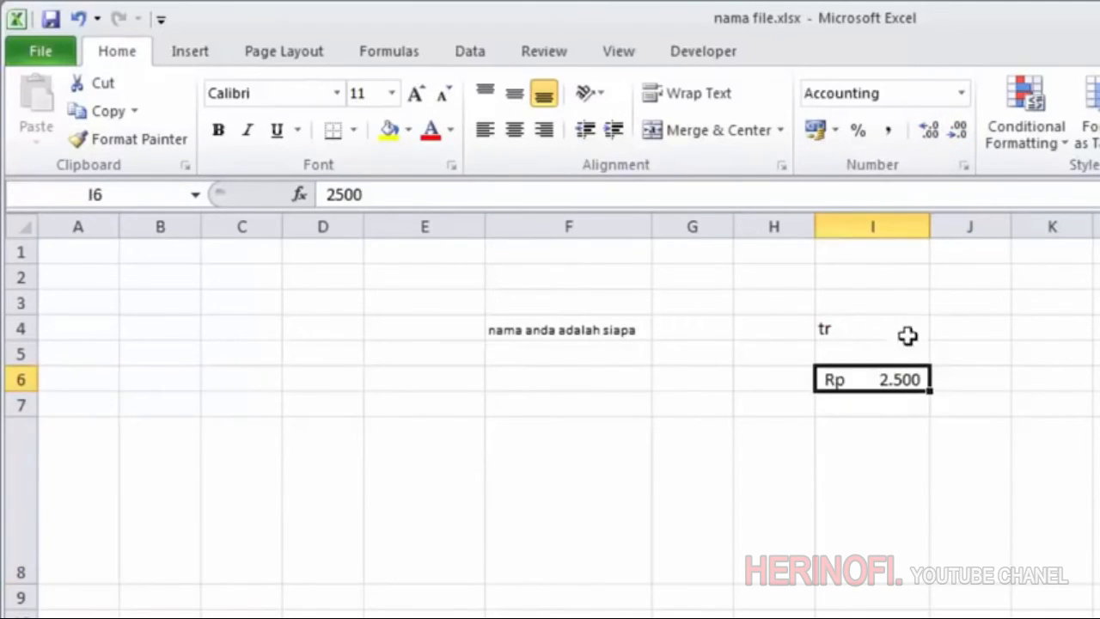
left_click(862, 131)
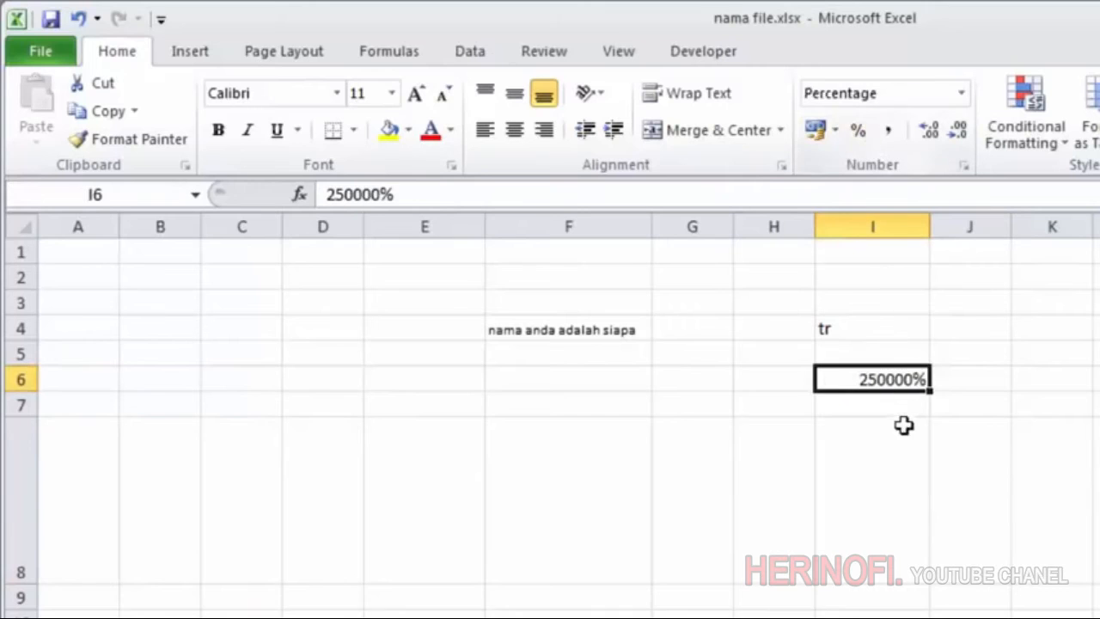
left_click(1020, 353)
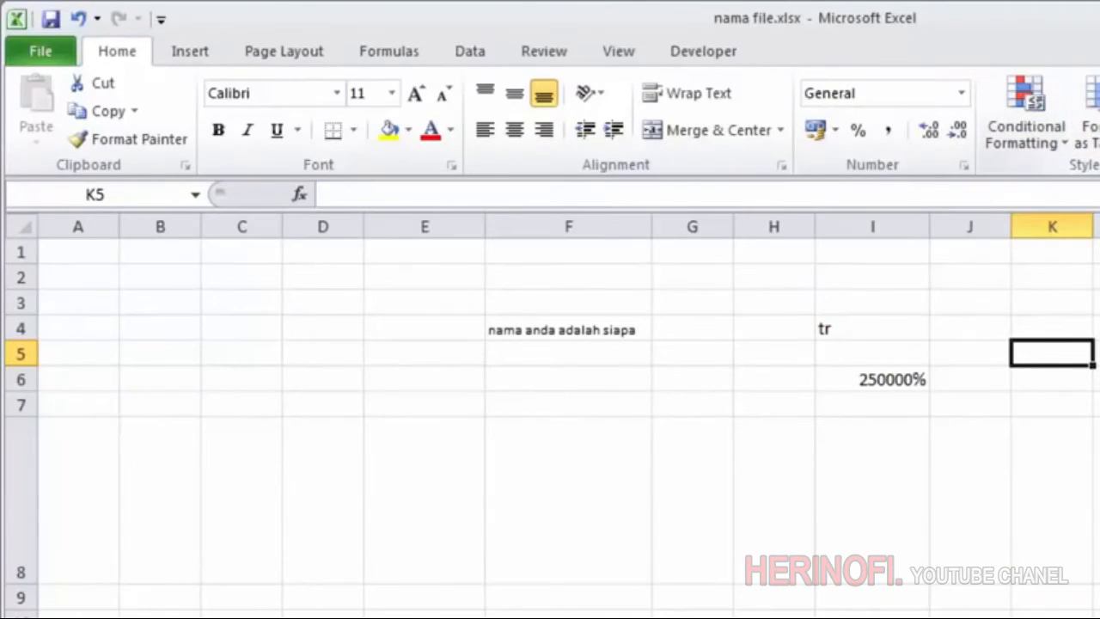
Examine the Conditional Formatting rule types for cells I2:I8, including Highlight Cells Rules and Data Bars.
left_click(1064, 144)
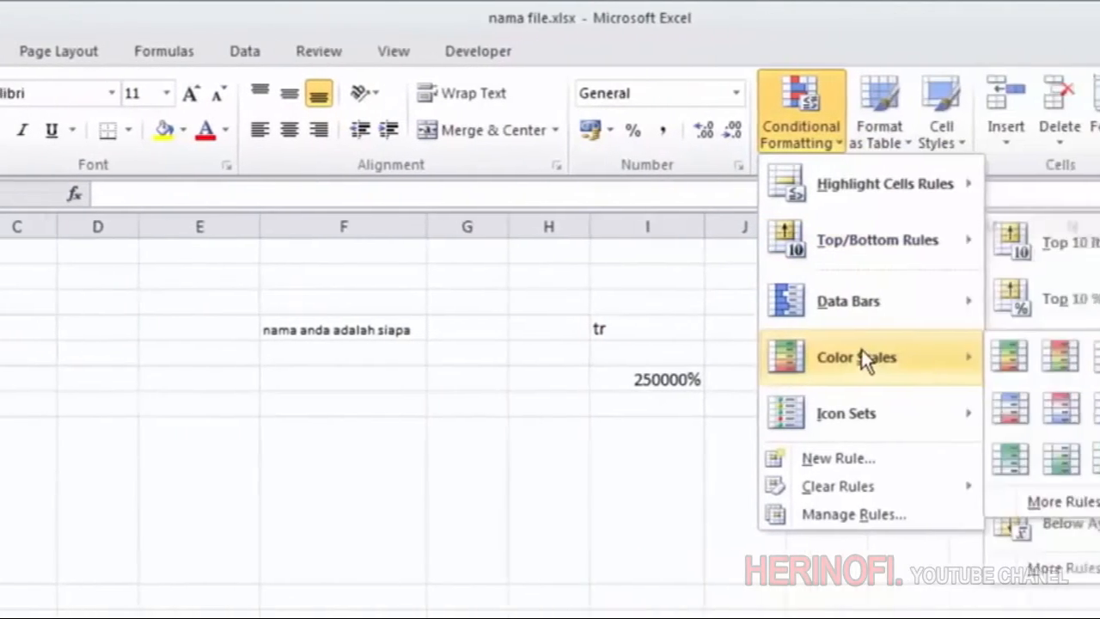
left_click(860, 395)
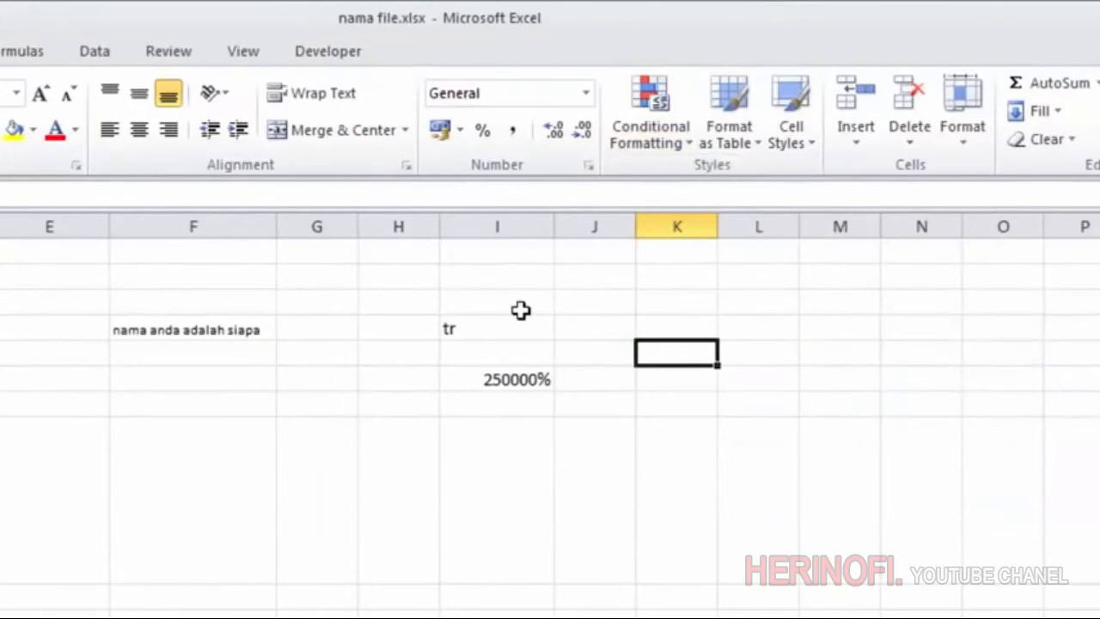
left_click(536, 273)
left_click_drag(536, 273, 515, 576)
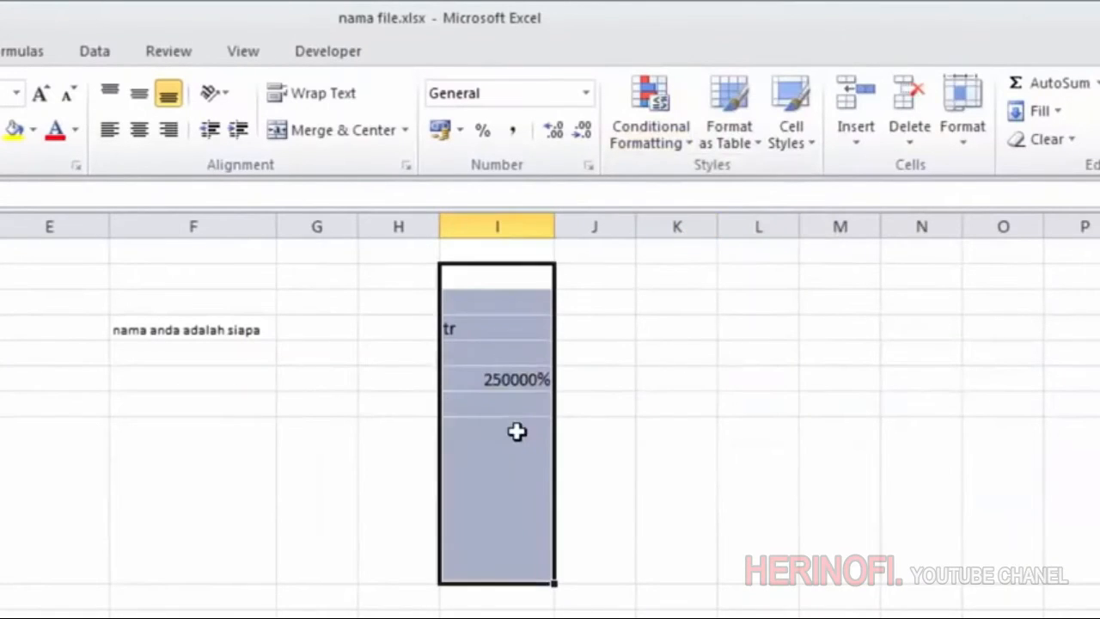
left_click(658, 141)
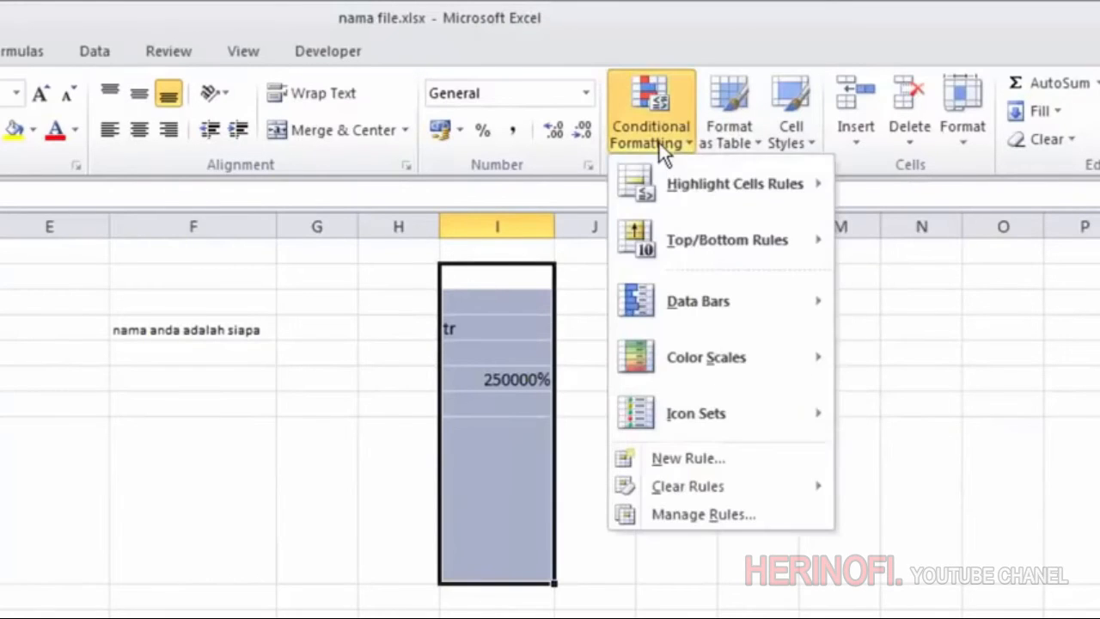
mouse_move(672, 187)
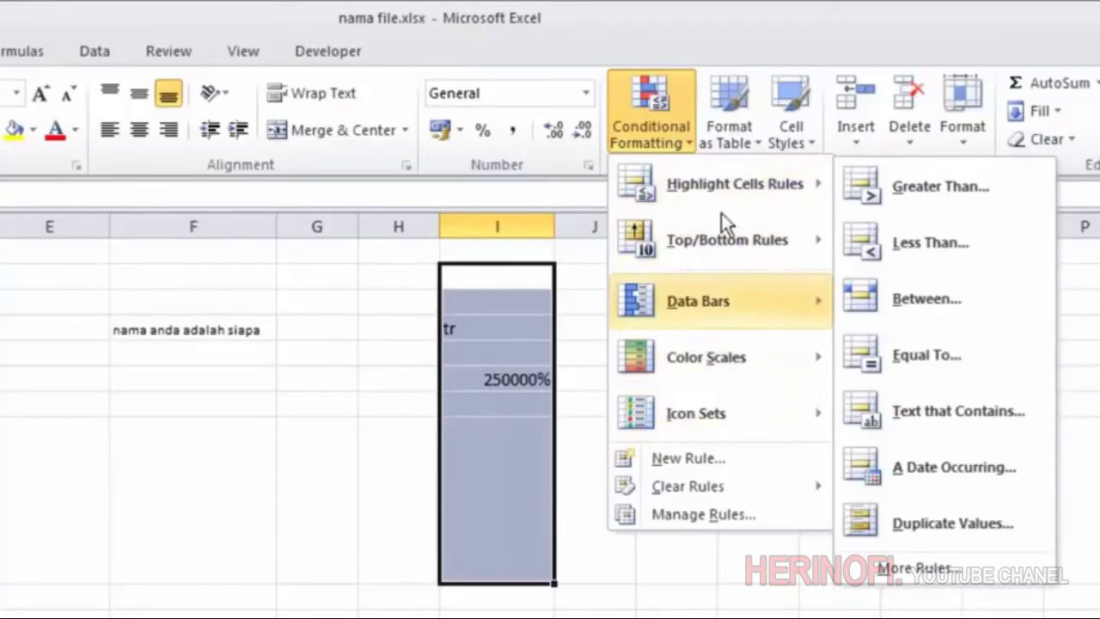
mouse_move(755, 303)
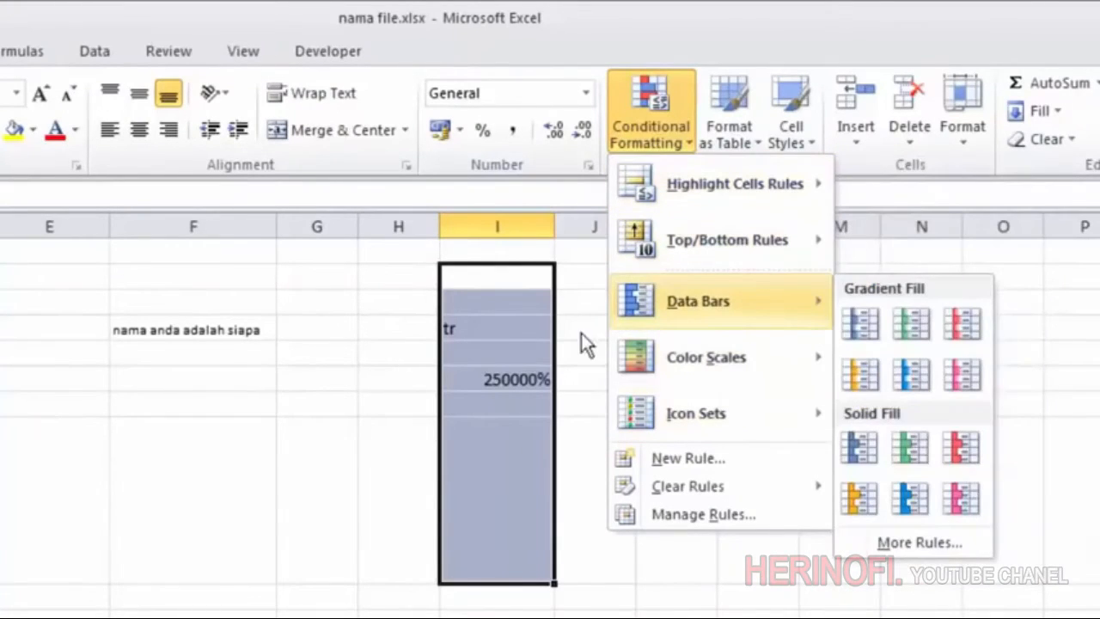
left_click(499, 326)
Browse the Format as Table style gallery from cell J2 without applying a style.
left_click(589, 275)
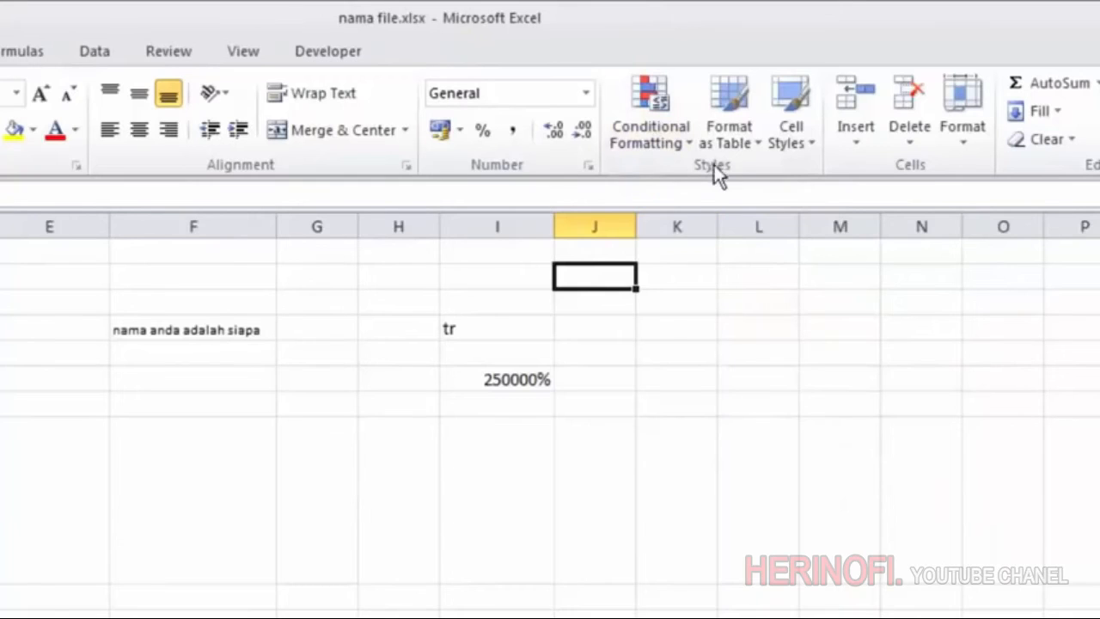
left_click(747, 141)
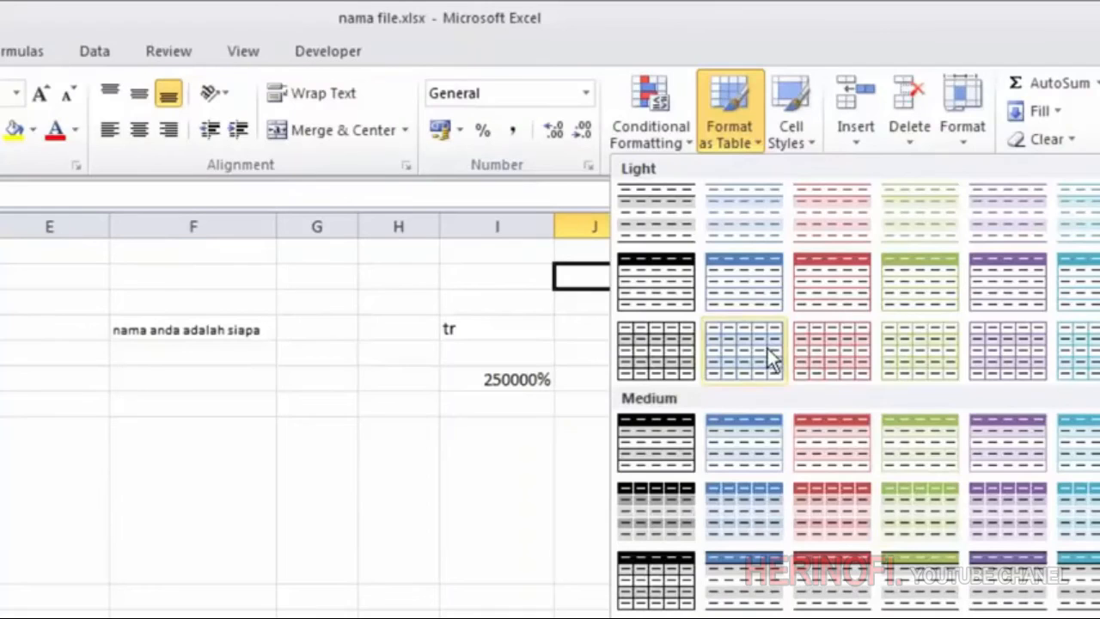
left_click(418, 356)
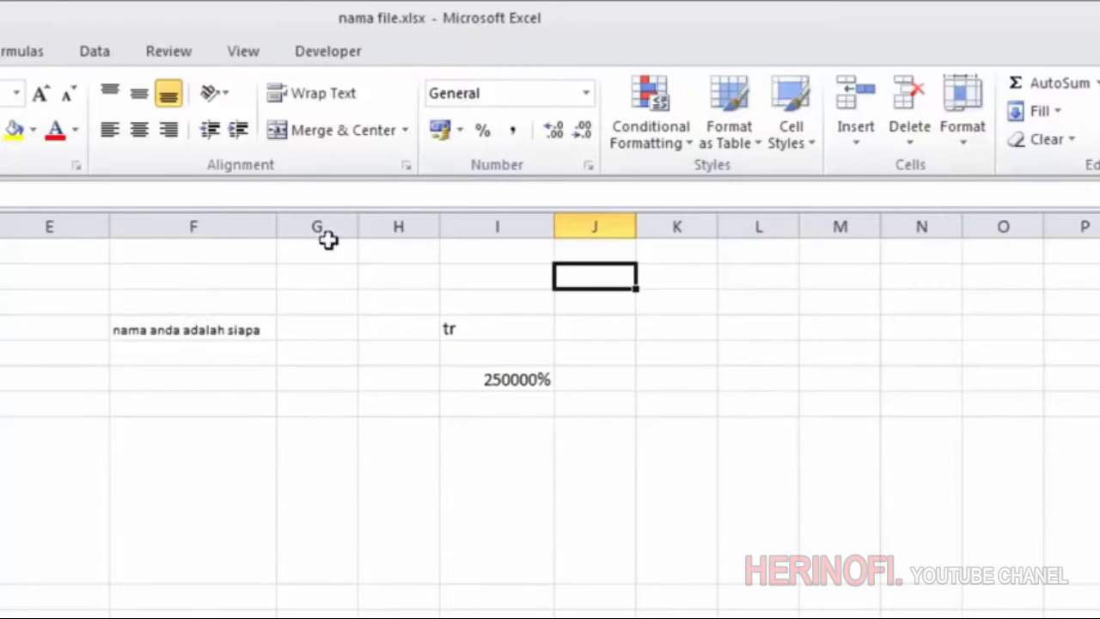
Format the range K4:M8 as a table without existing headers, using the red light table style.
left_click(661, 148)
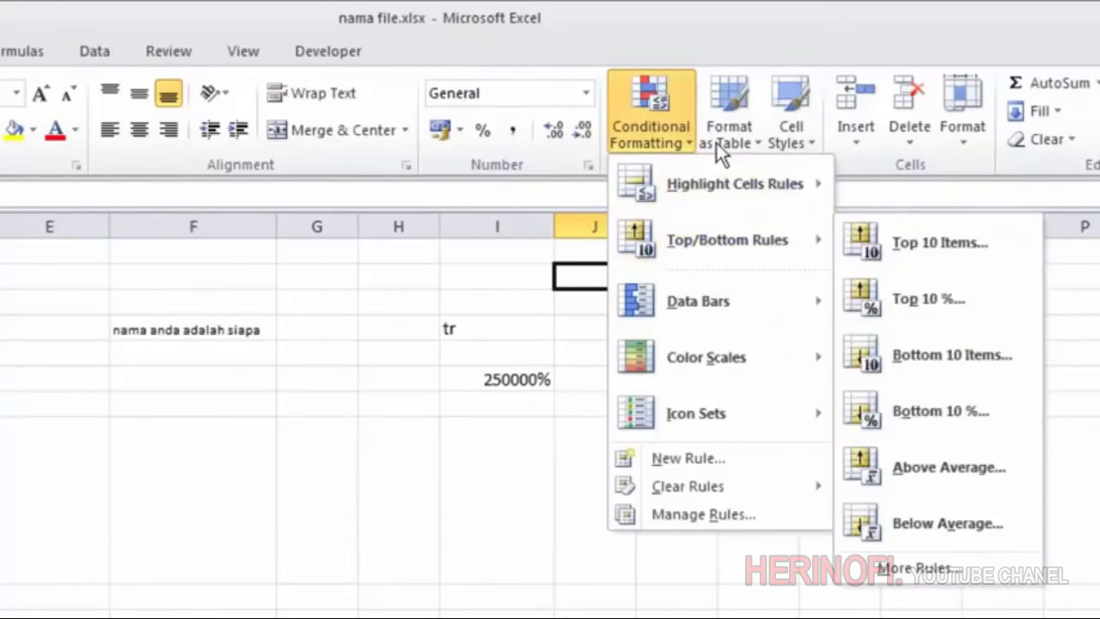
left_click(722, 140)
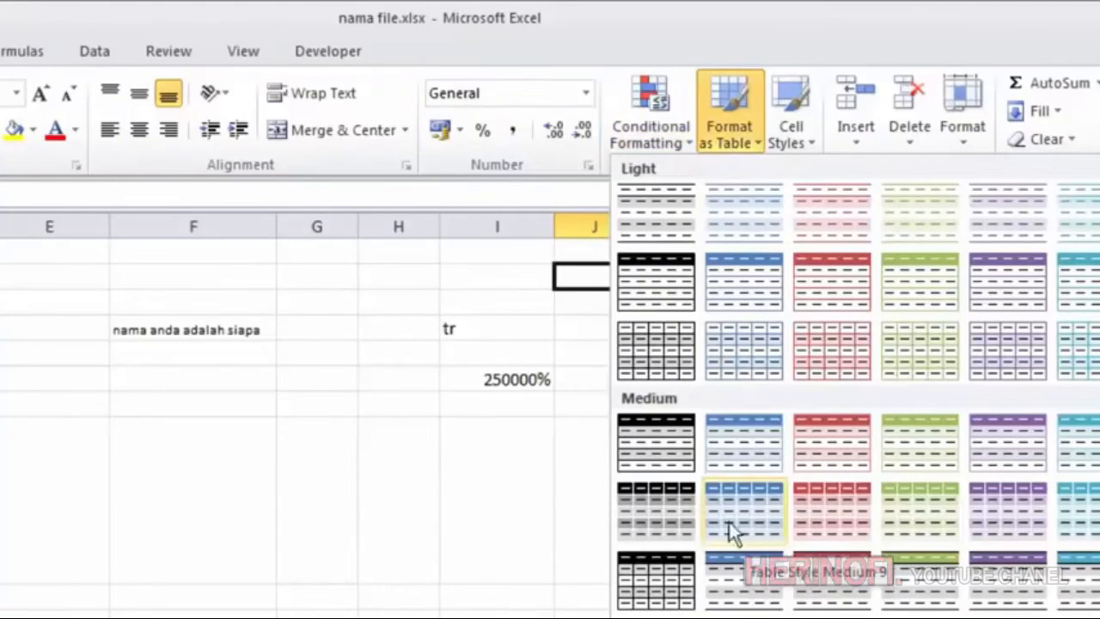
left_click(514, 400)
left_click_drag(679, 326, 859, 567)
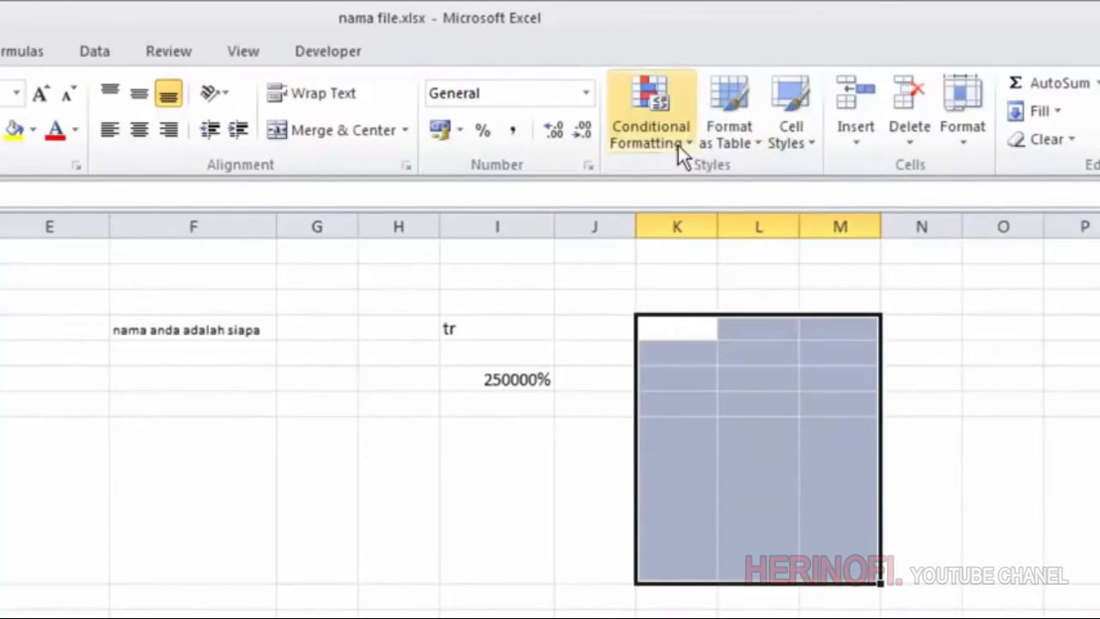
left_click(722, 136)
left_click(831, 290)
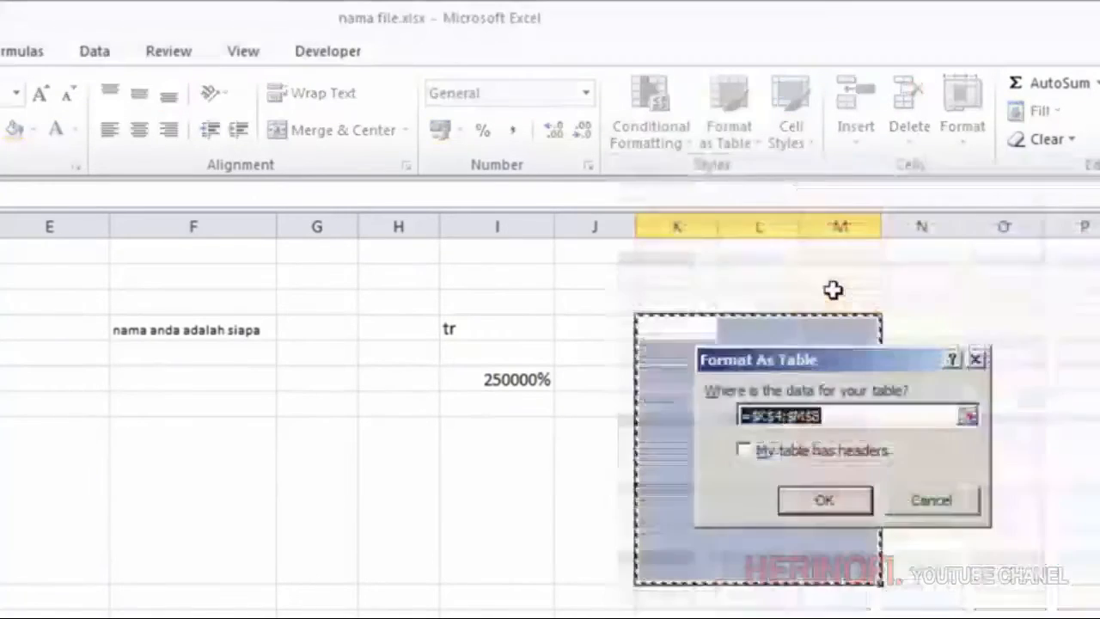
left_click(823, 502)
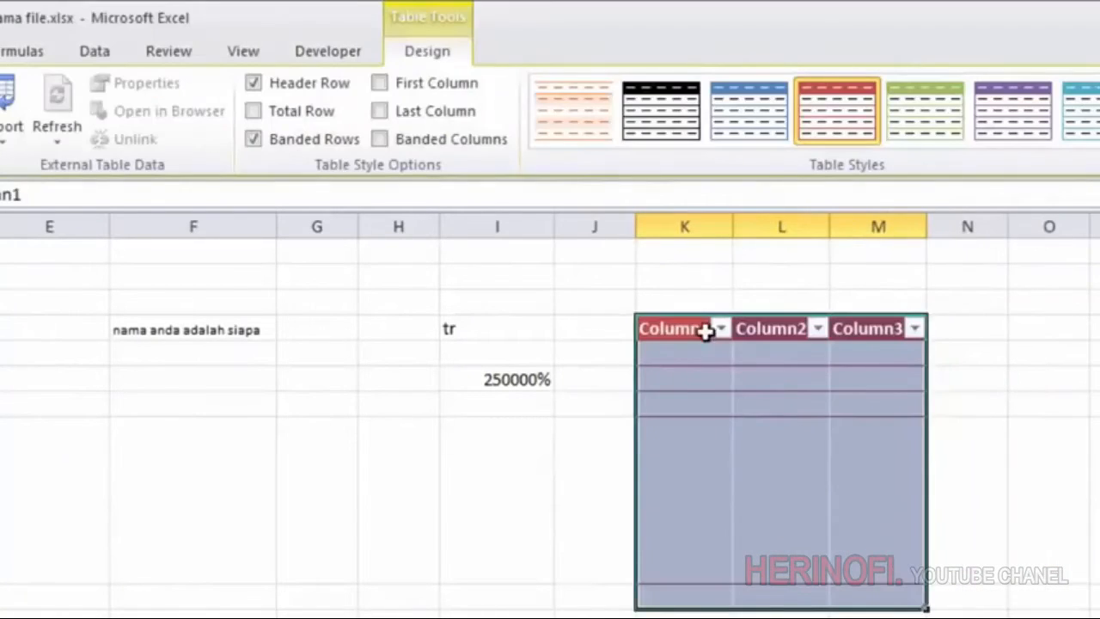
left_click(962, 403)
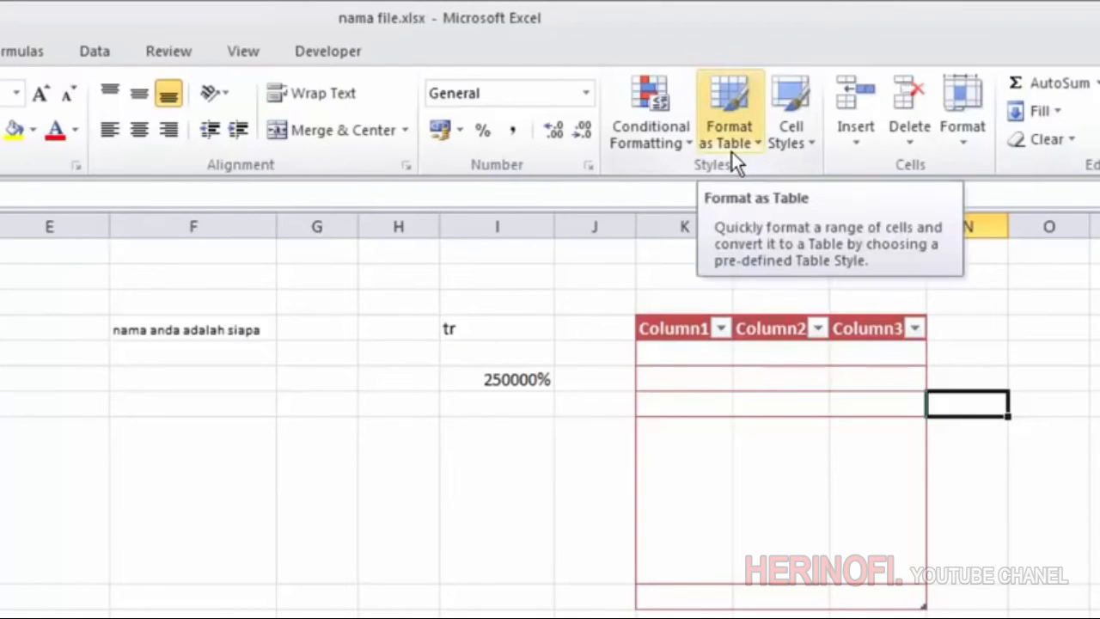
Browse the Cell Styles gallery without applying a style, and insert a new worksheet into the workbook.
left_click(797, 147)
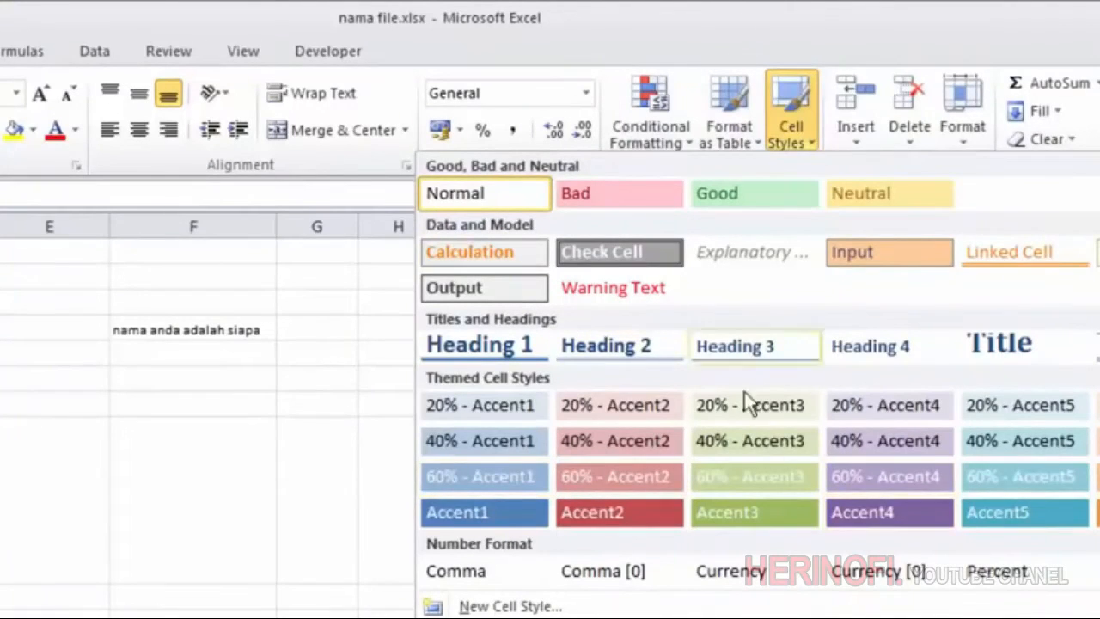
left_click(240, 340)
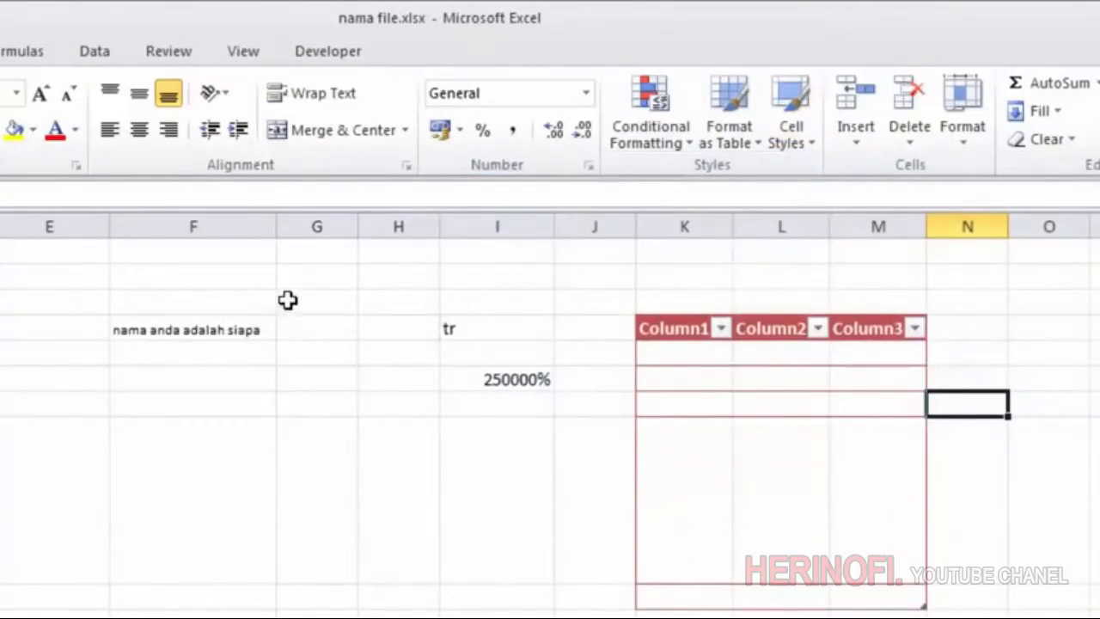
left_click(854, 148)
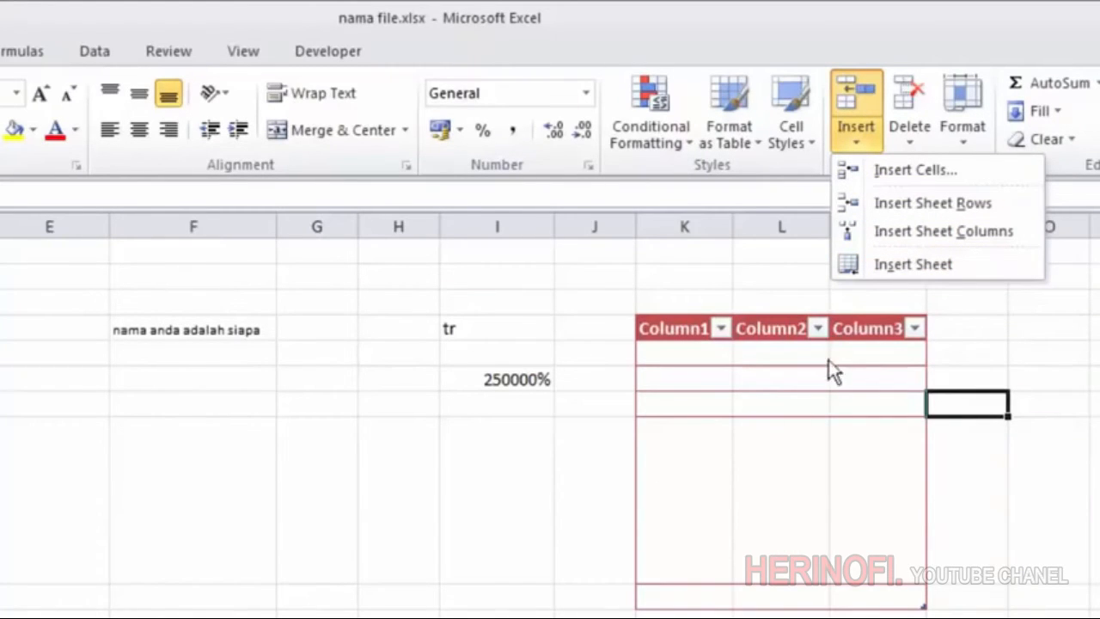
left_click(908, 264)
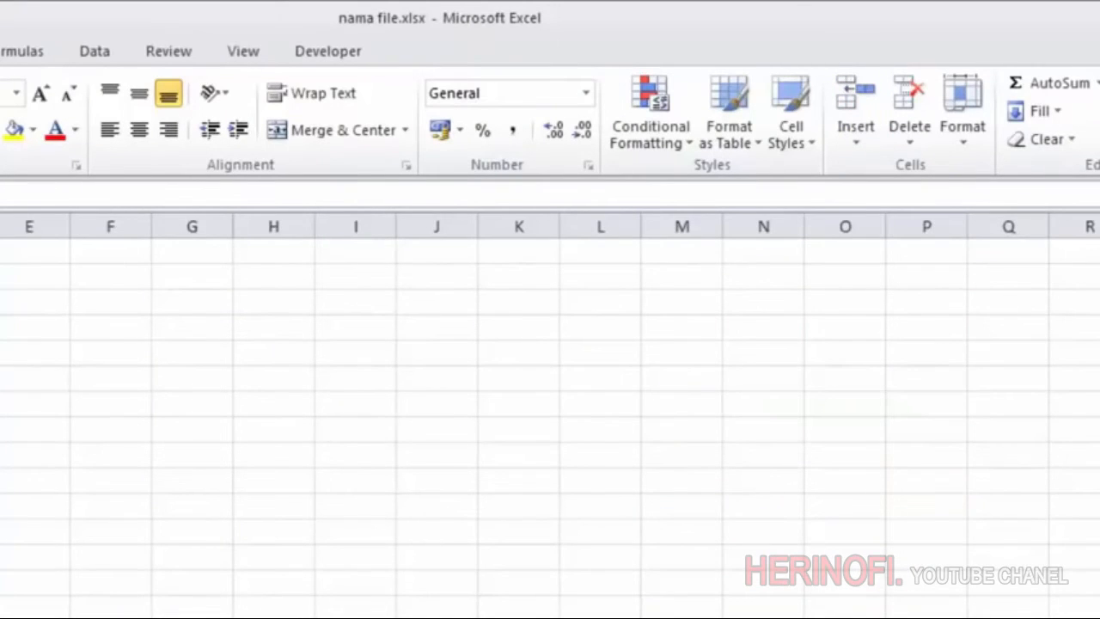
Examine the Insert and Delete options for cells, sheet rows, sheet columns and sheets.
left_click(866, 146)
left_click(127, 433)
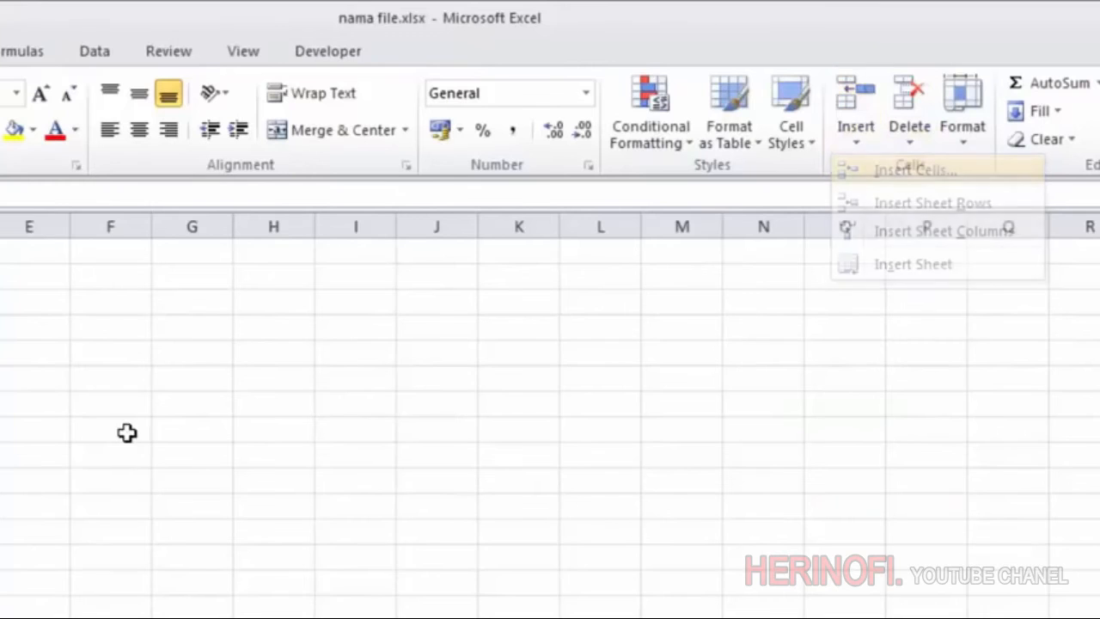
left_click(104, 420)
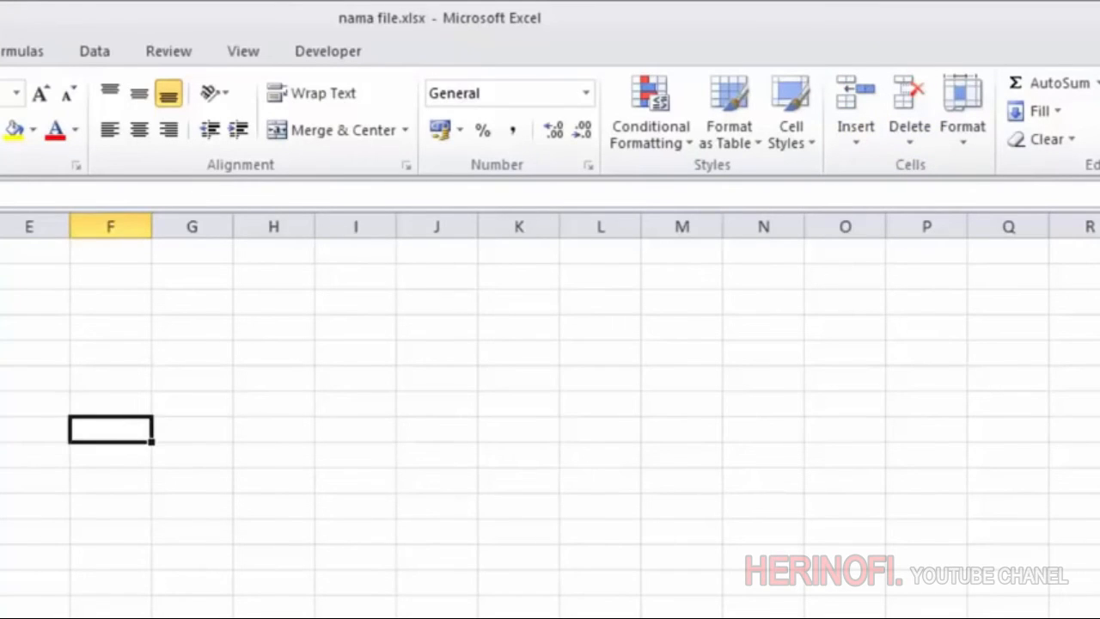
left_click(0, 404)
left_click(0, 276)
left_click(0, 302)
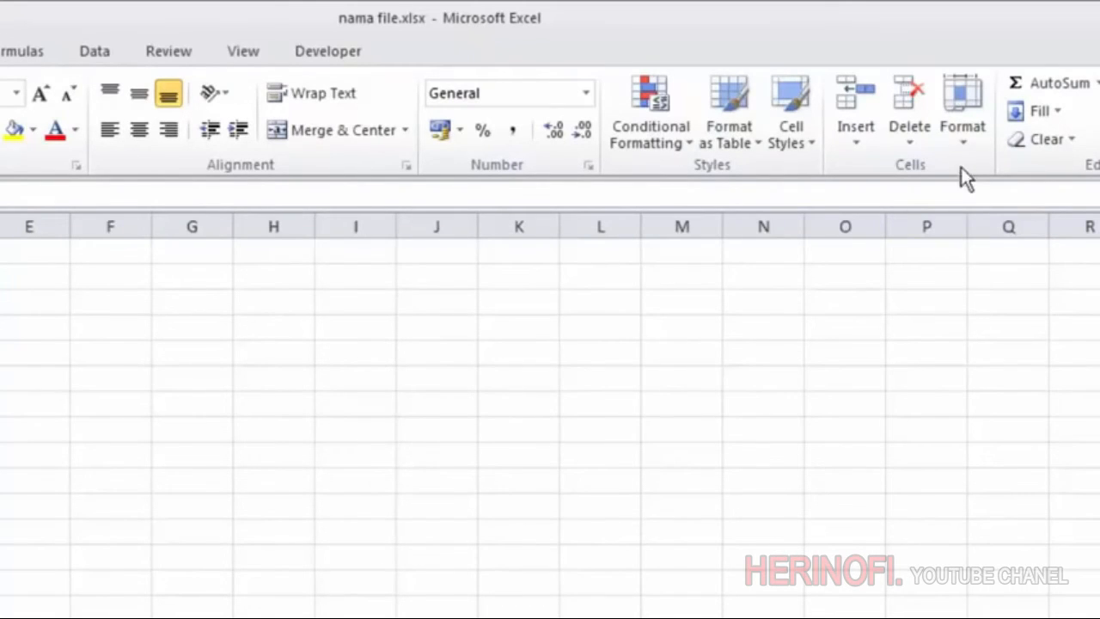
left_click(910, 146)
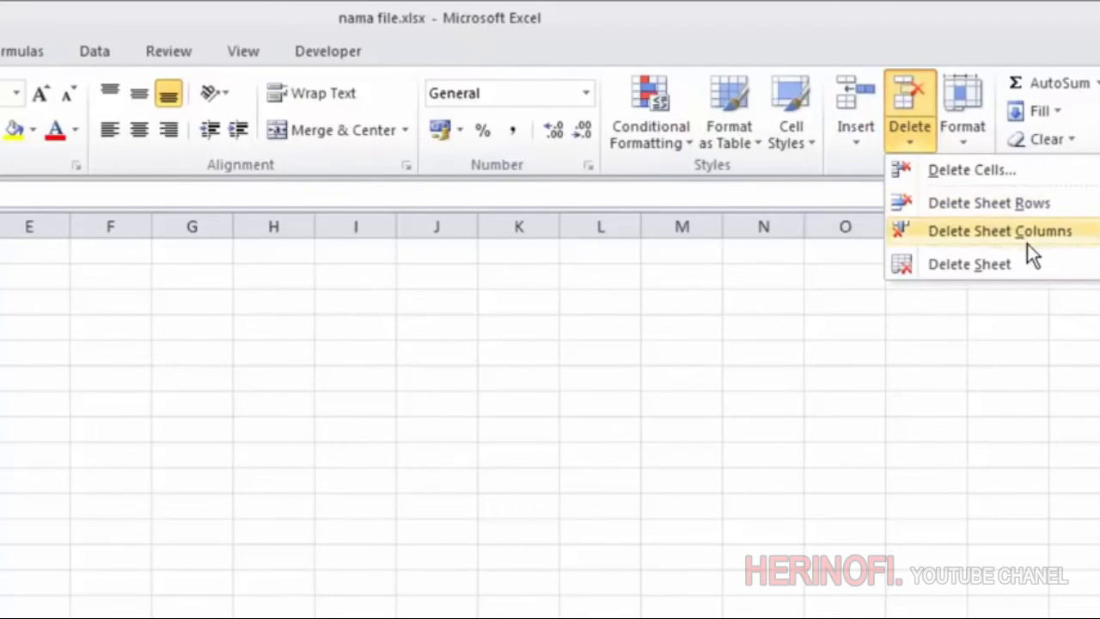
left_click(995, 313)
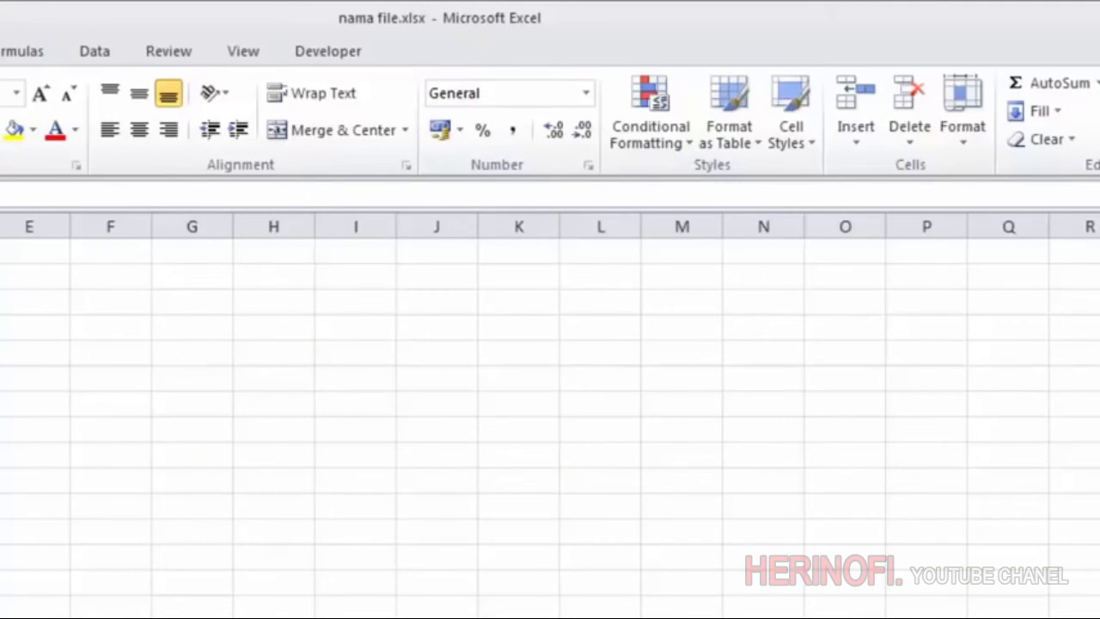
Examine the cell Format options for row height, column width, Hide & Unhide, sheet organization and protection, with cell I7 selected.
left_click(969, 142)
mouse_move(1044, 365)
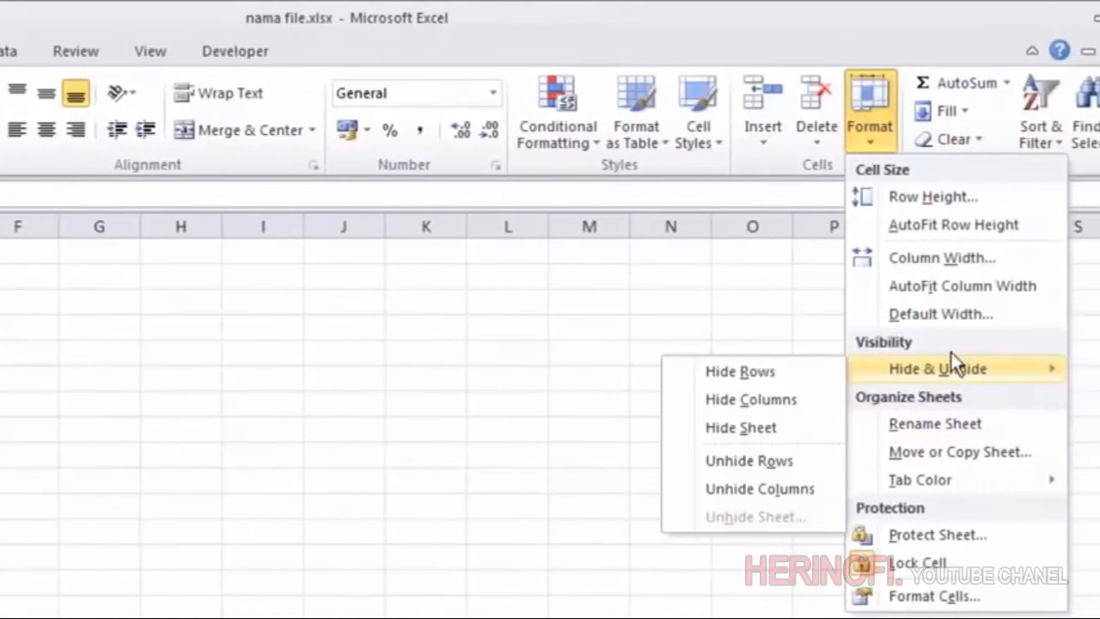
left_click(189, 445)
left_click(227, 397)
right_click(232, 402)
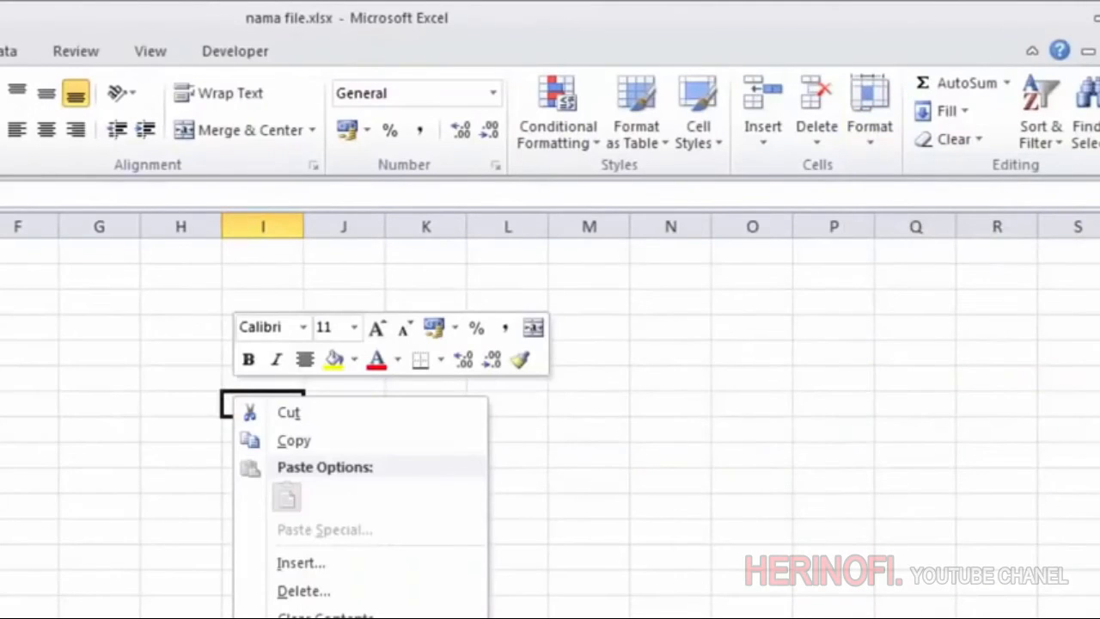
key("Escape")
left_click(868, 142)
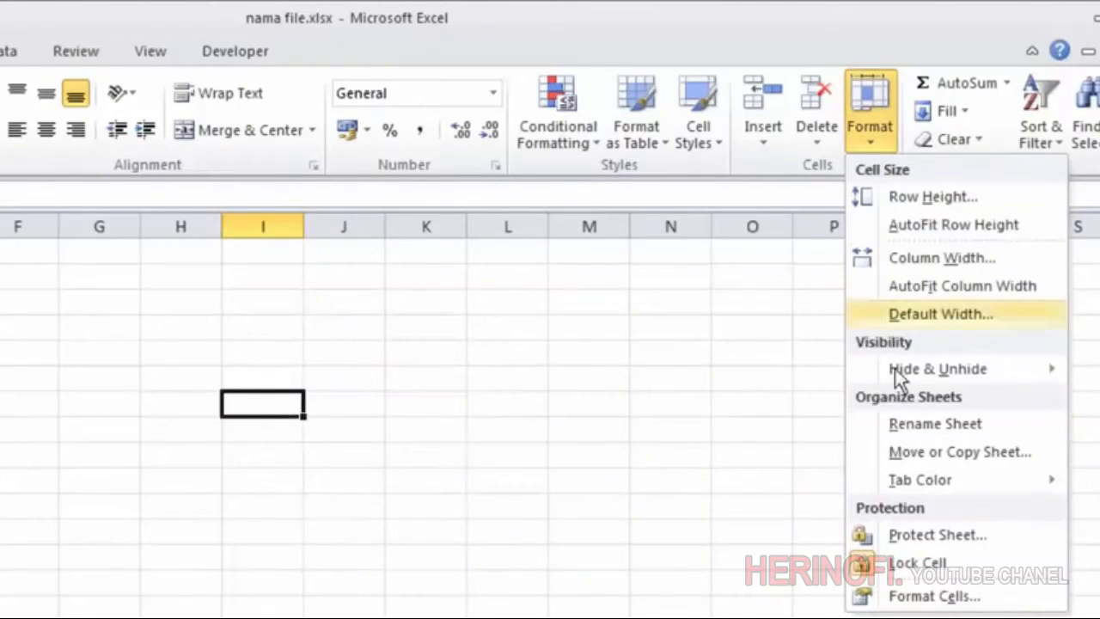
left_click(448, 426)
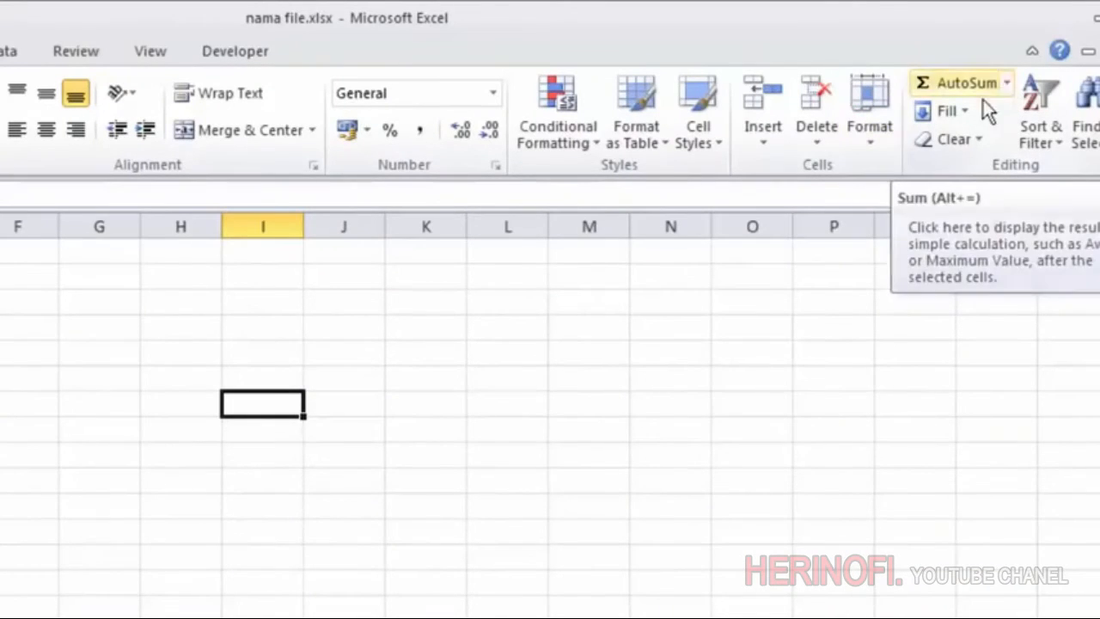
Select the range K6:K13 and examine the Fill options, including Down, Right, Up, Left and Series.
left_click(966, 113)
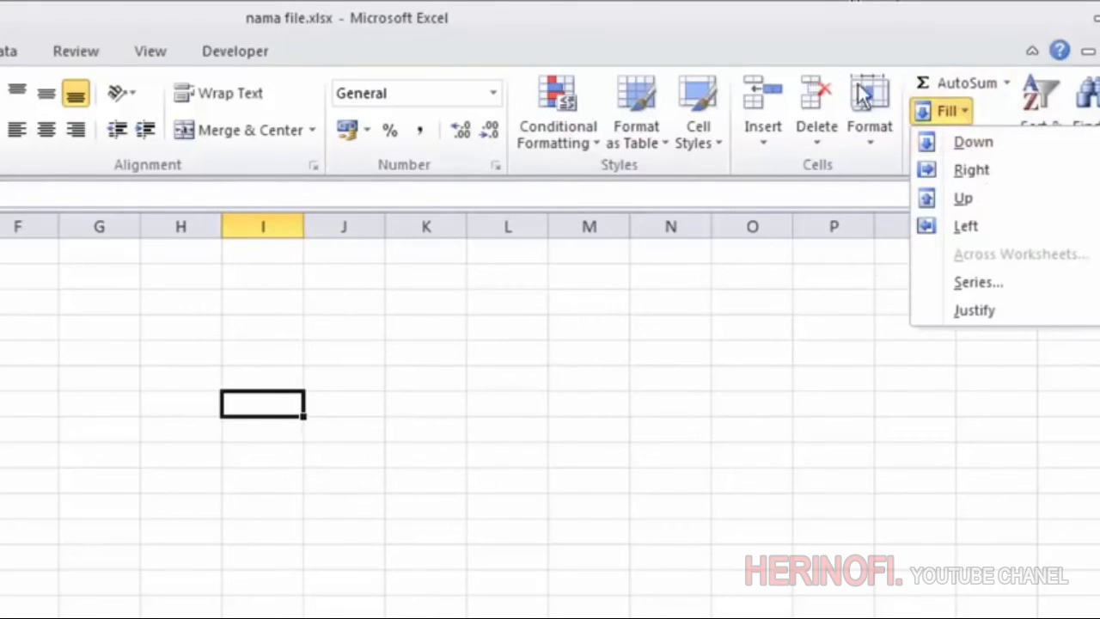
left_click(363, 407)
left_click(450, 376)
left_click(439, 430)
left_click(456, 381)
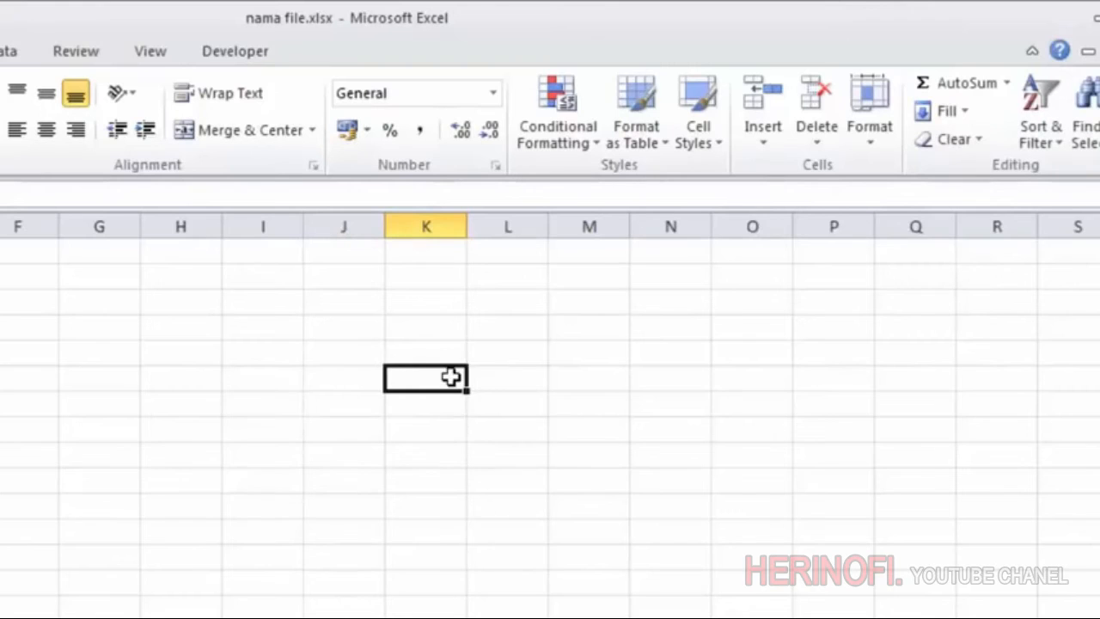
left_click_drag(452, 375, 422, 567)
left_click(955, 115)
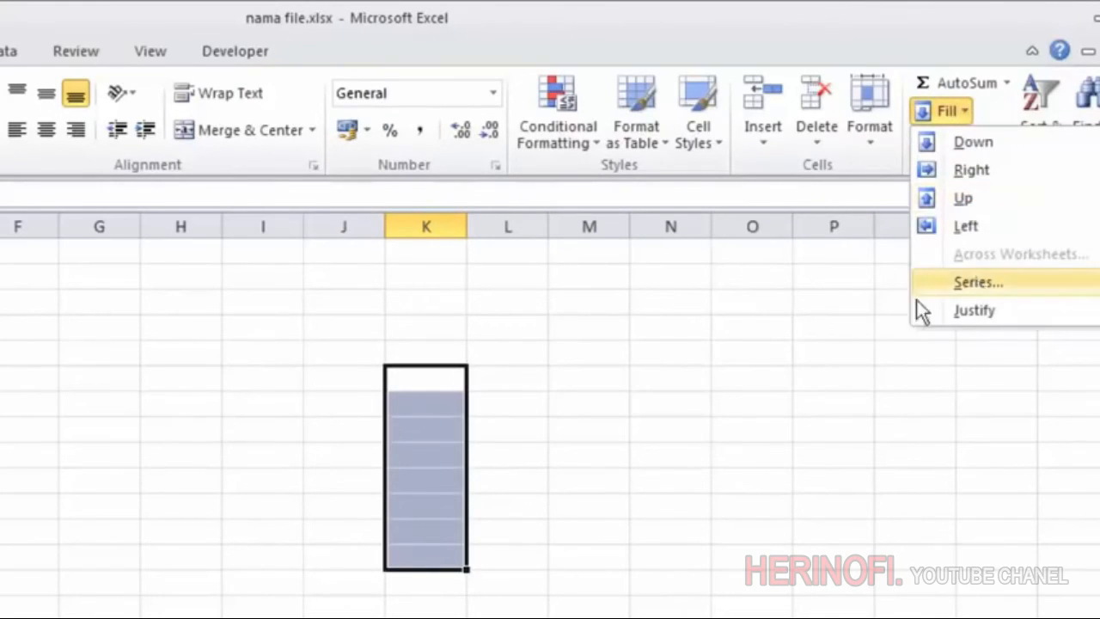
left_click(758, 349)
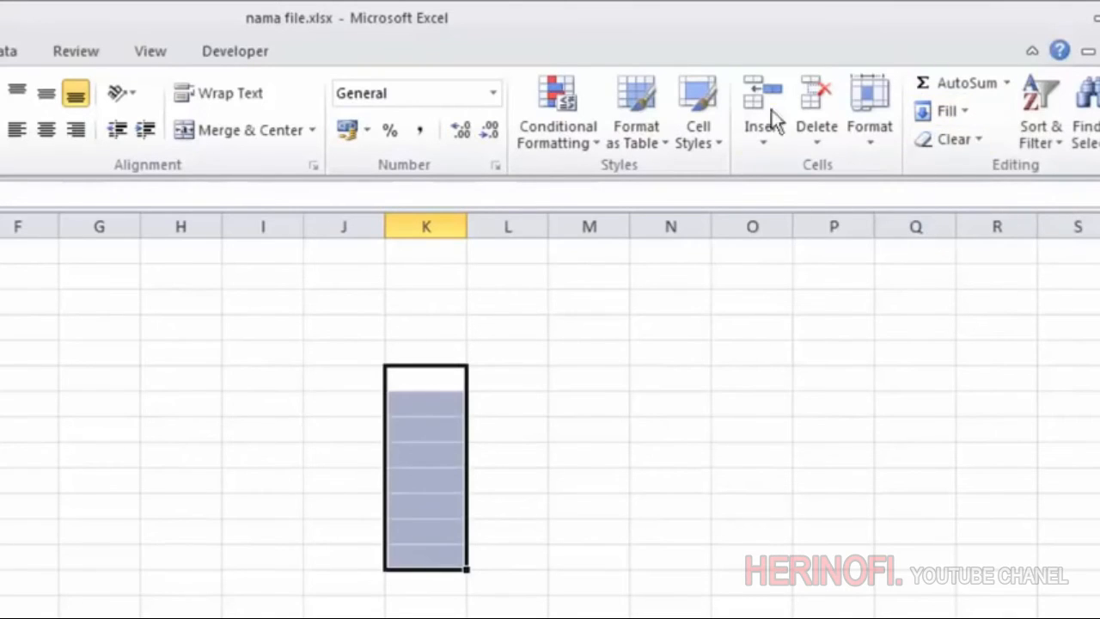
Review the Clear options and insert a comment without text on cell K6.
left_click(976, 143)
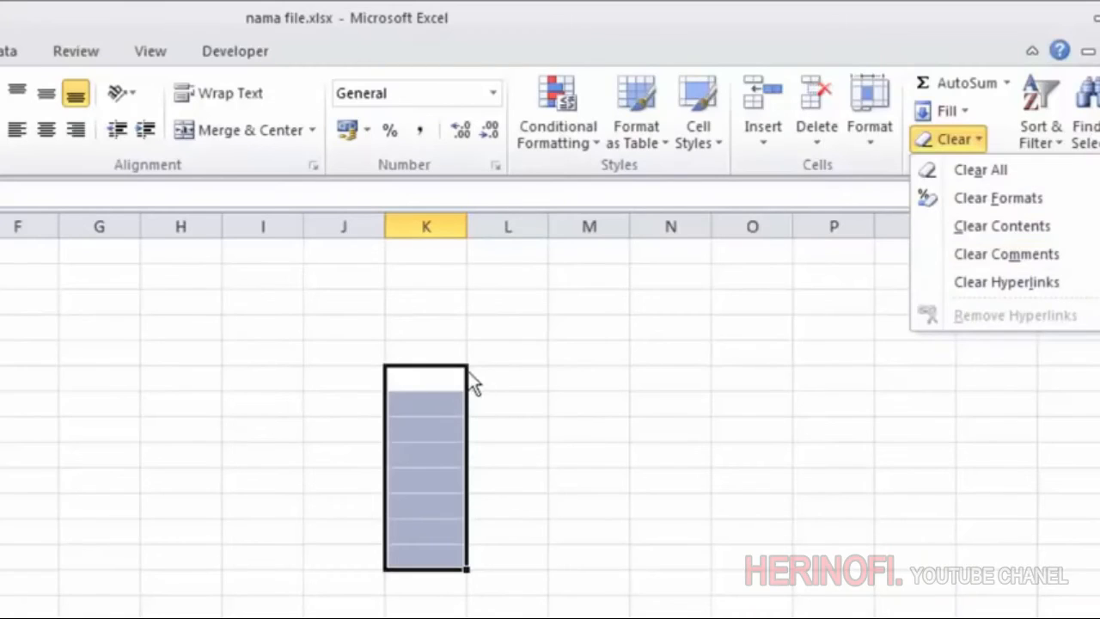
left_click(437, 376)
right_click(439, 377)
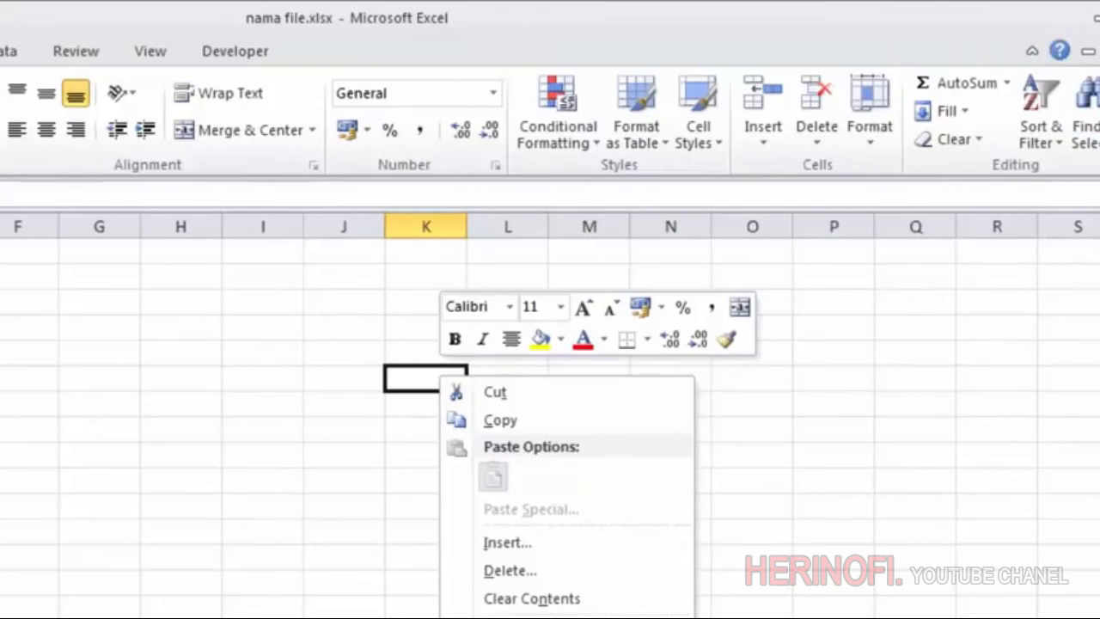
left_click(593, 616)
left_click_drag(801, 373, 768, 377)
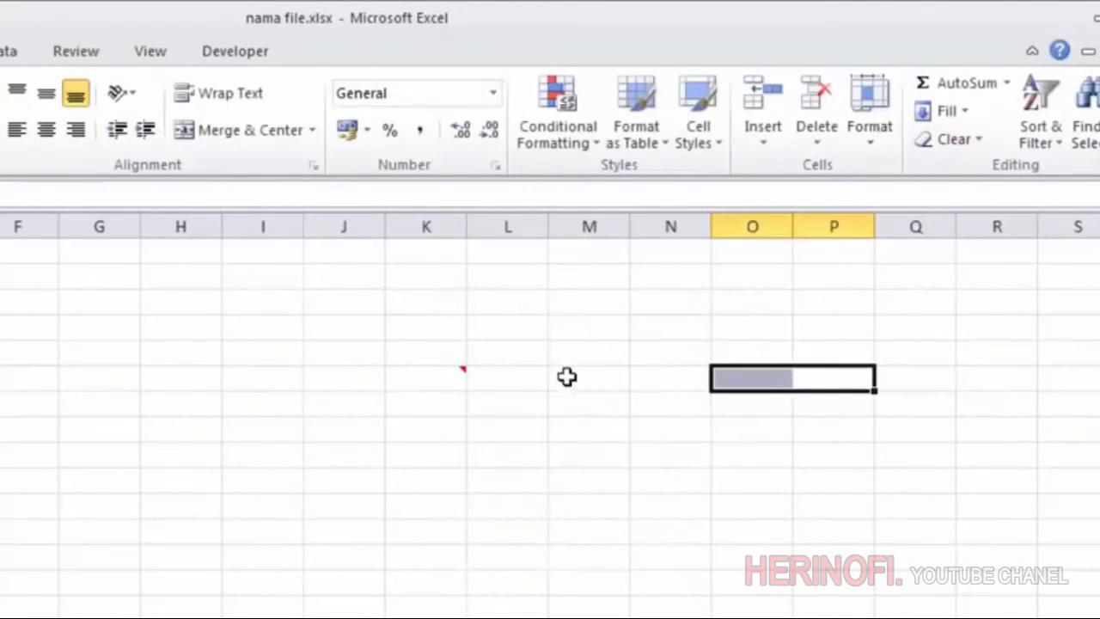
Remove the comment from cell K6 with Clear Comments.
left_click(419, 379)
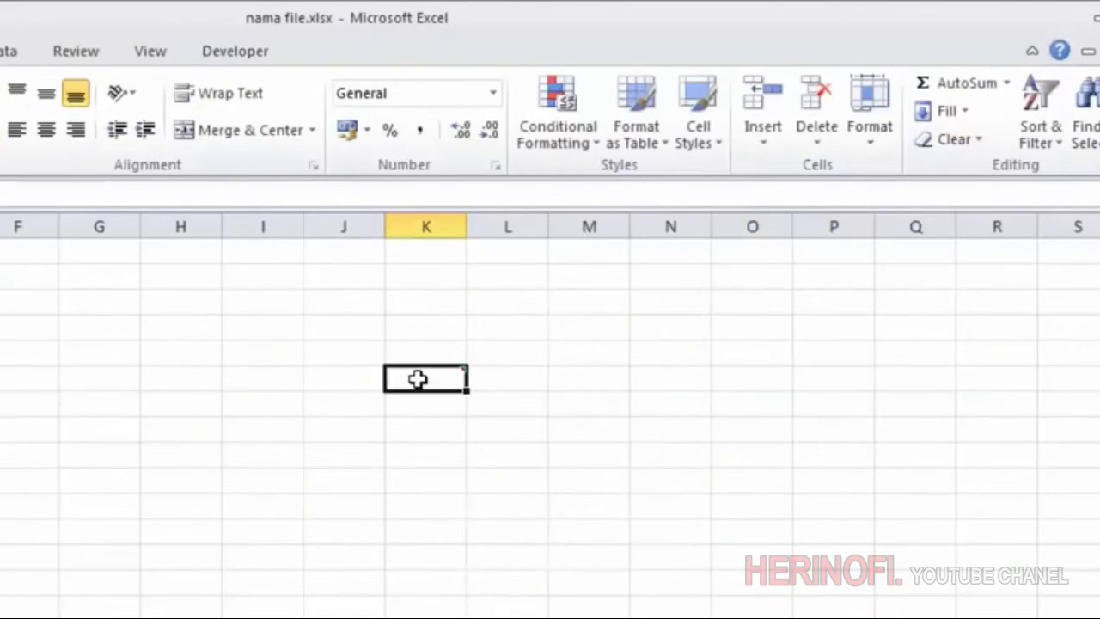
left_click(946, 139)
left_click(1012, 253)
Examine the Sort & Filter options and the Find & Select options without applying any.
left_click(1050, 150)
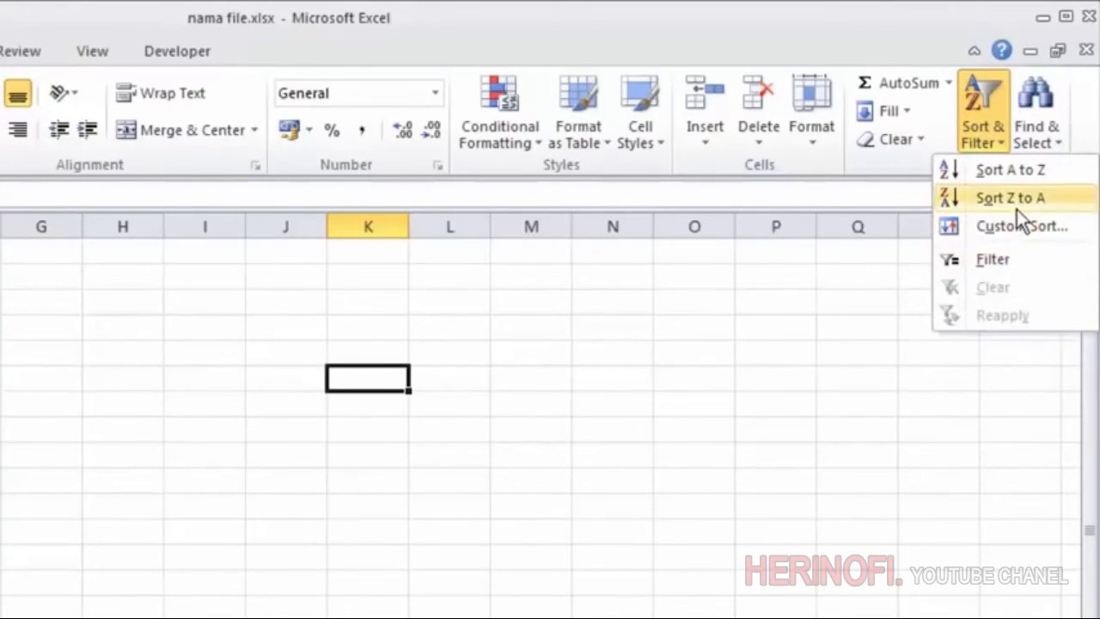
left_click(452, 393)
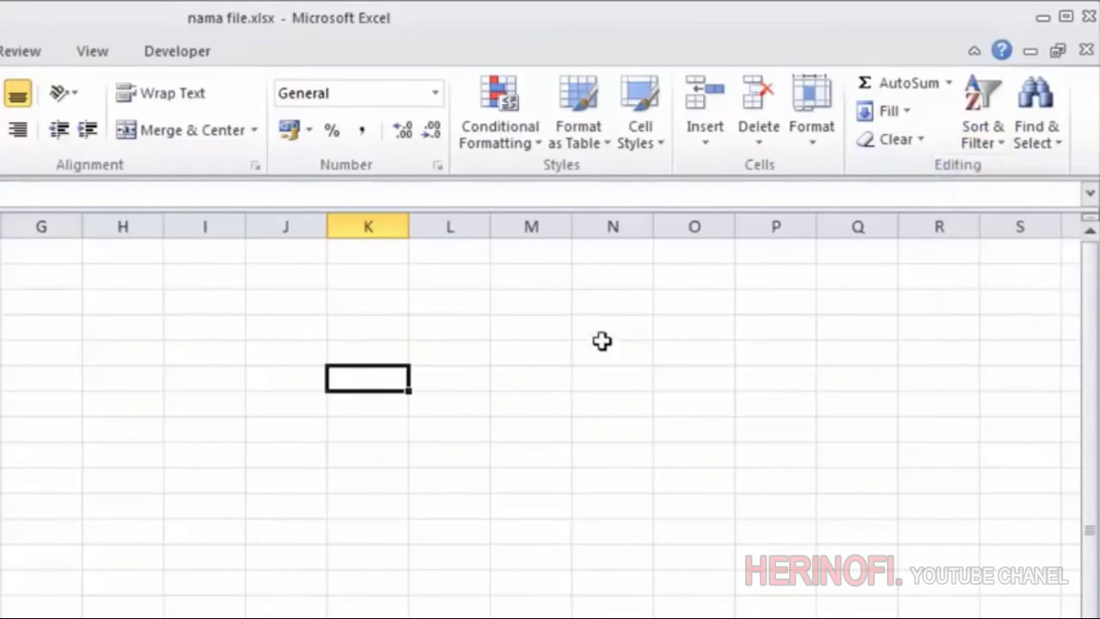
left_click(1058, 145)
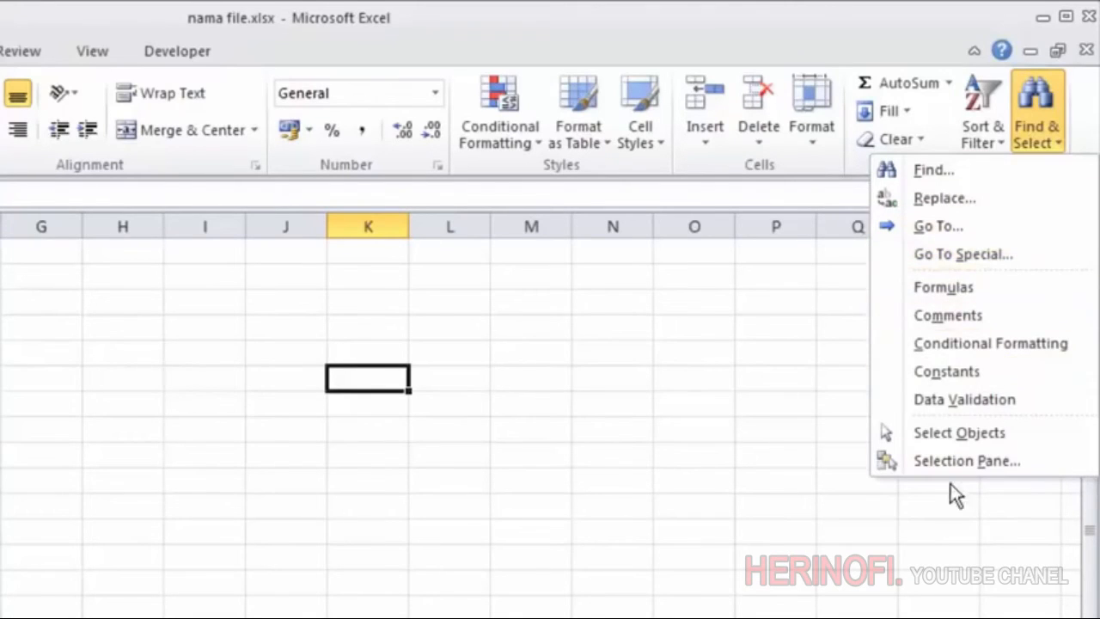
left_click(714, 413)
Examine the PivotTable options among the Insert commands, with cell F8 selected.
left_click(0, 56)
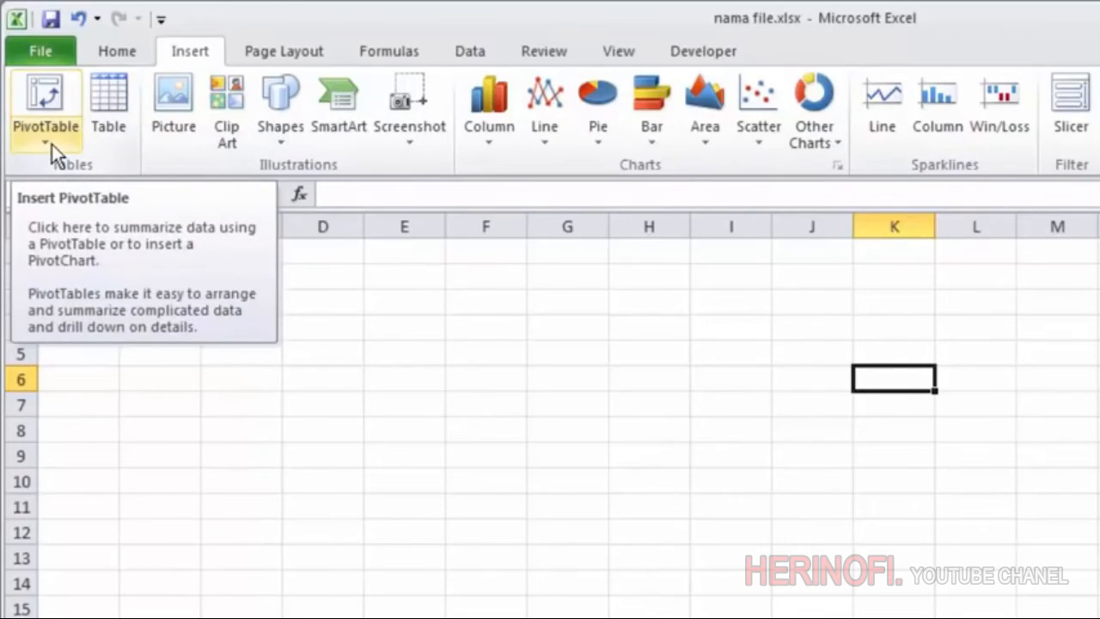
left_click(486, 430)
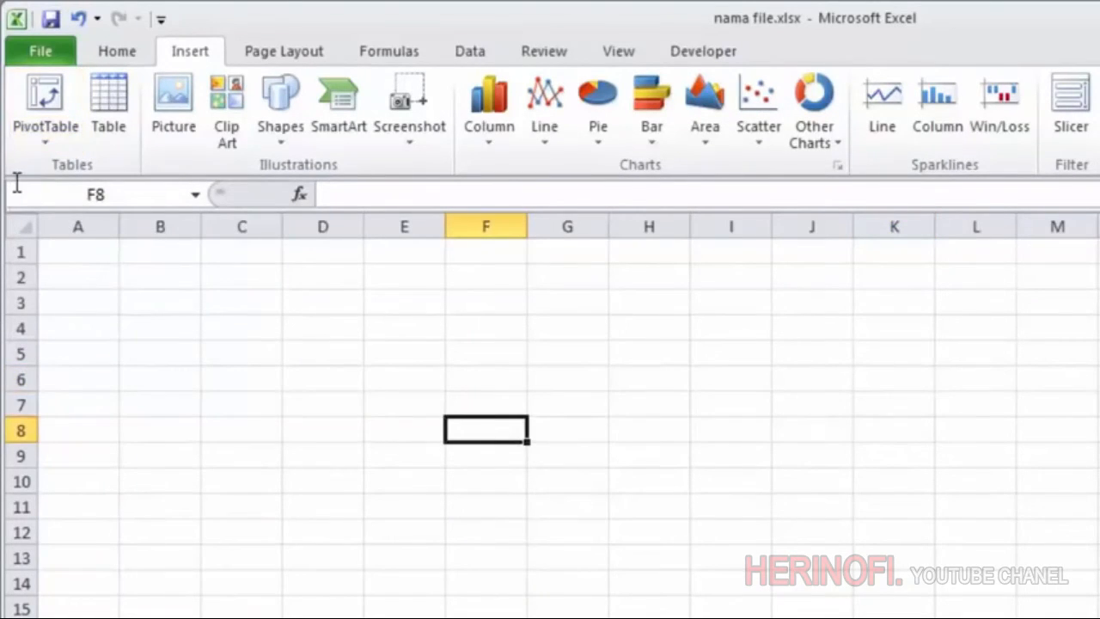
left_click(43, 145)
left_click(164, 323)
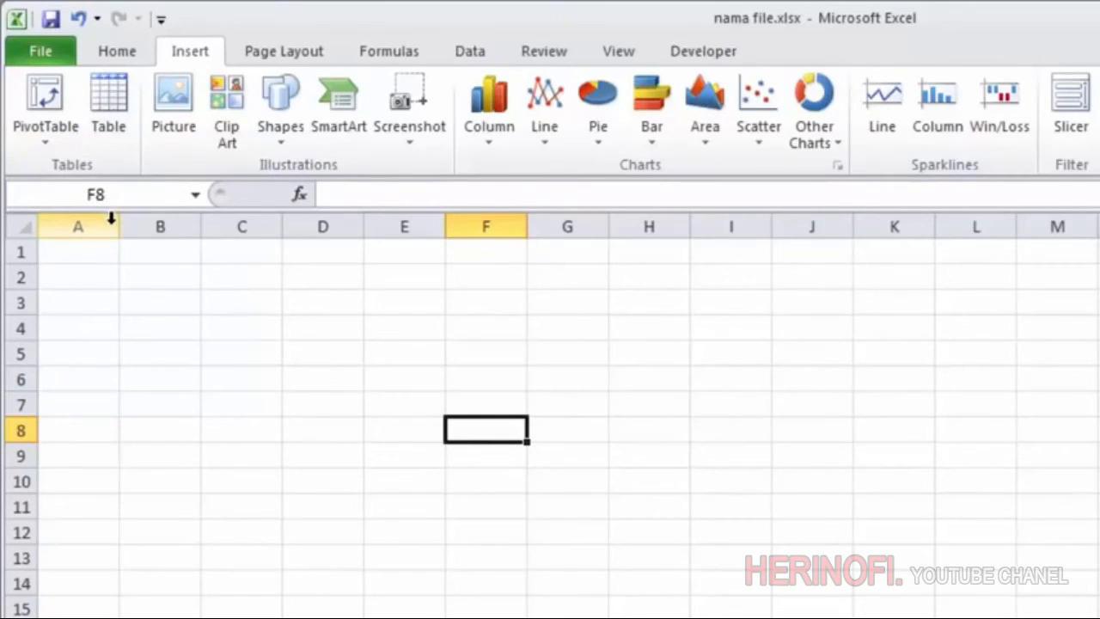
Insert a table over the range C4:G11 with the default settings.
left_click_drag(221, 326, 594, 508)
left_click(109, 96)
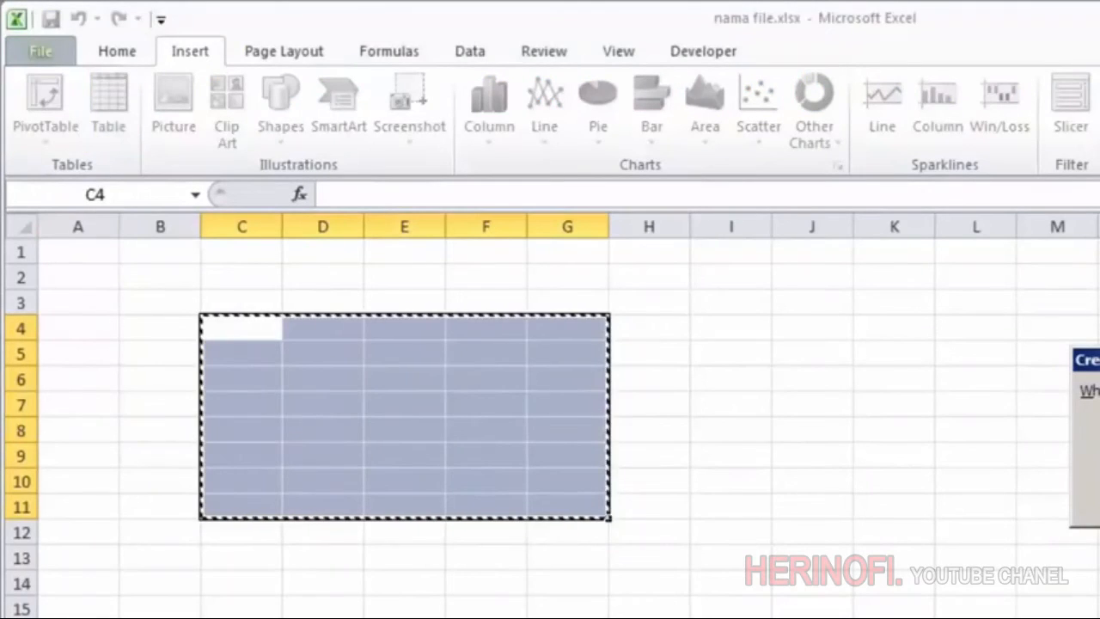
key("Return")
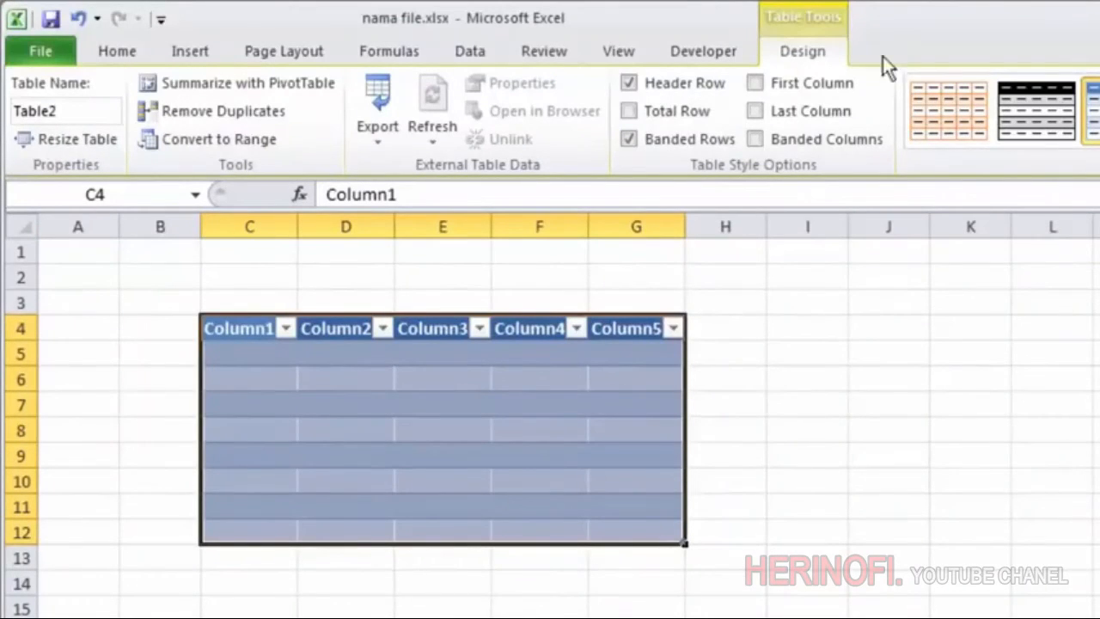
Examine the Shapes gallery among the Insert commands, with cell H6 selected.
left_click(703, 376)
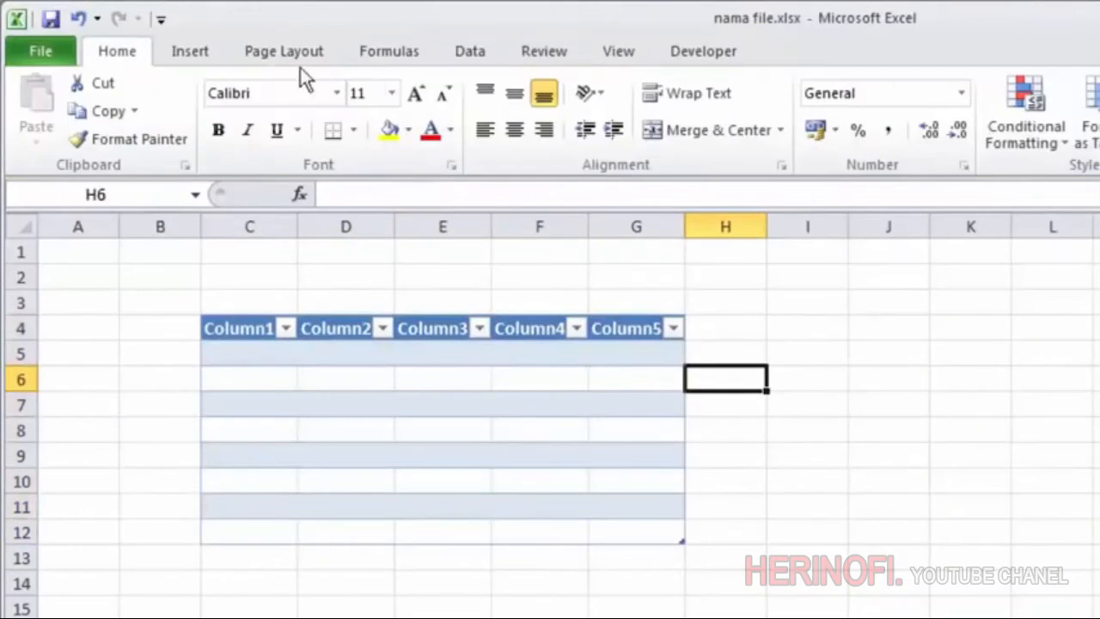
left_click(197, 53)
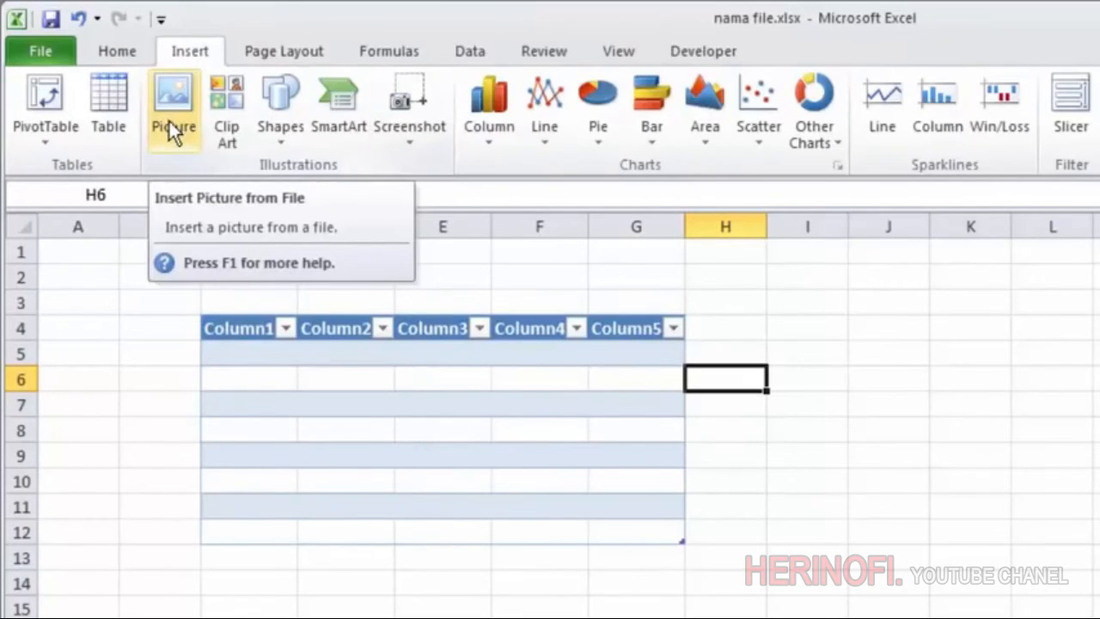
left_click(280, 135)
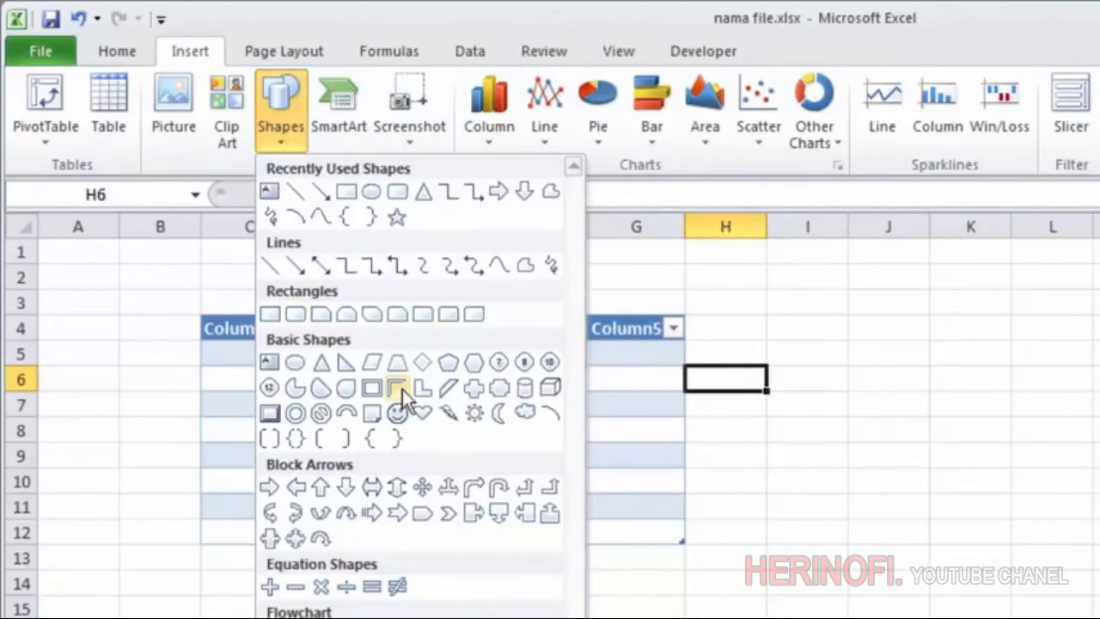
Insert a Horizontal Bullet List SmartArt graphic after previewing the Vertical Box List and Continuous Picture List layouts.
left_click(348, 128)
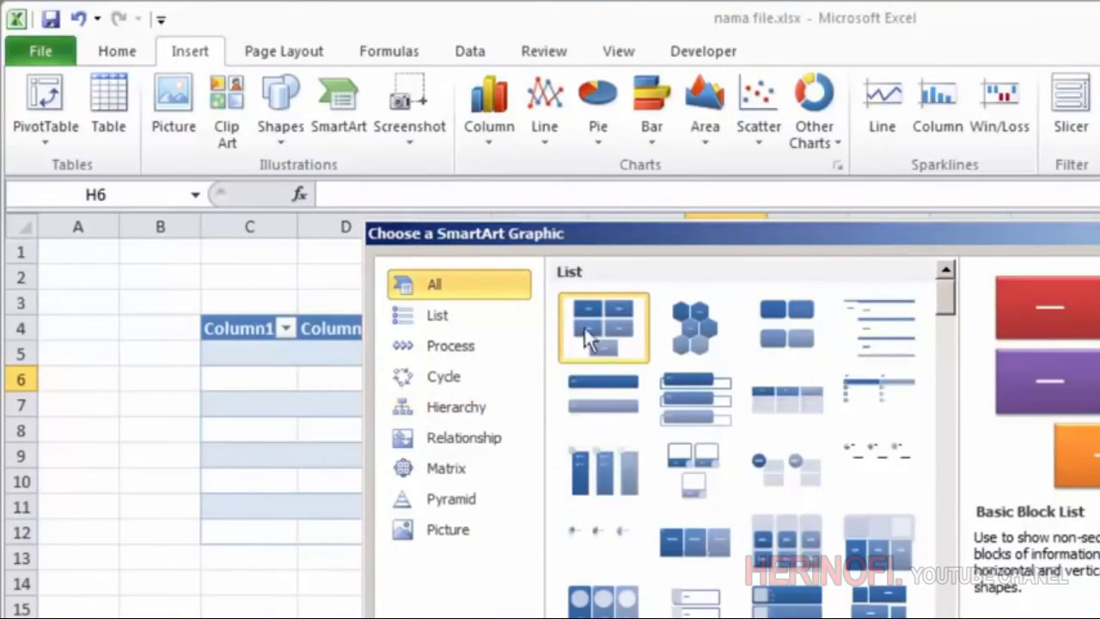
left_click(712, 399)
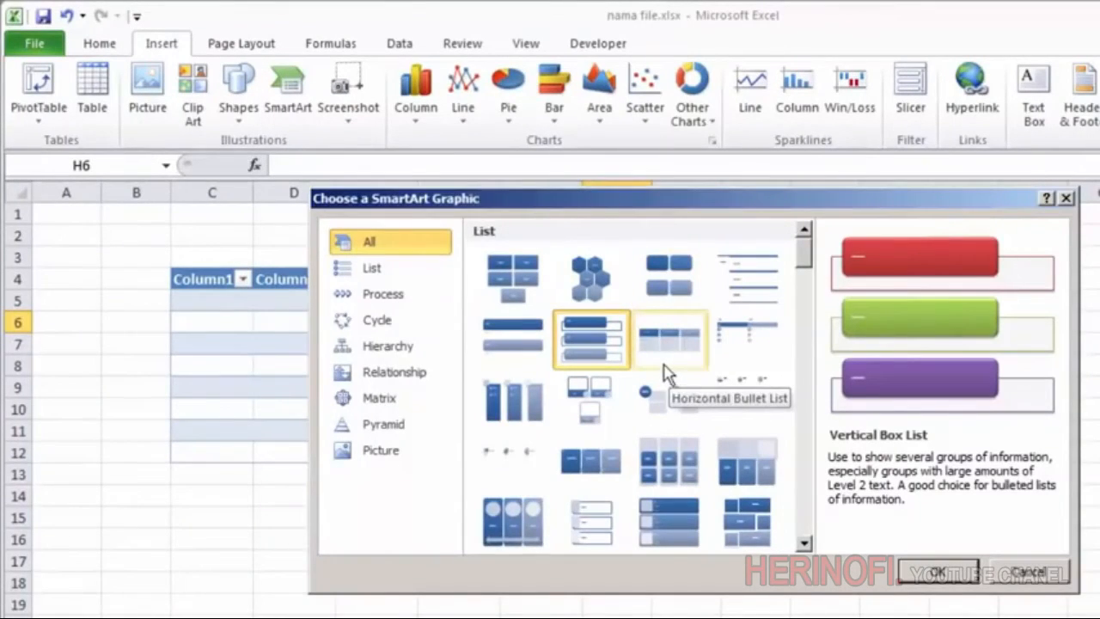
left_click(513, 519)
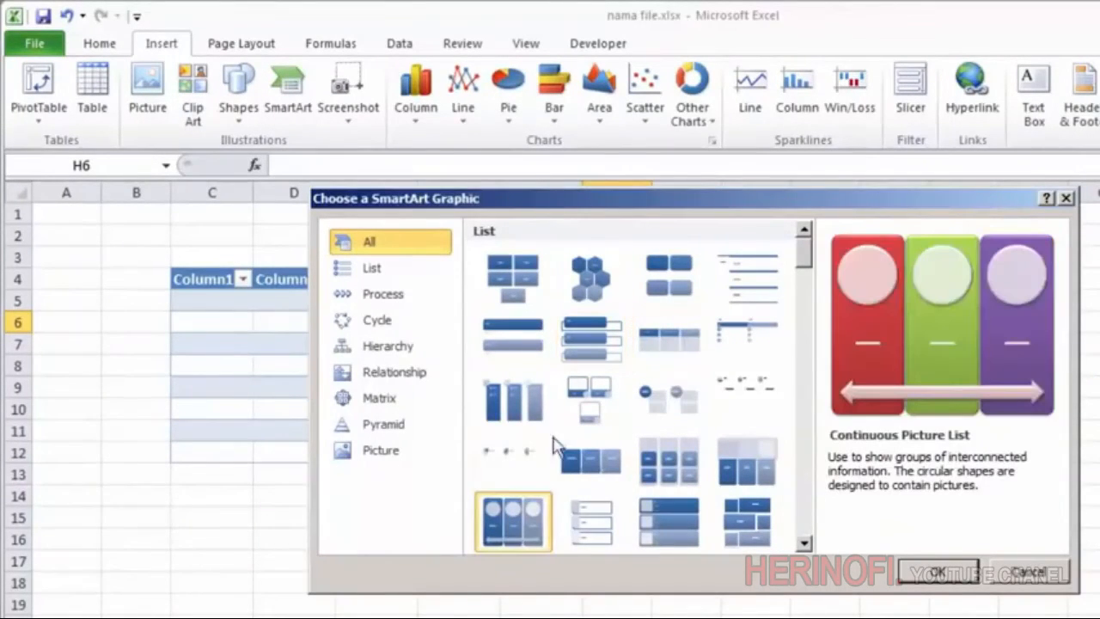
left_click(669, 337)
left_click(939, 571)
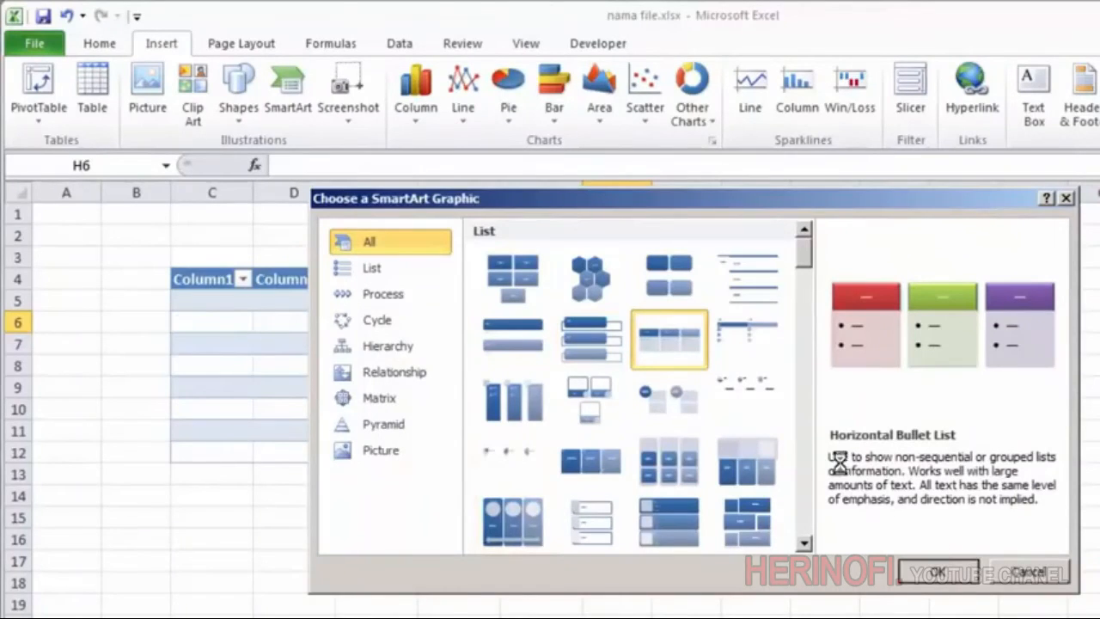
Place the SmartArt graphic beside the table from column H onward, keep its placeholder text, and deselect it by selecting cell K2.
left_click_drag(713, 319, 843, 293)
left_click(462, 358)
left_click(416, 381)
left_click(390, 402)
left_click(822, 236)
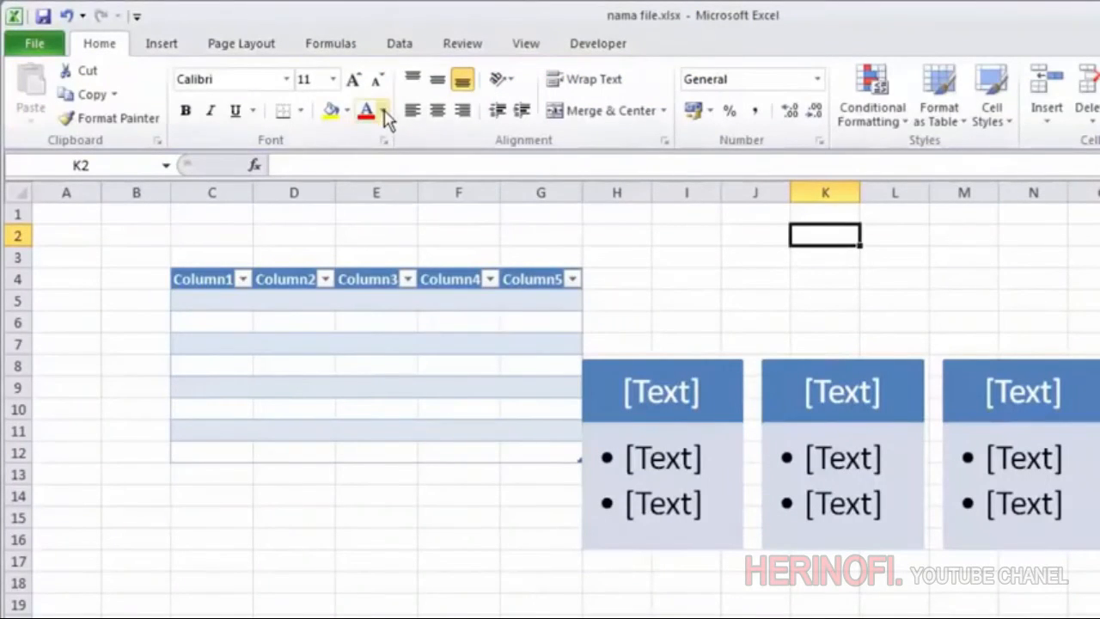
Examine the remaining Insert commands and the Page Layout options for orientation and paper size without applying any.
left_click(174, 44)
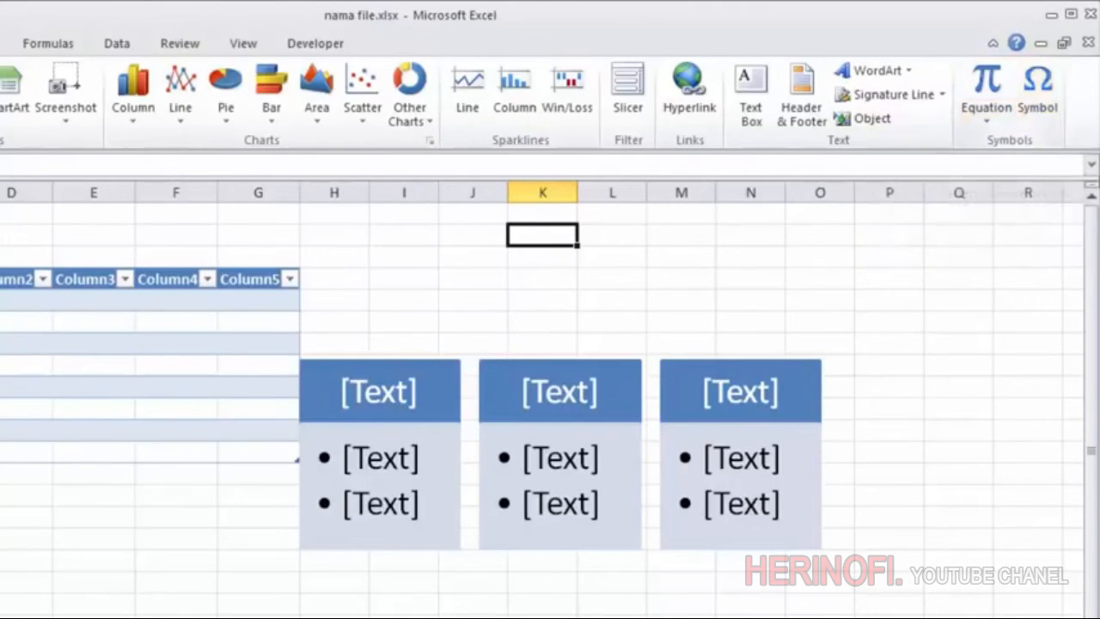
left_click(18, 43)
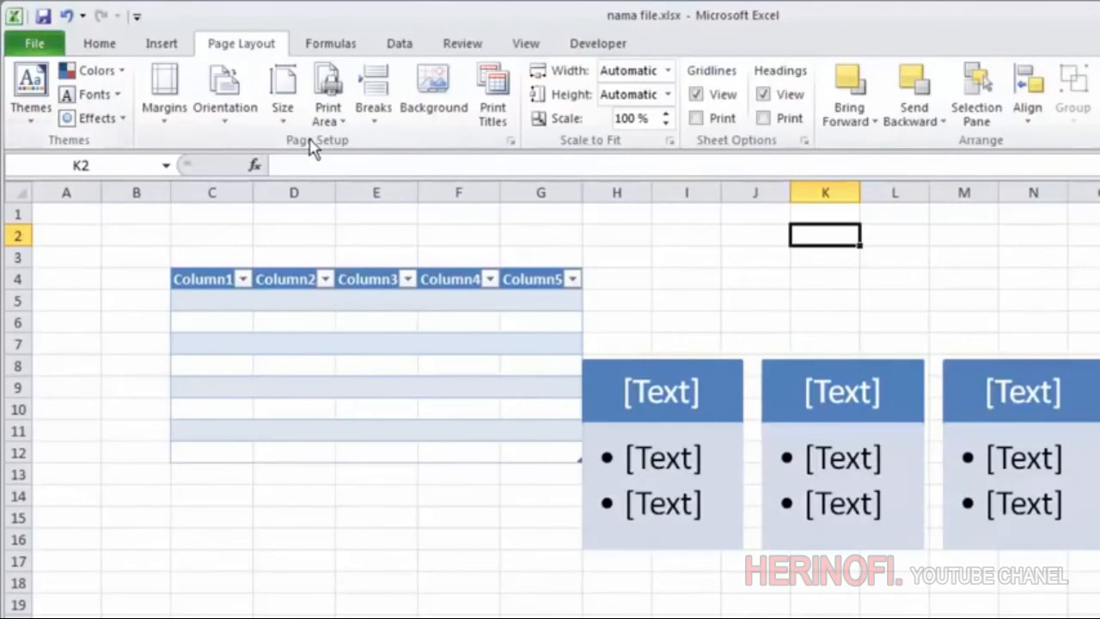
left_click(227, 116)
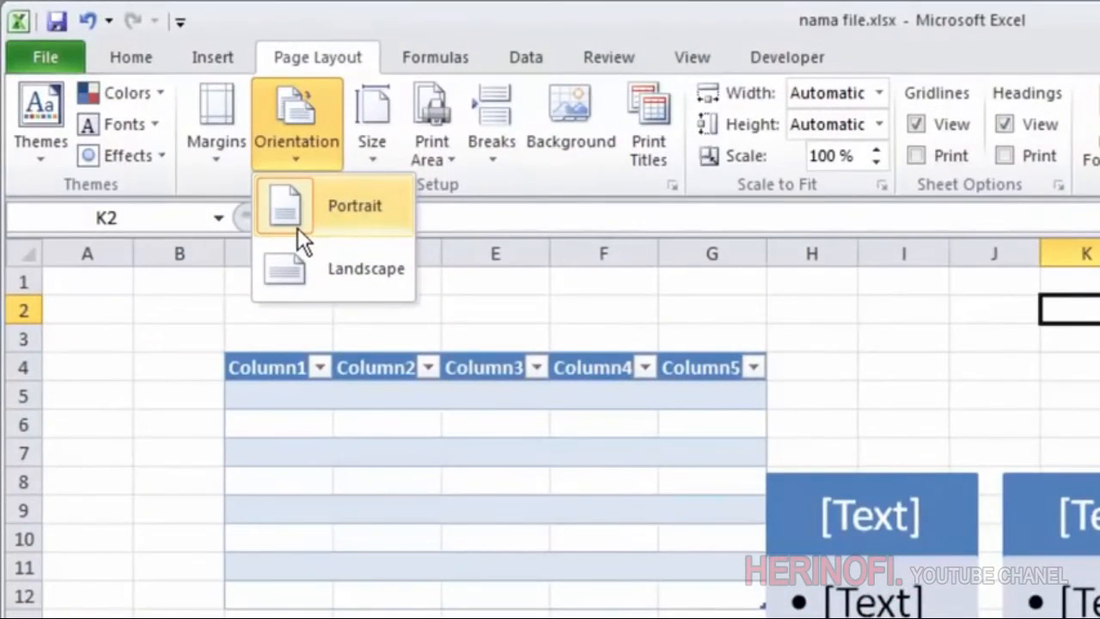
left_click(371, 146)
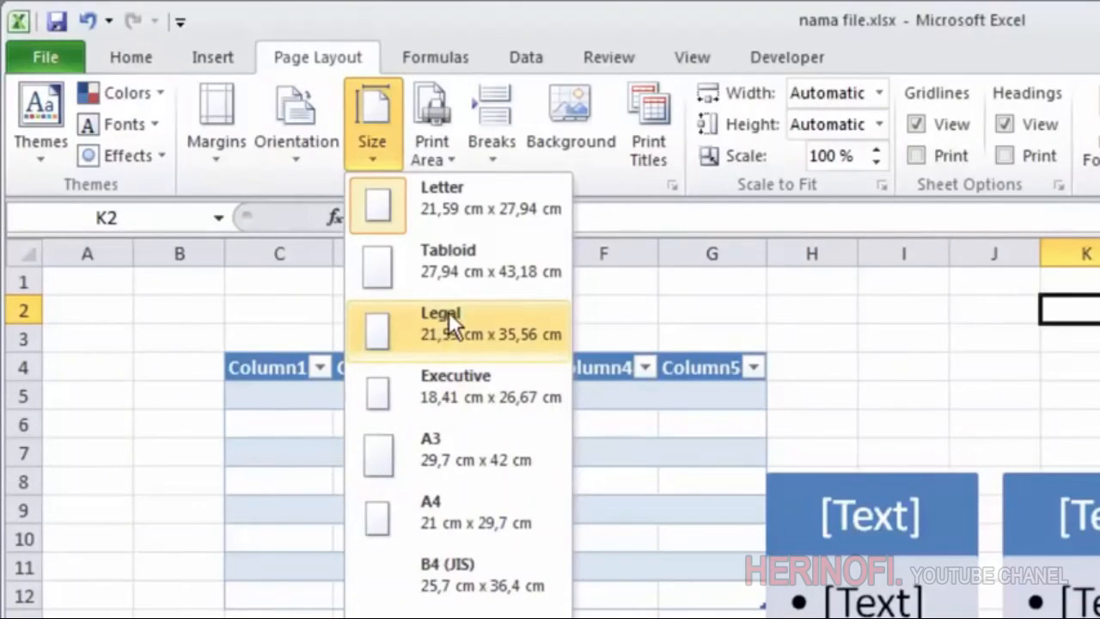
left_click(795, 331)
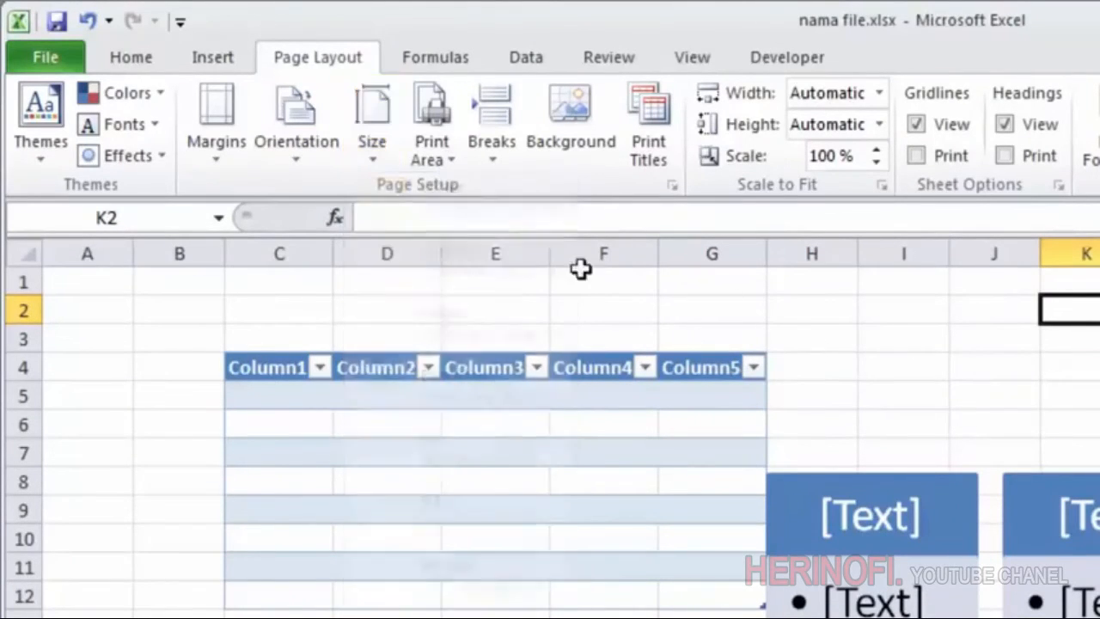
Examine the Print Area options with the table range C4:G12 selected, without choosing one.
left_click(427, 163)
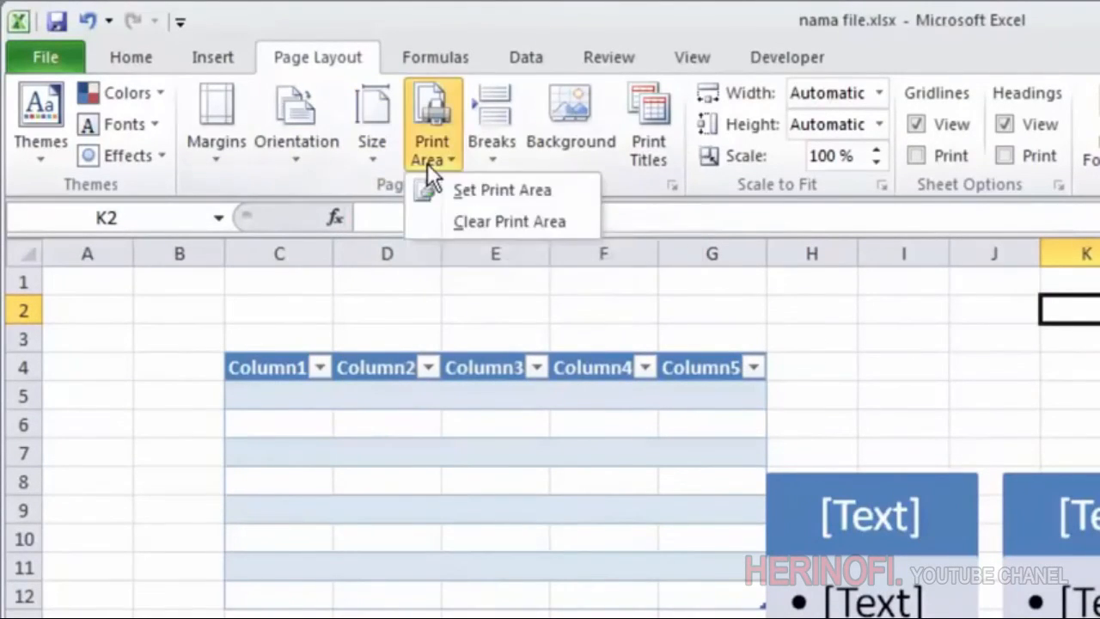
left_click(343, 581)
left_click_drag(268, 381, 739, 602)
left_click(443, 148)
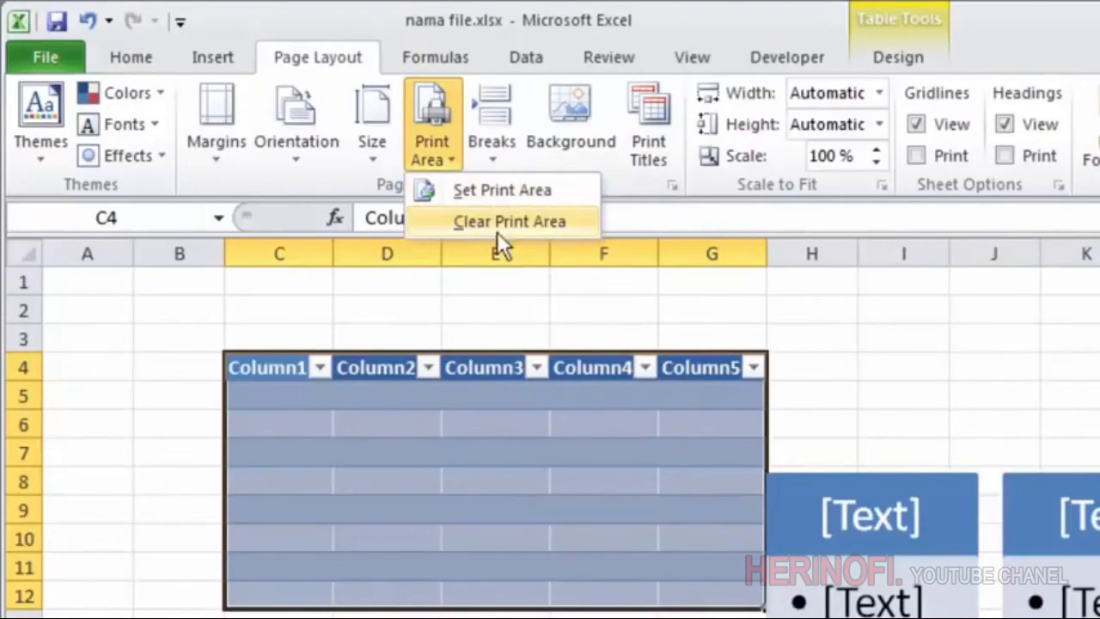
Insert page breaks at cell C4 of the selected table range and select cell A1.
left_click(491, 153)
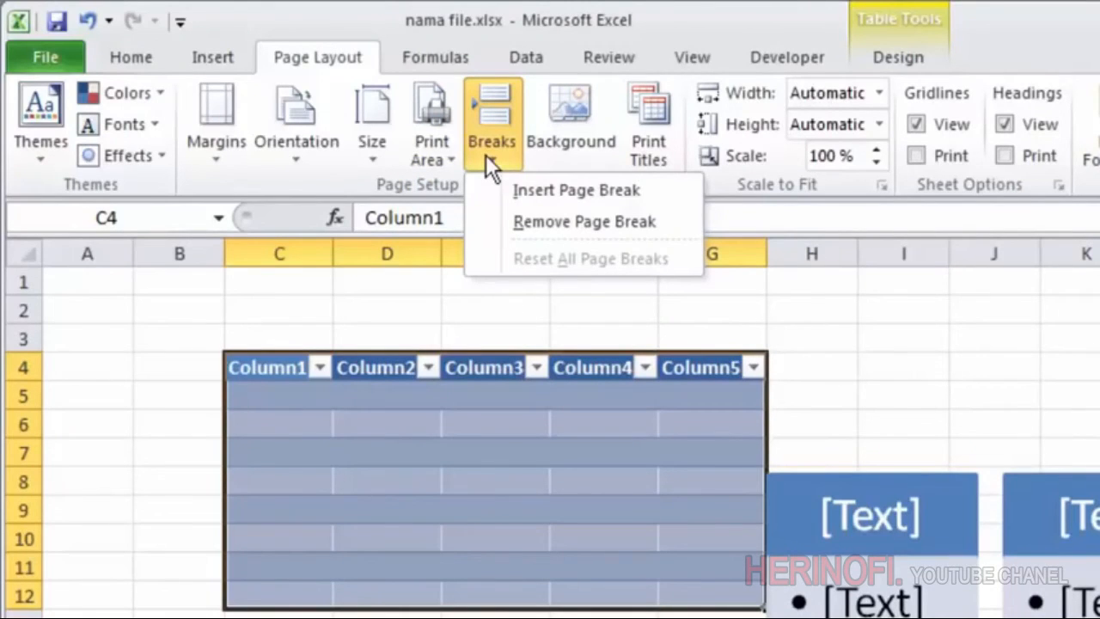
left_click(570, 190)
left_click(603, 618)
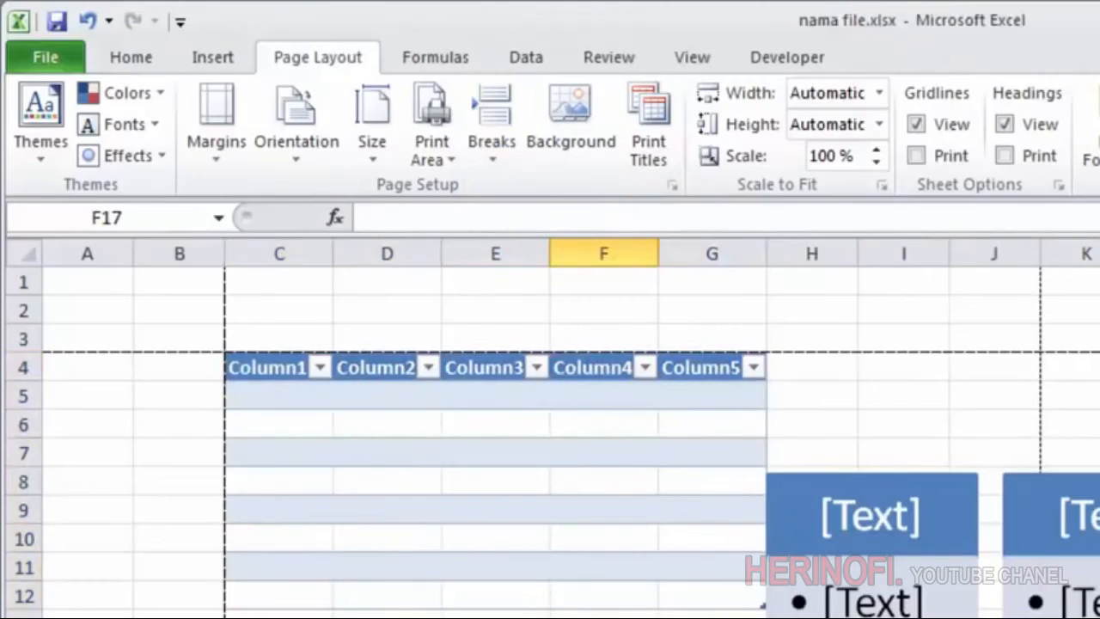
left_click(121, 293)
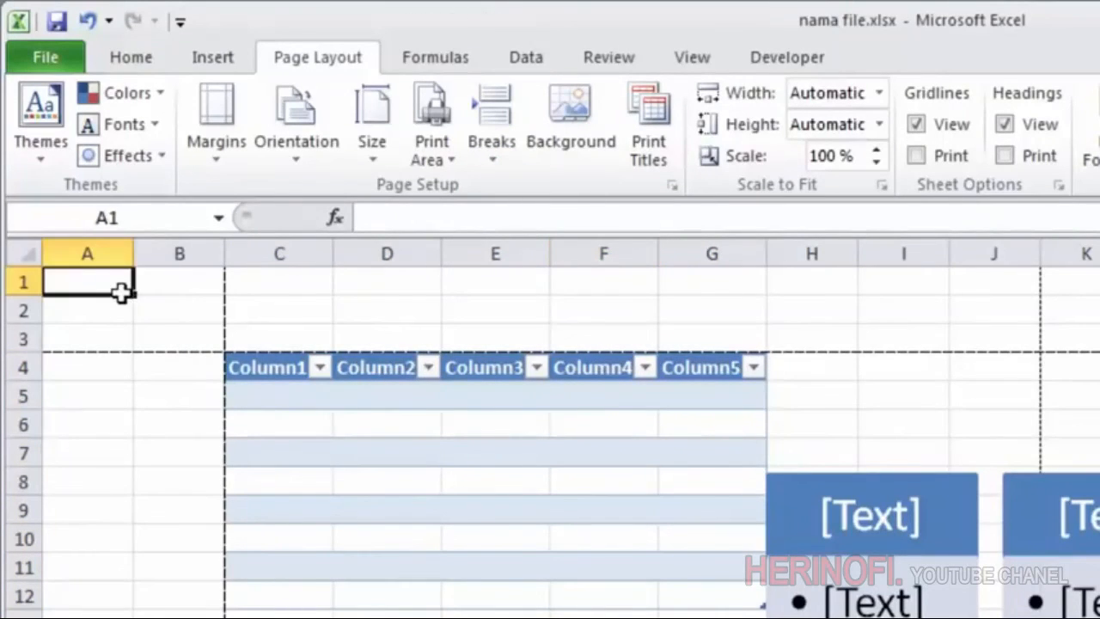
Clear the print area and reset all page breaks on the sheet, with cell E2 selected.
left_click(542, 314)
left_click(497, 157)
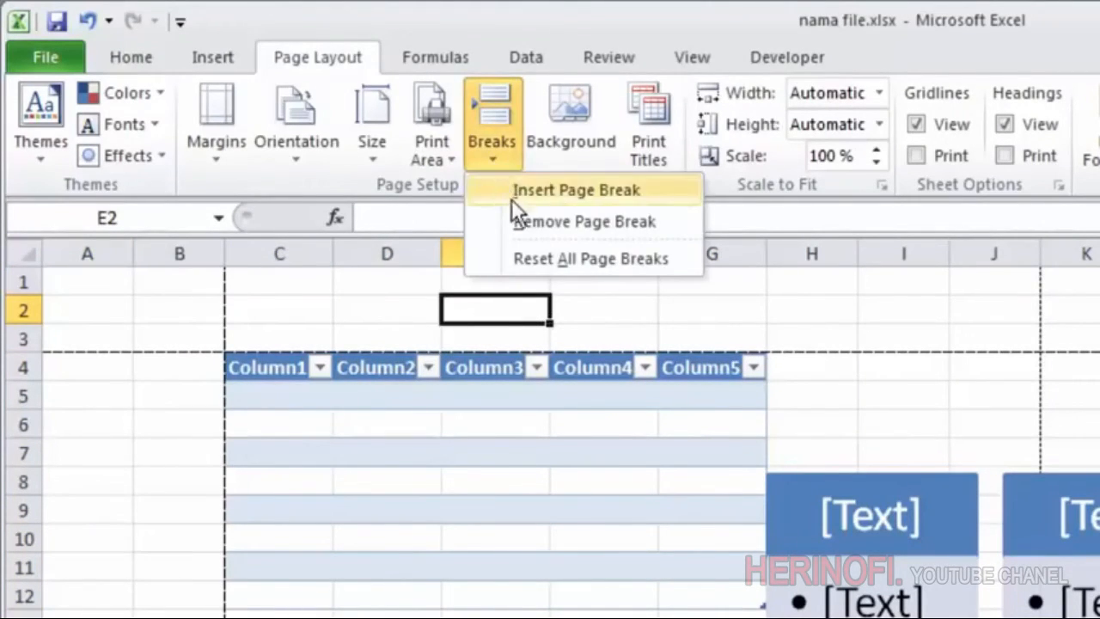
left_click(452, 149)
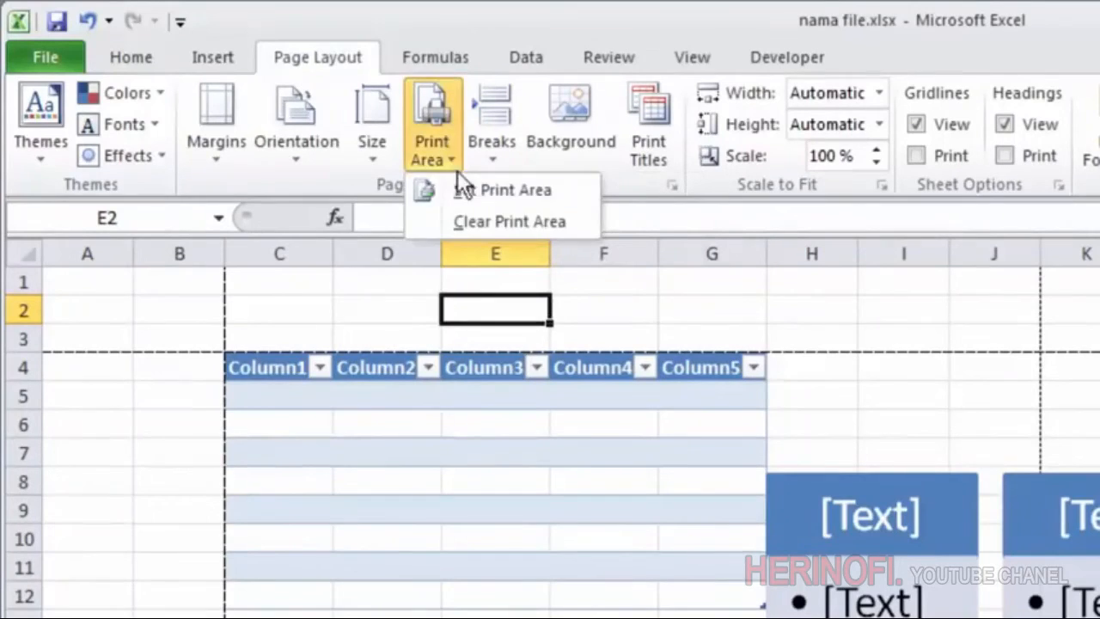
left_click(484, 216)
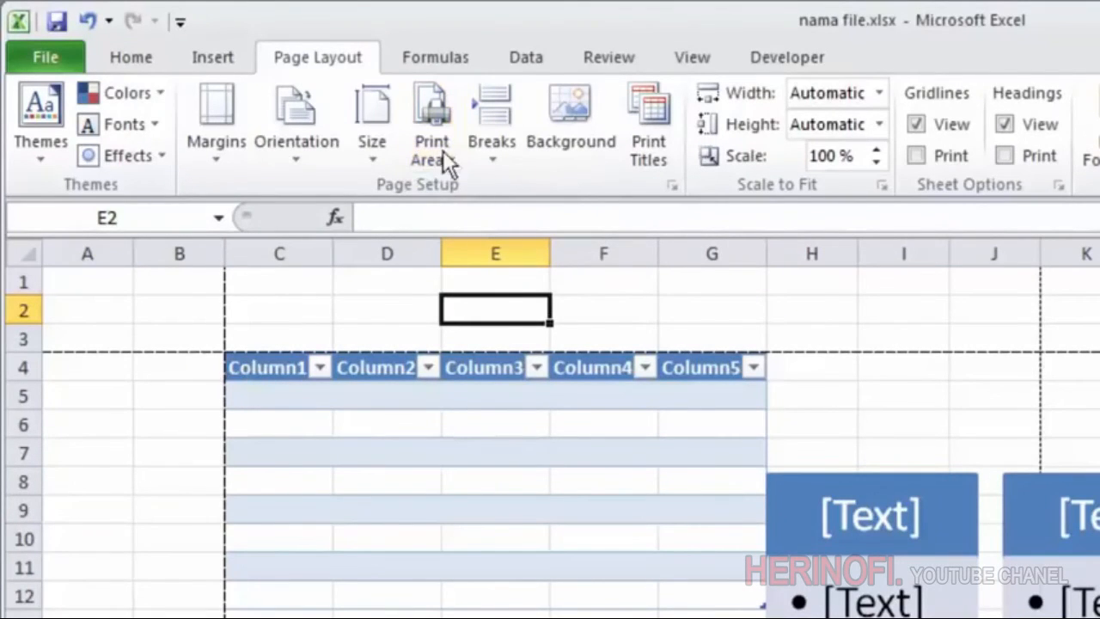
left_click(488, 145)
left_click(553, 256)
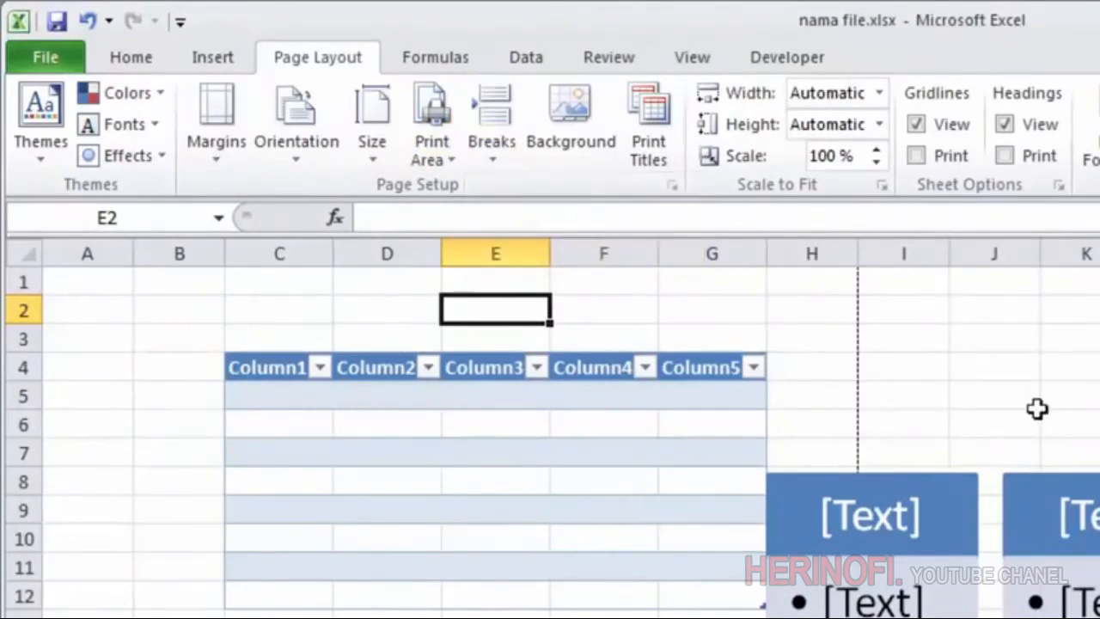
Examine the pictures offered for a sheet background without choosing one, and highlight the sheet area from A1 that a background covers.
left_click(1050, 367)
left_click(571, 138)
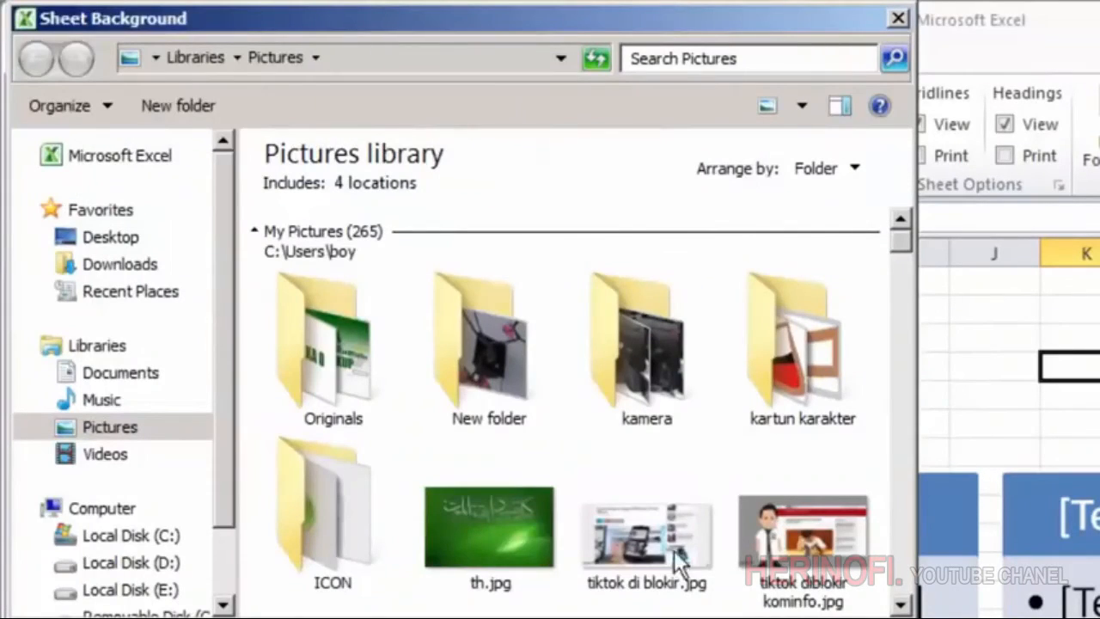
key("Escape")
left_click_drag(71, 278, 1093, 614)
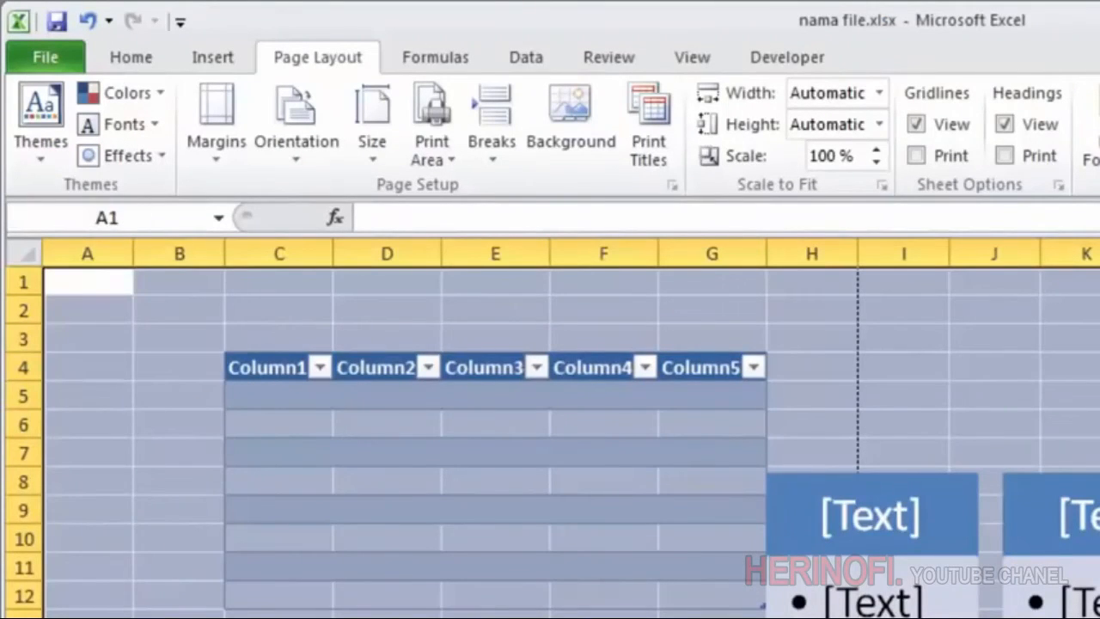
left_click(1064, 333)
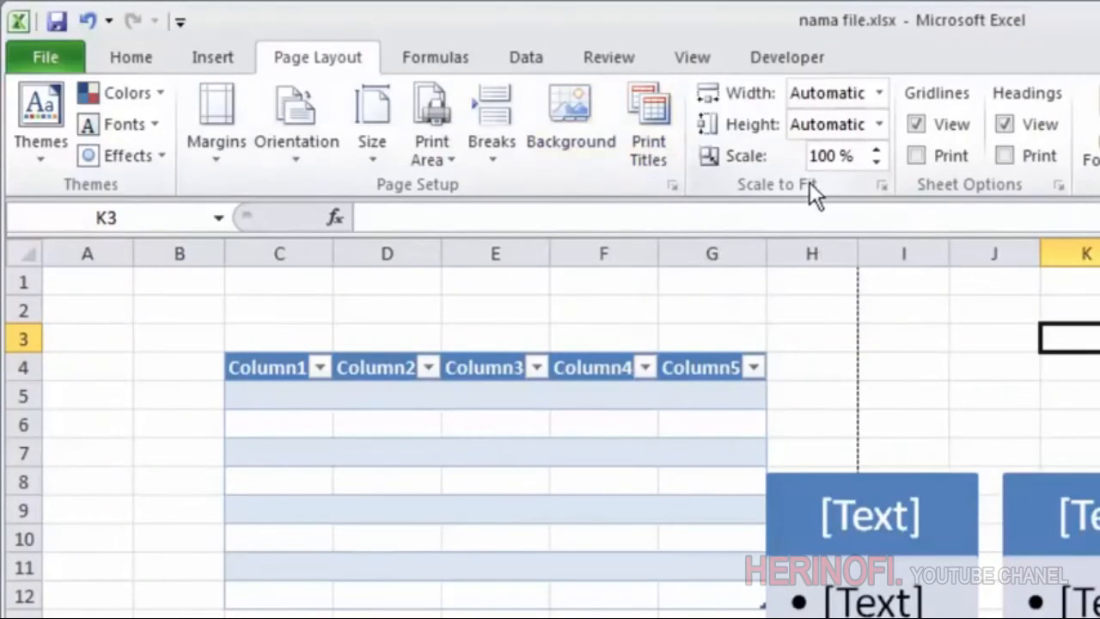
Hide the sheet's gridlines and show them again, with cell A1 selected.
left_click(937, 300)
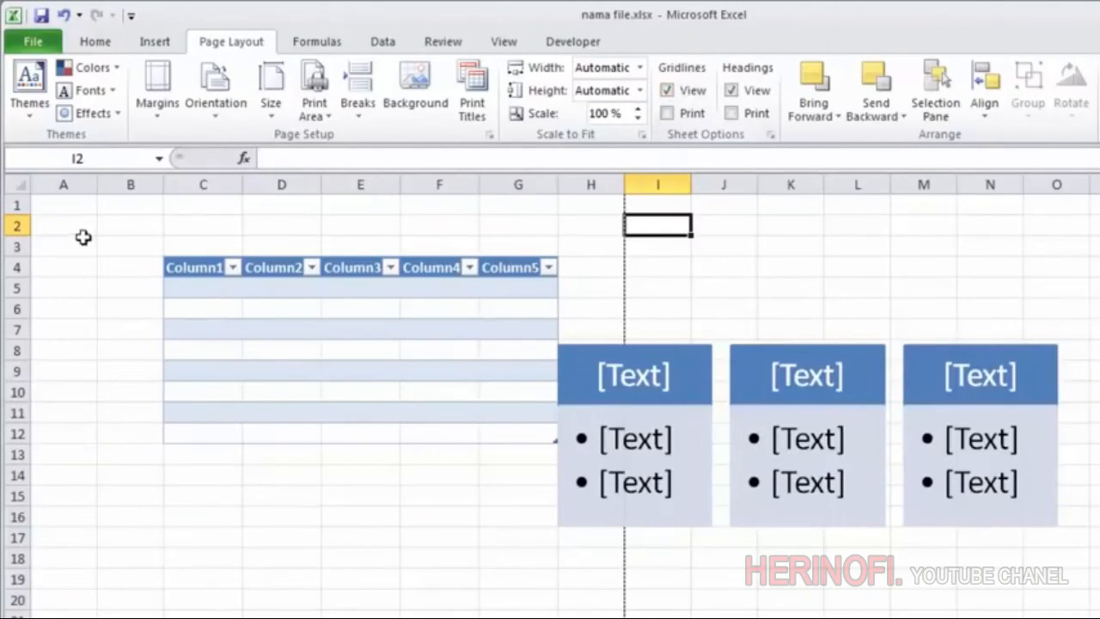
left_click(73, 204)
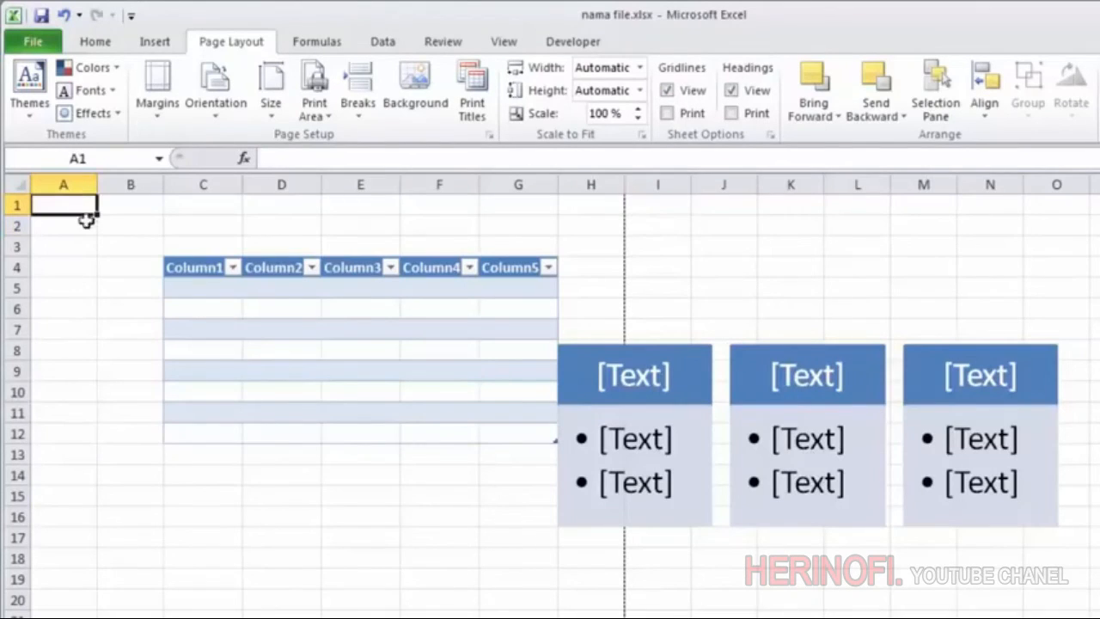
left_click(667, 91)
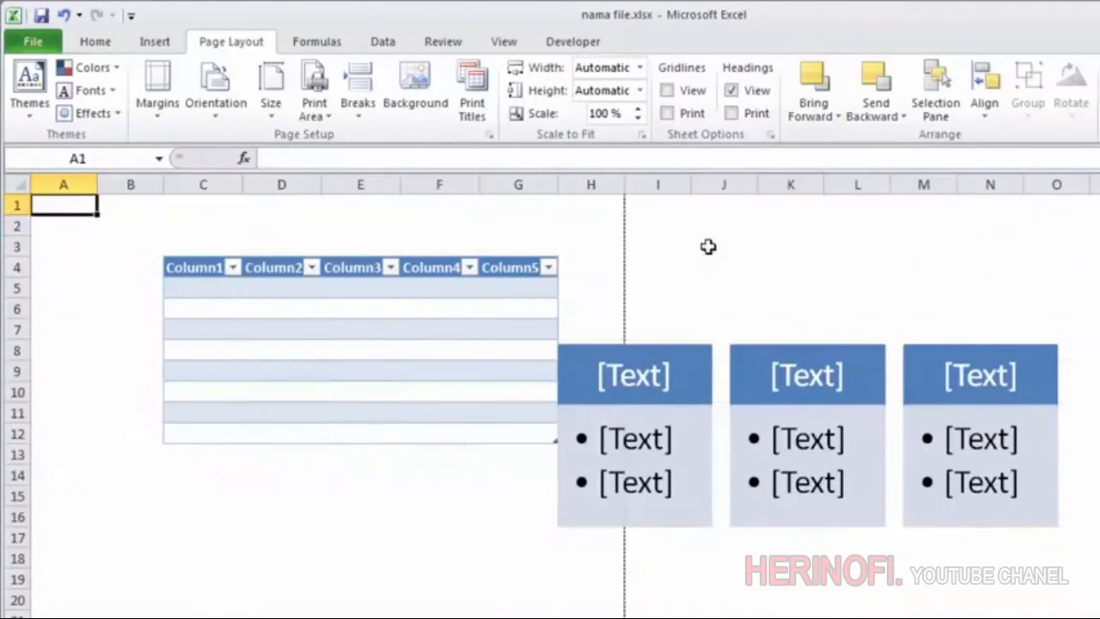
left_click(668, 91)
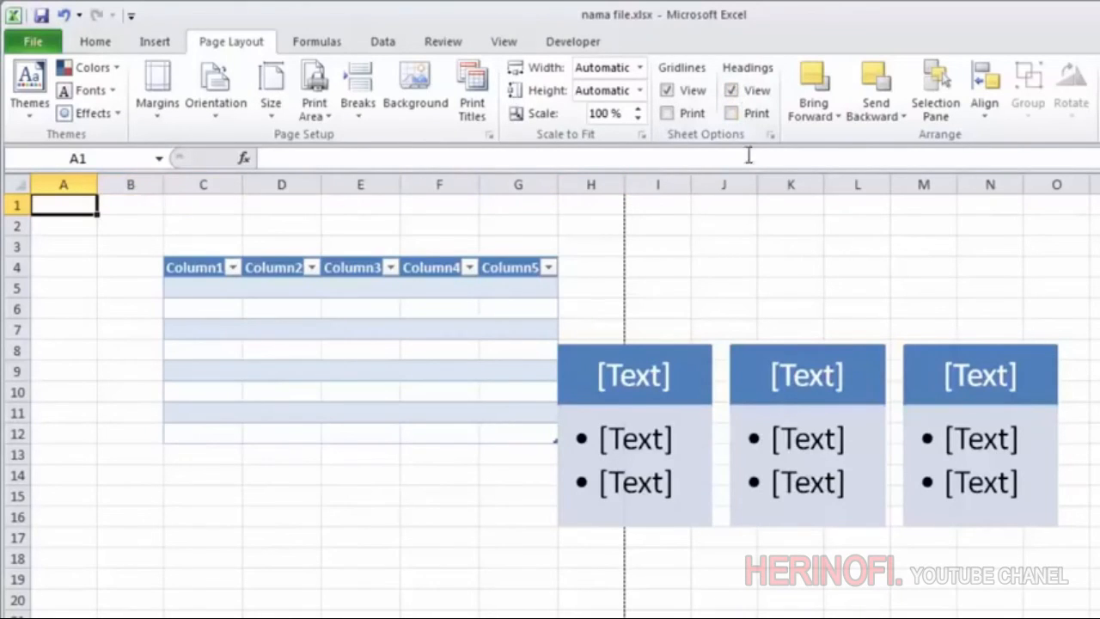
Toggle the display of the row and column headings off and on twice.
left_click(747, 93)
left_click(747, 91)
left_click(747, 92)
left_click(747, 91)
Examine the Arrange options, including Bring Forward, with and without the SmartArt graphic's first heading shape selected.
left_click(834, 116)
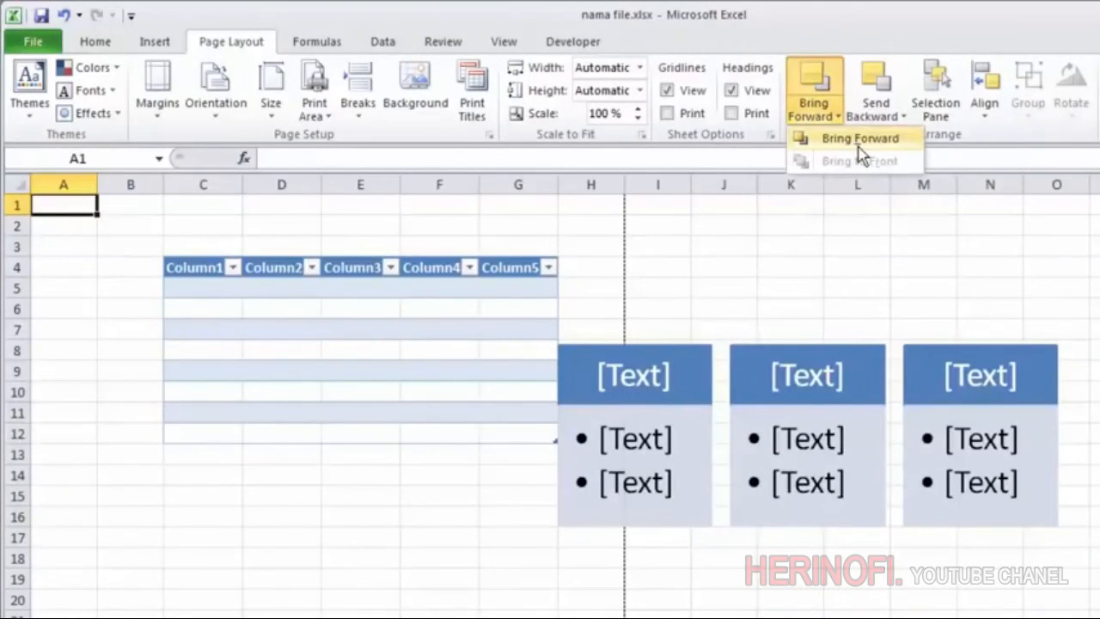
left_click(425, 365)
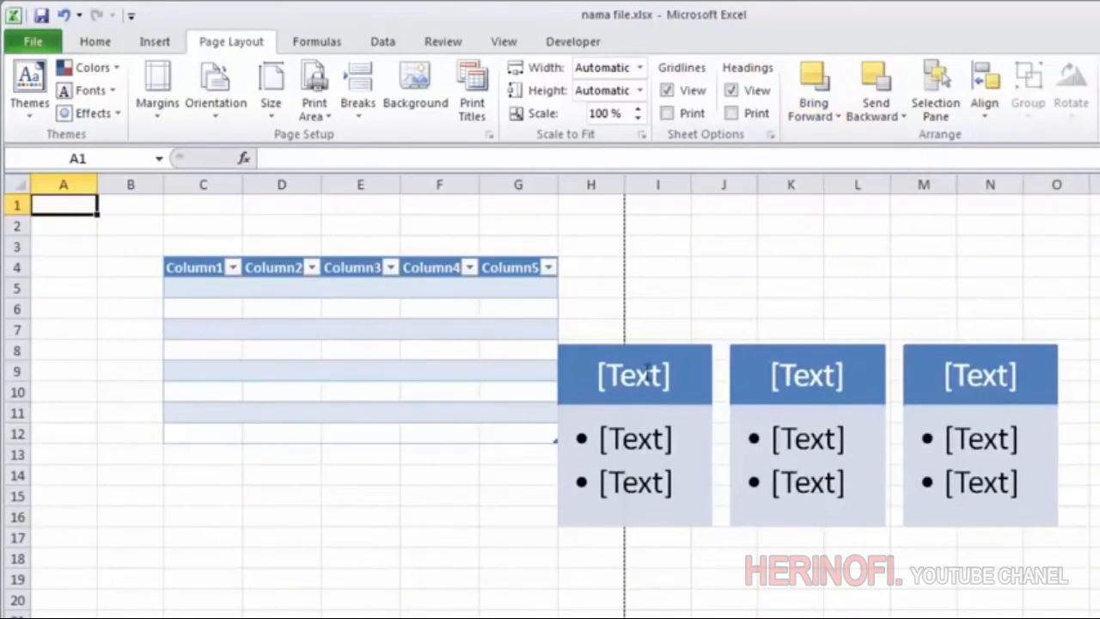
left_click(646, 372)
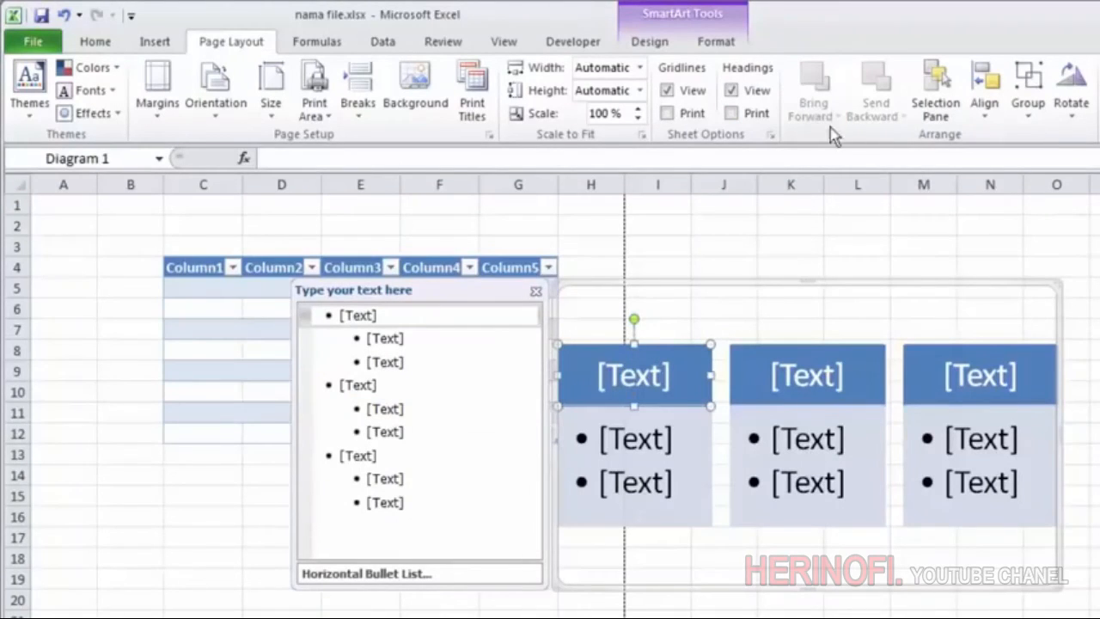
left_click(827, 225)
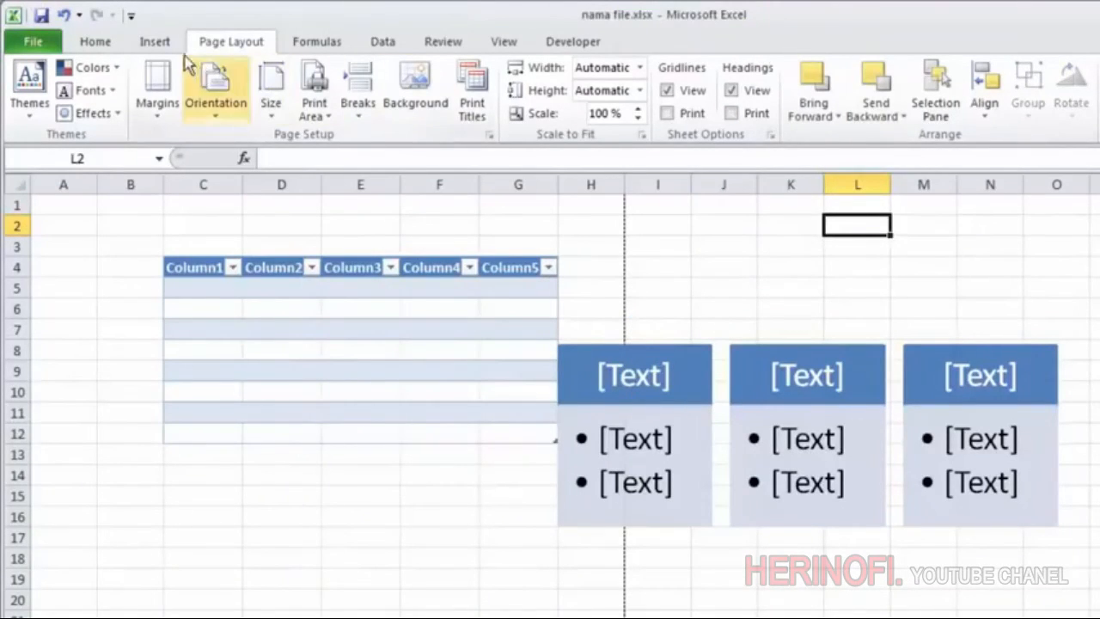
left_click(154, 41)
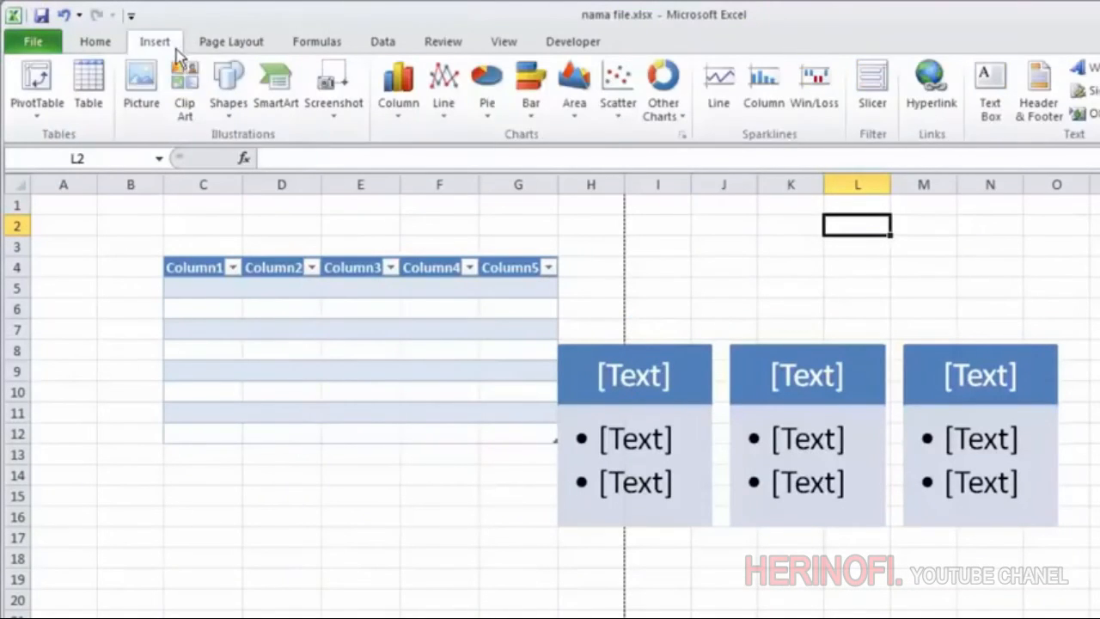
left_click(249, 42)
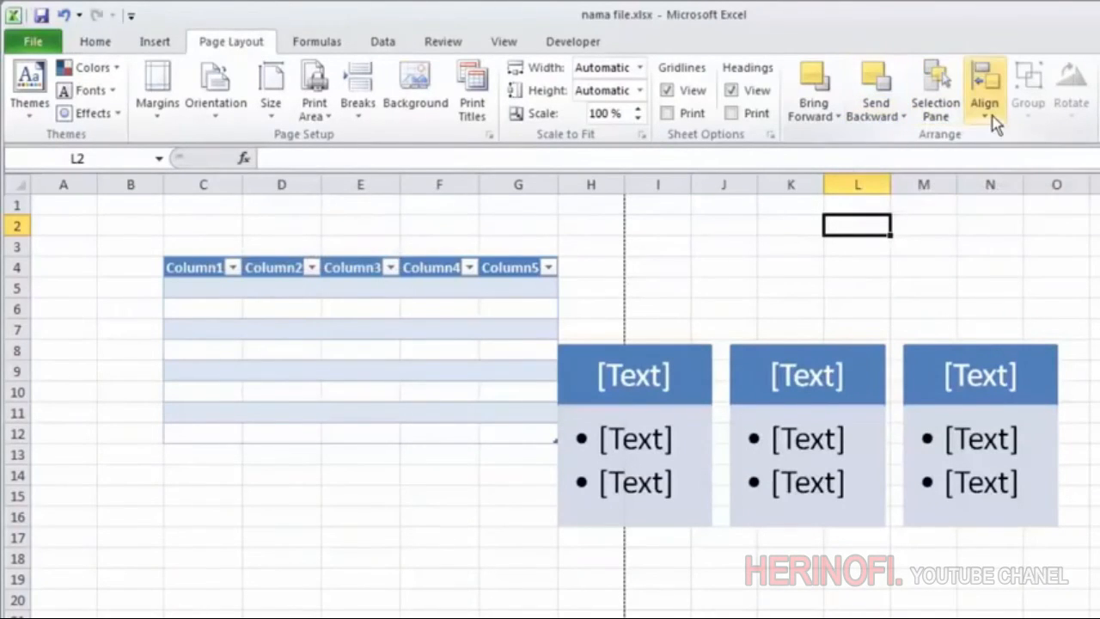
Examine the function library's Financial, Logical and Recently Used function lists without inserting any function.
left_click(331, 45)
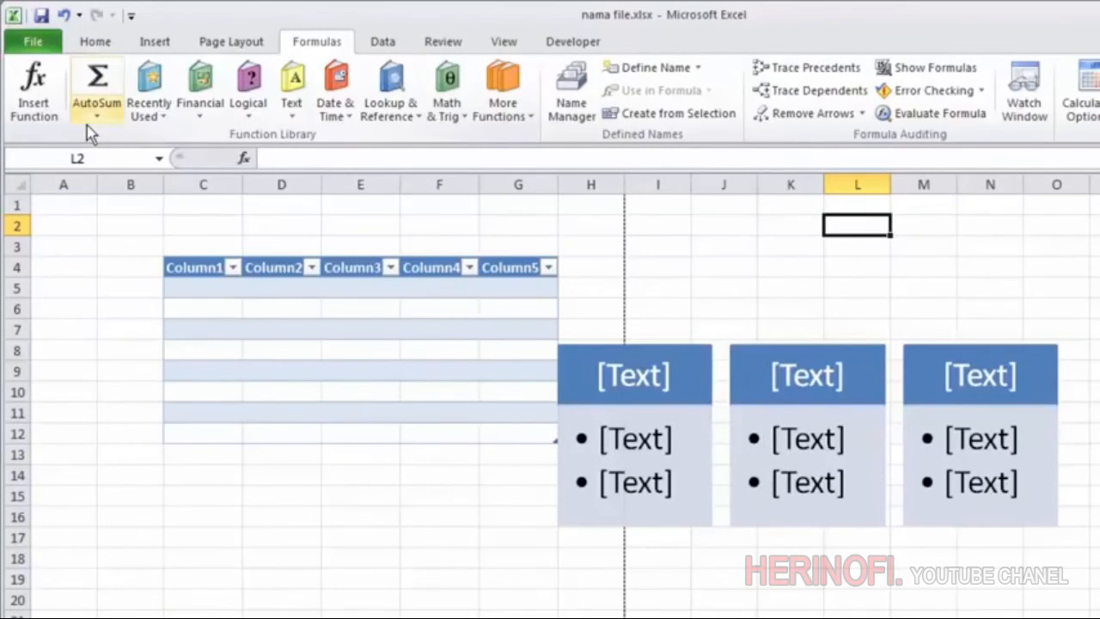
left_click(87, 244)
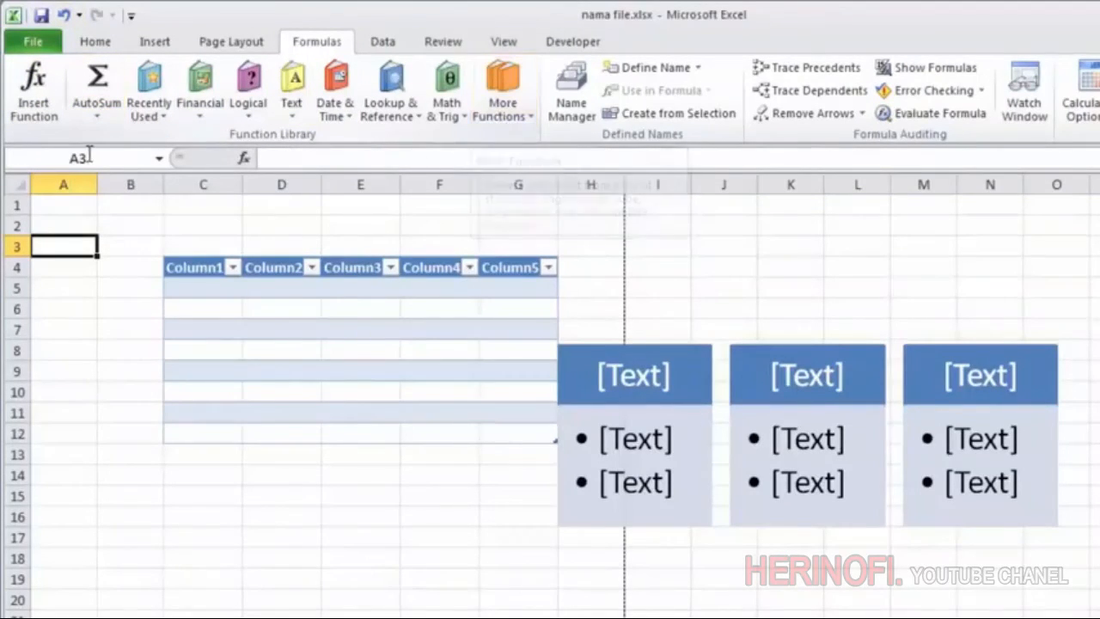
left_click(200, 111)
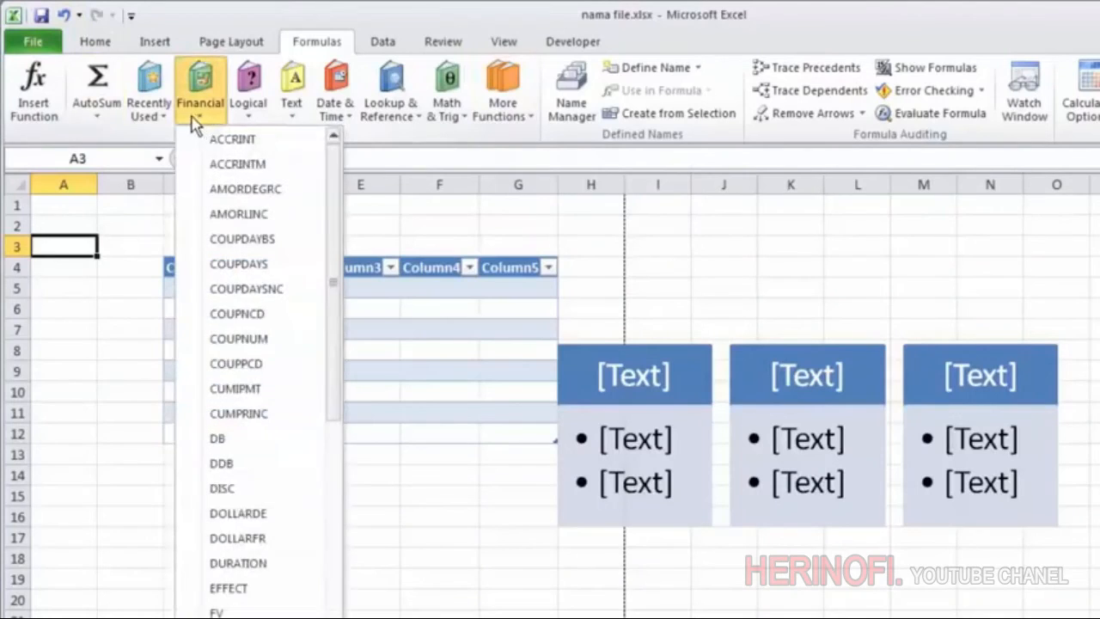
left_click_drag(333, 409, 361, 284)
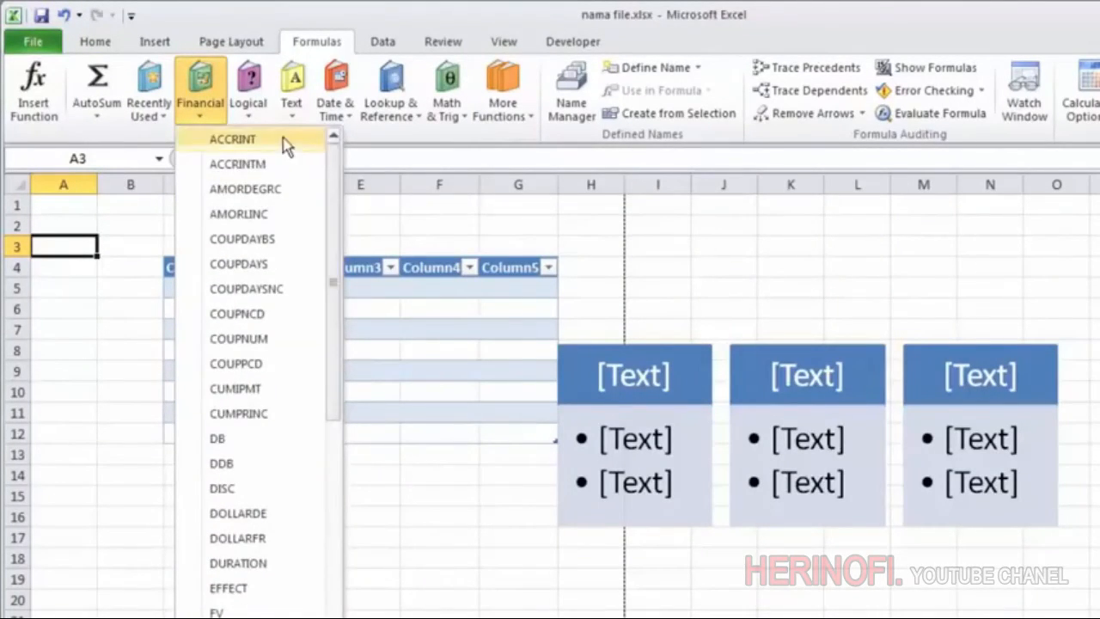
left_click(248, 95)
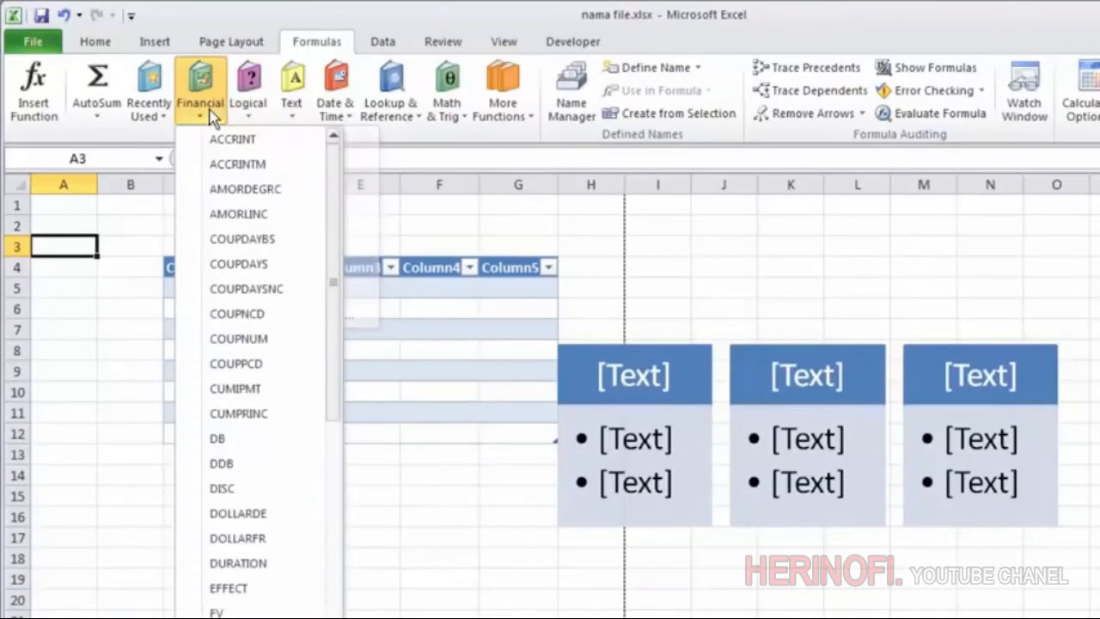
mouse_move(163, 121)
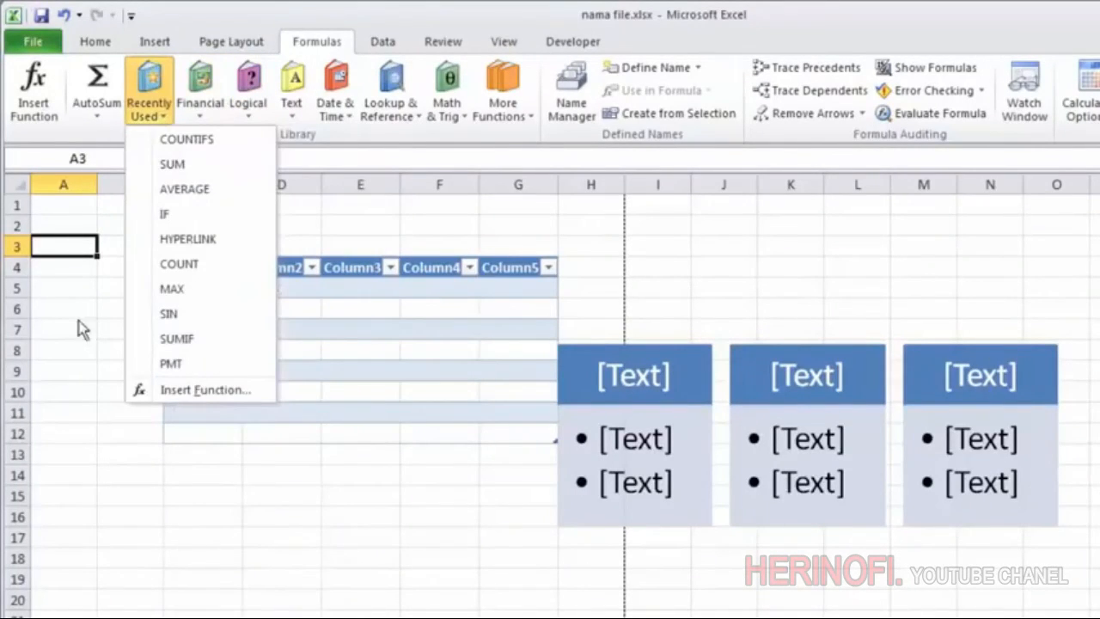
left_click(80, 361)
left_click(82, 331)
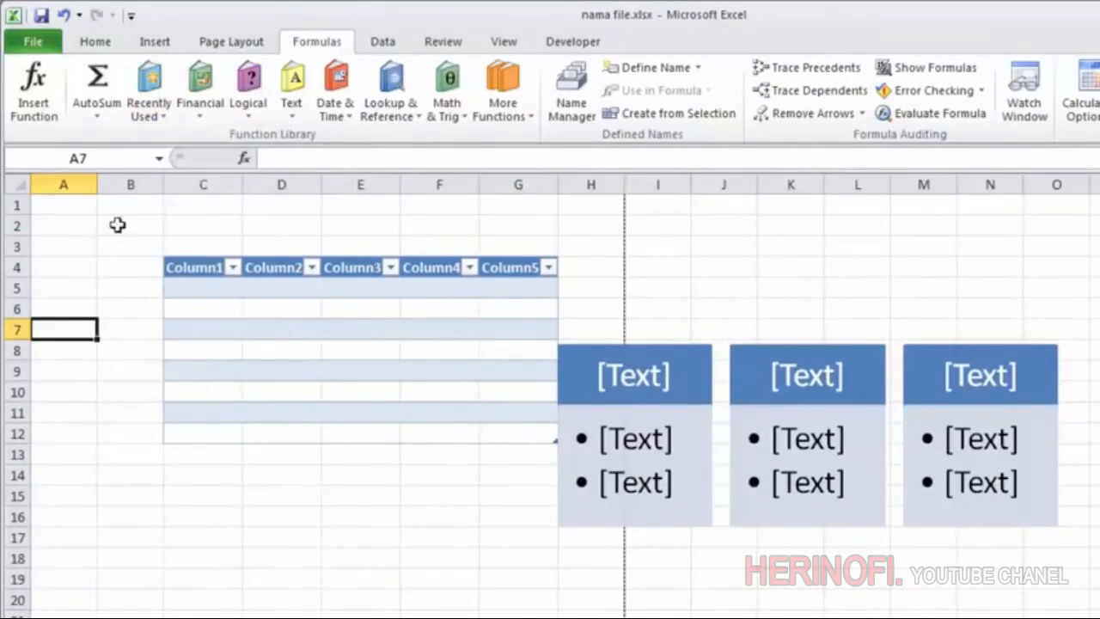
Examine the Text and Date & Time function lists and the More Functions categories without inserting any function.
left_click(291, 120)
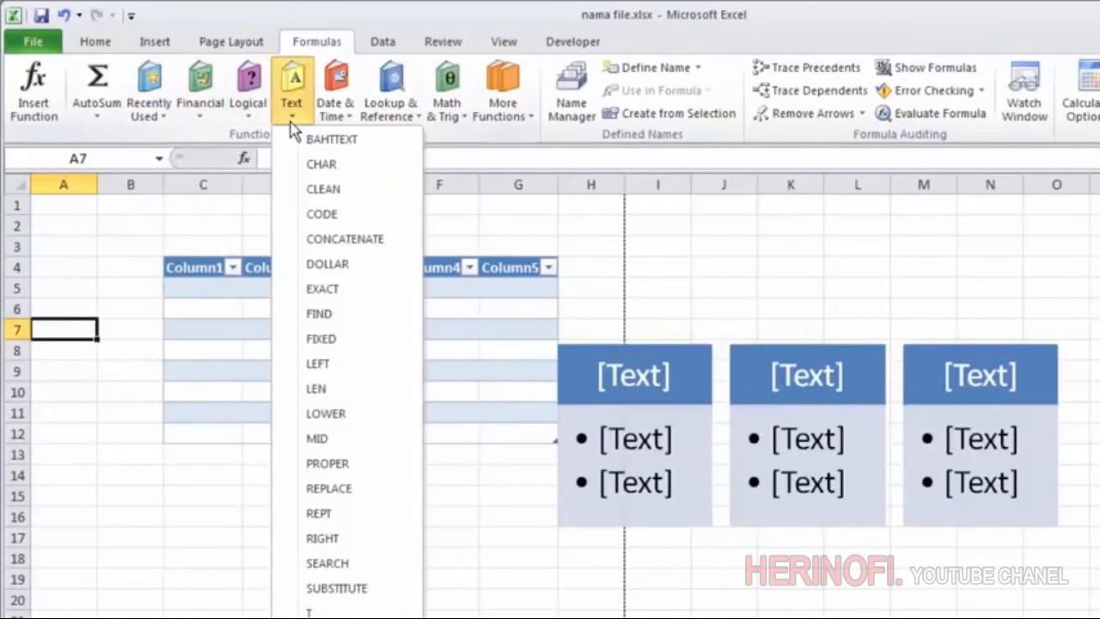
left_click(348, 120)
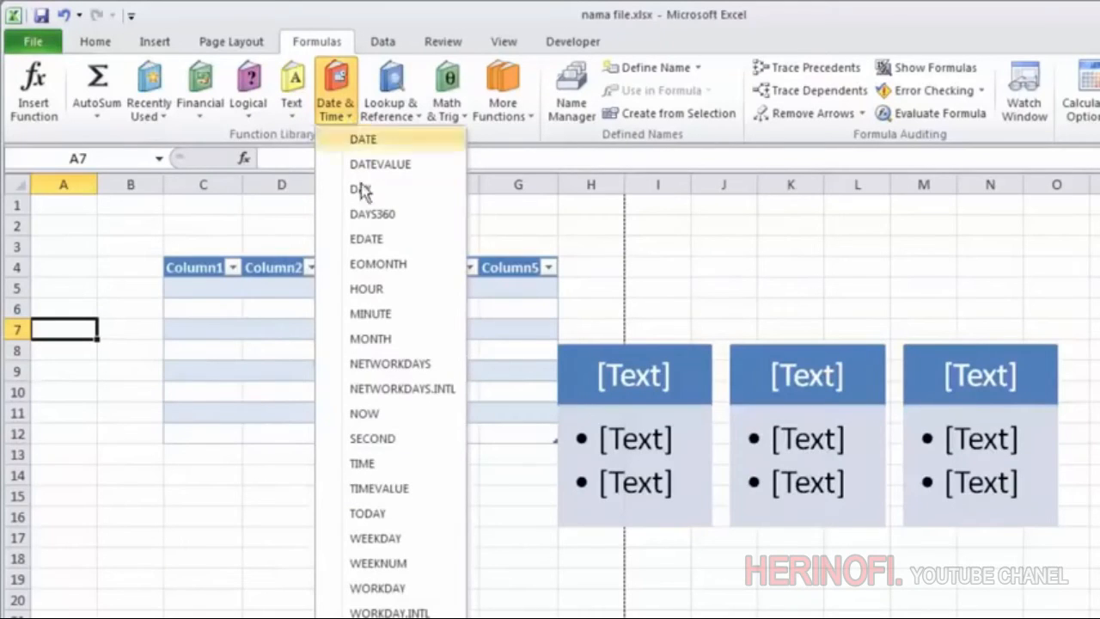
left_click(697, 220)
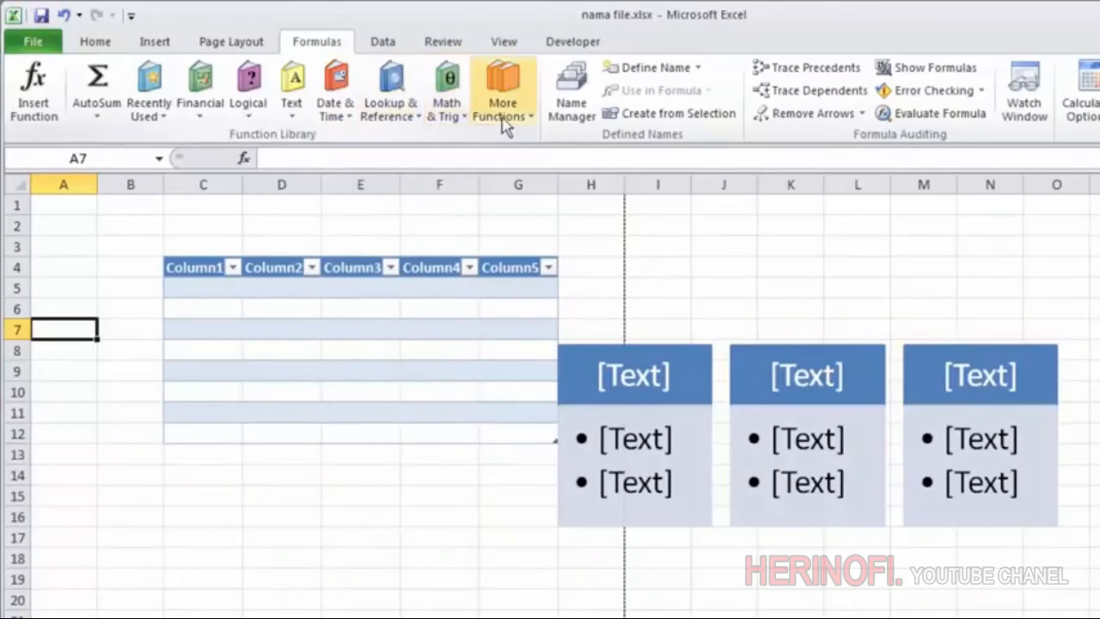
left_click(533, 125)
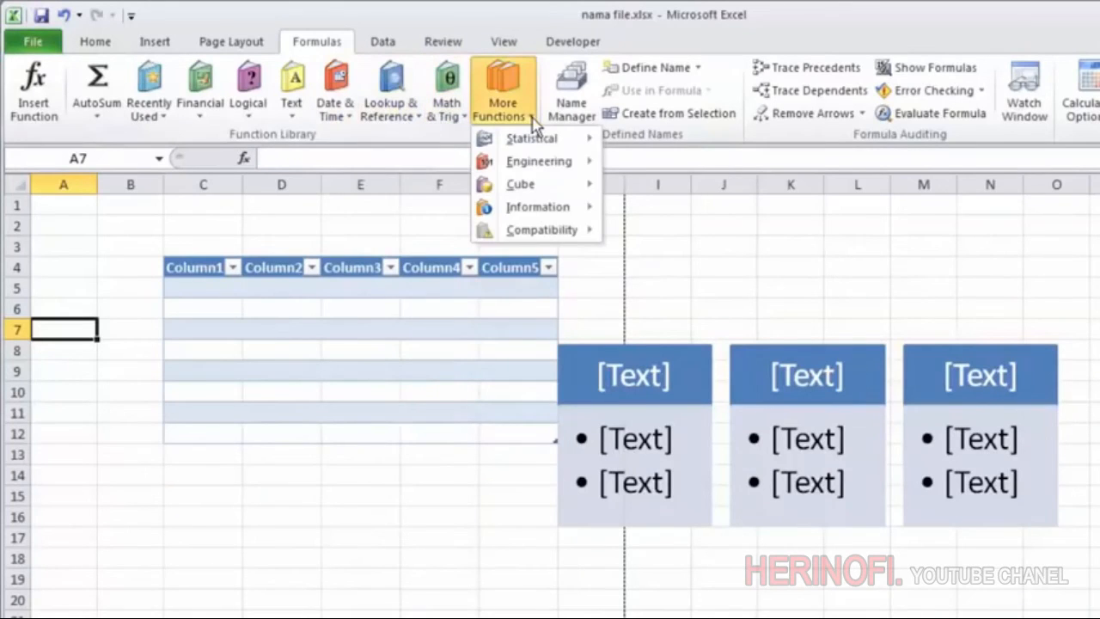
left_click(381, 240)
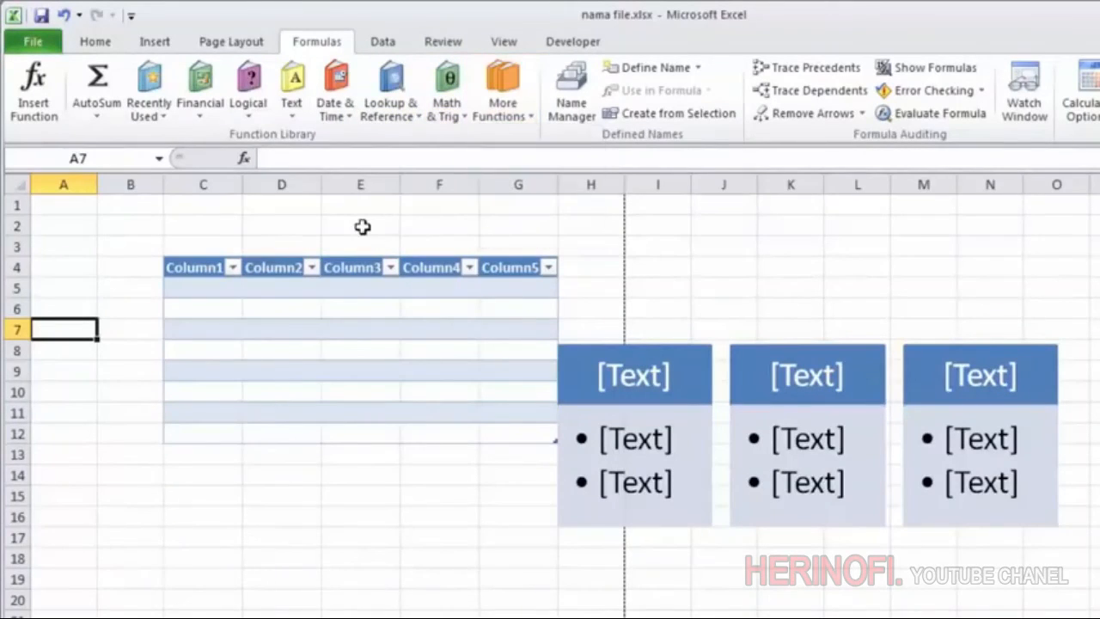
Examine the Table1 and Table2 entries in the Name Manager, then close it without changes.
left_click(577, 109)
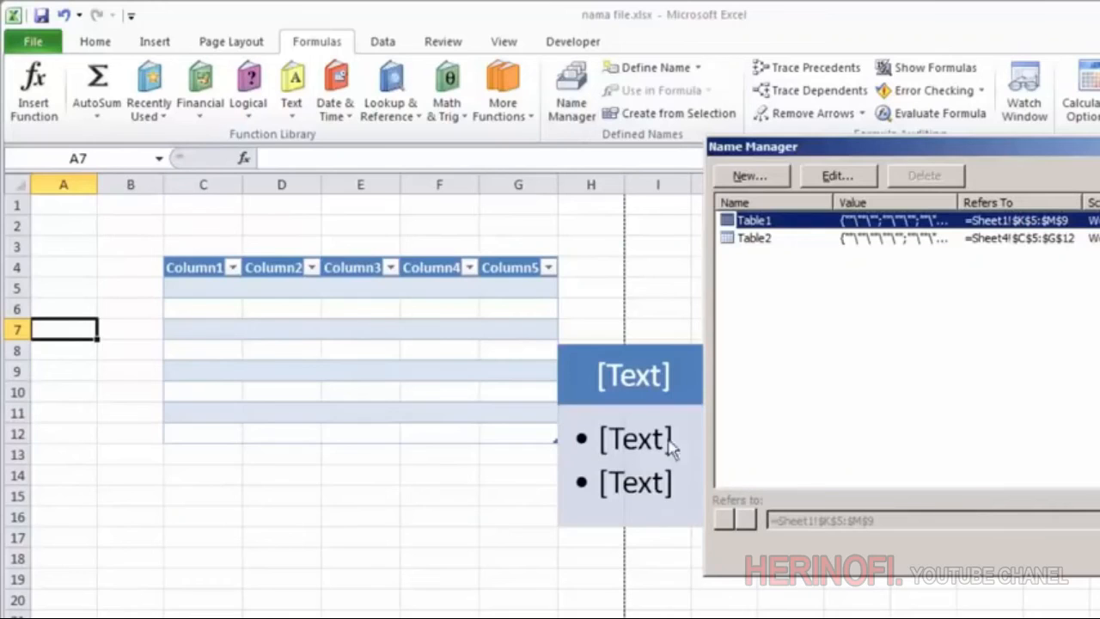
left_click(759, 239)
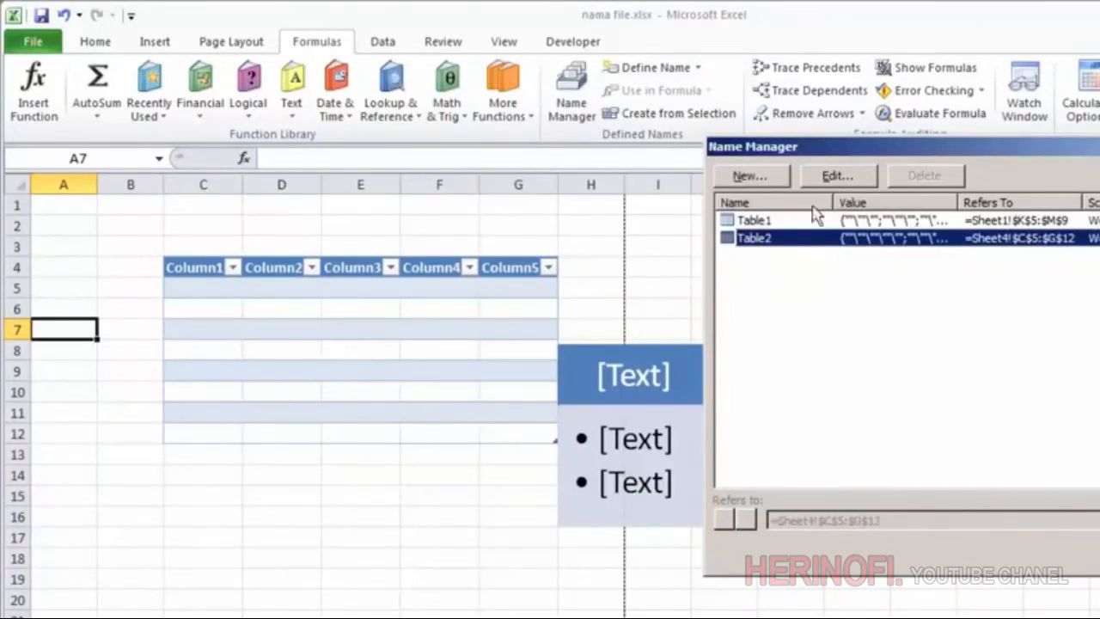
left_click(771, 220)
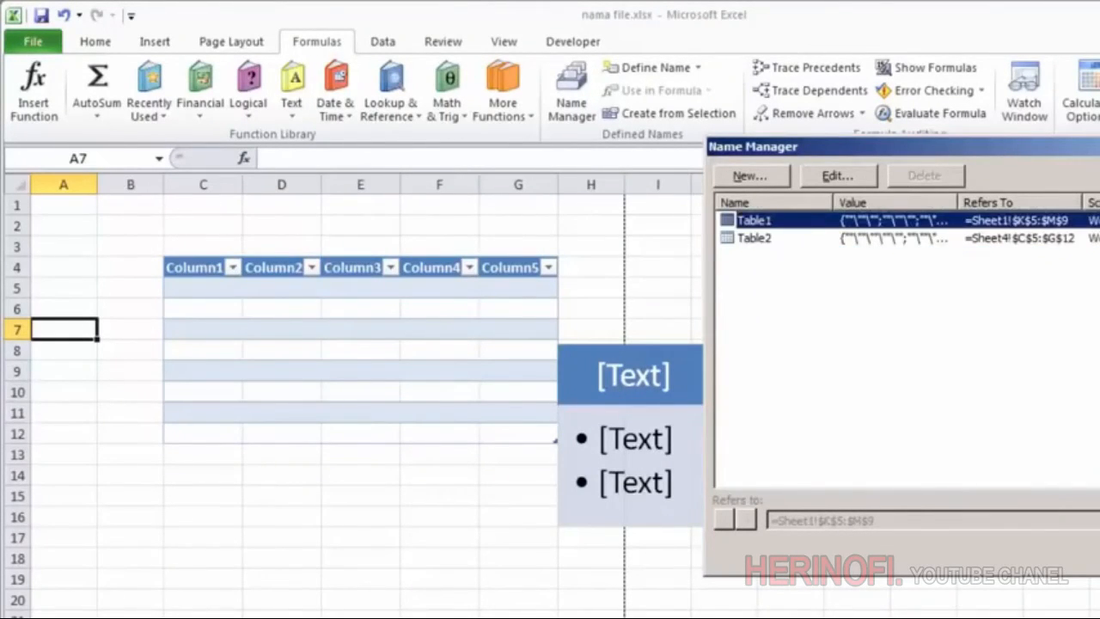
left_click(1099, 146)
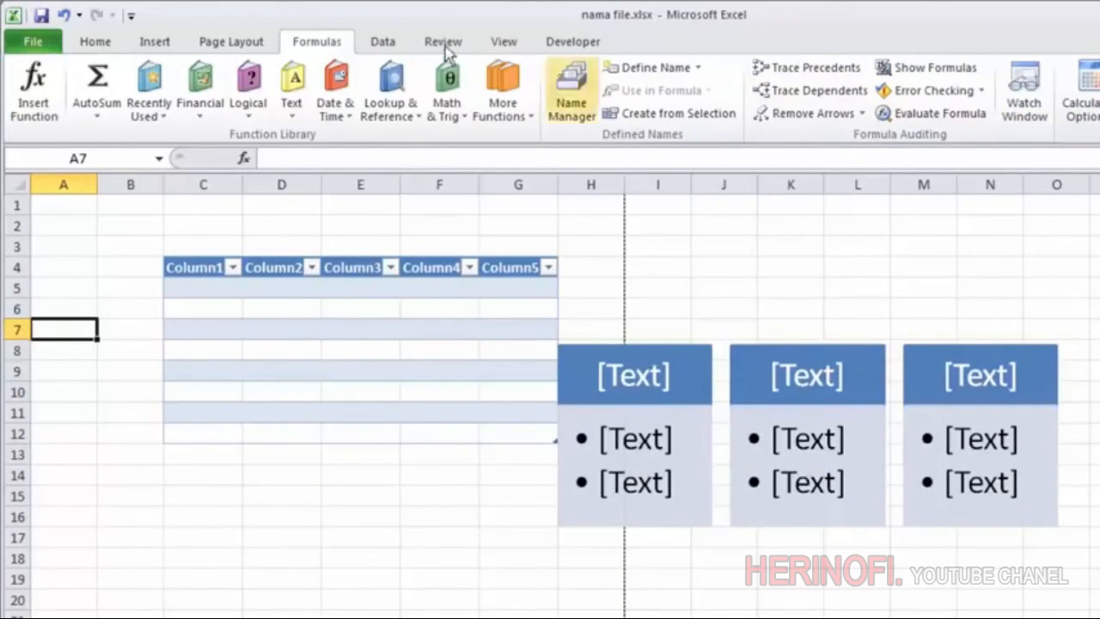
Examine the Data commands for external data, connections, sorting, data tools and outlining, including import from Access.
left_click(382, 42)
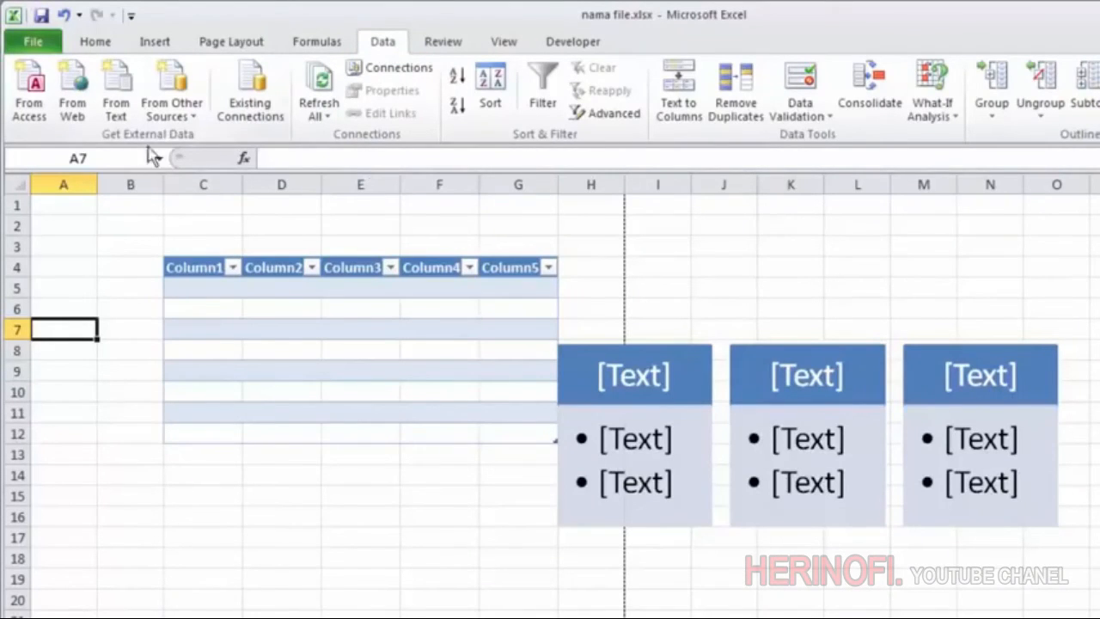
left_click(114, 220)
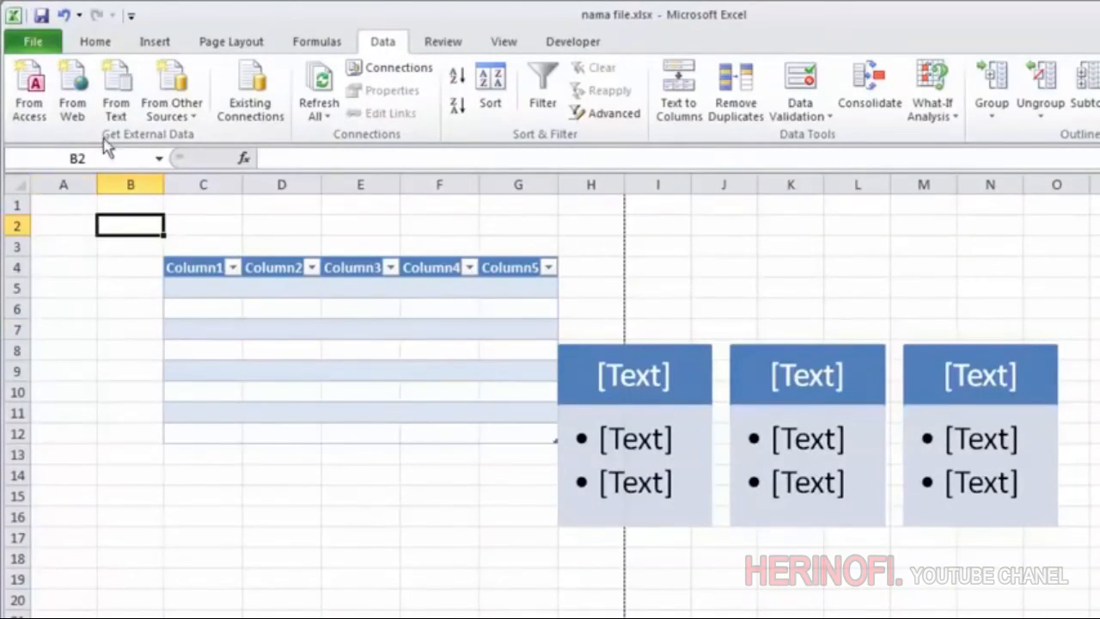
left_click(118, 288)
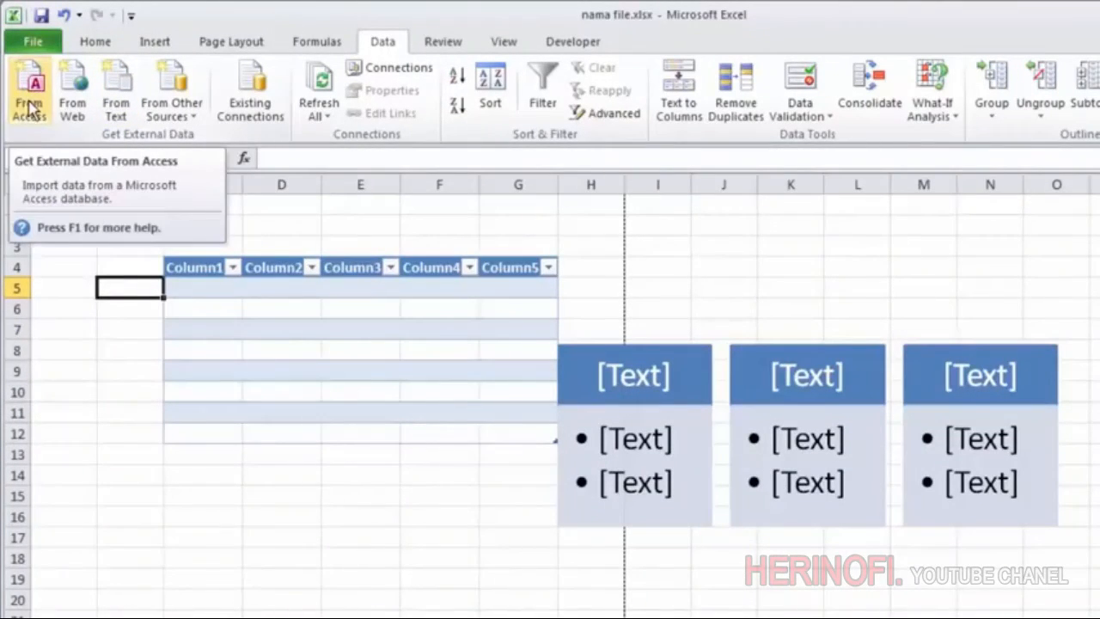
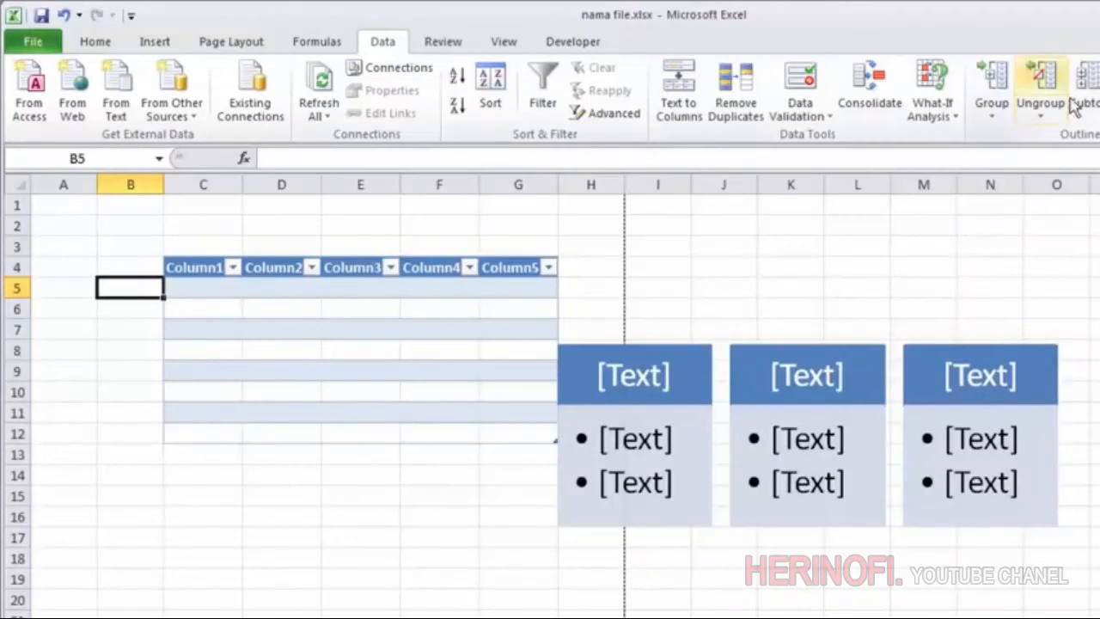
Examine the Review commands for proofing, translation, comments and sheet or workbook protection.
left_click(444, 43)
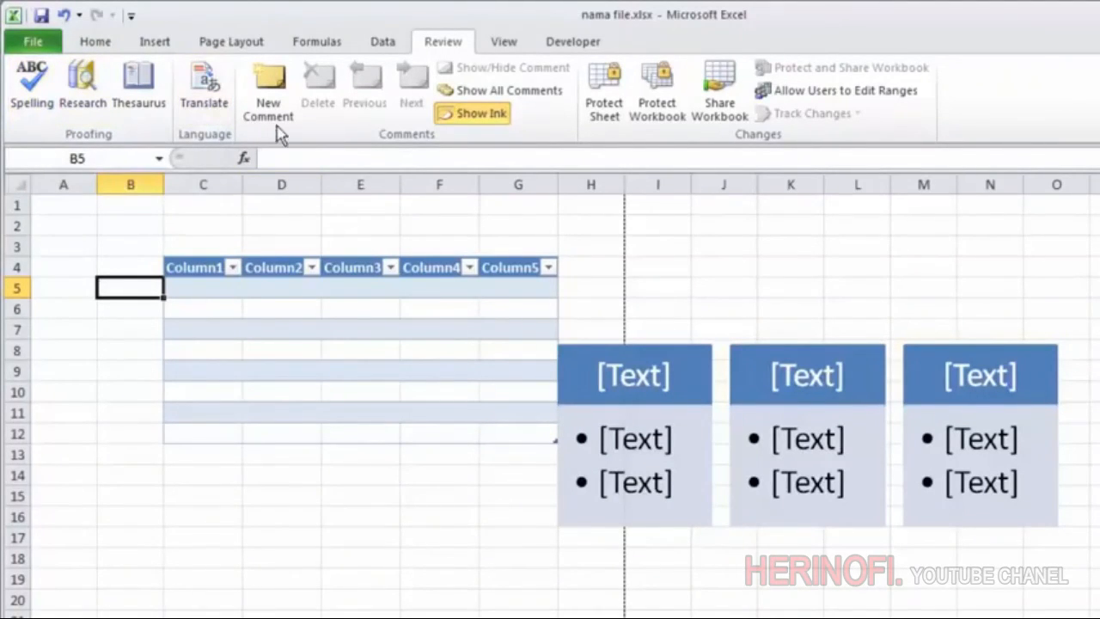
left_click(467, 120)
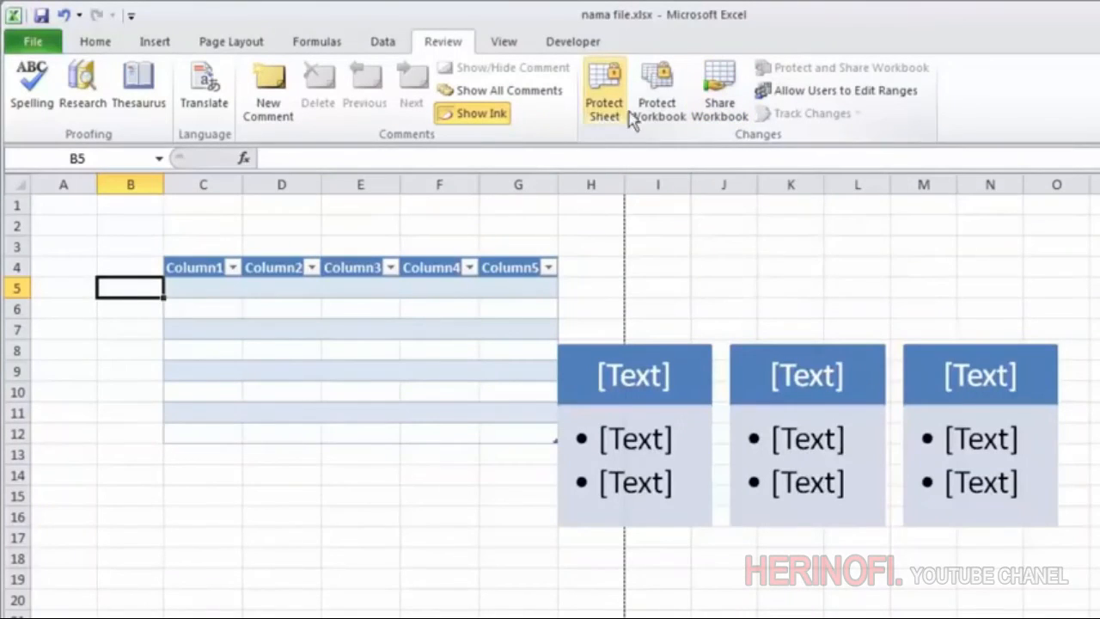
left_click(727, 247)
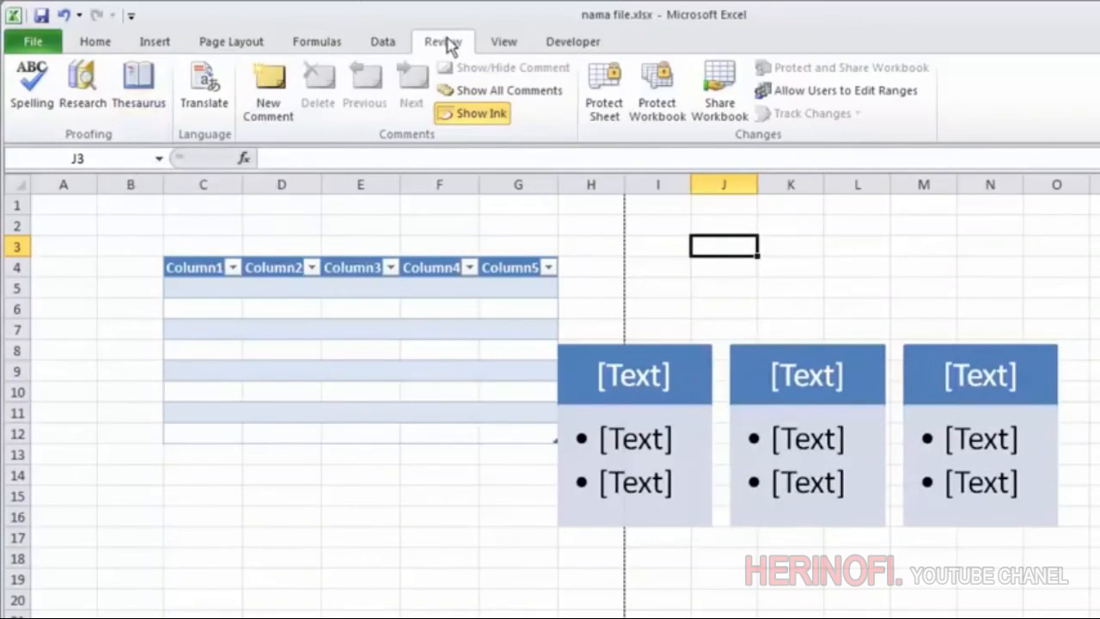
View the sheet in Page Layout view and in Page Break Preview, dismissing the welcome message and deselecting the SmartArt graphic.
left_click(495, 47)
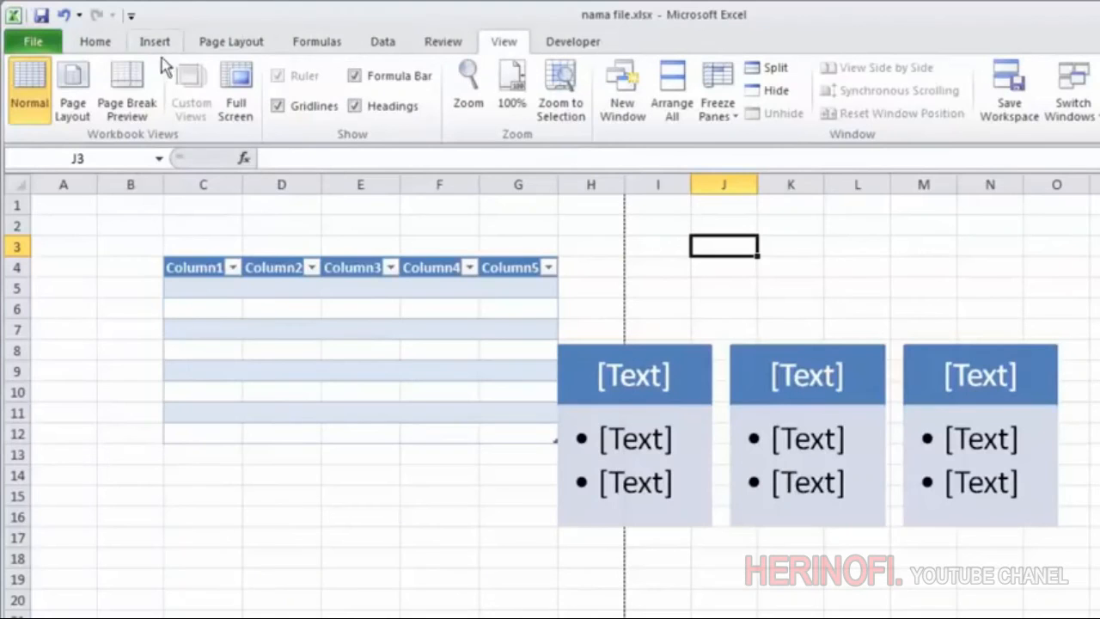
left_click(71, 103)
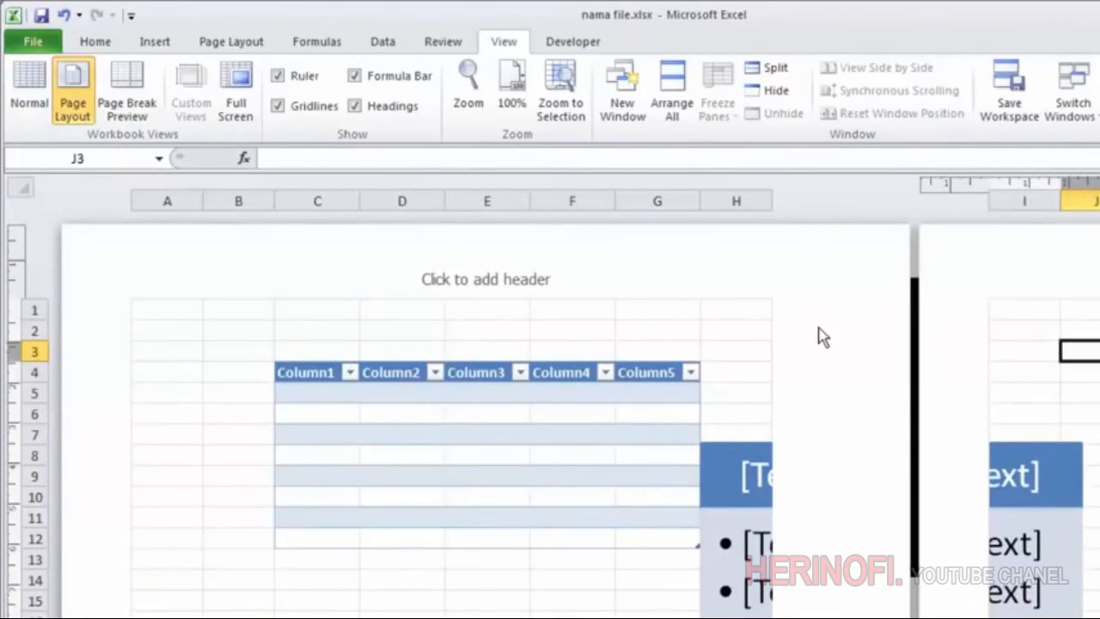
left_click(135, 114)
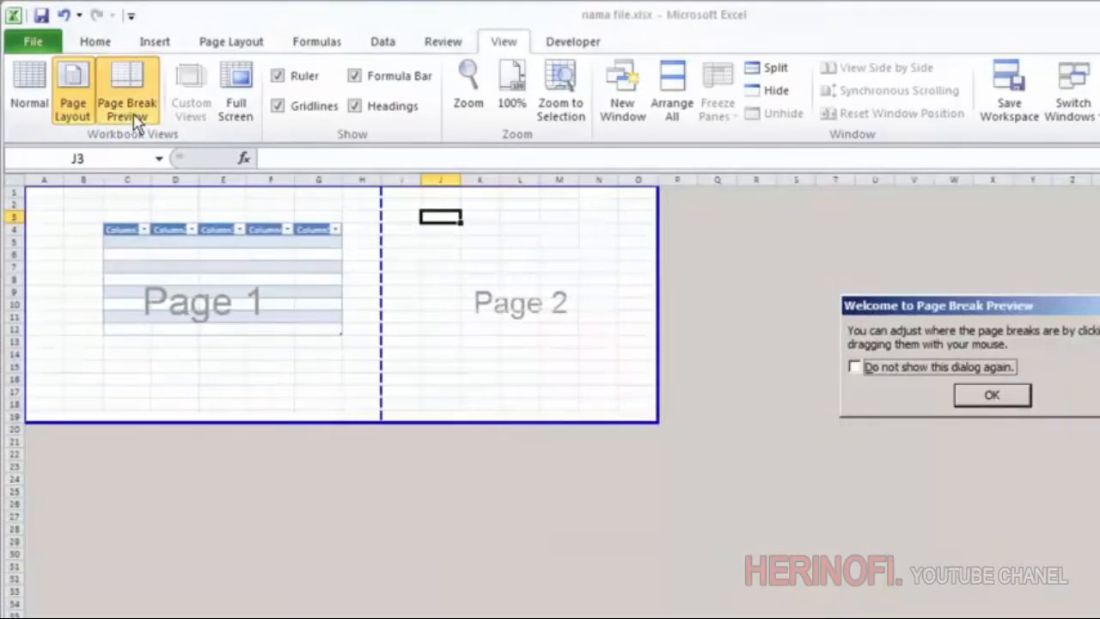
left_click(965, 389)
left_click(423, 245)
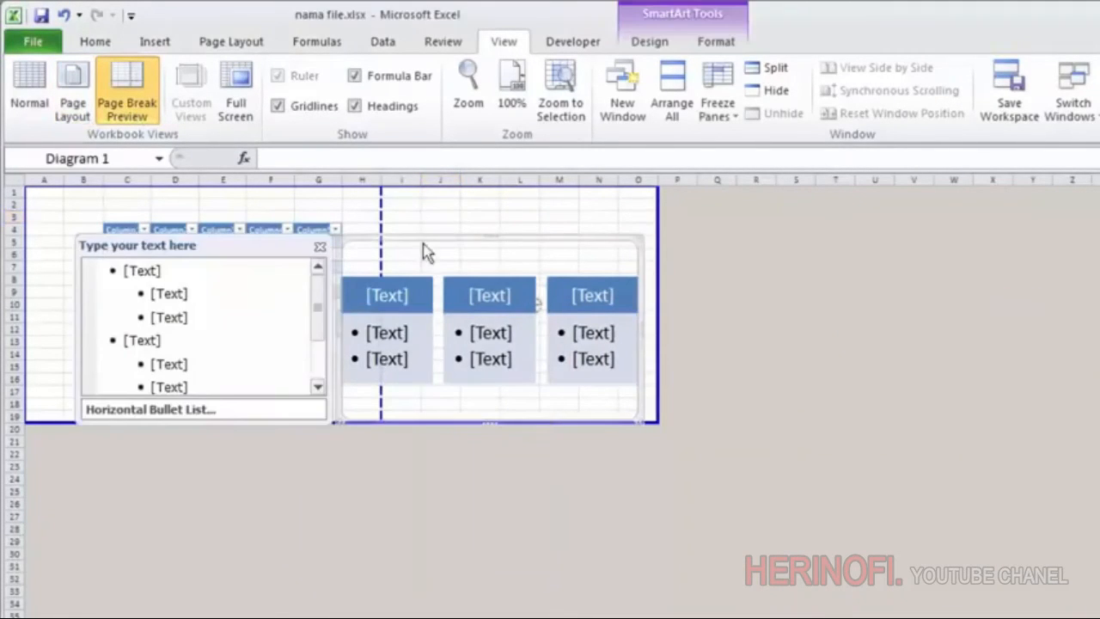
left_click(475, 210)
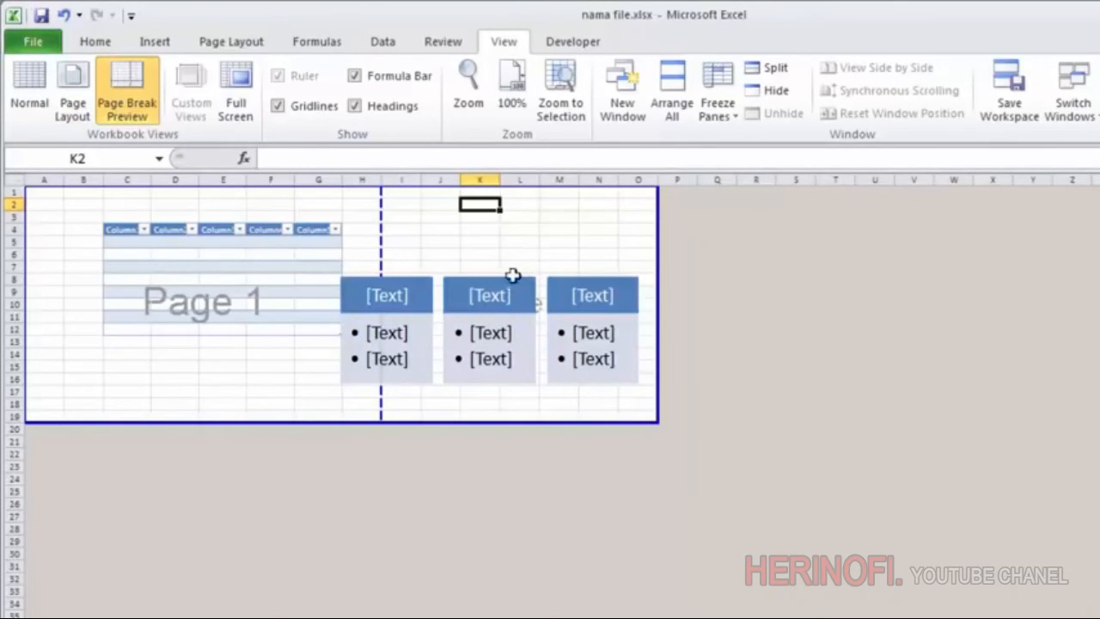
Show the sheet in full screen, exit full screen, and return it to Normal view.
left_click(237, 120)
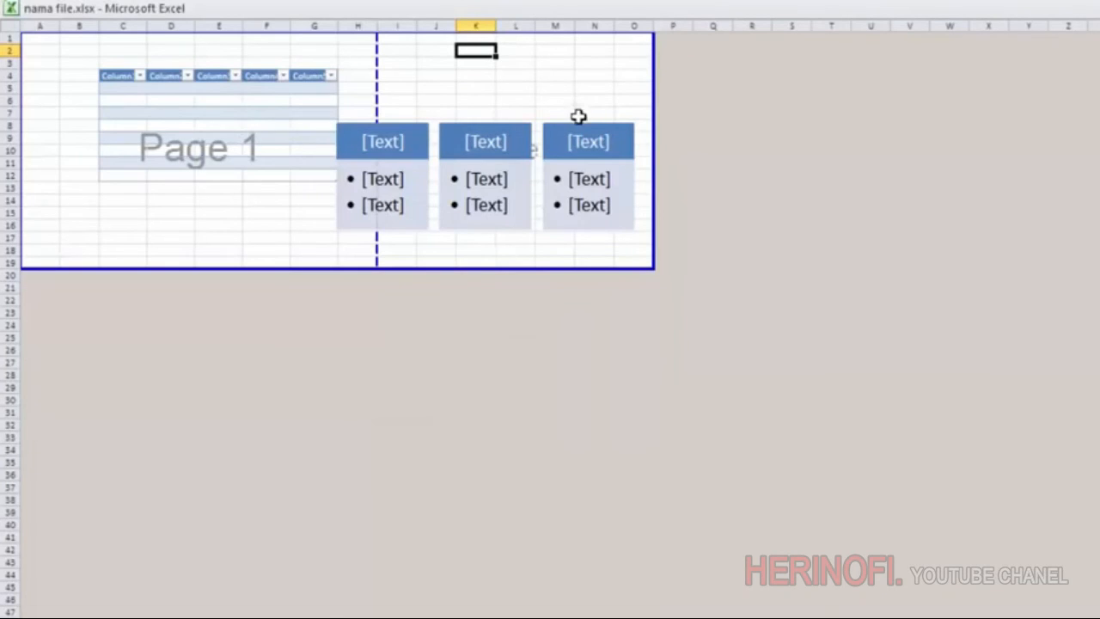
key("Escape")
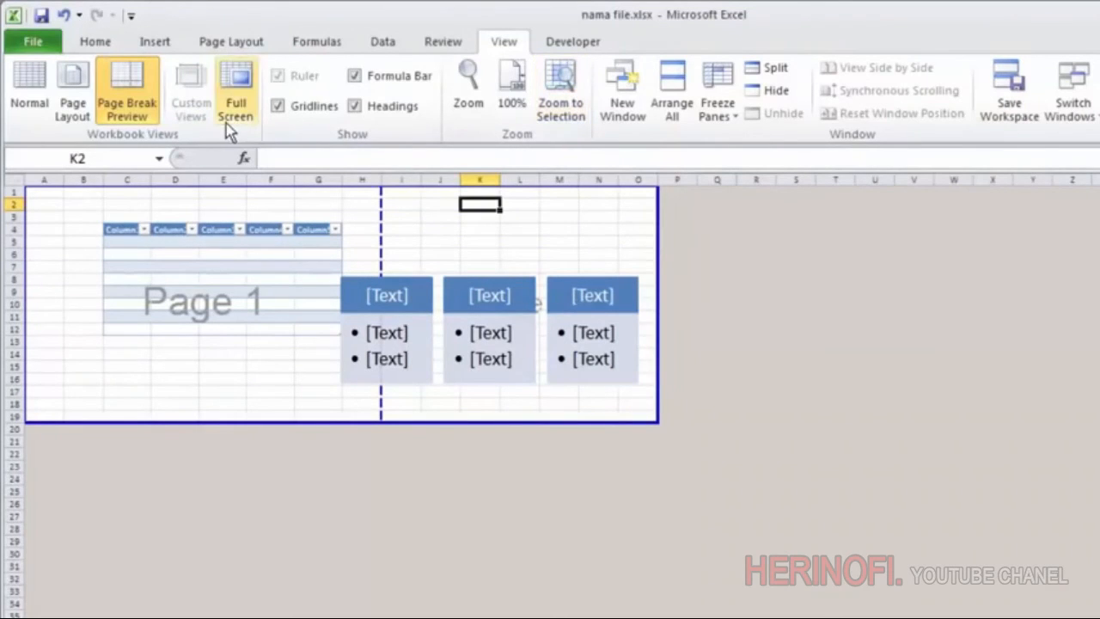
left_click(30, 104)
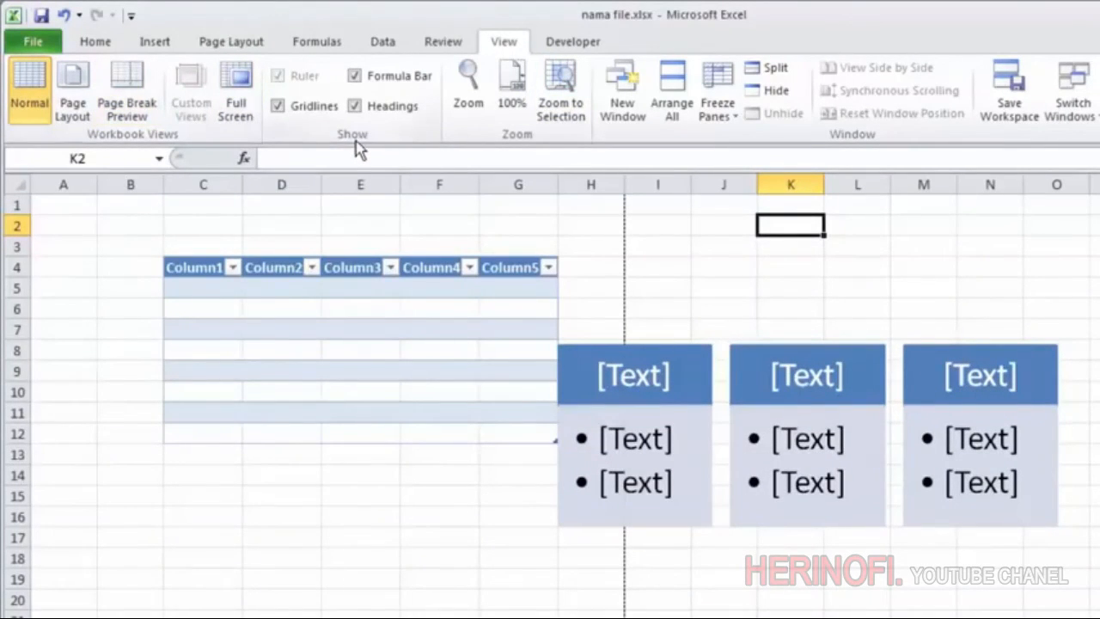
Hide and show again the sheet's gridlines and the row and column headings.
left_click(277, 105)
left_click(278, 105)
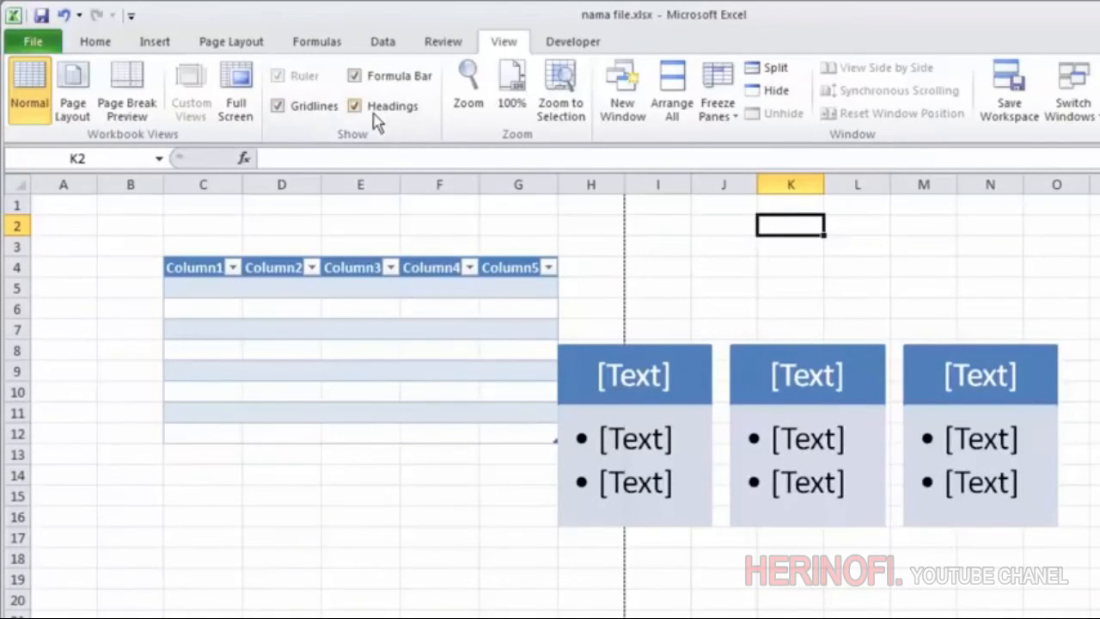
left_click(355, 106)
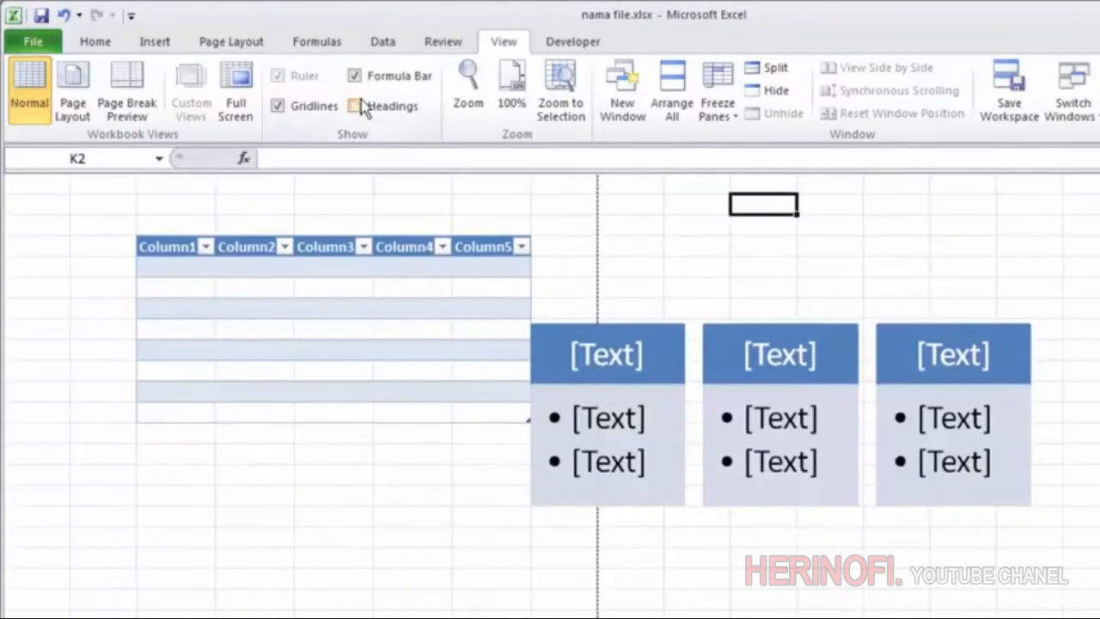
left_click(354, 106)
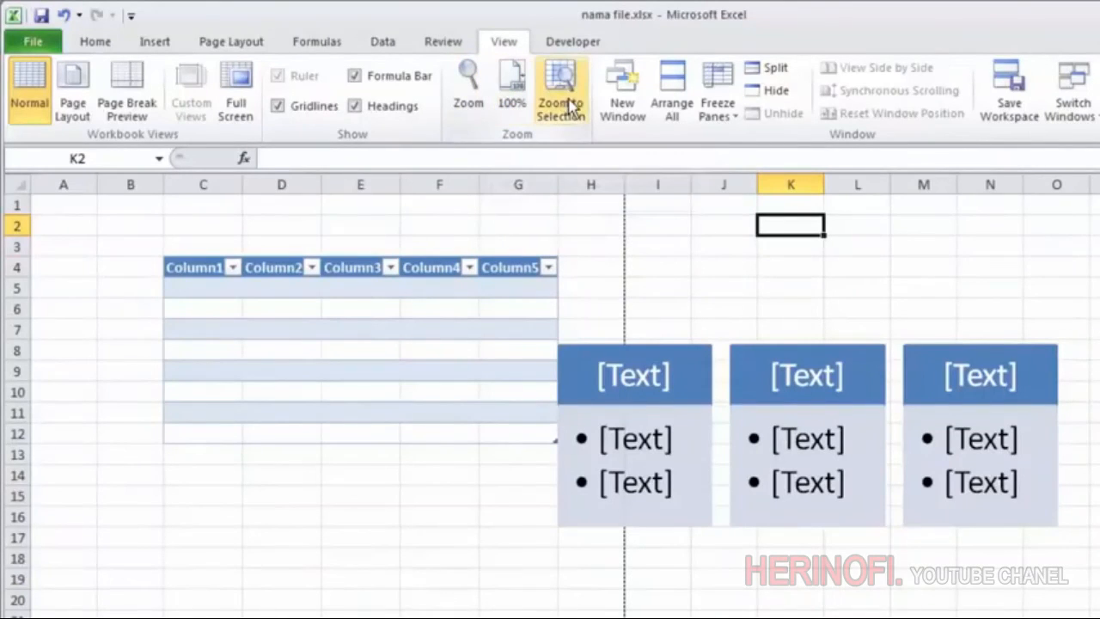
Magnify the sheet to 200% with the Column1 header cell selected, and return it to 100%.
left_click(200, 268)
left_click(467, 82)
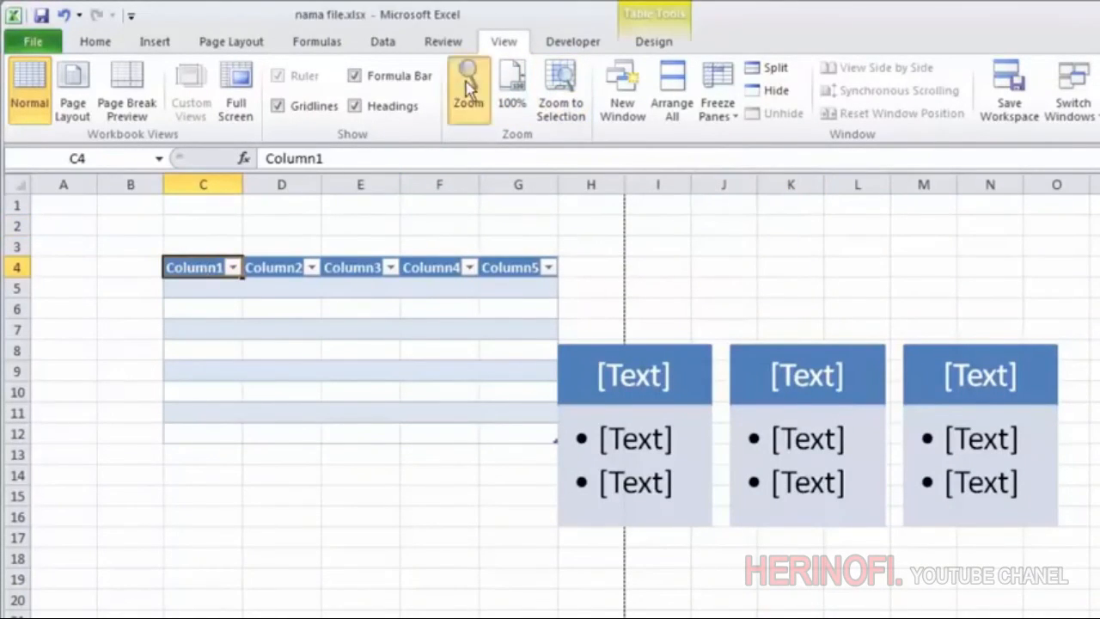
left_click(954, 299)
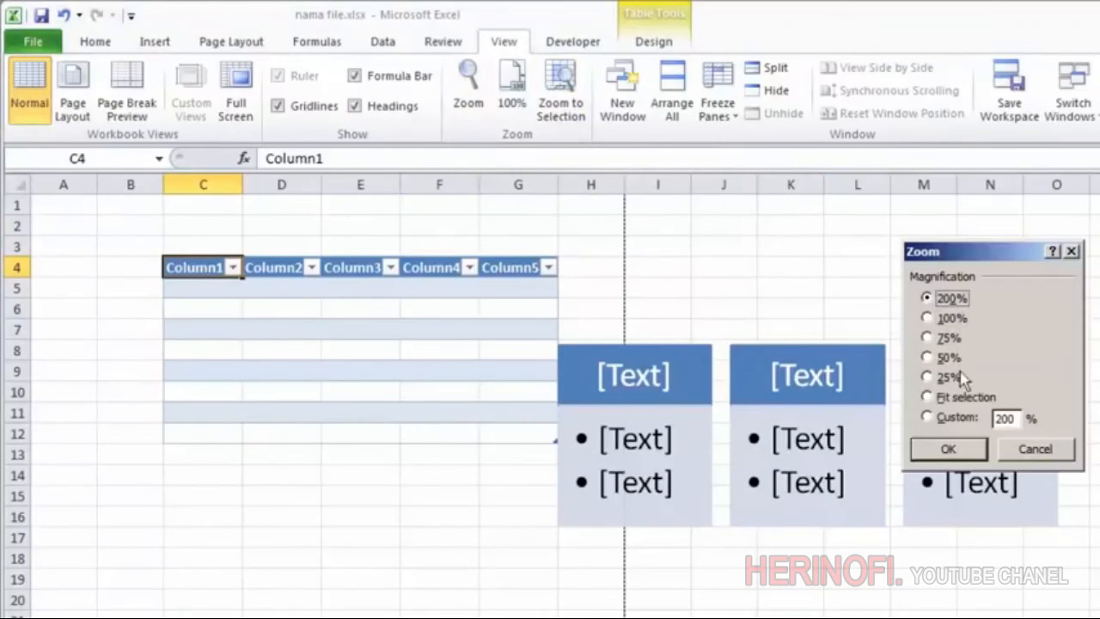
left_click(954, 450)
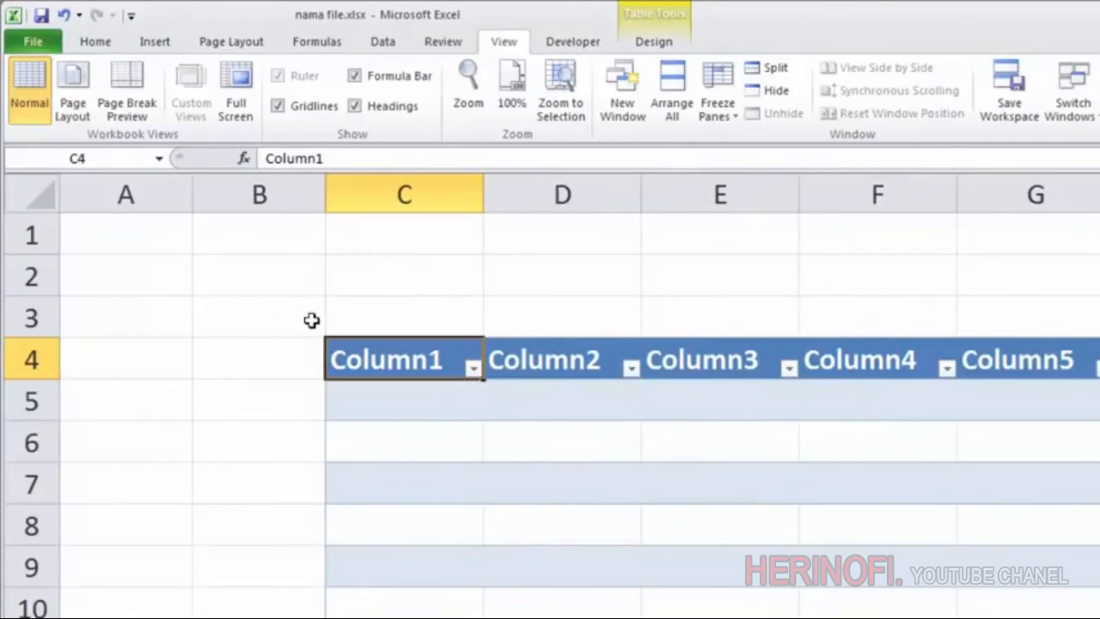
left_click(511, 90)
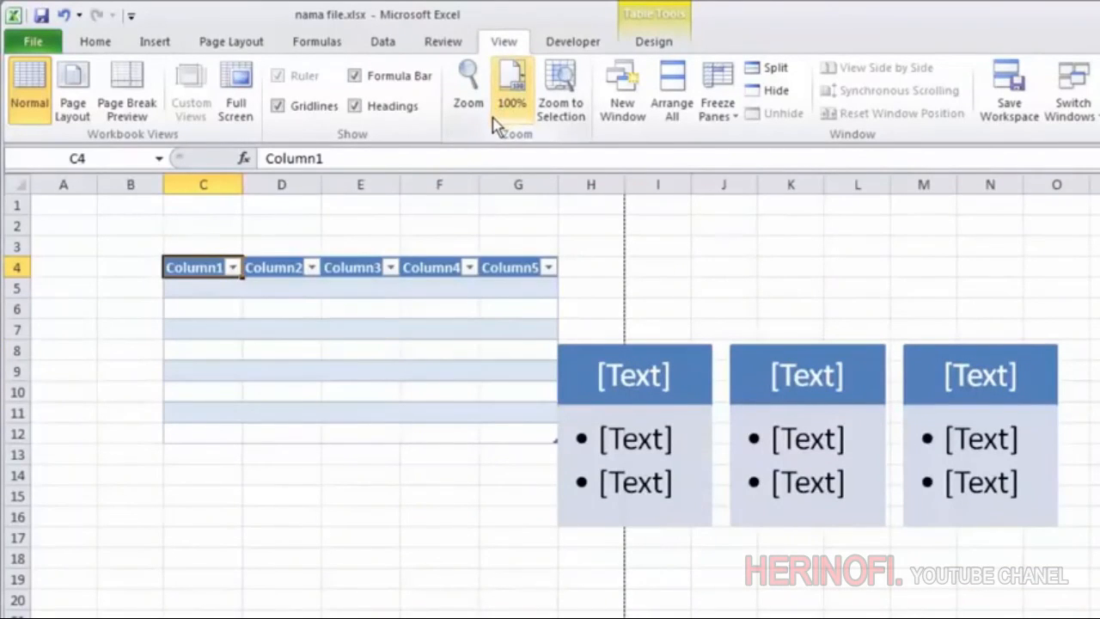
Select the whole table C4:G12, zoom the view to that selection, and restore 100% magnification.
left_click(184, 244)
left_click_drag(171, 268, 327, 426)
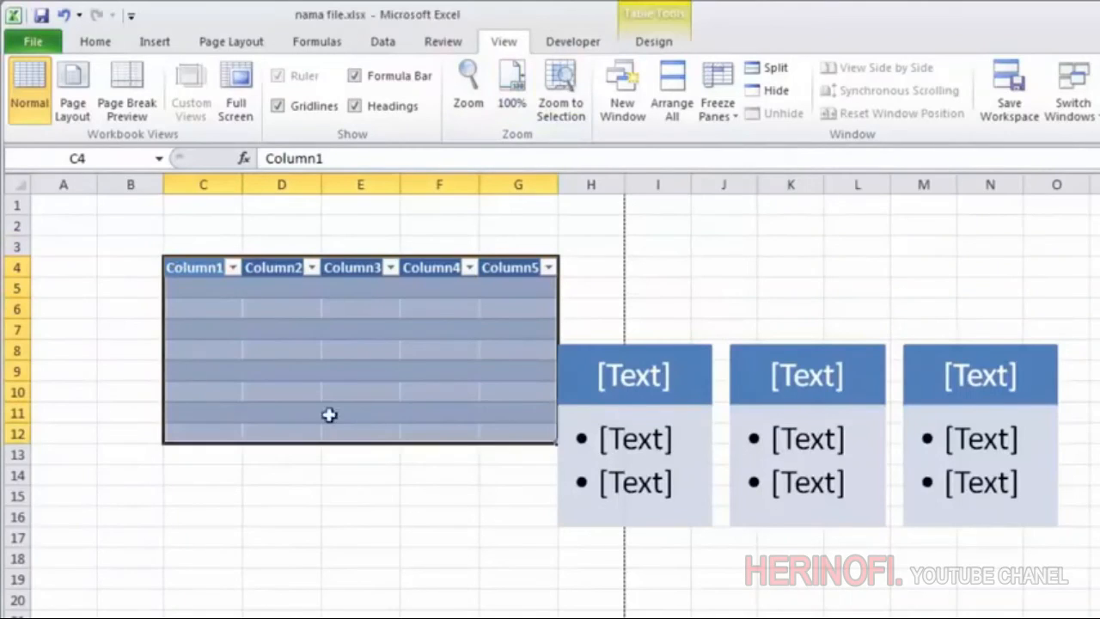
left_click(547, 113)
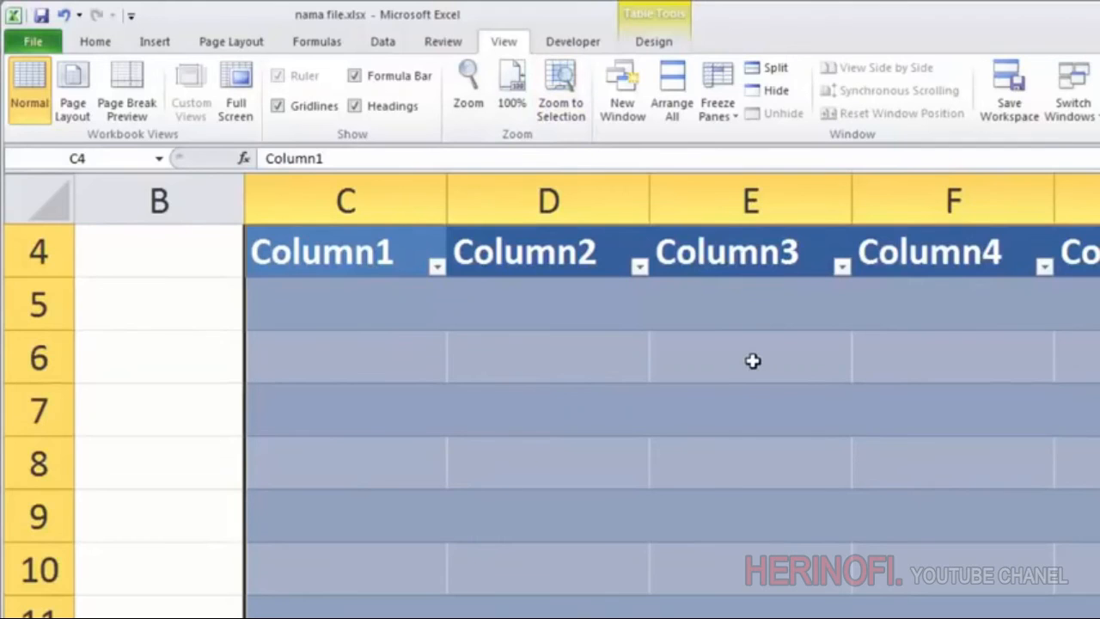
left_click(511, 96)
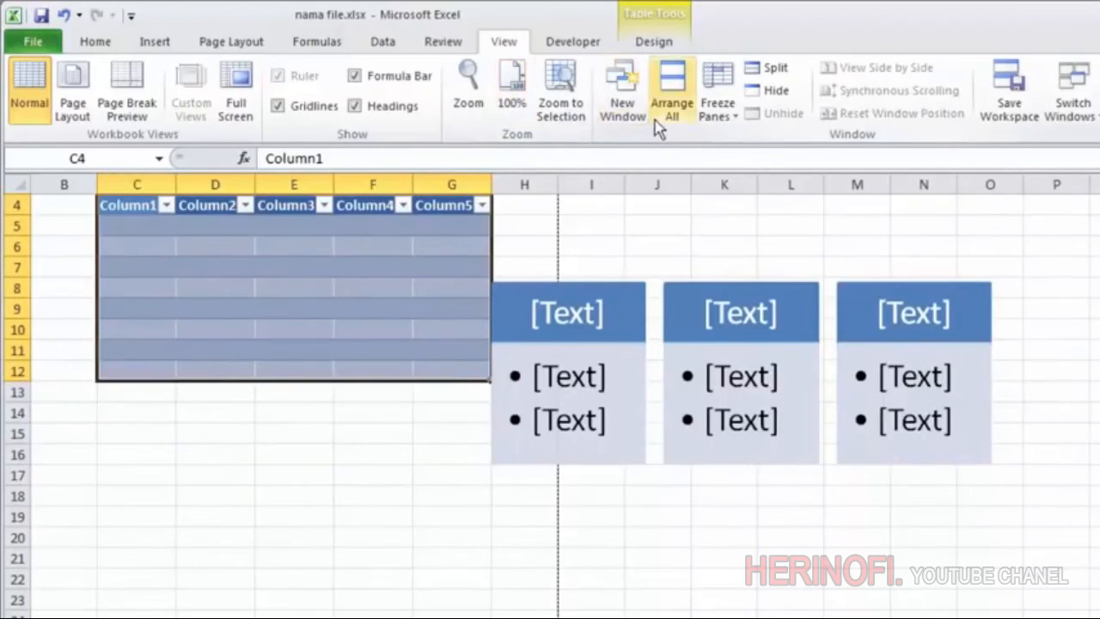
Freeze the panes at cell C5, just below the table's header row, and scroll the sheet to test the frozen area.
scroll(445, 250, "up", 1)
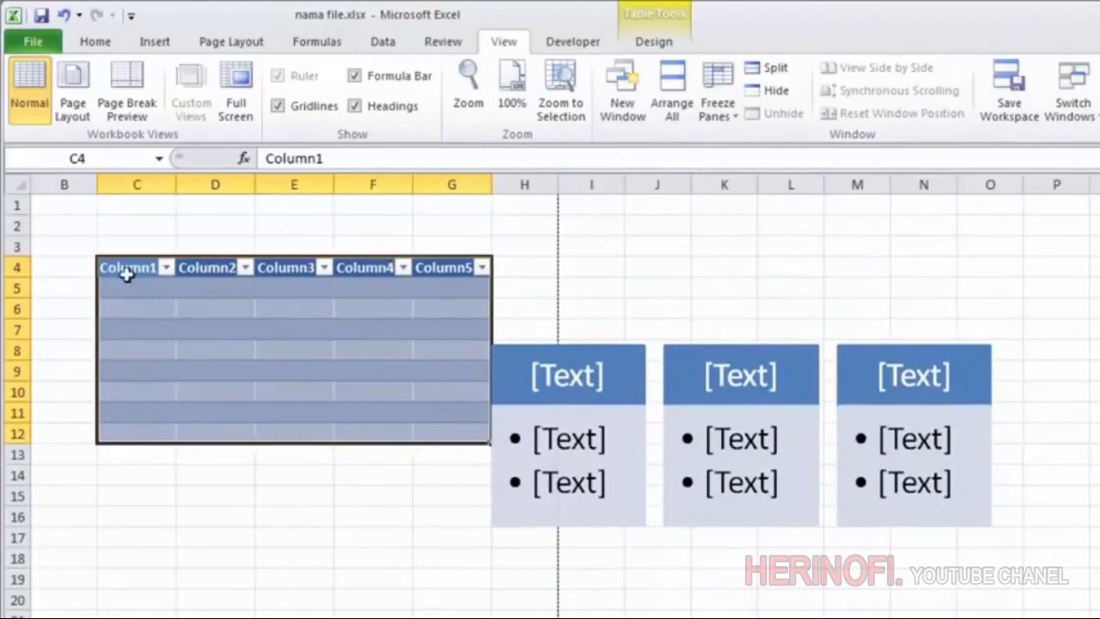
left_click(131, 286)
left_click(718, 99)
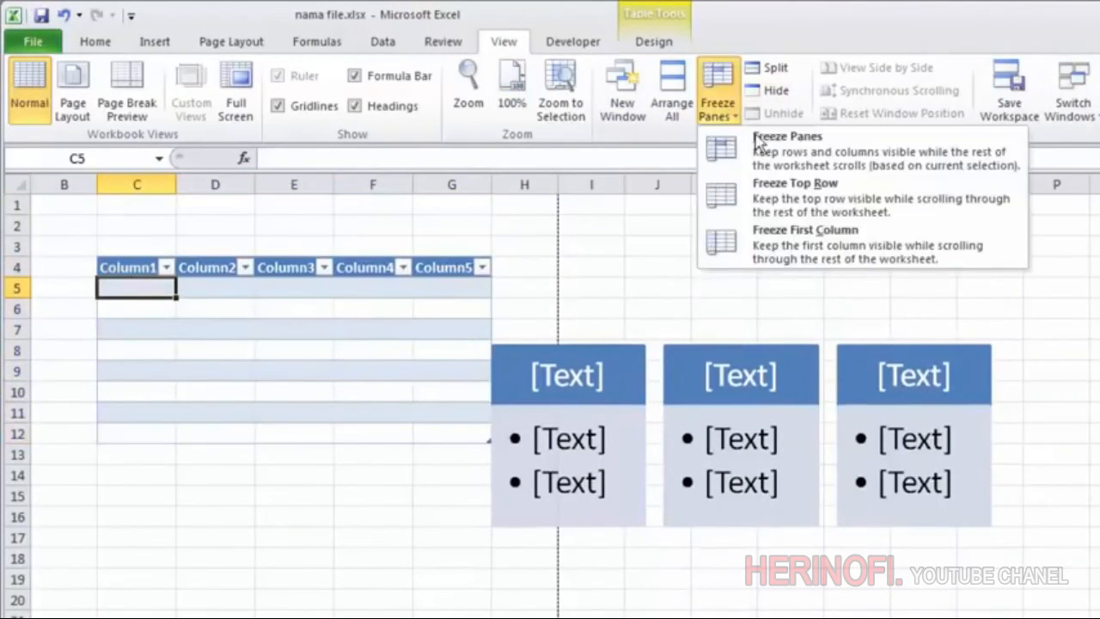
left_click(771, 153)
scroll(196, 311, "down", 3)
scroll(196, 310, "up", 3)
scroll(196, 310, "down", 3)
scroll(196, 310, "up", 3)
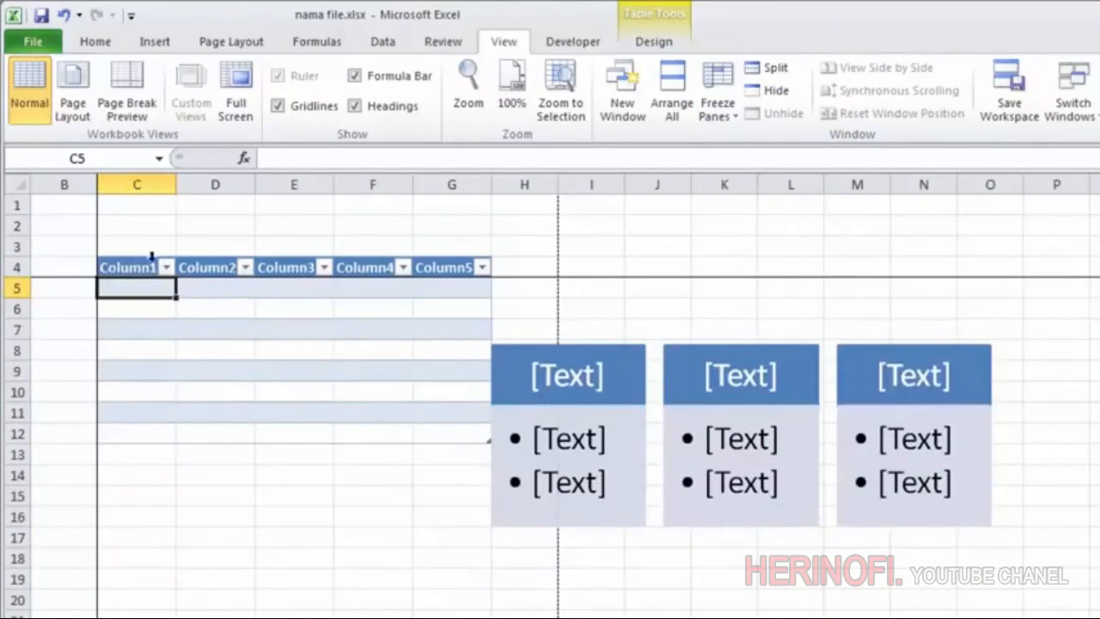
left_click(142, 309)
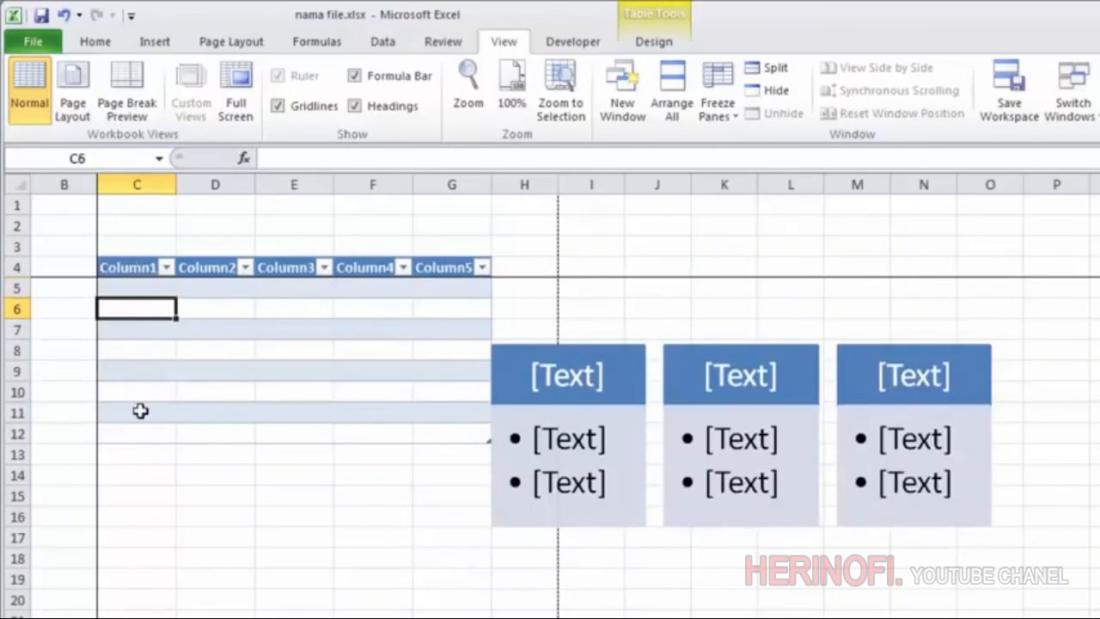
scroll(131, 485, "down", 2)
scroll(132, 481, "up", 2)
scroll(133, 466, "down", 2)
scroll(137, 459, "up", 2)
Unfreeze the panes and select cell P6 beside the SmartArt graphic.
left_click(719, 121)
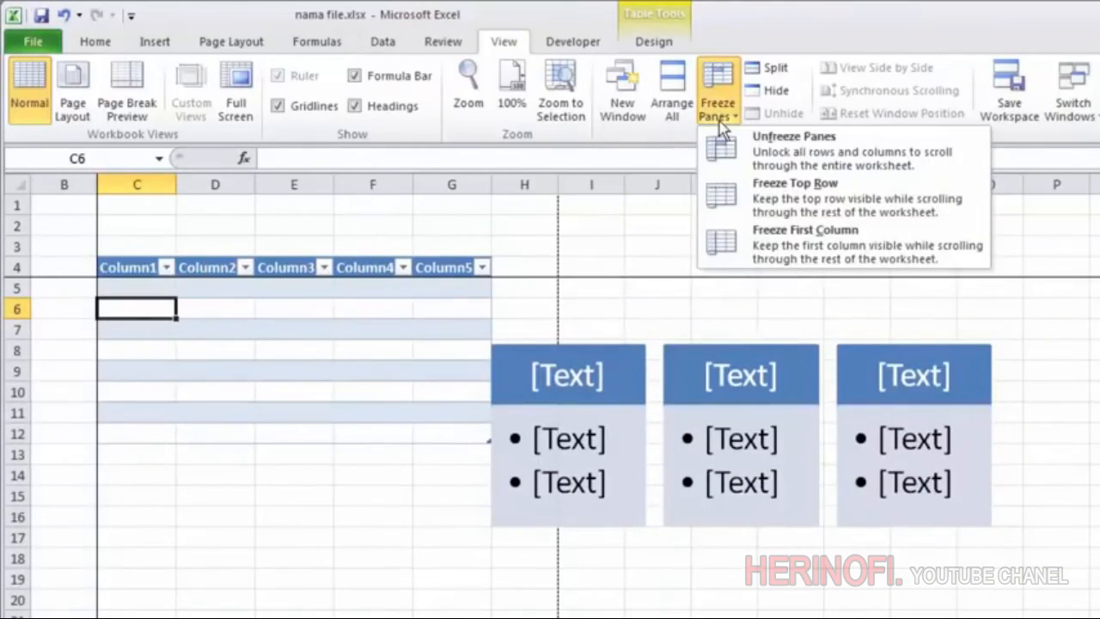
left_click(765, 146)
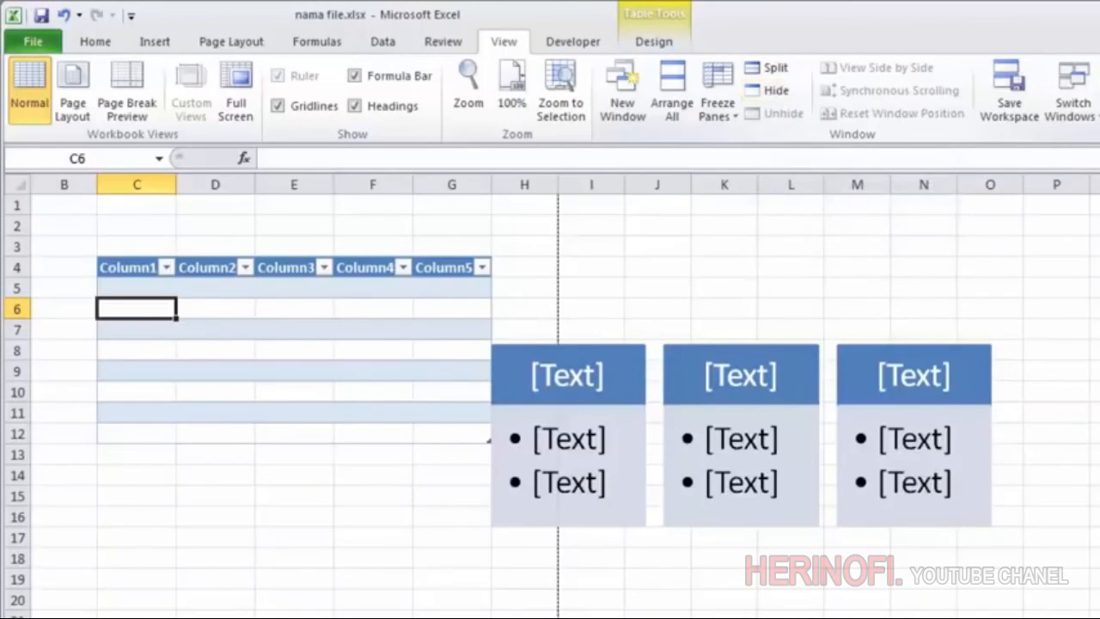
left_click_drag(233, 237, 883, 305)
left_click(1066, 308)
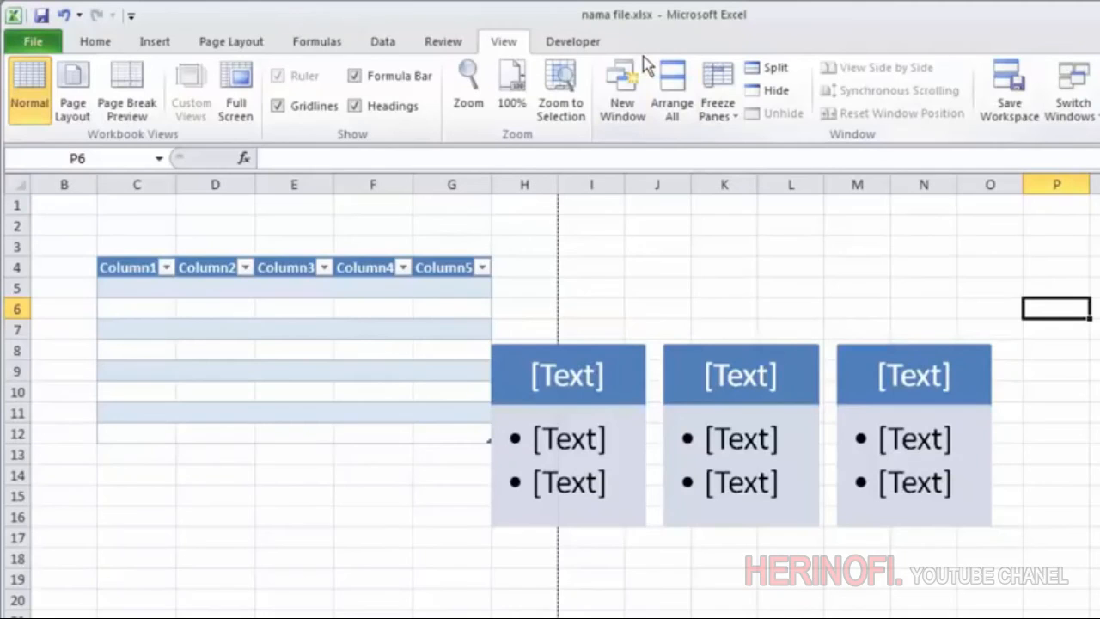
Create a new blank workbook and switch repeatedly between its window and nama file.xlsx, ending in nama file.xlsx.
left_click(1093, 120)
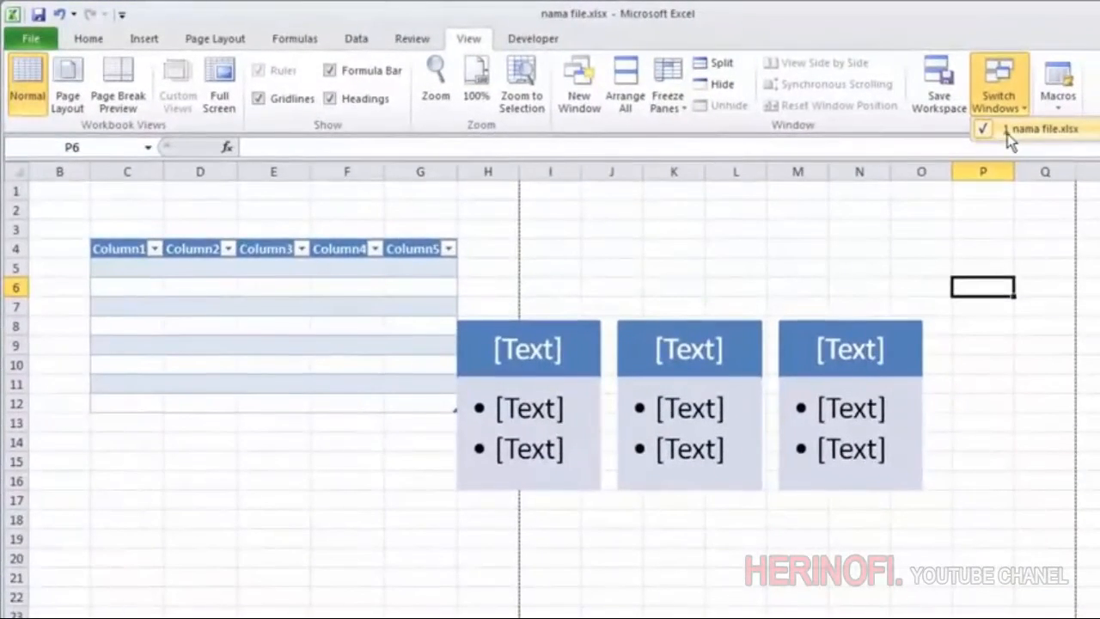
left_click(858, 215)
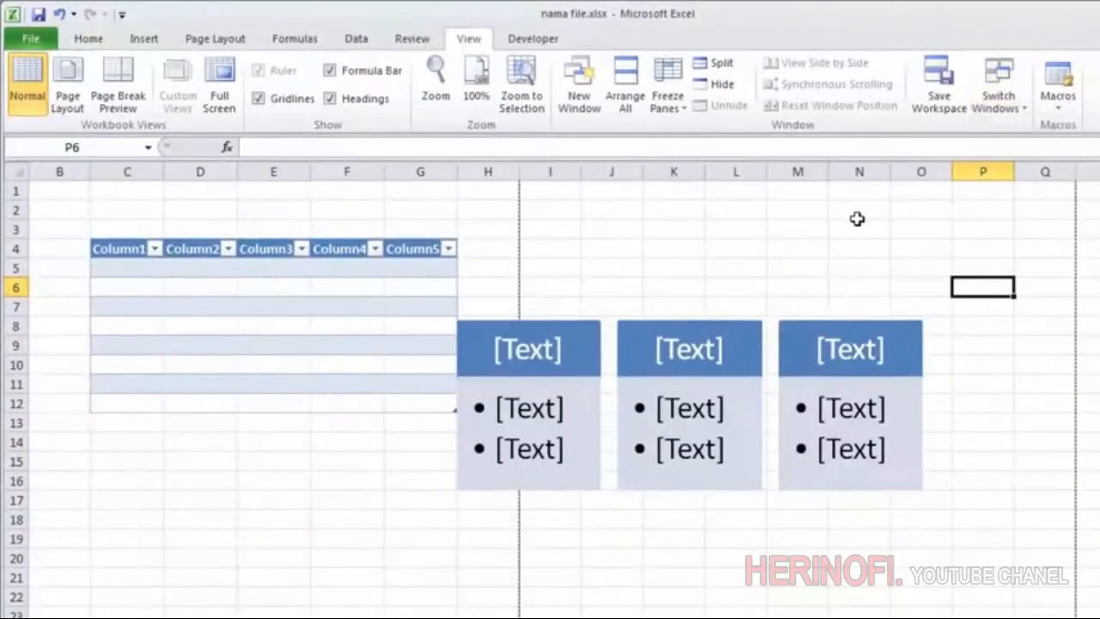
key("ctrl+n")
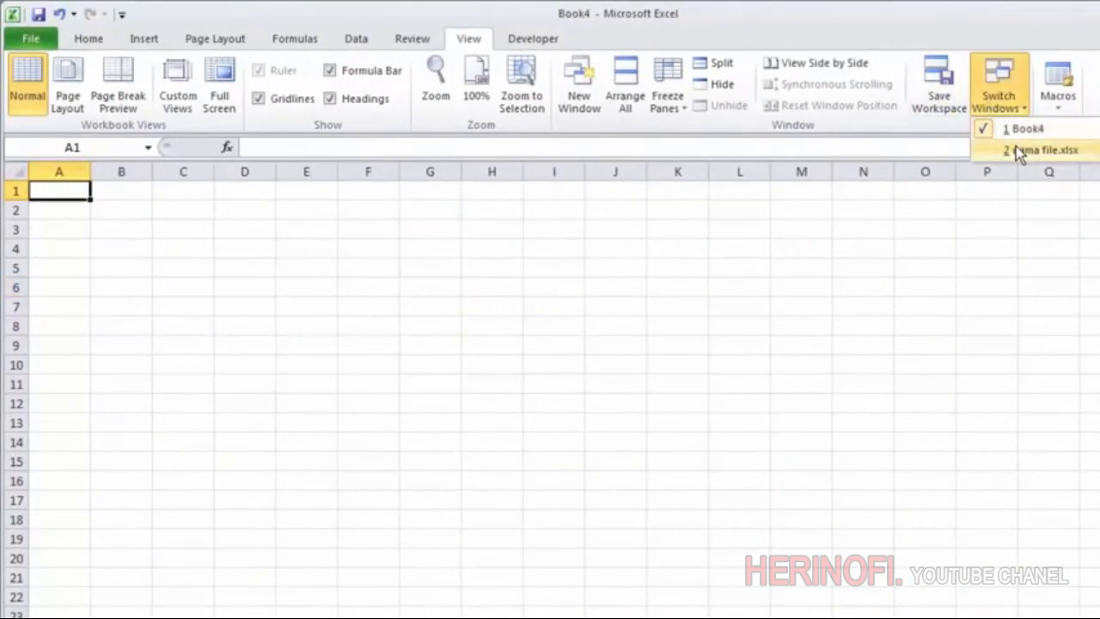
left_click(1017, 152)
left_click(1009, 108)
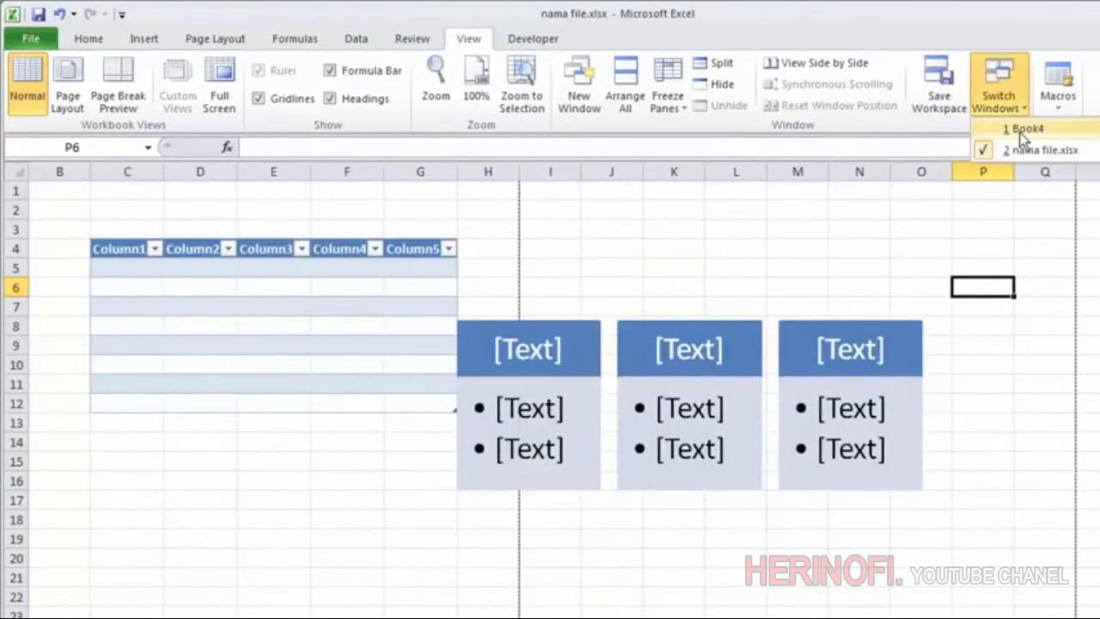
left_click(1019, 130)
left_click(1009, 108)
left_click(1014, 151)
left_click(1006, 108)
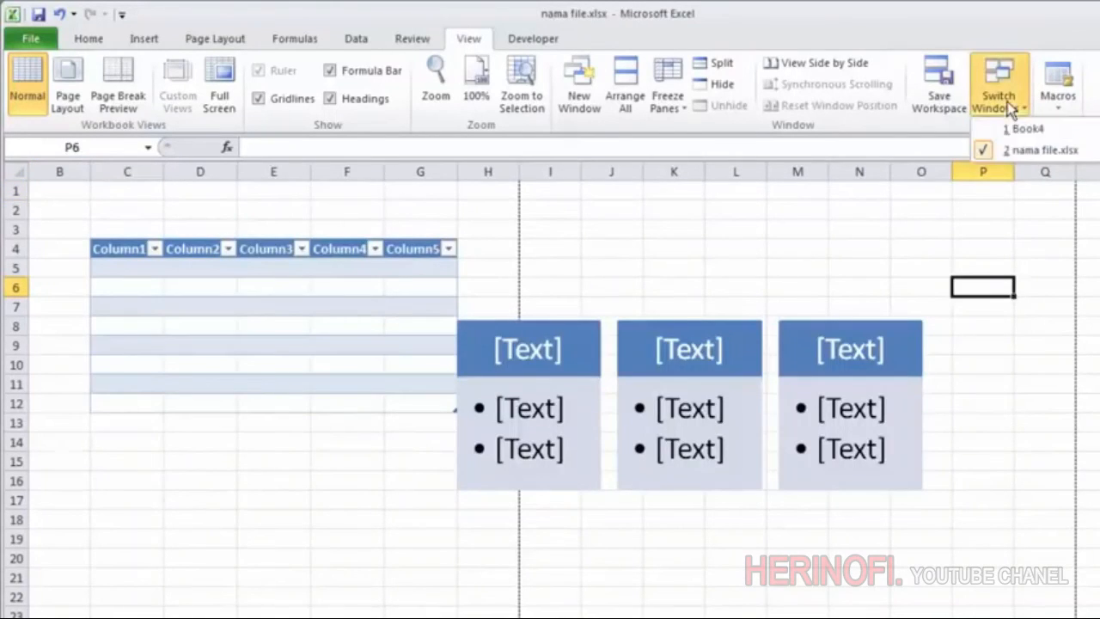
left_click(1019, 130)
left_click(1005, 108)
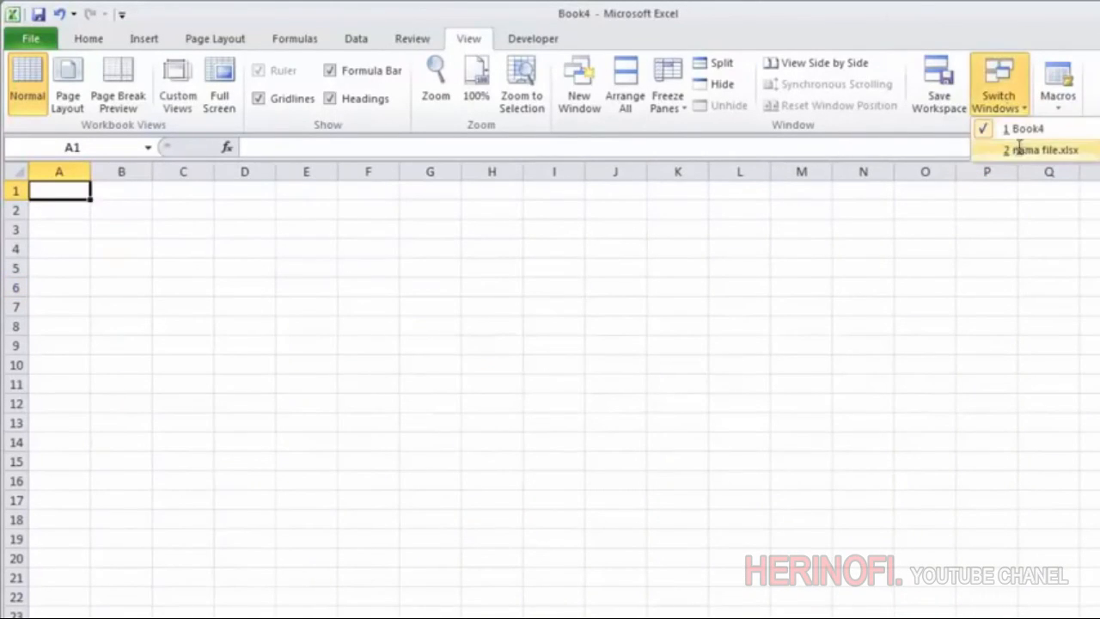
left_click(1016, 151)
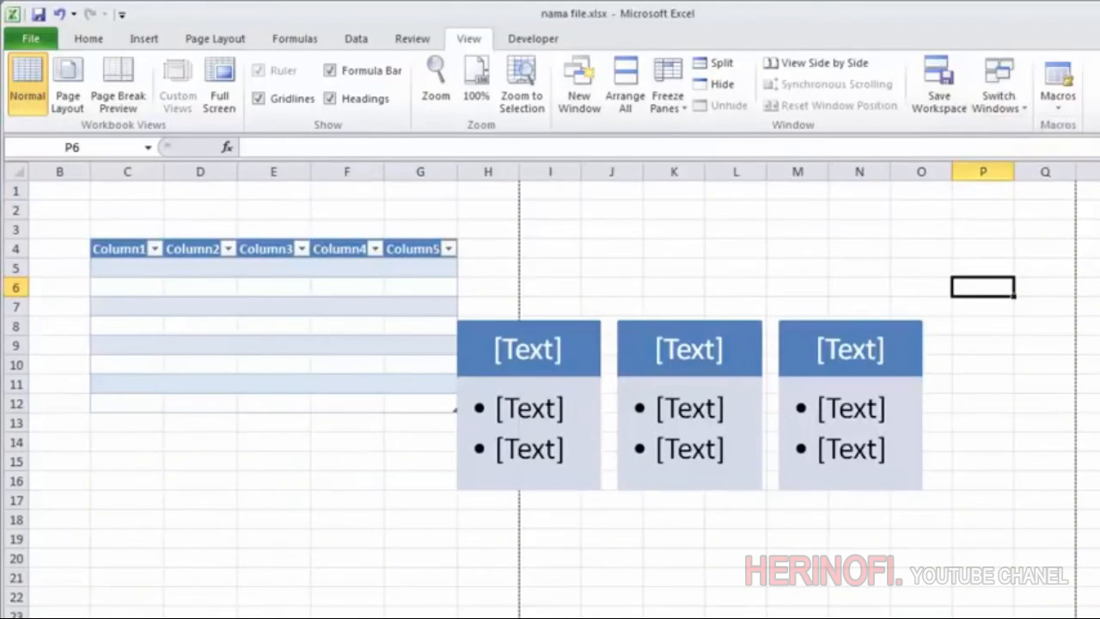
Select cell K3 and view the available macro commands without running any.
left_click(695, 251)
left_click(690, 226)
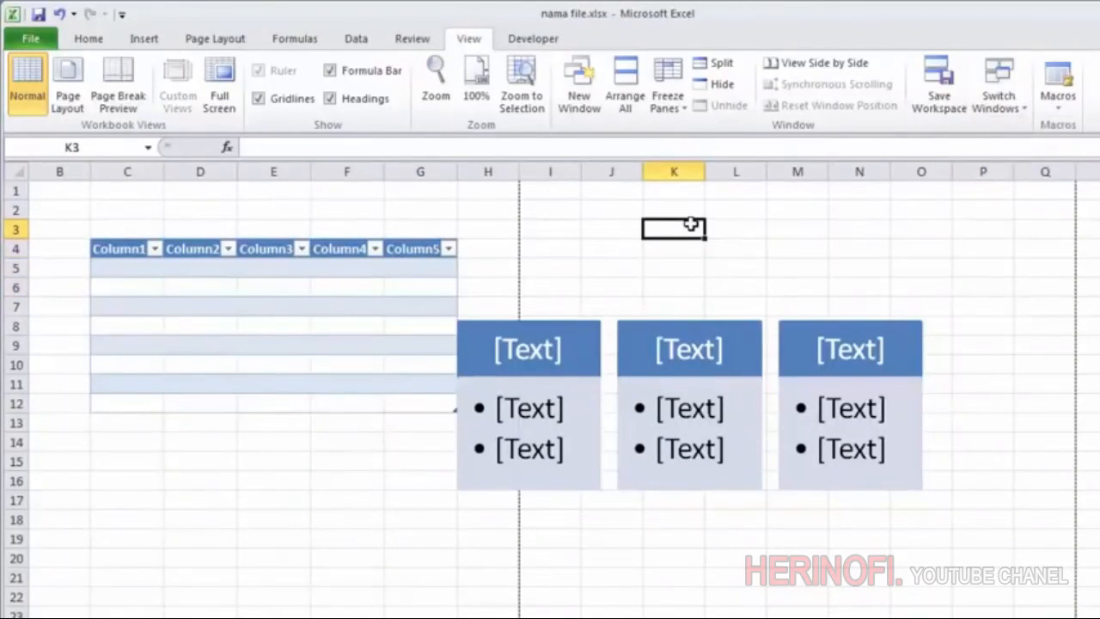
left_click(1066, 112)
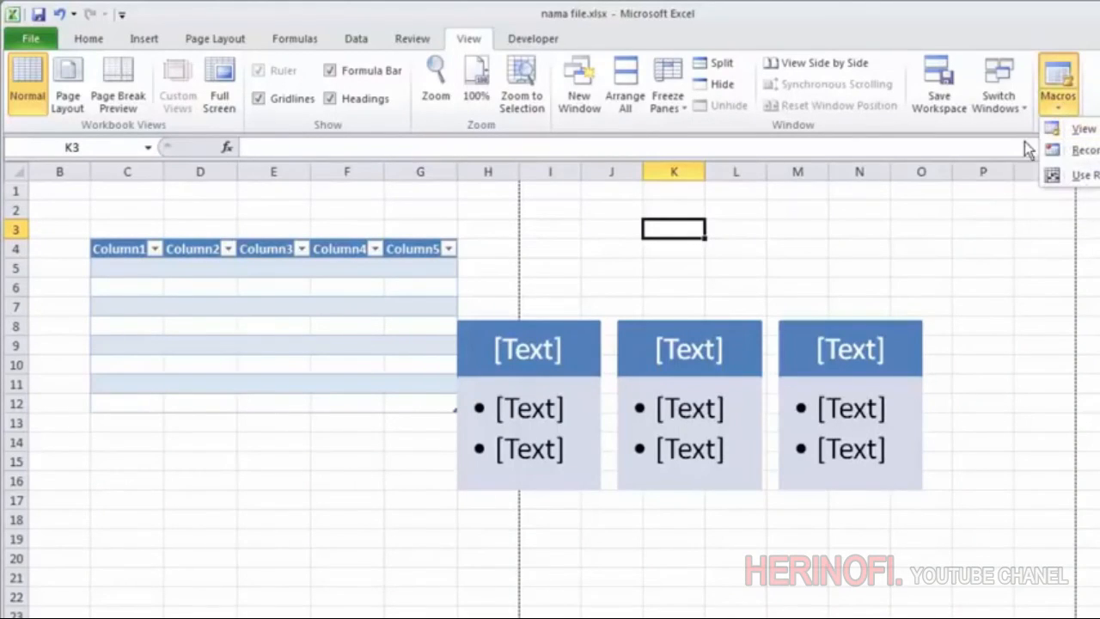
left_click(968, 218)
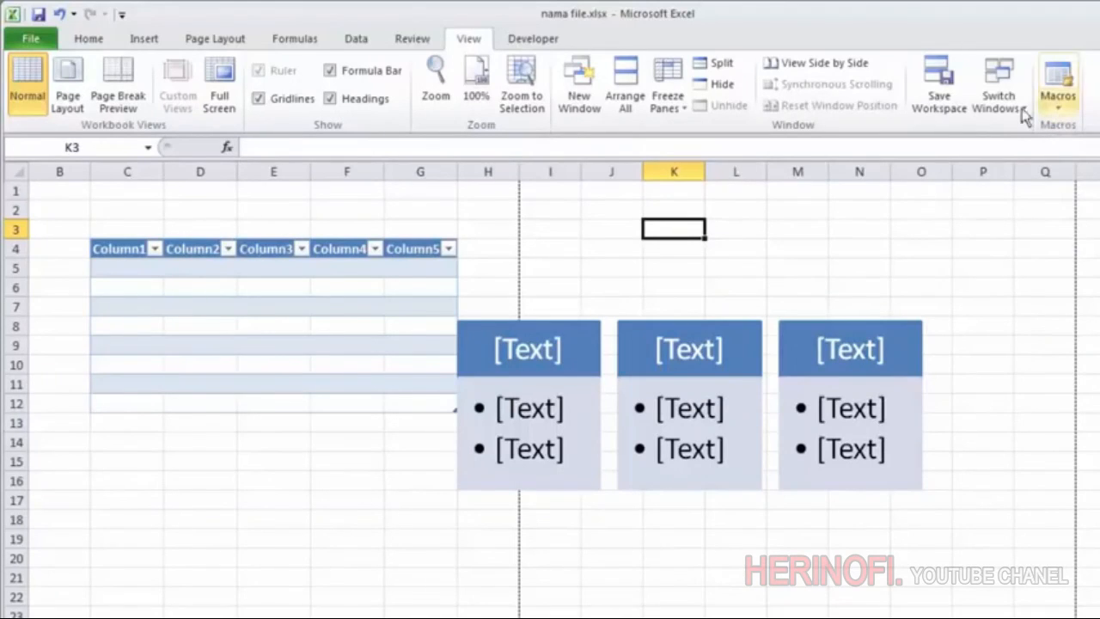
Look over the Developer commands and insertable form and ActiveX controls, and view the Visual Basic editor before returning to the worksheet.
left_click(536, 38)
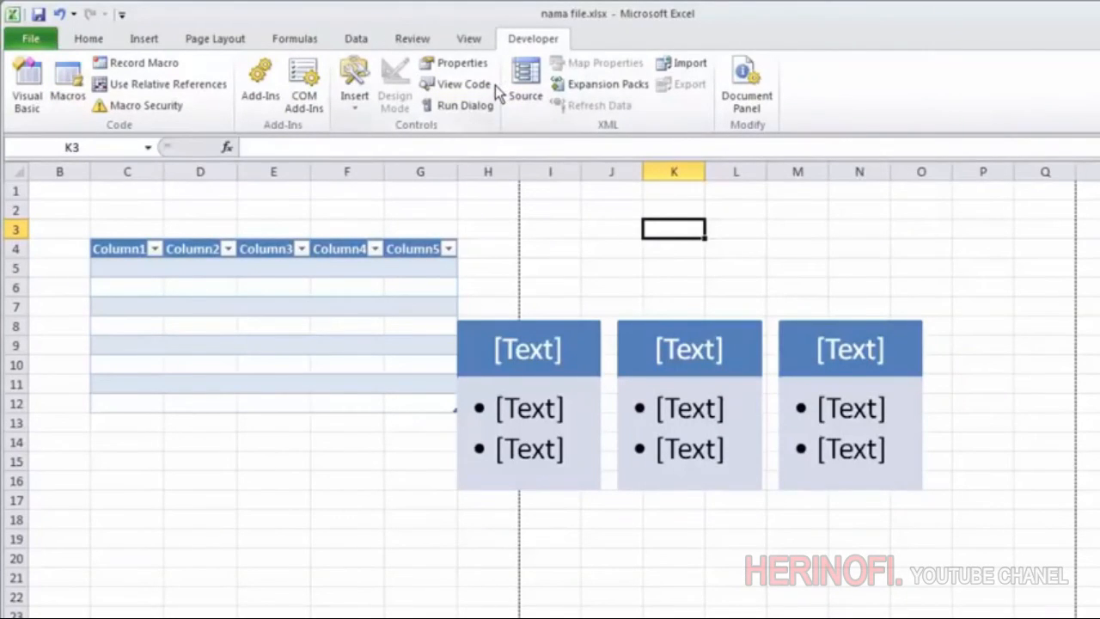
left_click(352, 112)
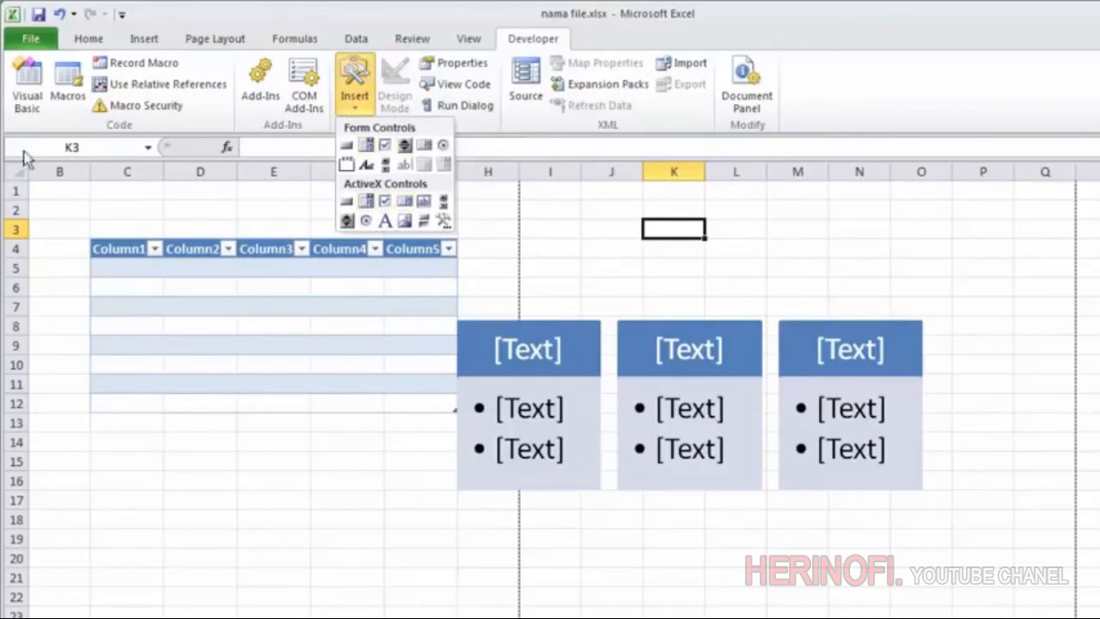
left_click(24, 103)
left_click(24, 103)
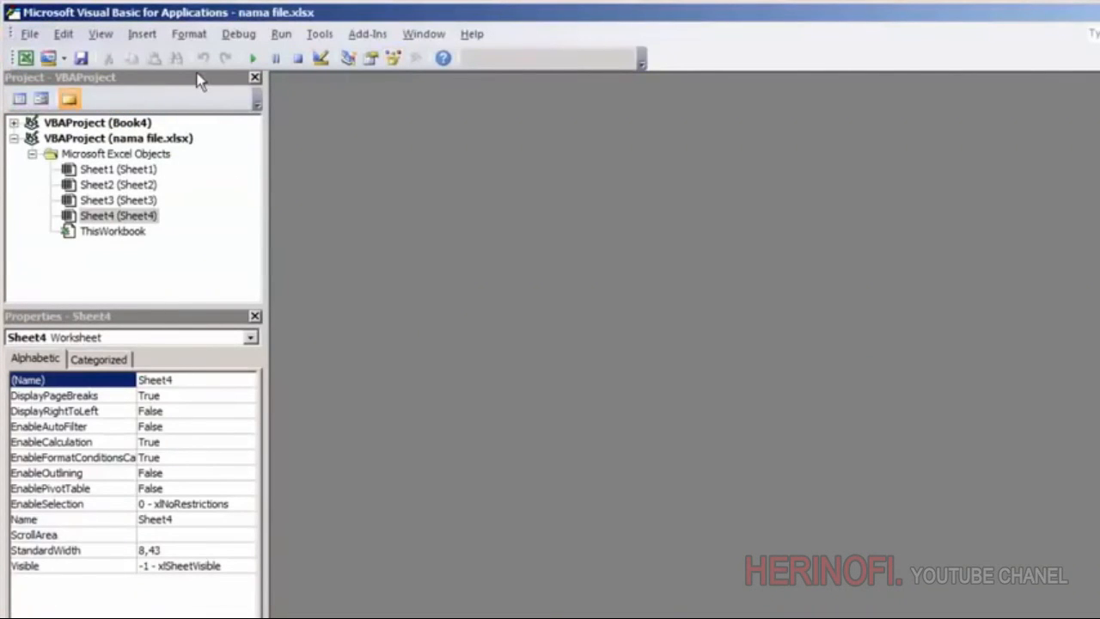
key("alt+F11")
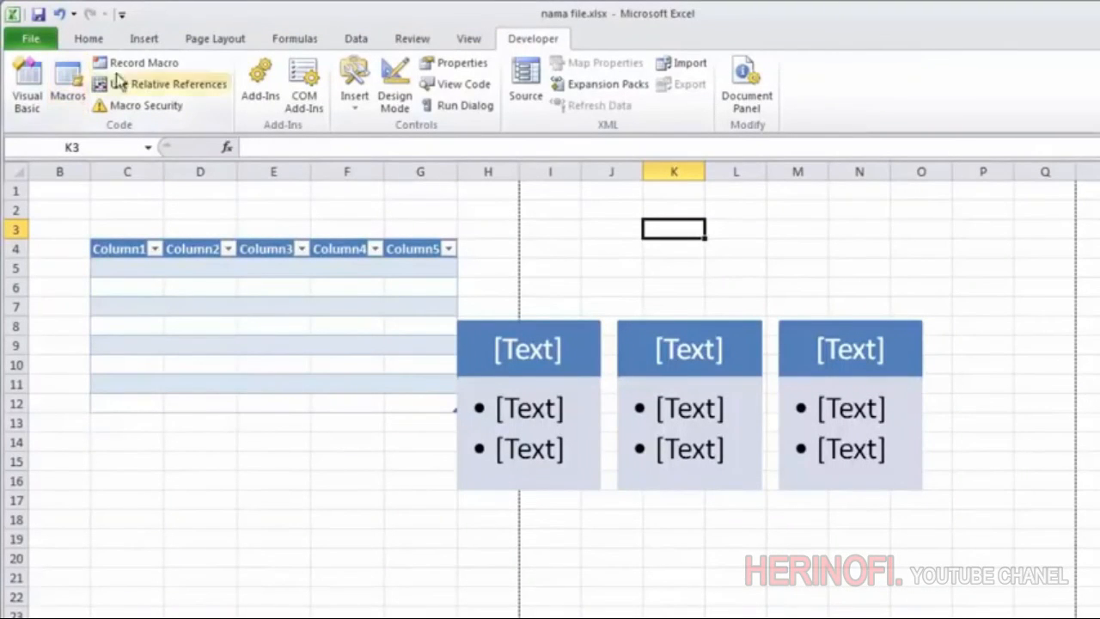
Examine the macro security settings in the Trust Center and close it without changing anything.
left_click(151, 107)
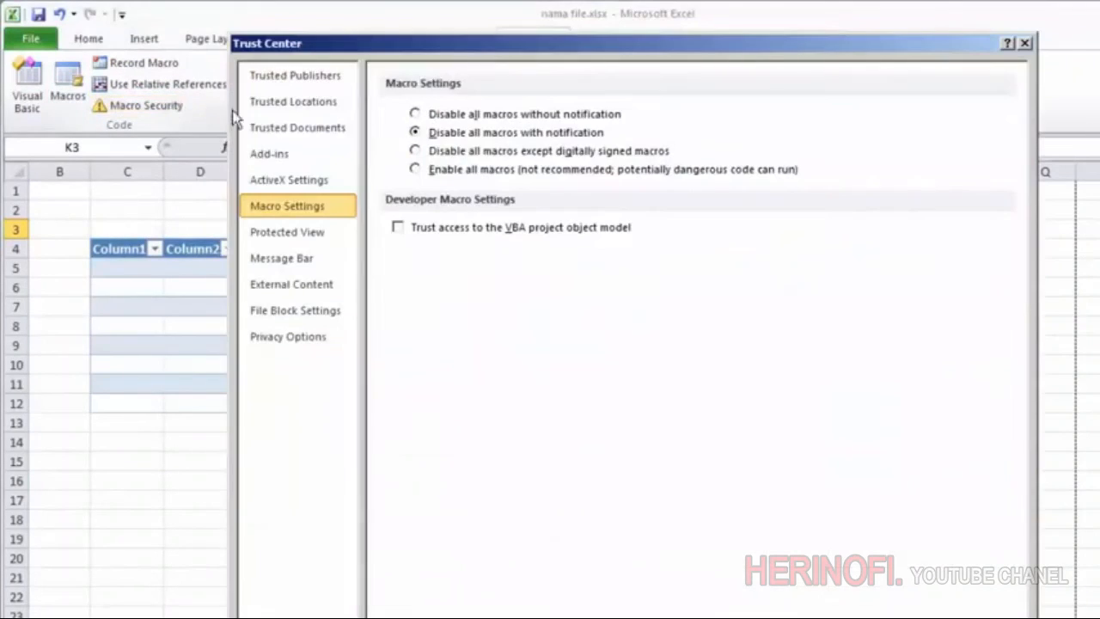
mouse_move(429, 54)
left_mouse_down()
mouse_move(436, 60)
mouse_move(439, 45)
left_mouse_up()
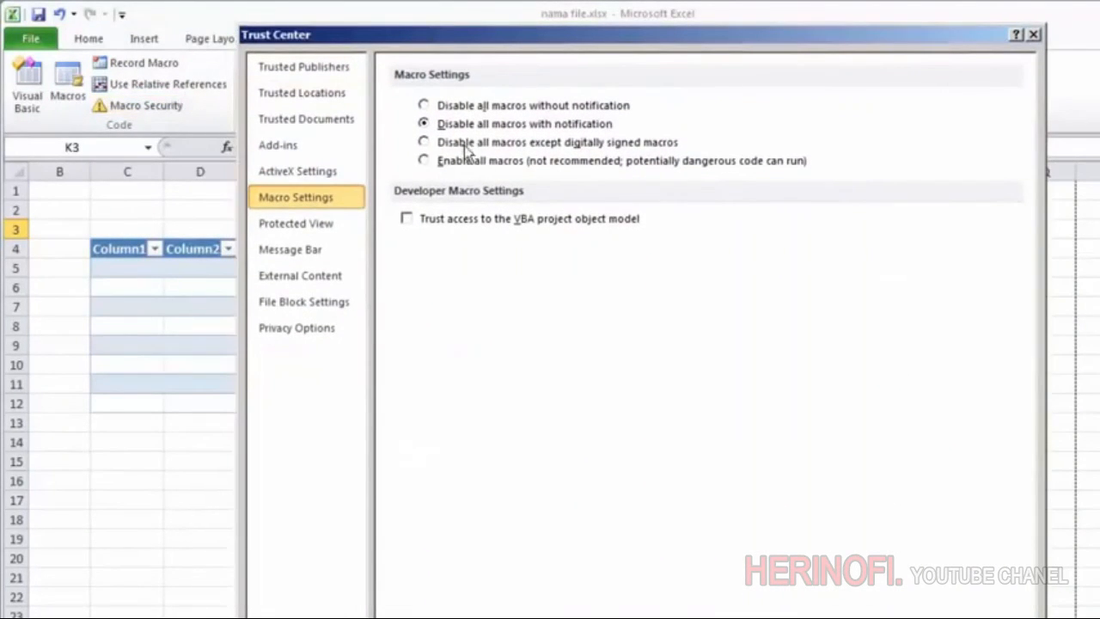
left_click(1035, 36)
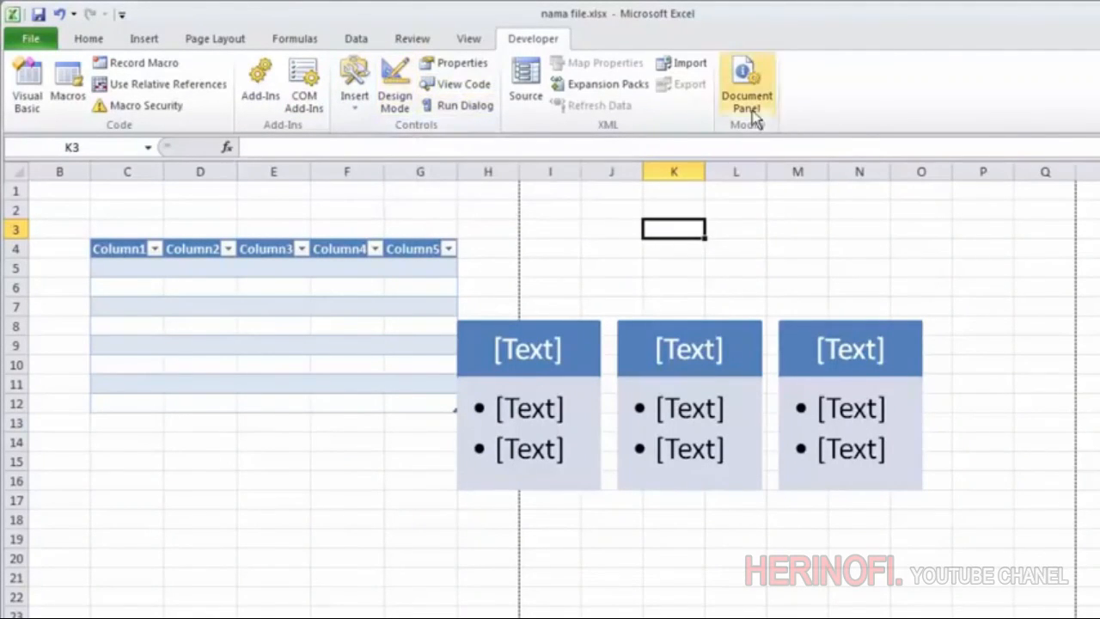
Select columns B and C in turn, and select the cell range A1:C2.
left_click(624, 225)
left_click(58, 196)
left_click(59, 171)
left_click(116, 171)
left_click_drag(137, 191, 35, 209)
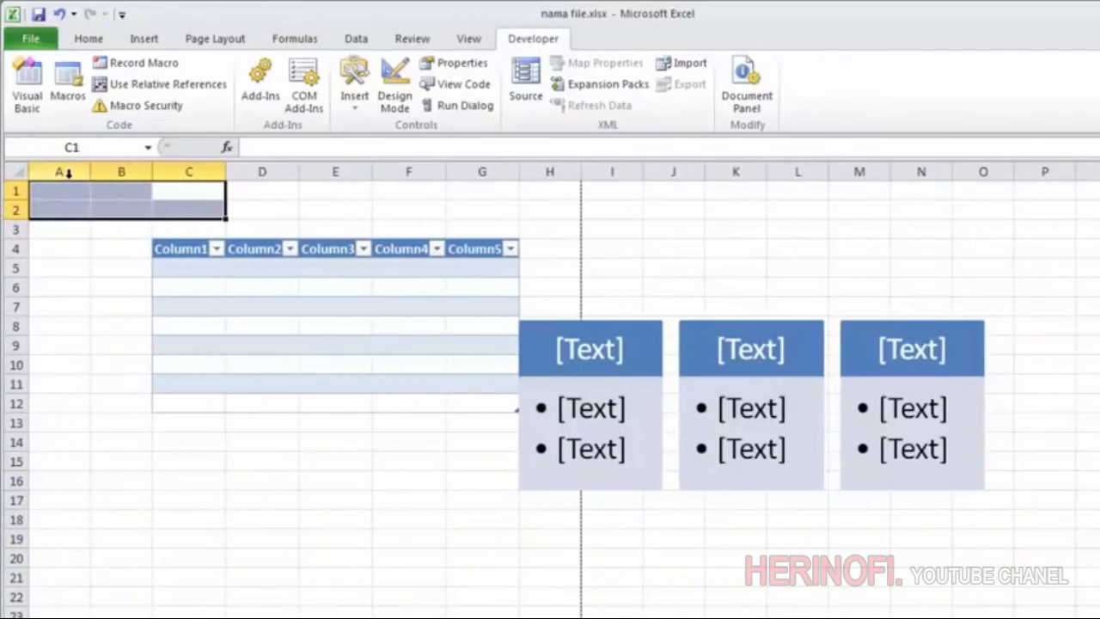
Select rows 1, 2 and 3 in turn, and jump from cell A1 to the sheet's last row.
left_click(15, 191)
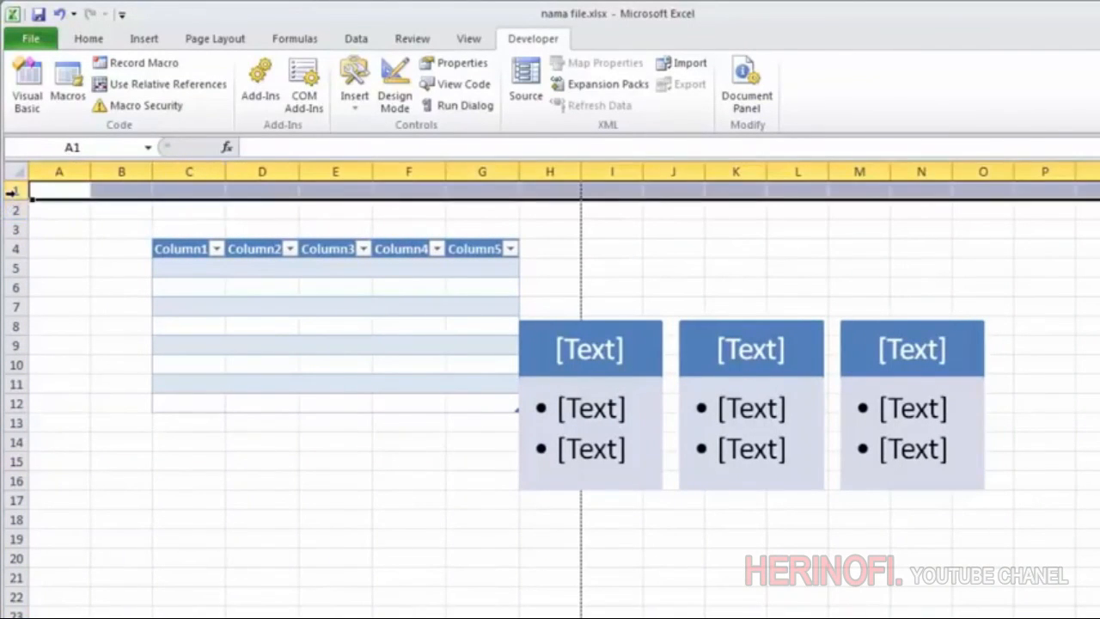
left_click(14, 209)
left_click(14, 230)
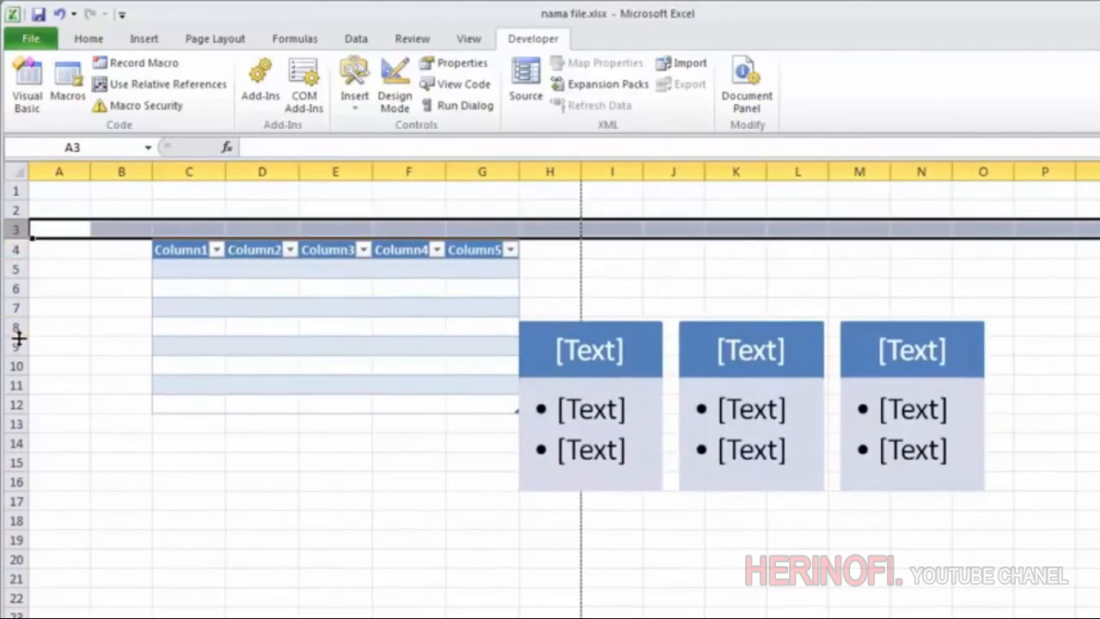
left_click(47, 193)
key("ctrl+Down")
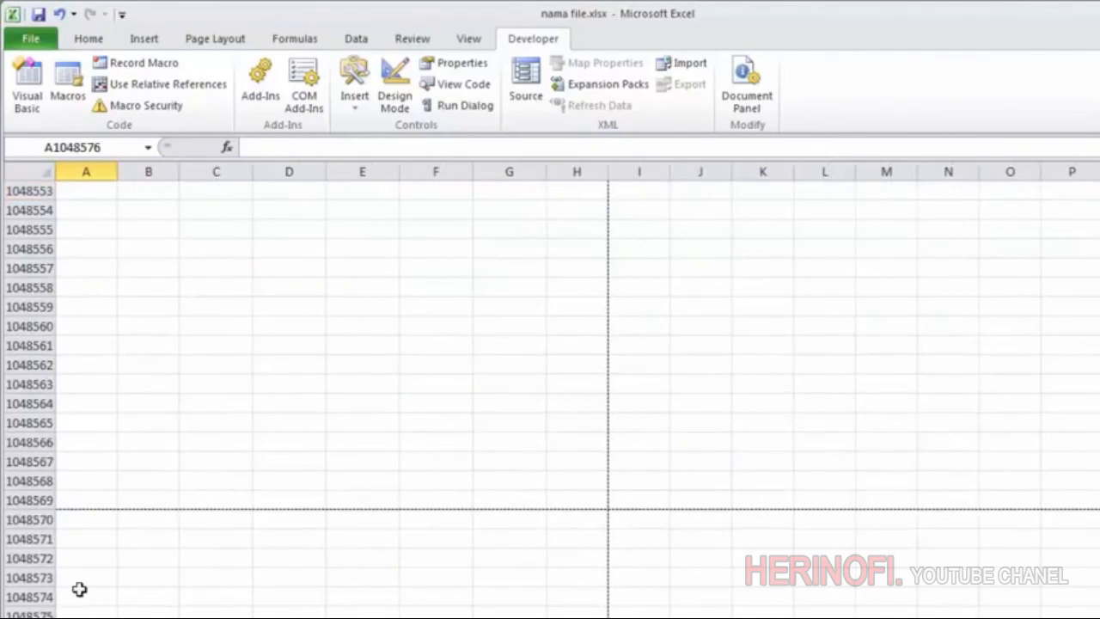
Return from the last row to cell A1, jump to the sheet's last column, and come back to A1.
key("ctrl+Up")
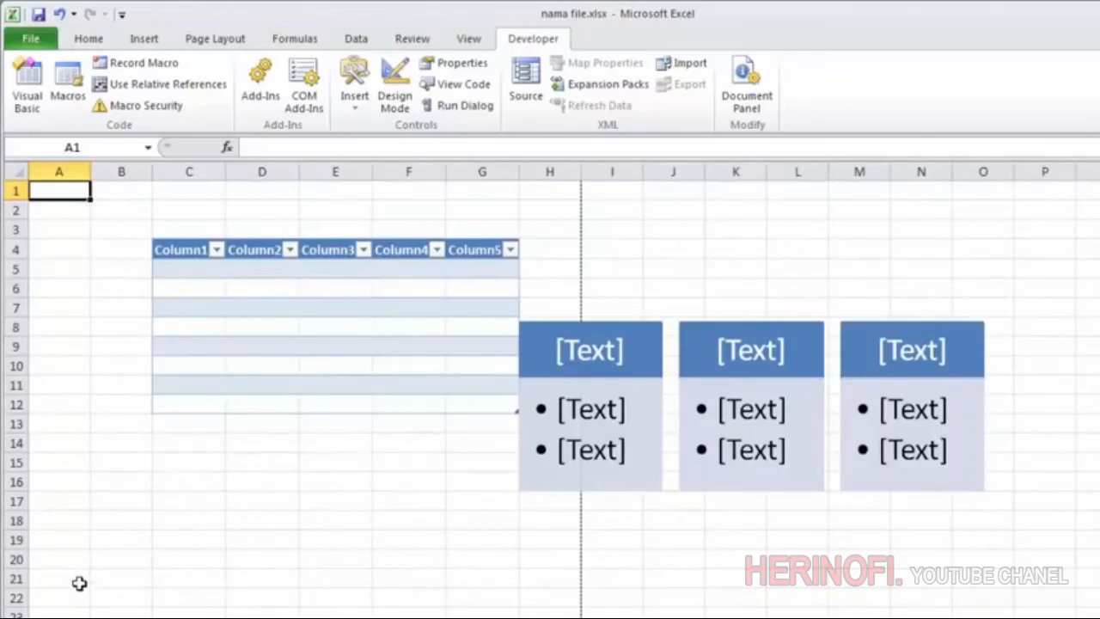
key("ctrl+Right")
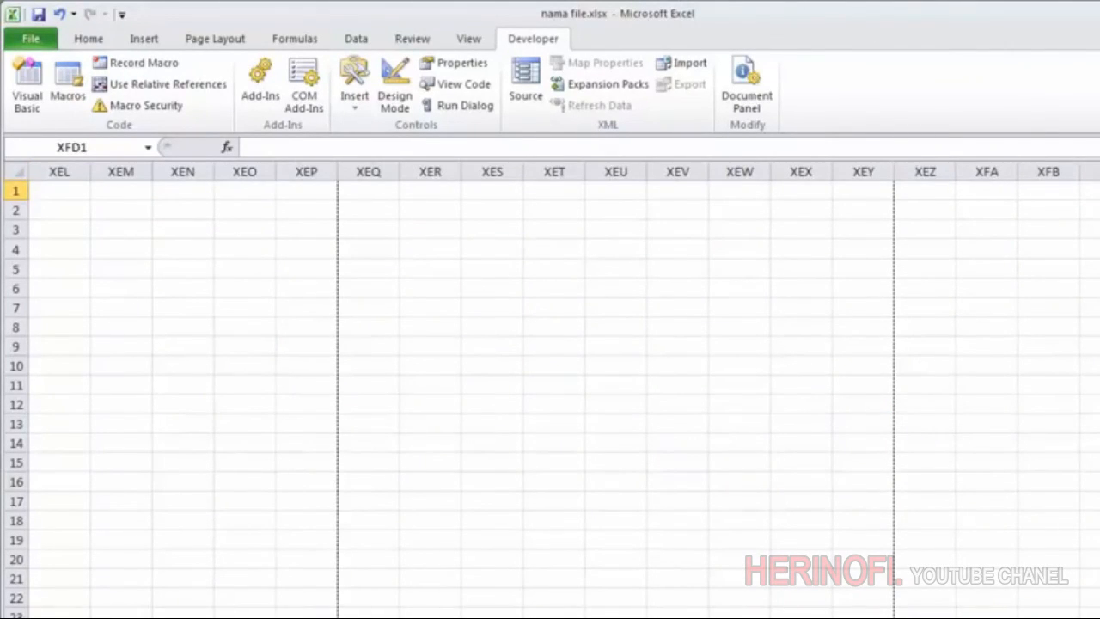
key("ctrl+Left")
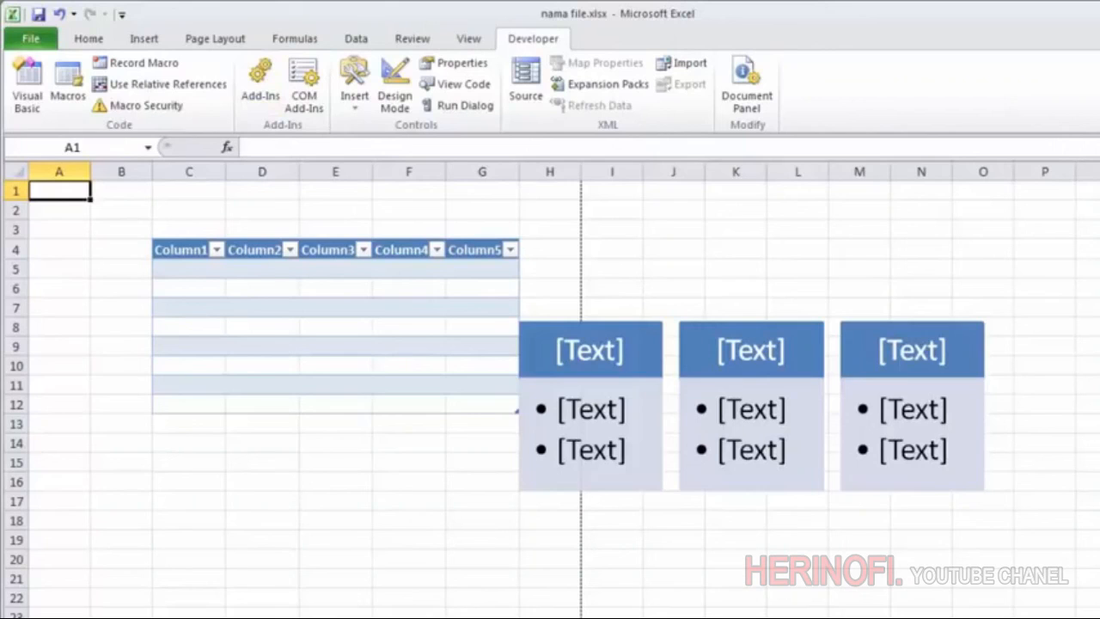
Try the sheet's zoom levels and its Page Layout, Page Break Preview and Normal views, ending in Normal view at a readable zoom.
left_click_drag(1074, 618, 1026, 618)
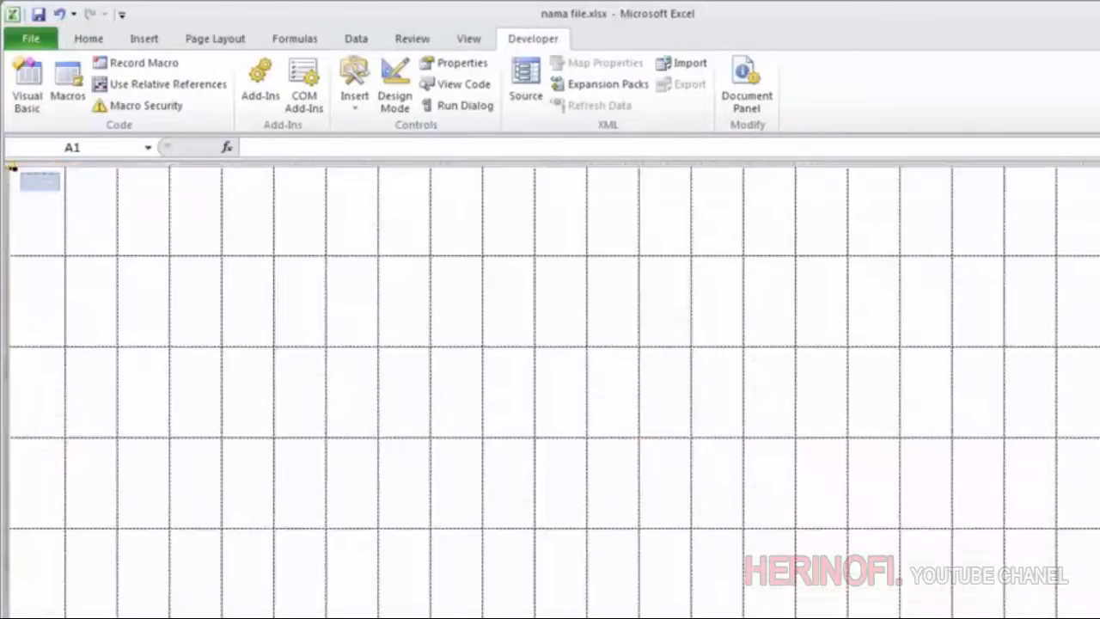
left_click(975, 618)
left_click(995, 618)
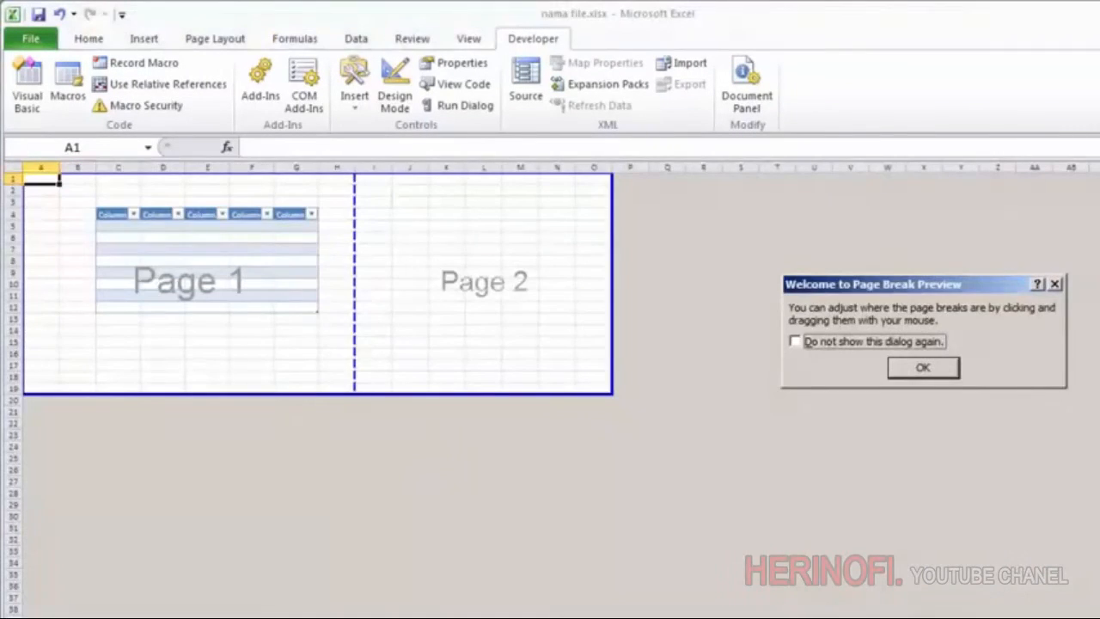
left_click(945, 365)
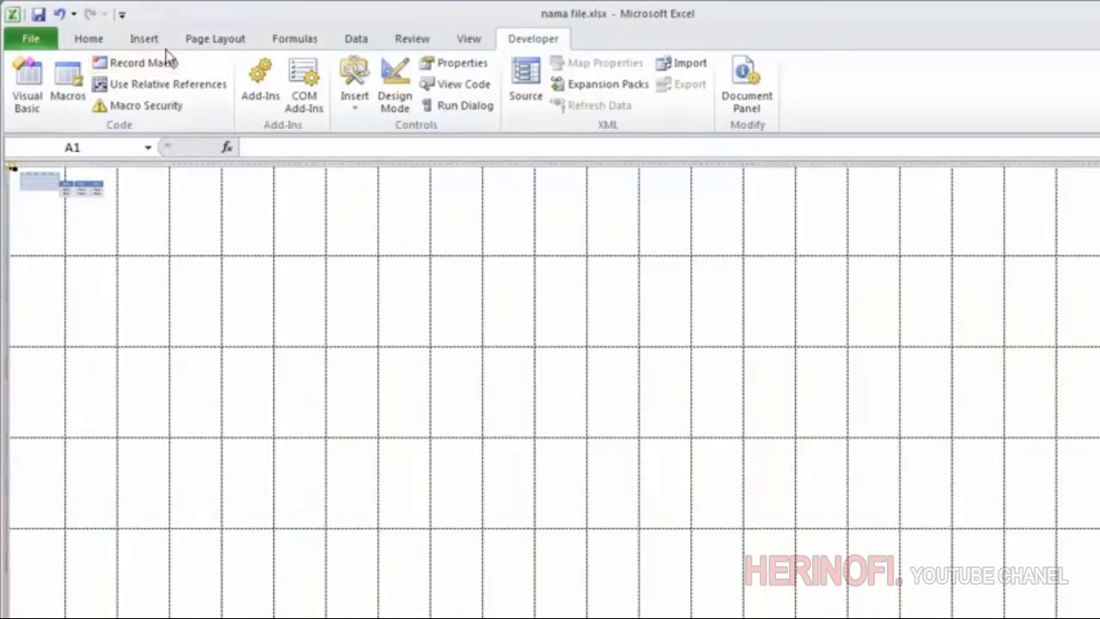
left_click(469, 41)
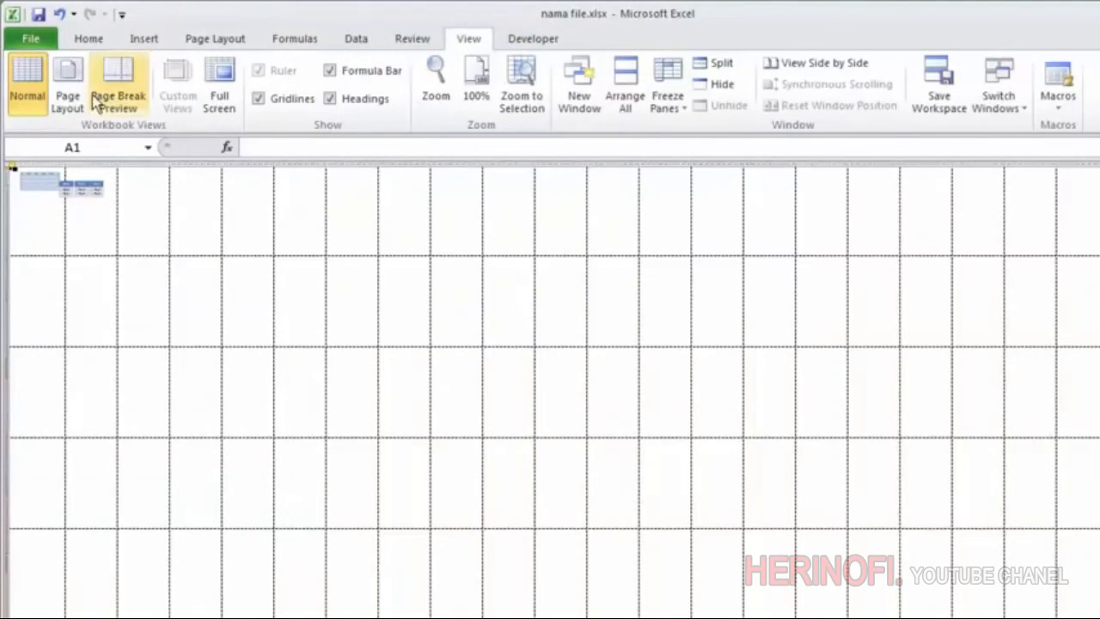
left_click(68, 94)
left_click(25, 94)
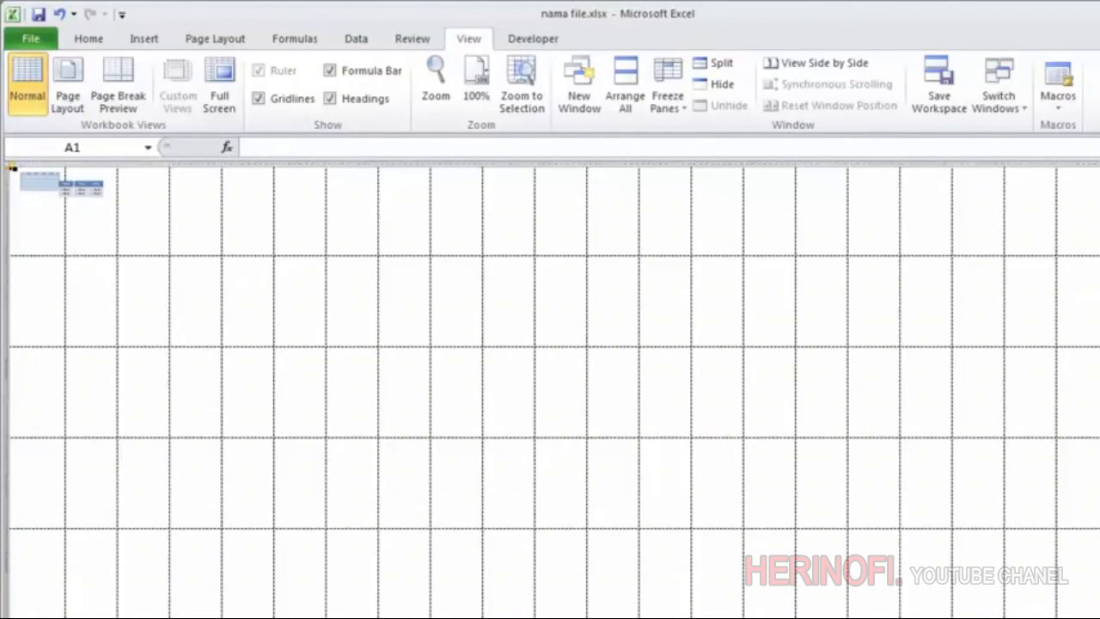
scroll(550, 386, "up", 6)
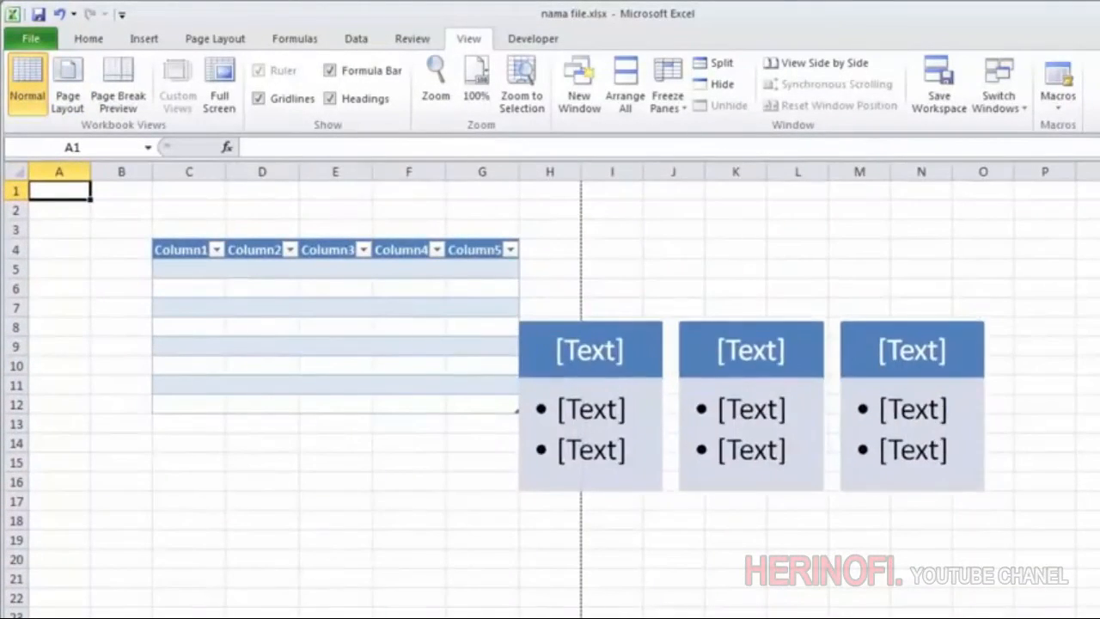
Select cell K5, and minimize the ribbon and expand it again.
left_click(720, 260)
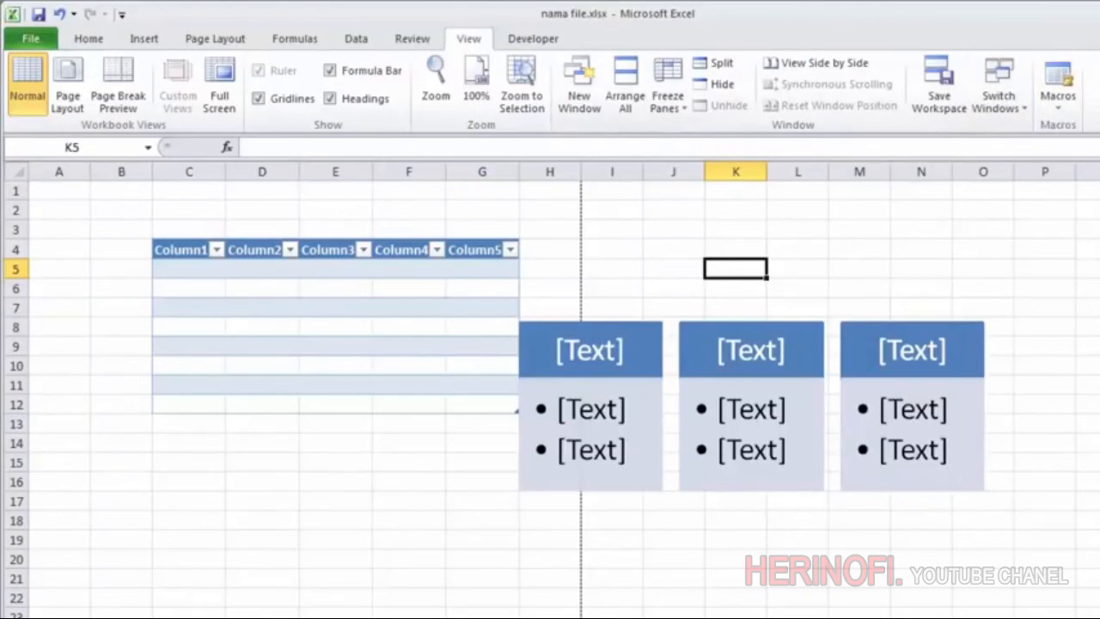
key("ctrl+F1")
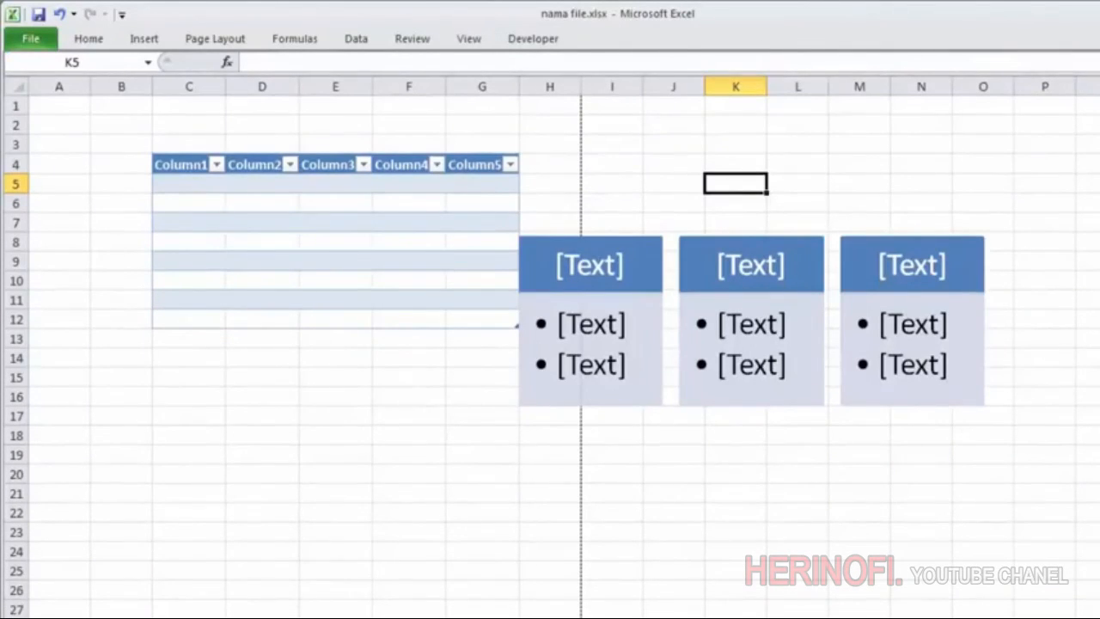
key("ctrl+F1")
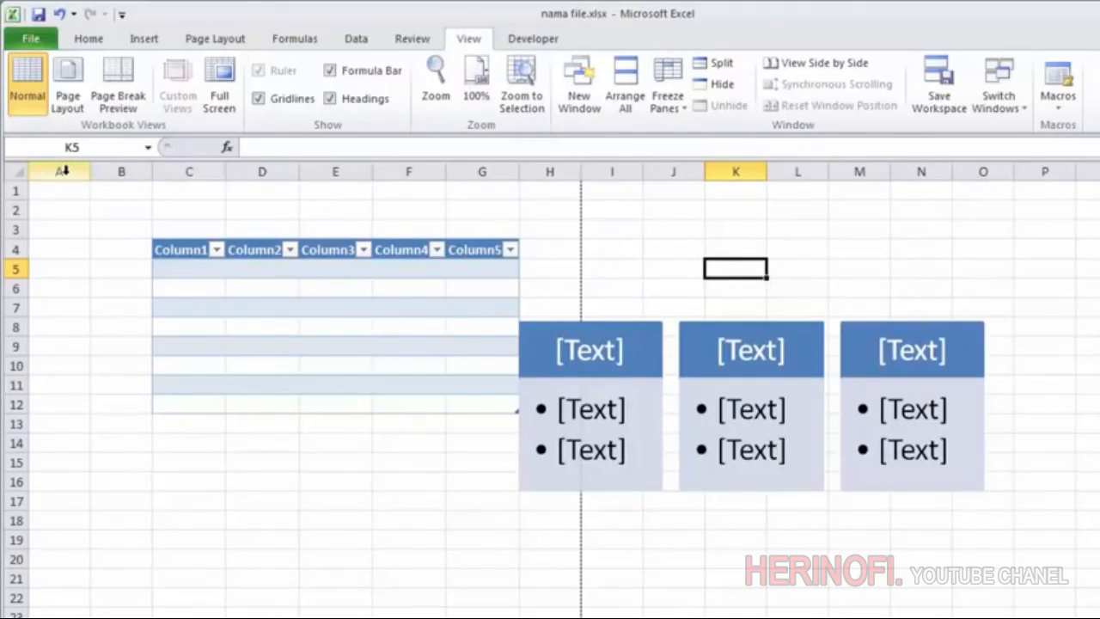
Select cell A3 on the current sheet, and look through Sheet2 and Sheet3.
left_click(49, 230)
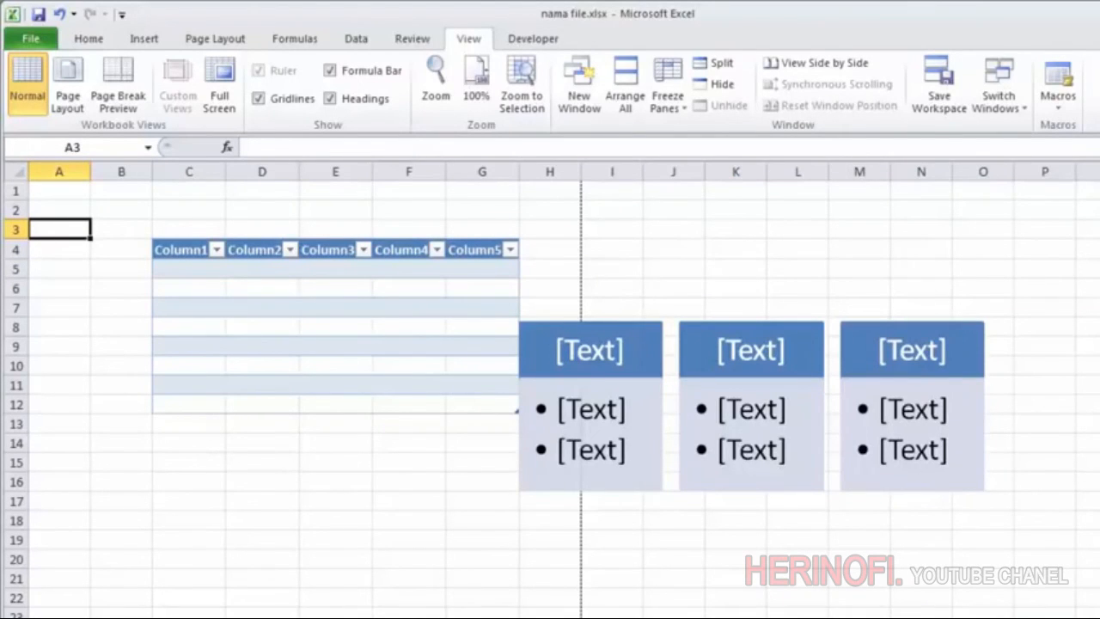
left_click(126, 595)
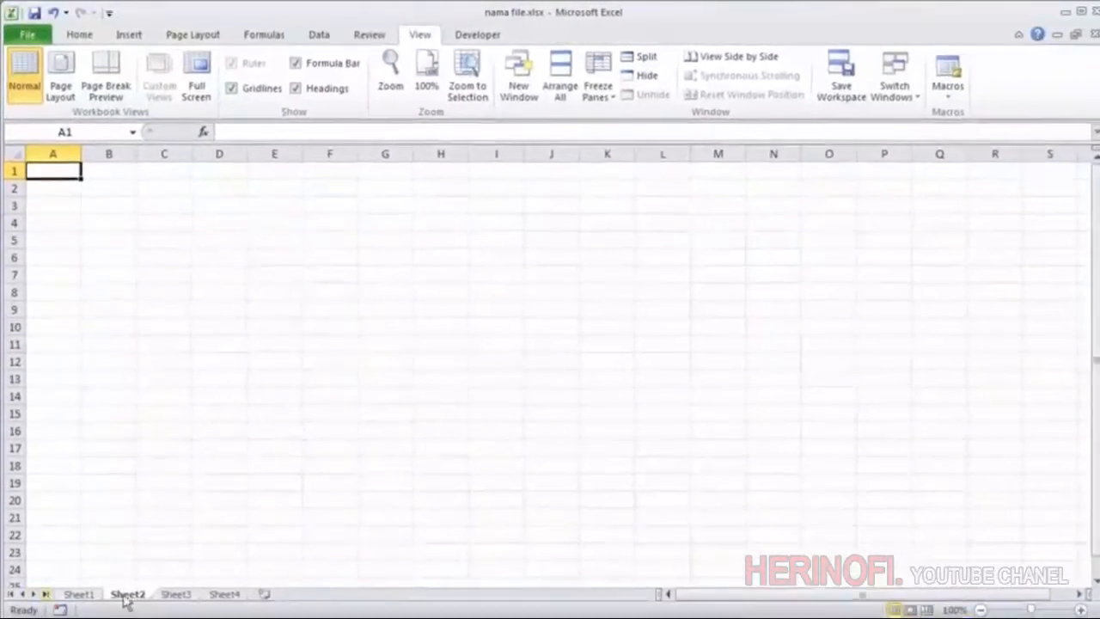
left_click(169, 594)
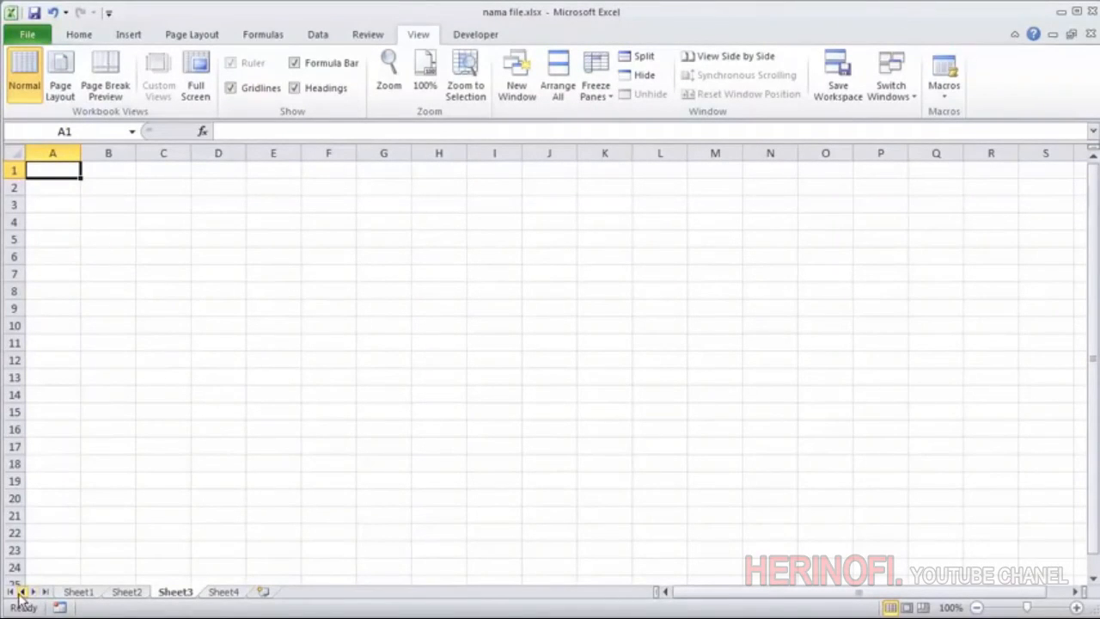
left_click_drag(734, 593, 782, 604)
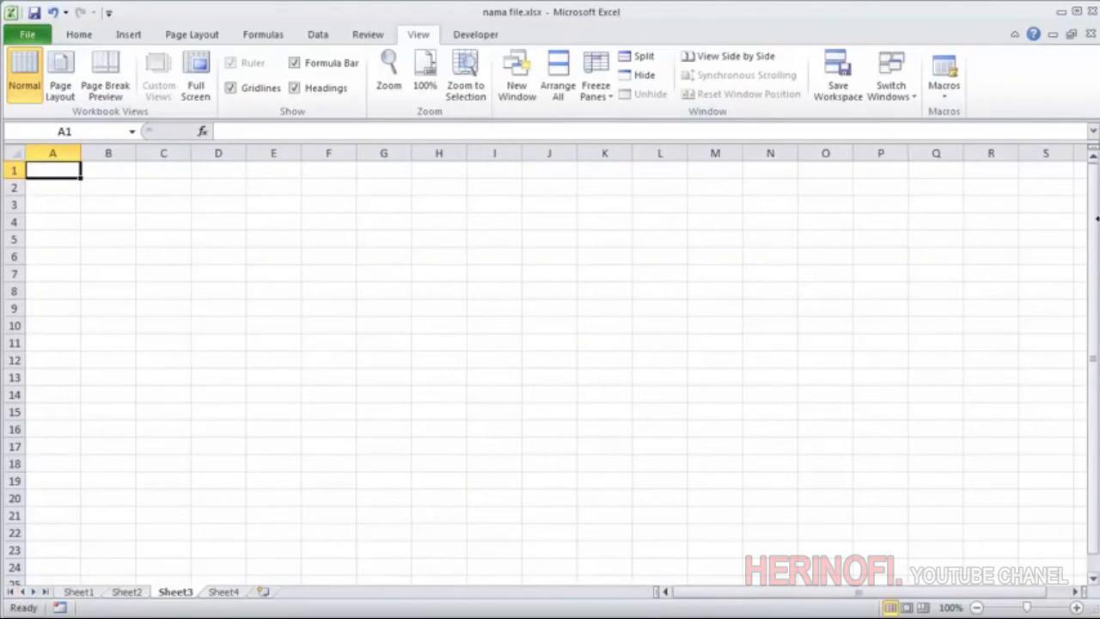
mouse_move(1096, 216)
left_mouse_down()
mouse_move(1095, 237)
mouse_move(1096, 213)
left_mouse_up()
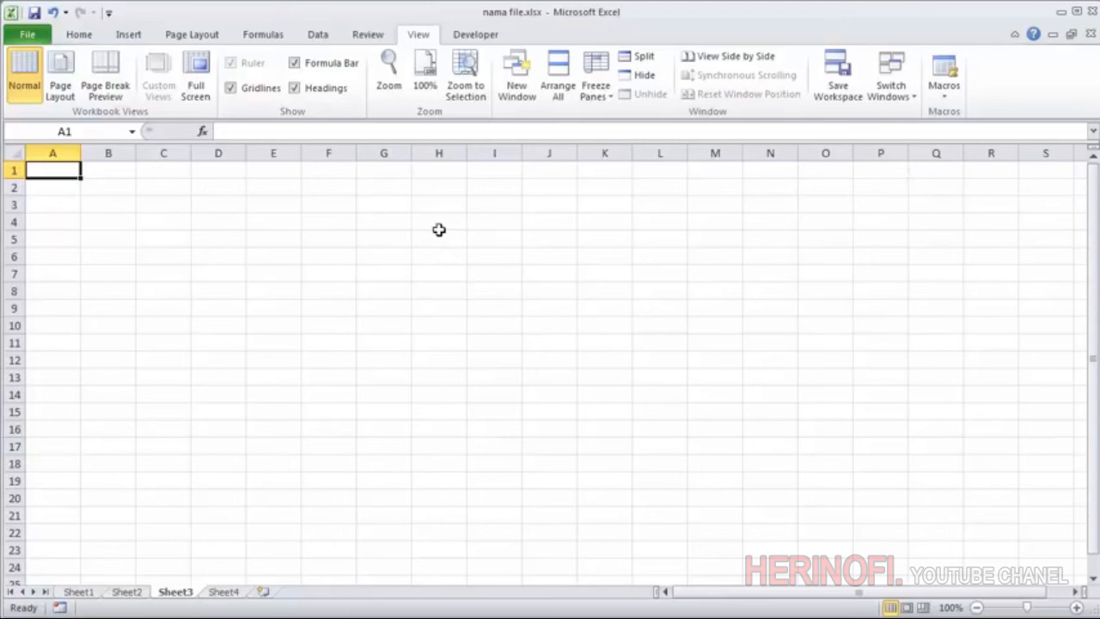
left_click(456, 290)
left_click(473, 191)
left_click(435, 189)
left_click(381, 189)
left_click(328, 186)
left_click(261, 186)
left_click(342, 380)
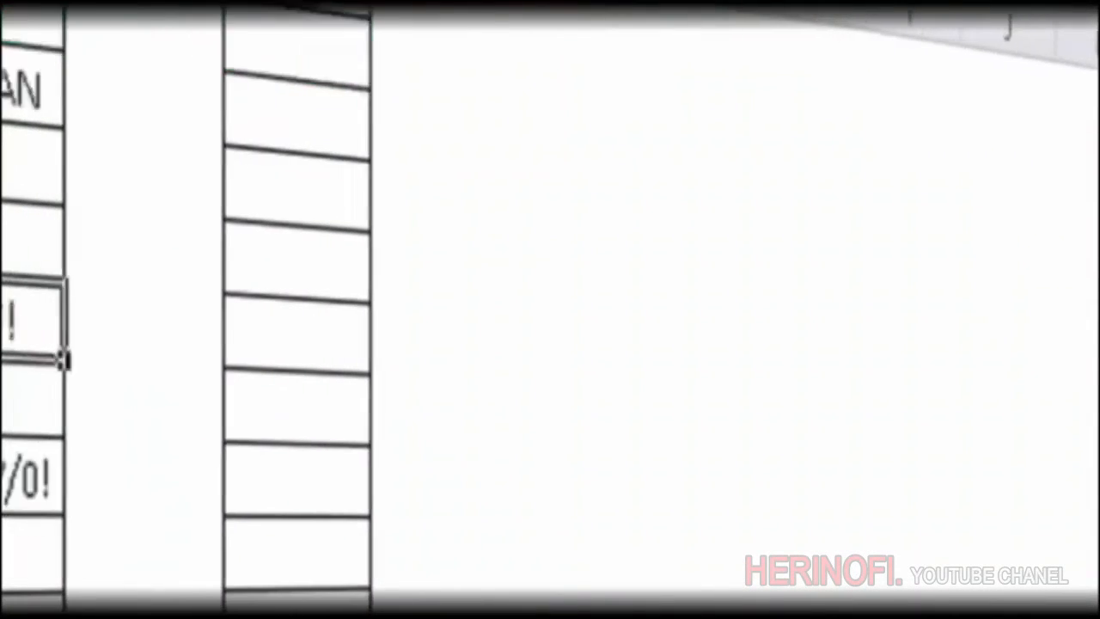
Begin an INDEX formula with the absolute range B3:B20 as its array and a nested SMALL function.
type("=IND")
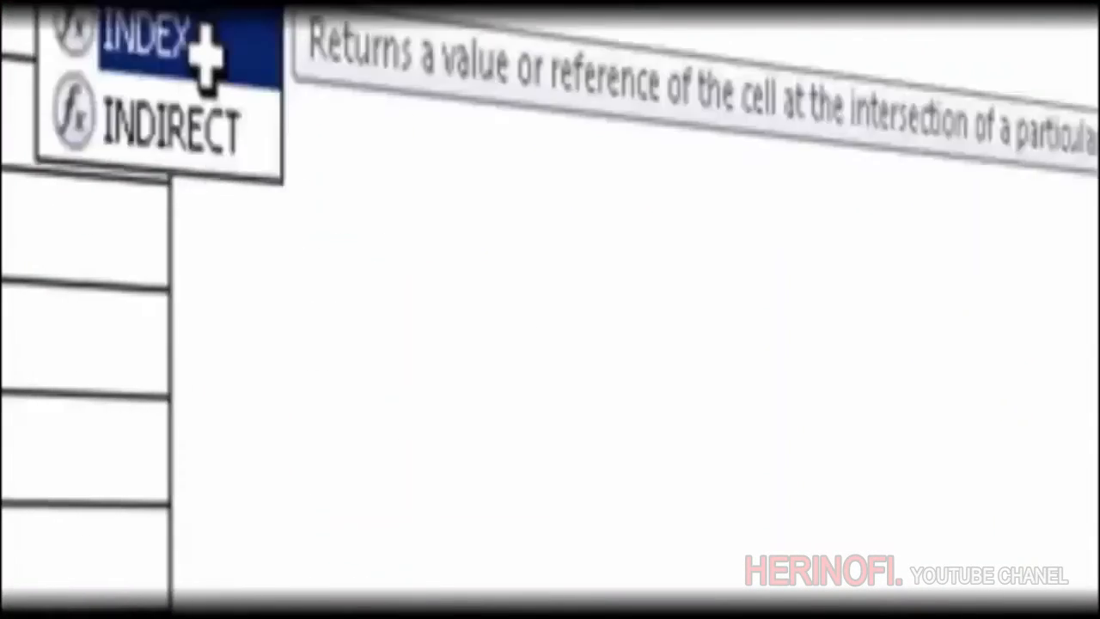
double_click(310, 185)
type("B3:B20")
key("F4")
type(";SMALL(")
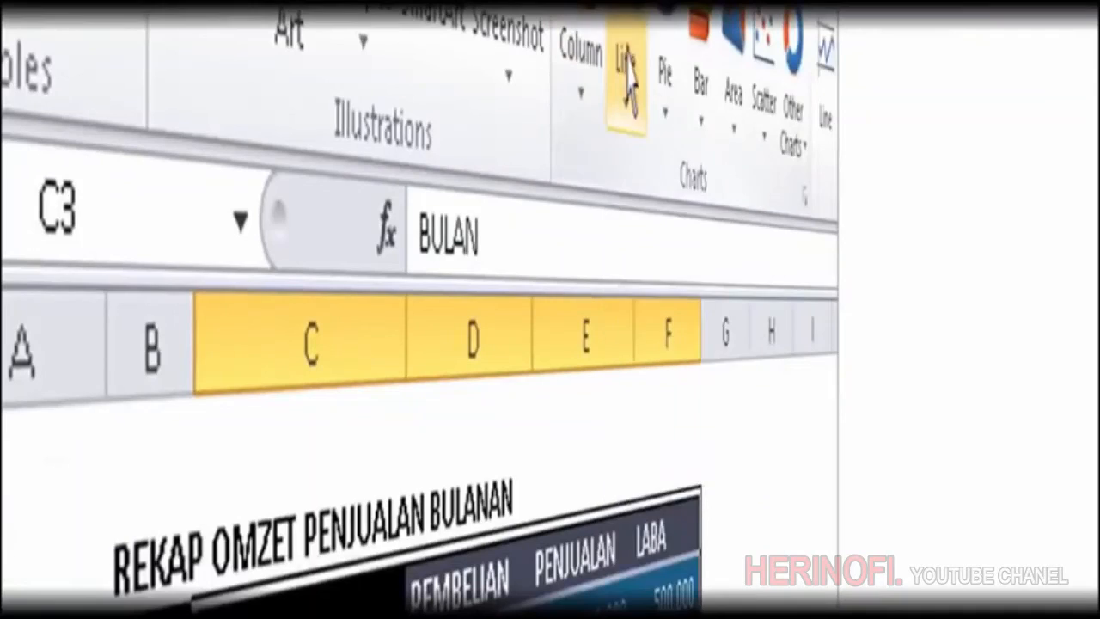
Insert a 2-D line chart with markers from the monthly sales recap table and set its legend position to Right.
left_click(626, 76)
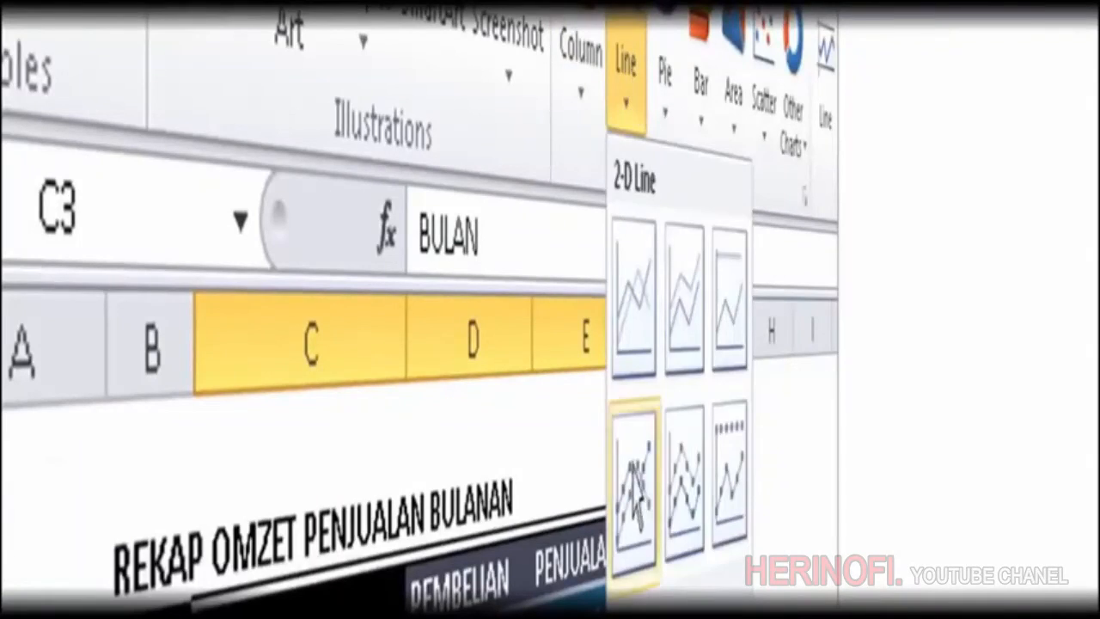
left_click(633, 453)
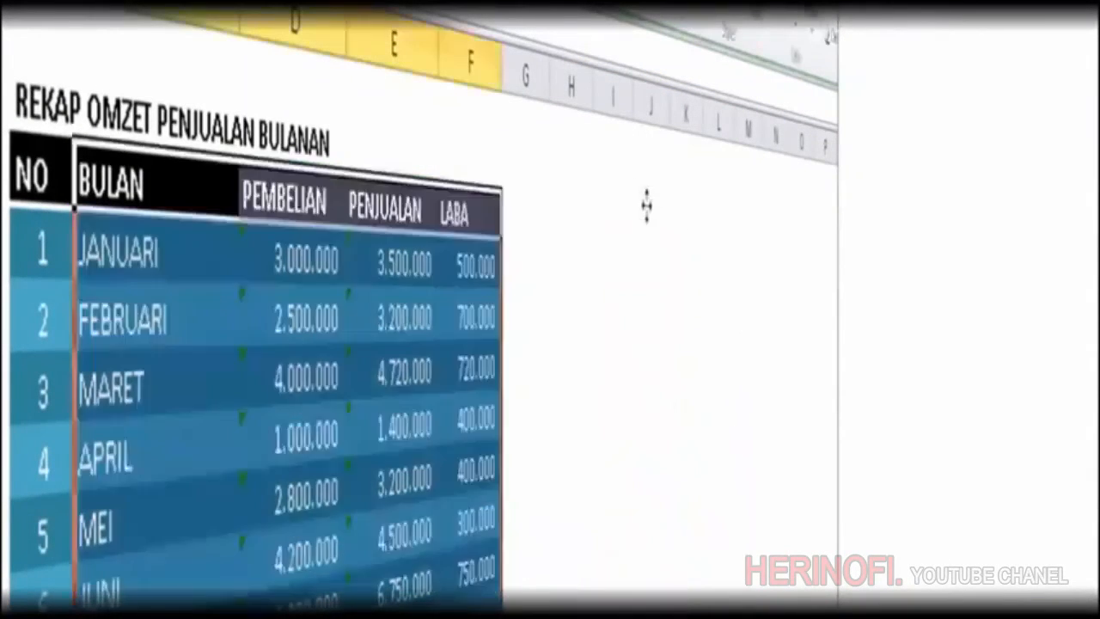
left_click(612, 226)
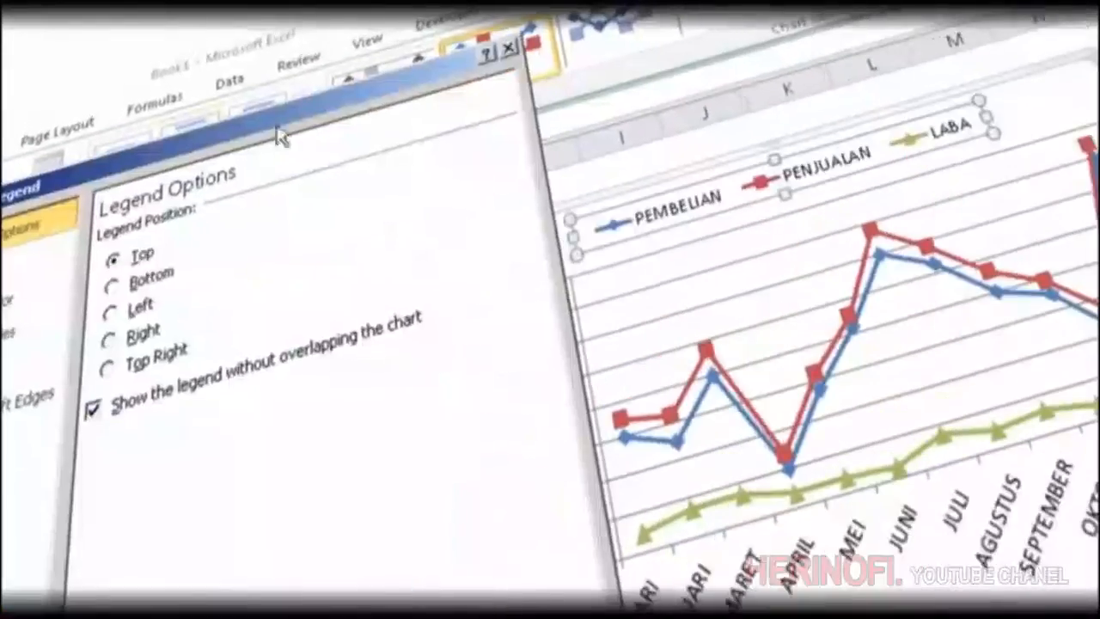
left_click(39, 347)
left_click(35, 372)
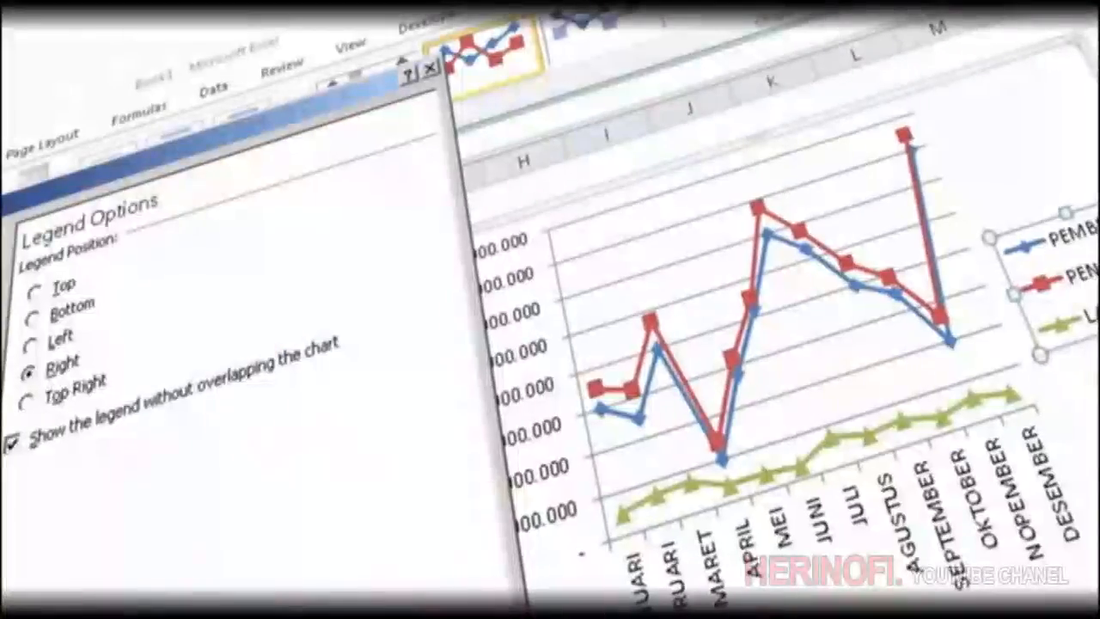
Enter 27-10-20 as the current date in the Tanggal Sekarang field of UserForm1.
left_click(2, 267)
left_click(47, 294)
left_click(135, 460)
left_click(125, 563)
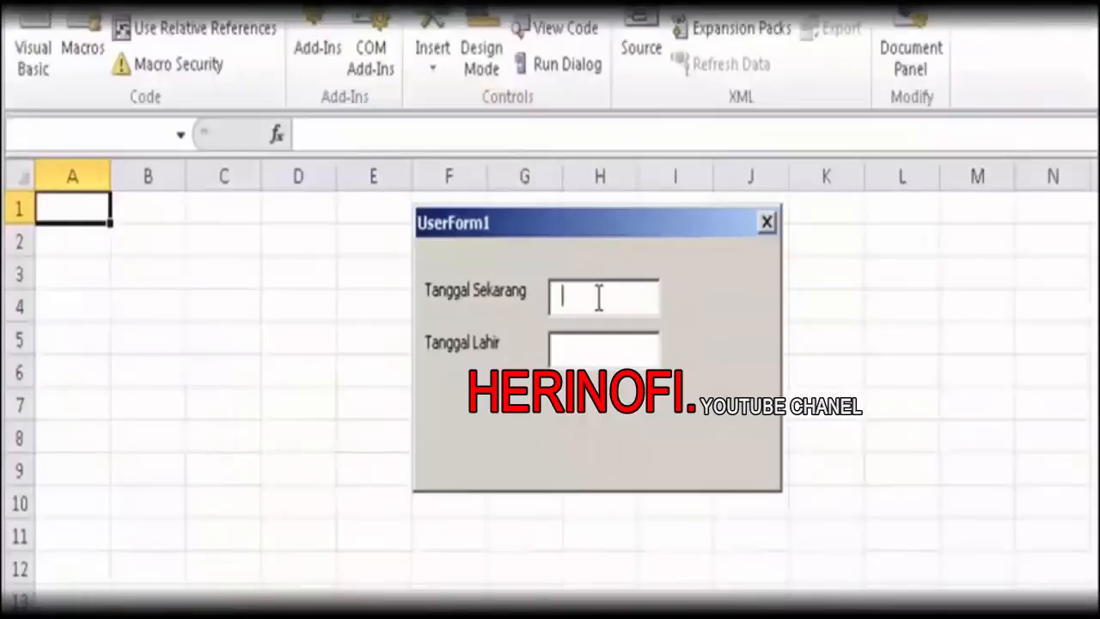
type("27-10-20")
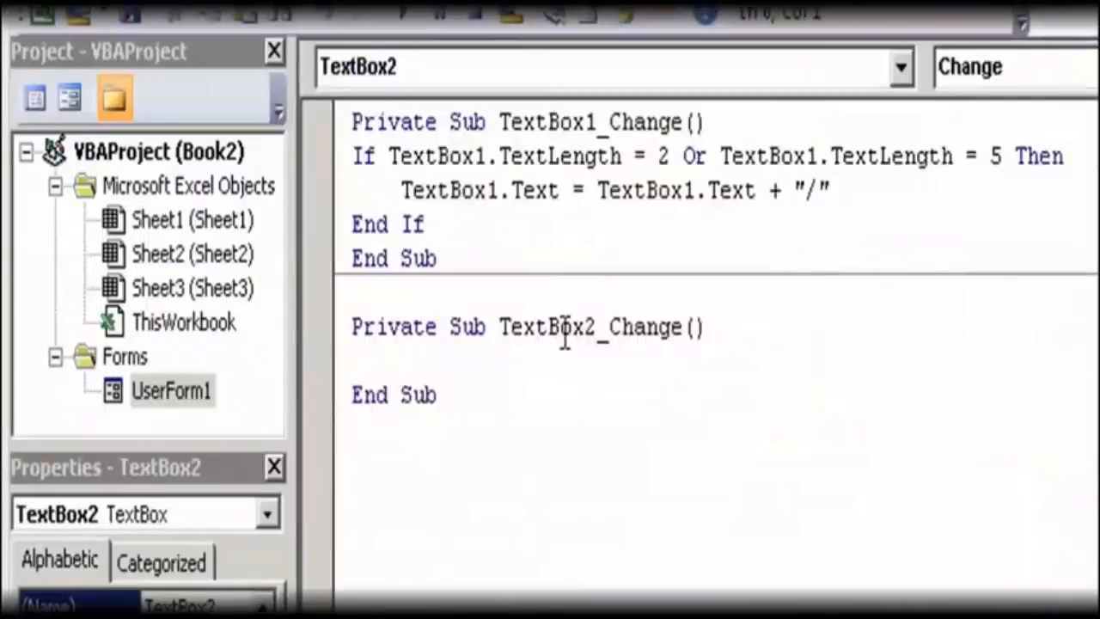
Begin the TextBox2_Change procedure with an If statement testing whether Len(TextBox2.Value) equals 2.
type("if len(textbox2")
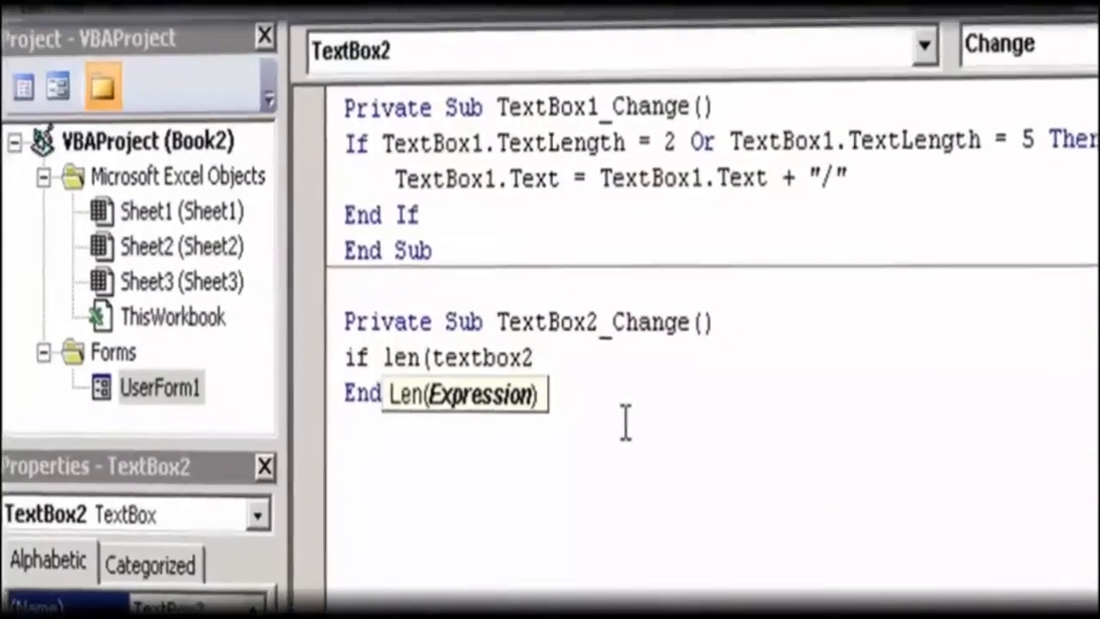
type(".Value)=2 then")
key("Return")
key("Tab")
type("T")
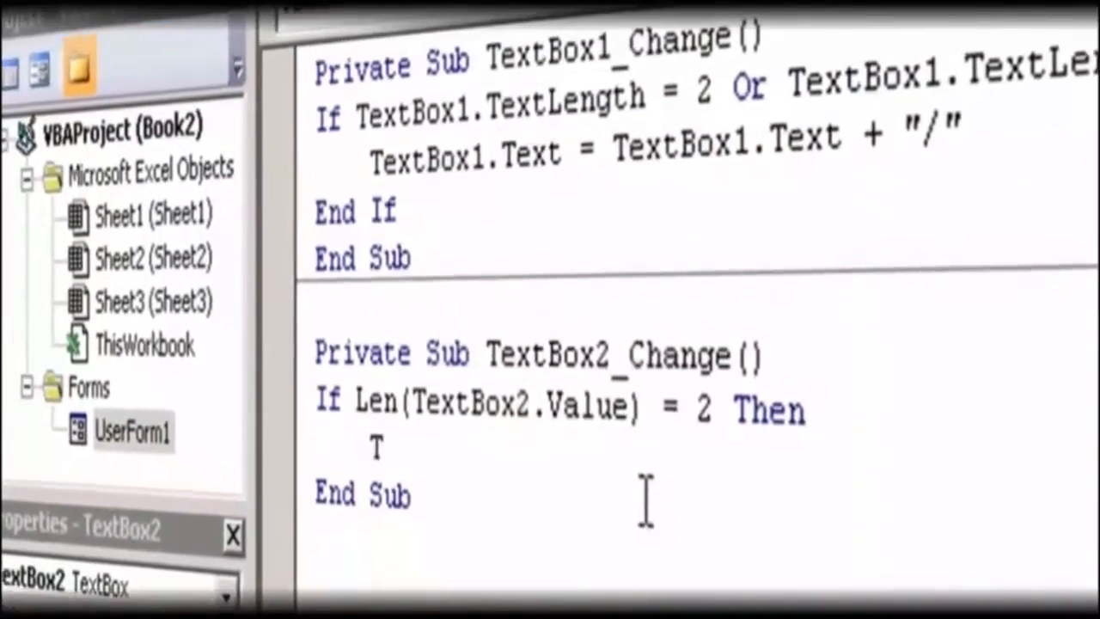